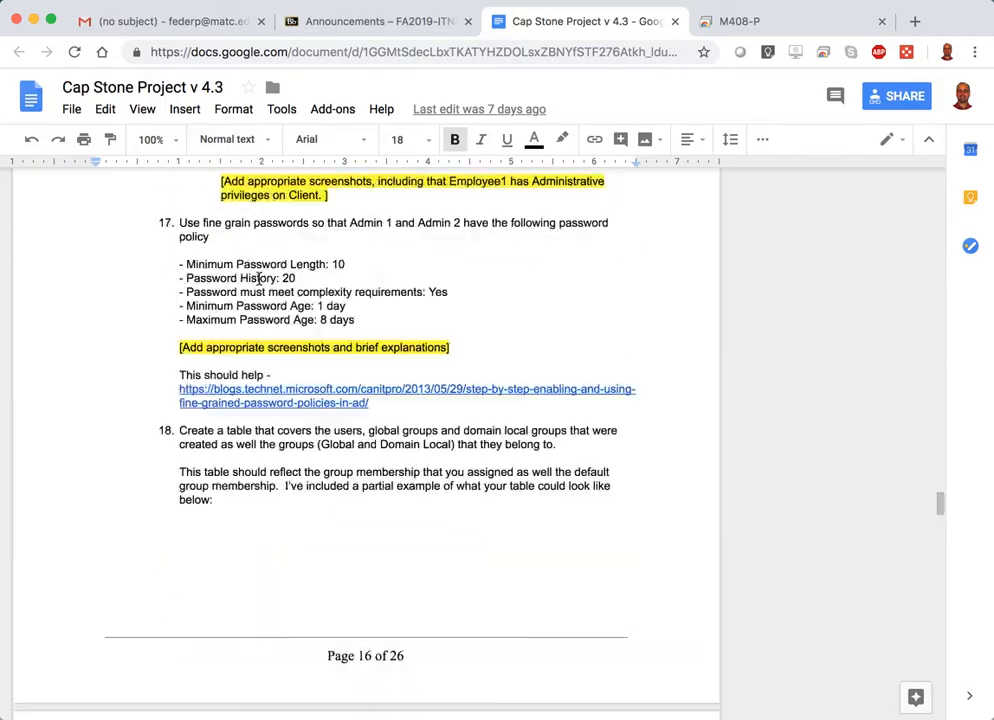
# Look through the Cap Stone Project document's task instructions, including the DC1, DC2 and Client1 machine settings and the DNS screenshots.
pyautogui.scroll(10, 258, 279)
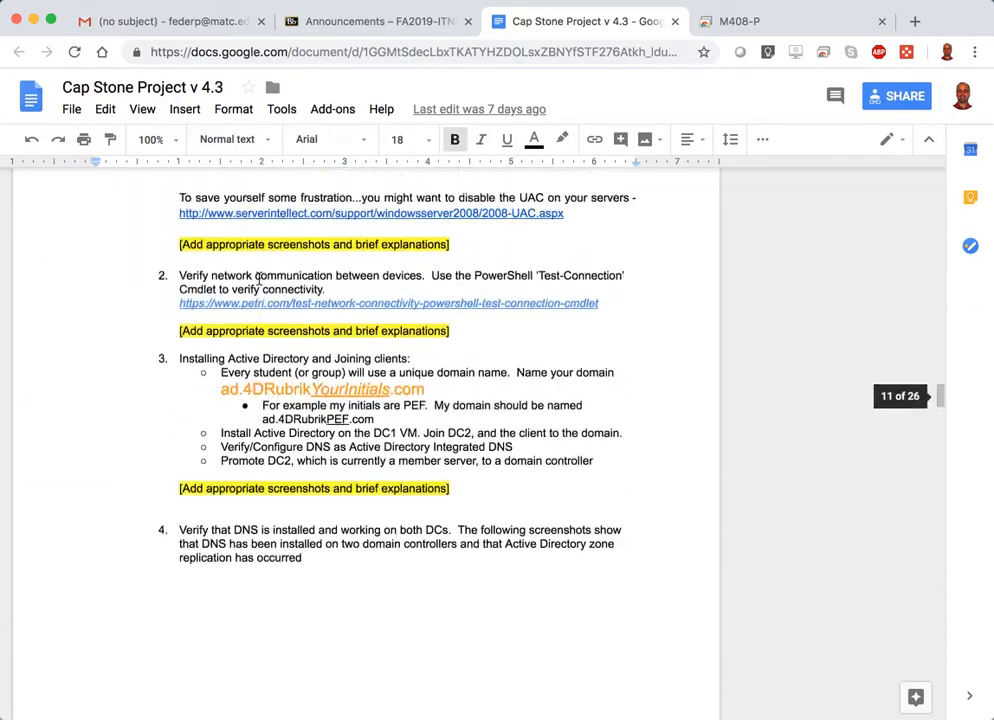
pyautogui.scroll(-2, 258, 279)
pyautogui.scroll(1, 258, 279)
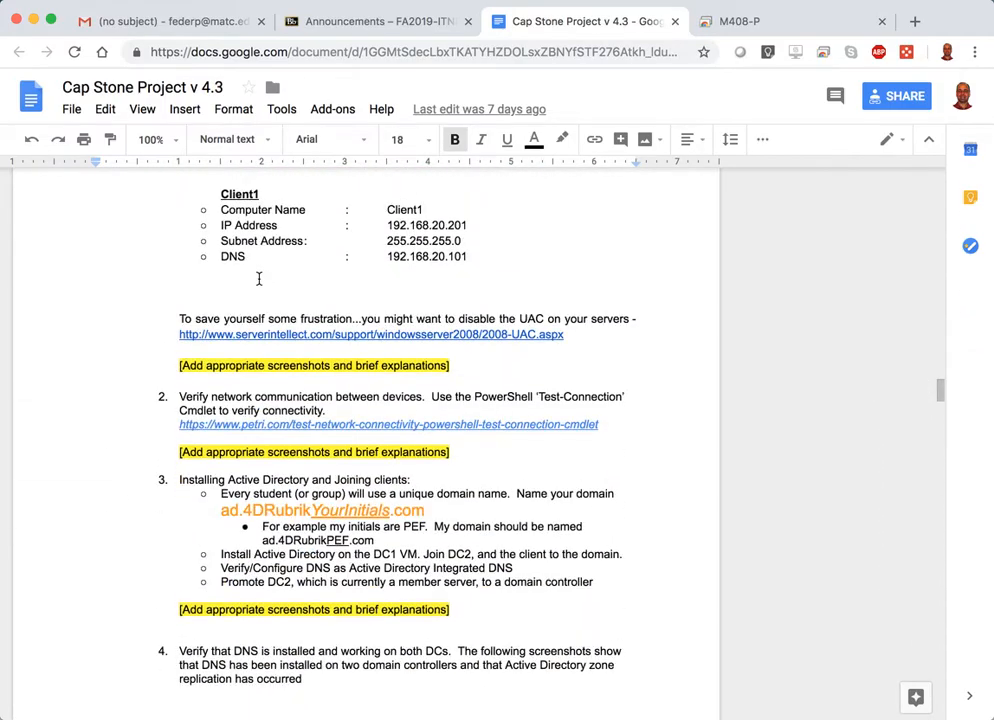
pyautogui.scroll(-20, 258, 279)
pyautogui.scroll(15, 258, 279)
pyautogui.click(260, 278)
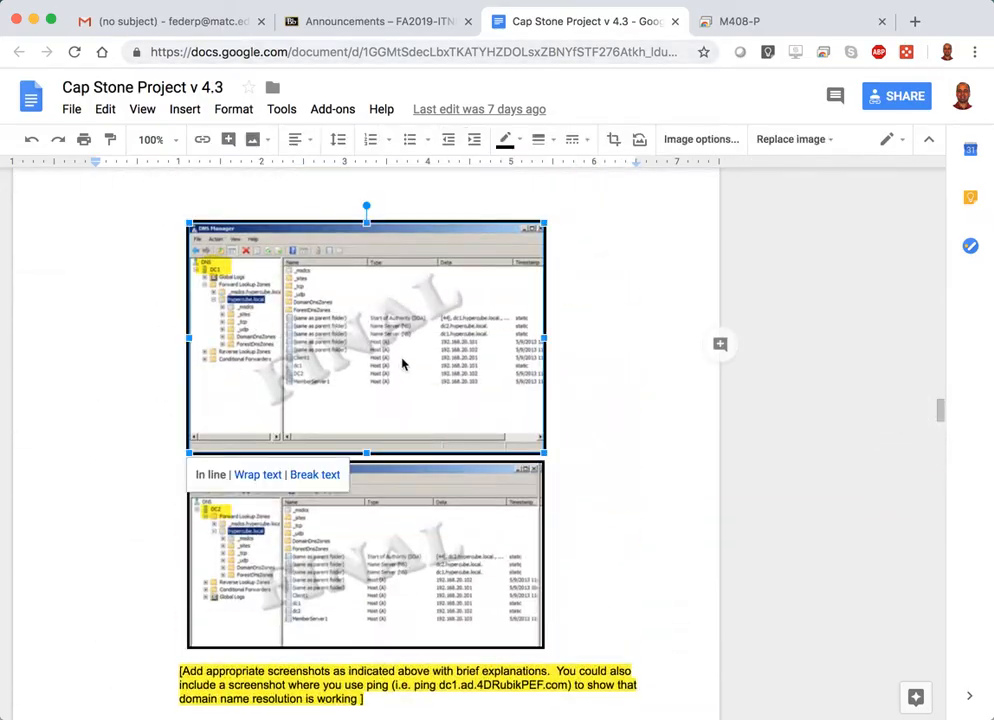
pyautogui.scroll(15, 400, 369)
pyautogui.scroll(-4, 402, 355)
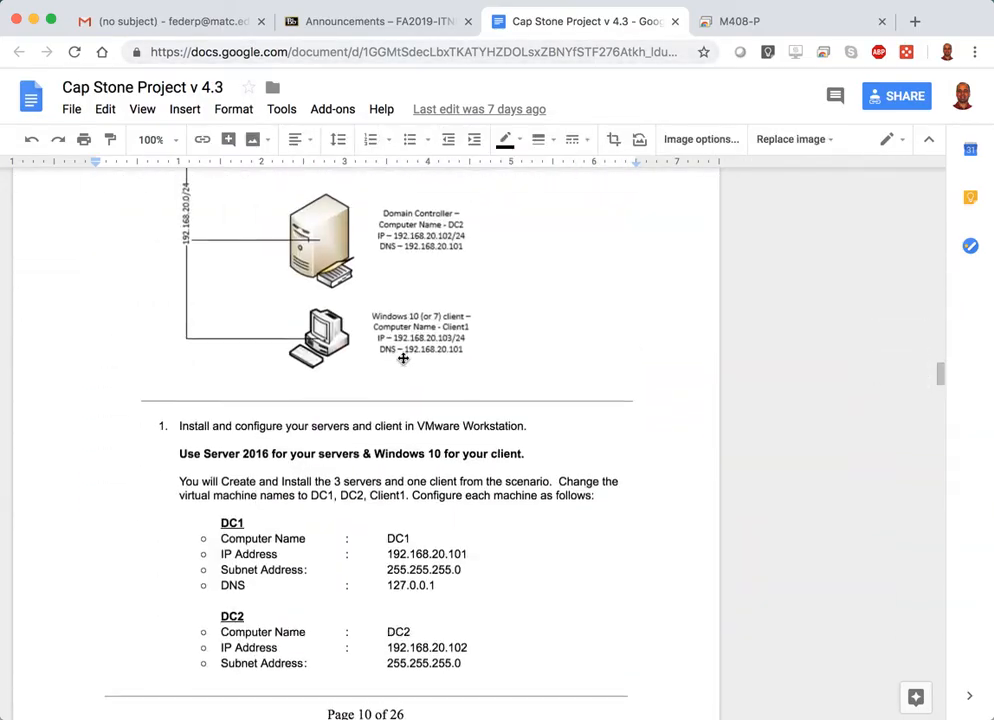
pyautogui.scroll(-4, 403, 358)
pyautogui.scroll(2, 477, 360)
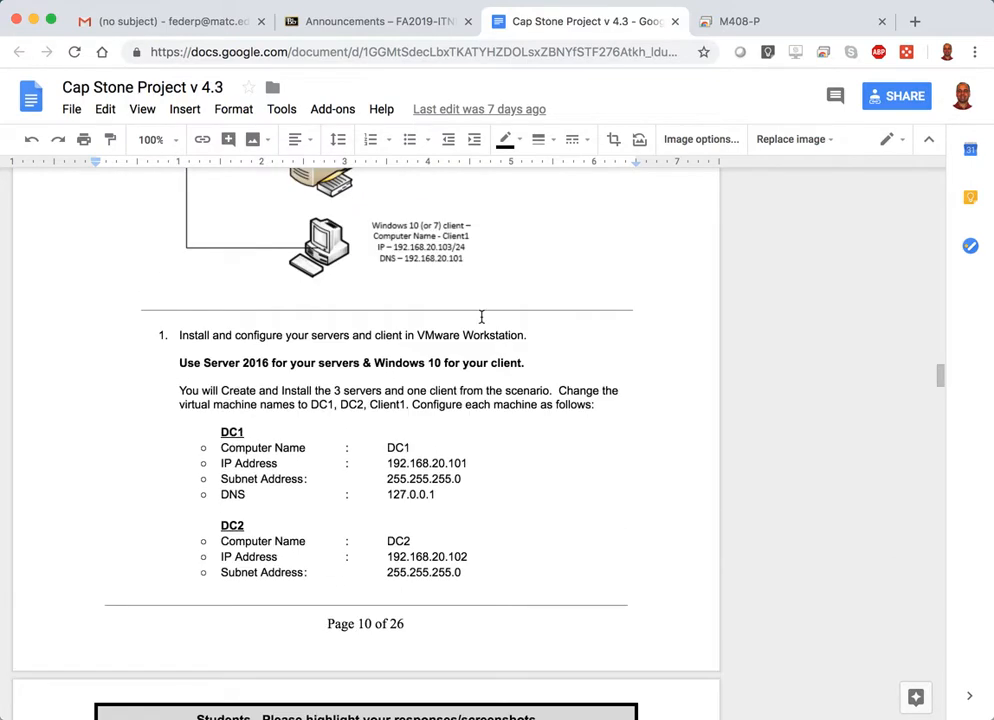
# Switch to the M408-P remote desktop session, reset the Win10-Demo virtual machine and boot it from the installation disc.
pyautogui.click(753, 16)
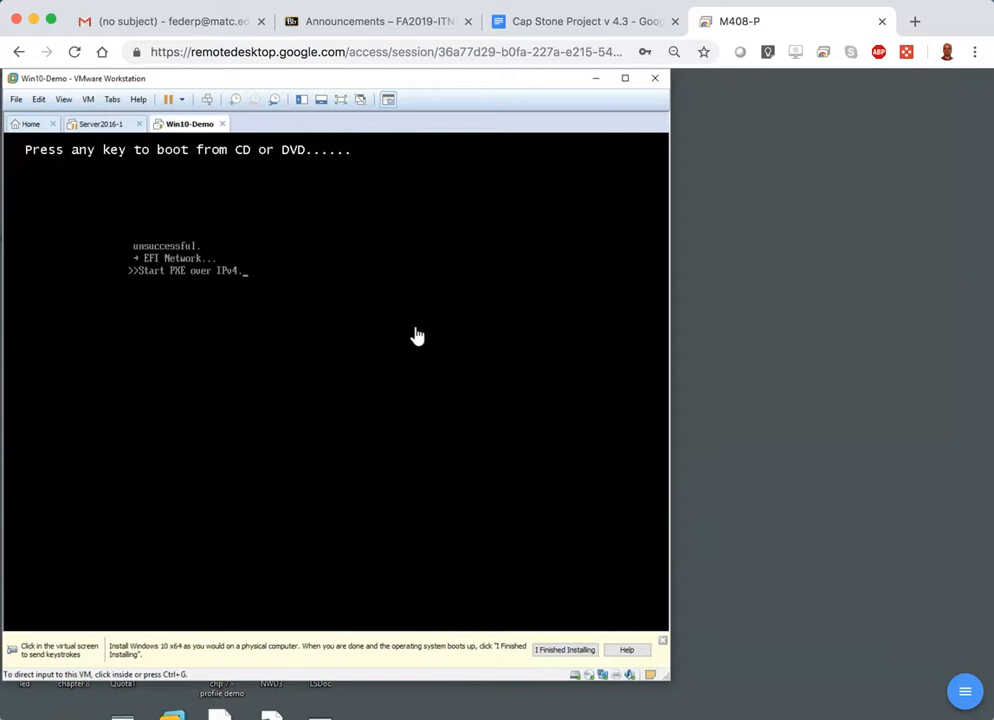
pyautogui.click(88, 99)
pyautogui.moveTo(125, 119)
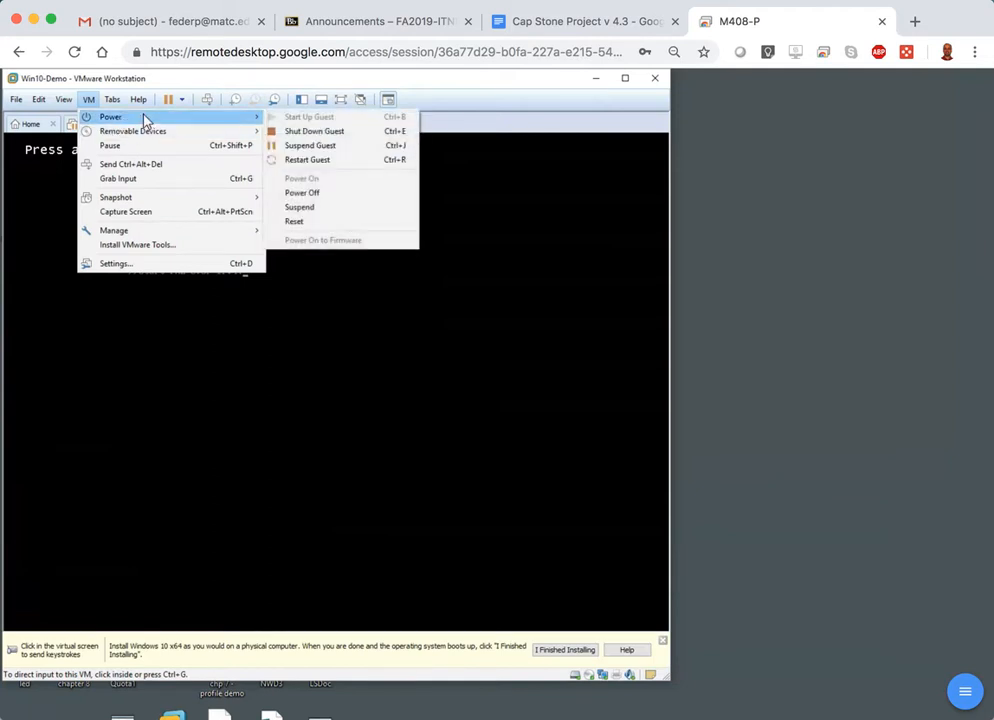
pyautogui.click(309, 231)
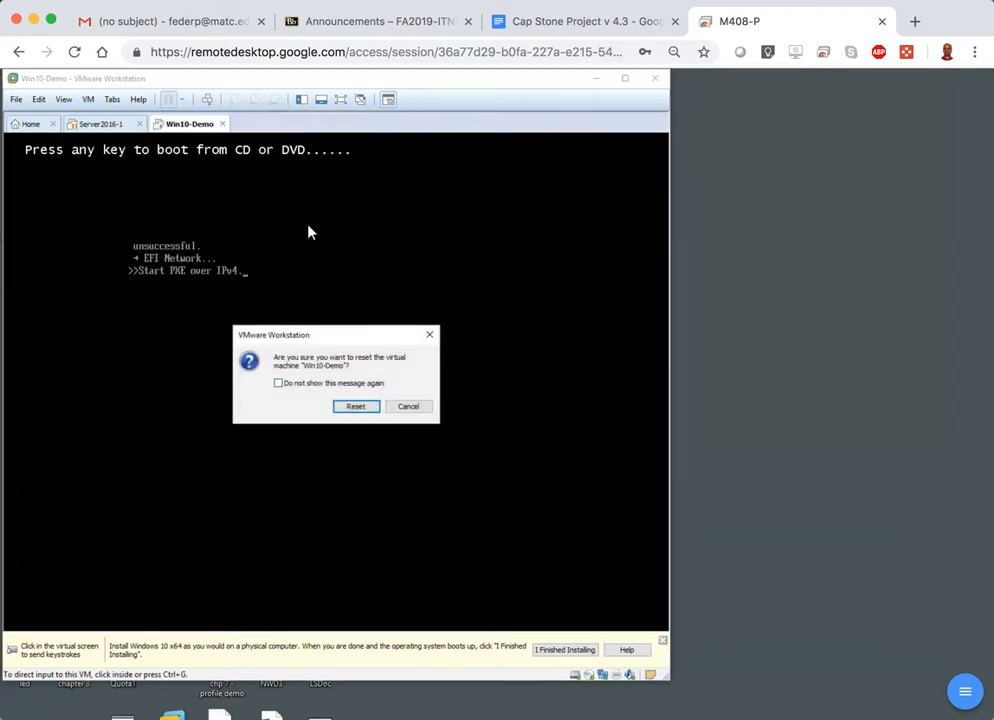
pyautogui.click(362, 410)
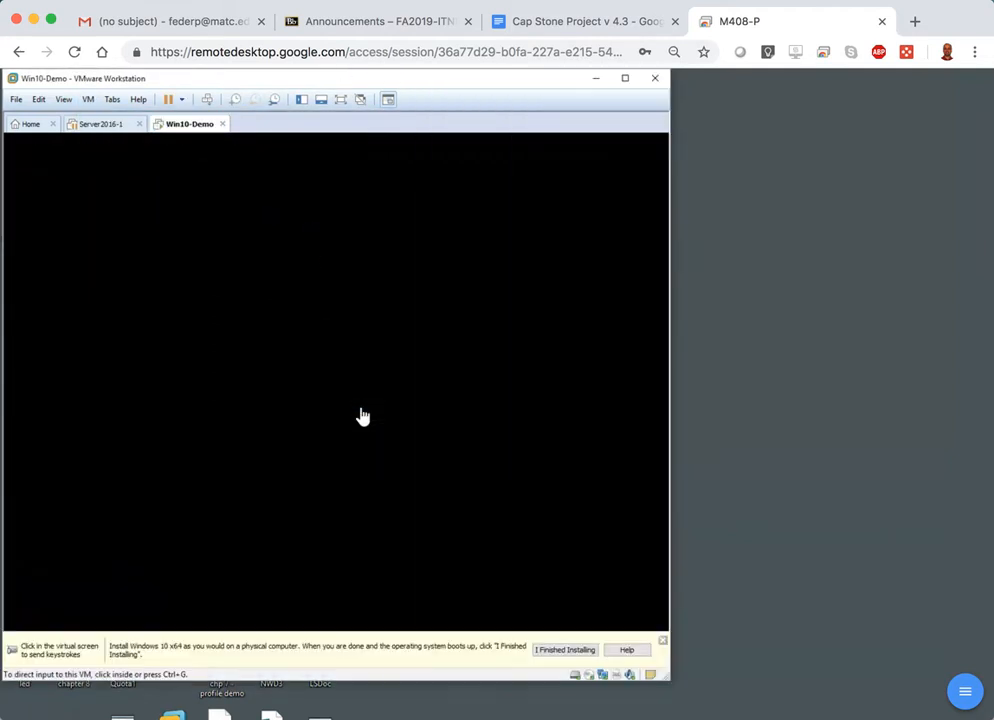
pyautogui.click(410, 378)
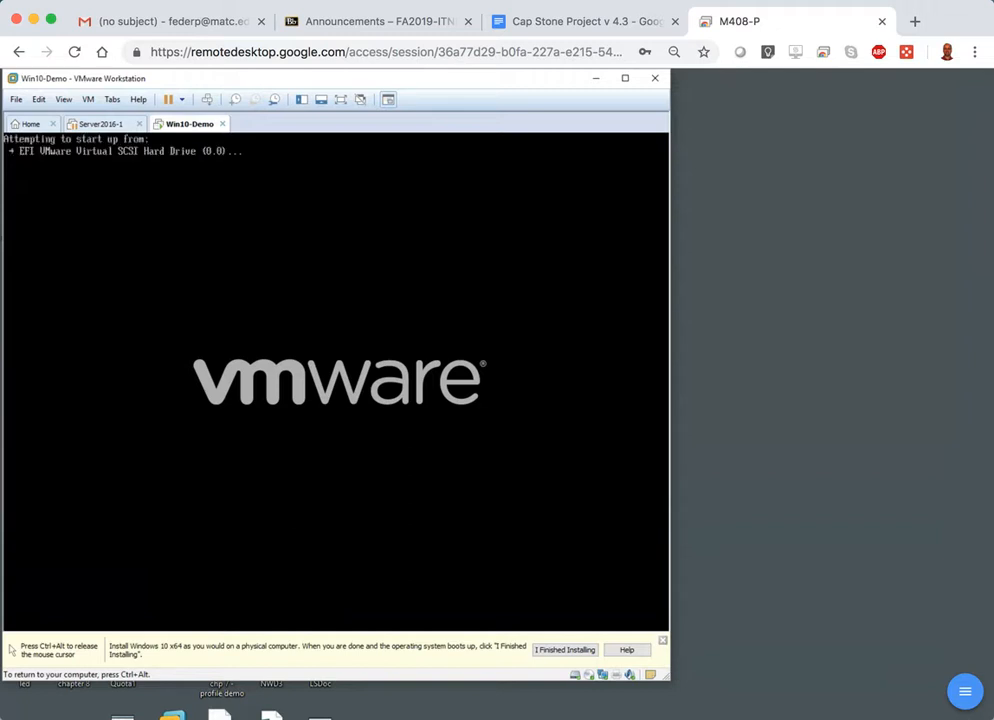
pyautogui.press('Return')
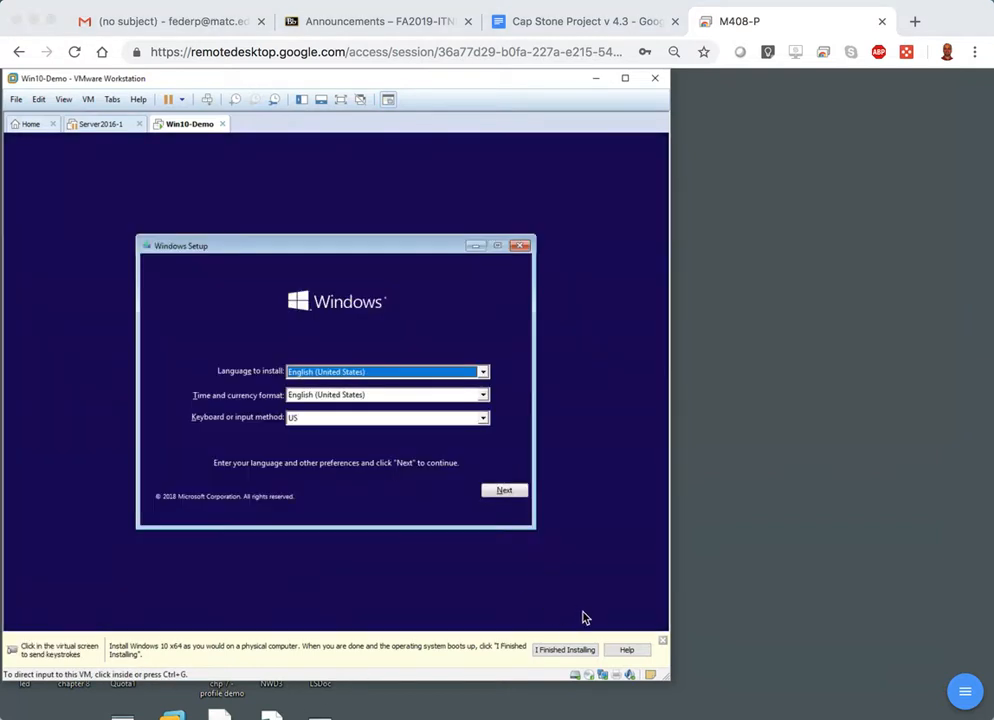
# Start the Windows installation with English (United States) and the US keyboard, continuing without a product key.
pyautogui.click(503, 491)
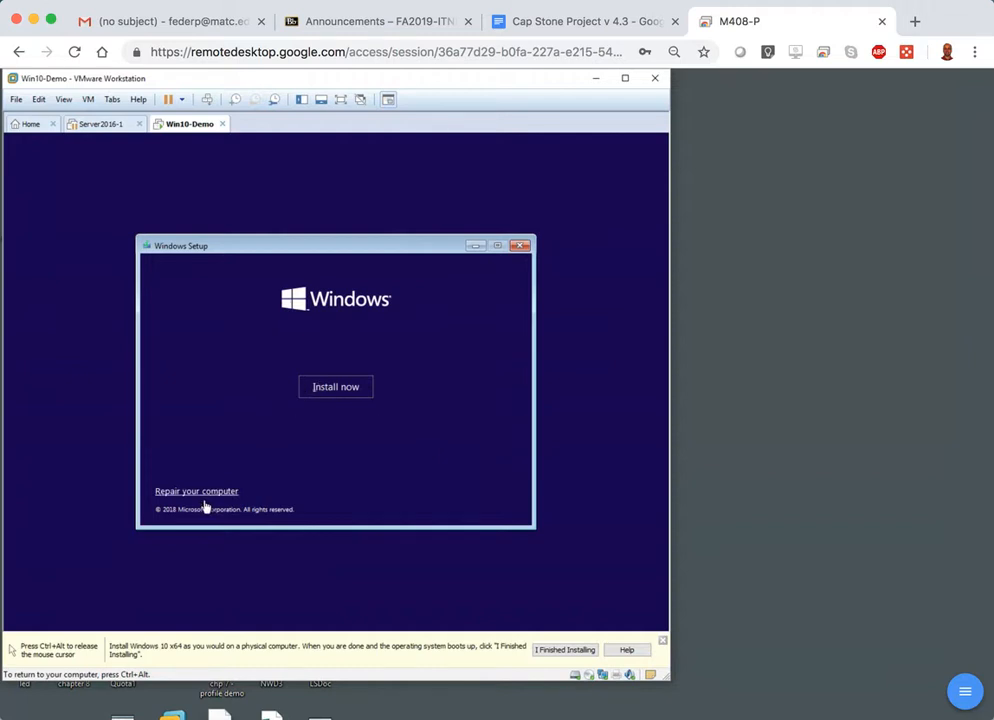
pyautogui.click(344, 390)
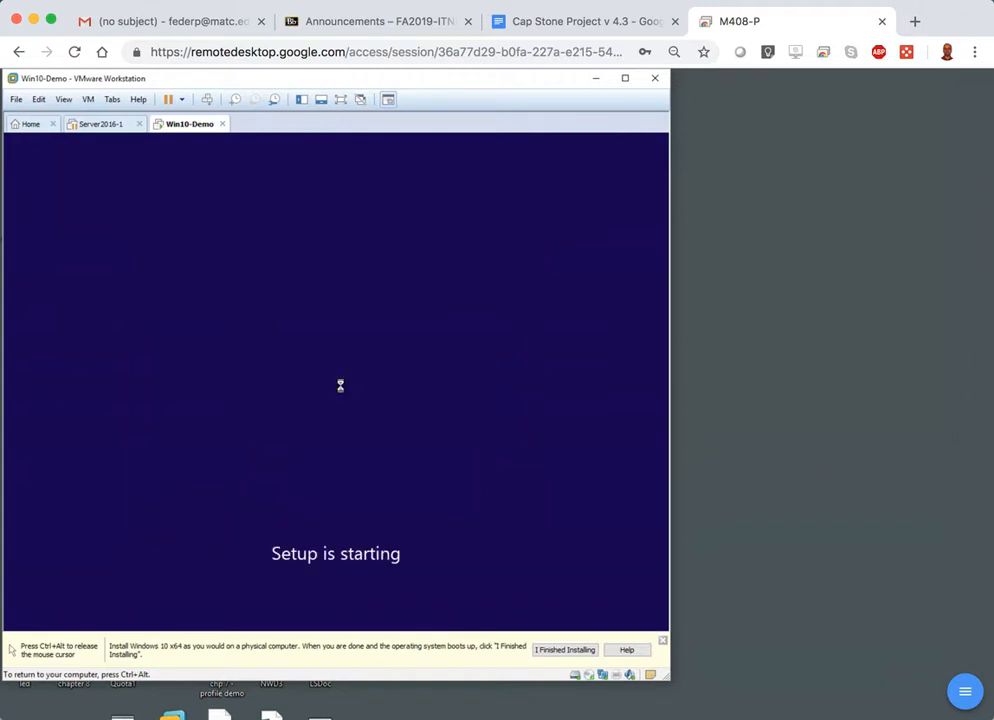
pyautogui.hotkey('ctrl', 'alt')
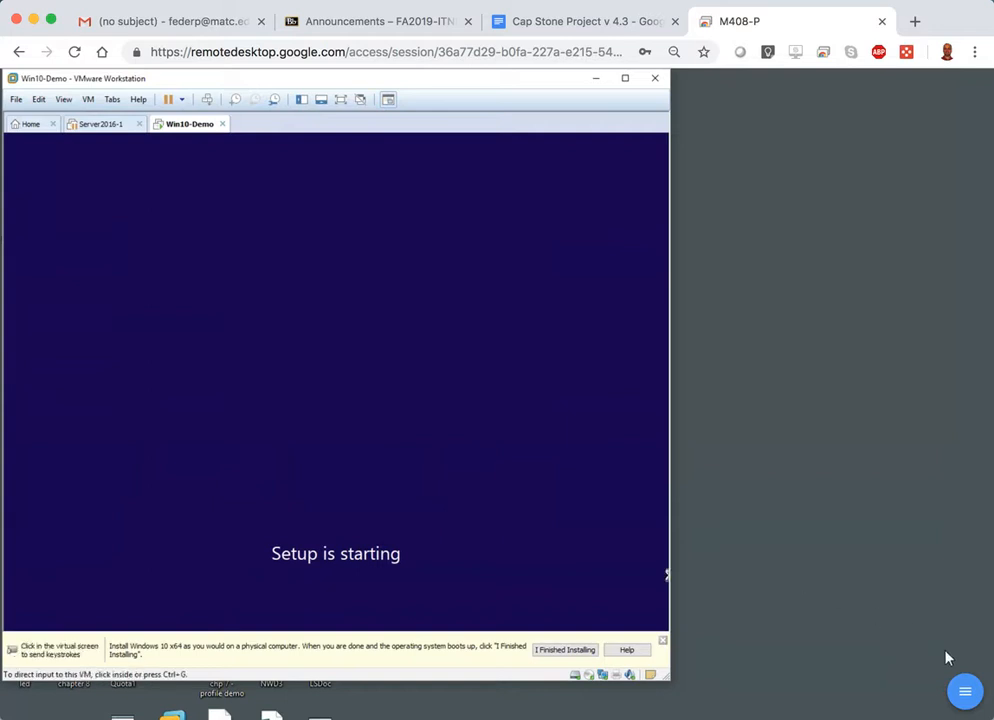
pyautogui.click(484, 587)
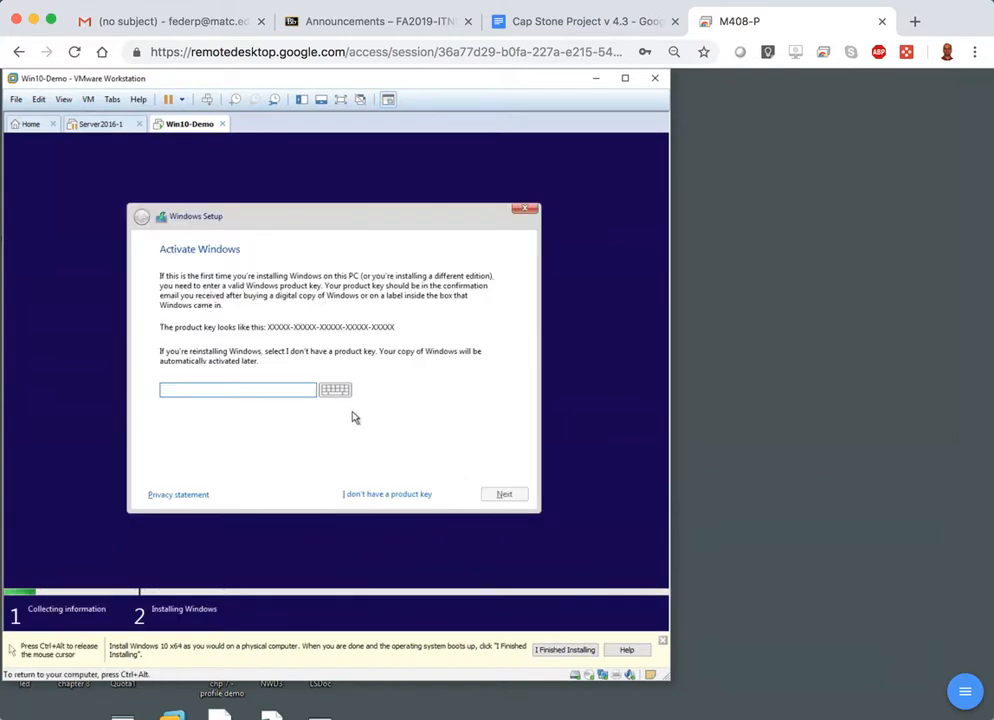
pyautogui.click(375, 500)
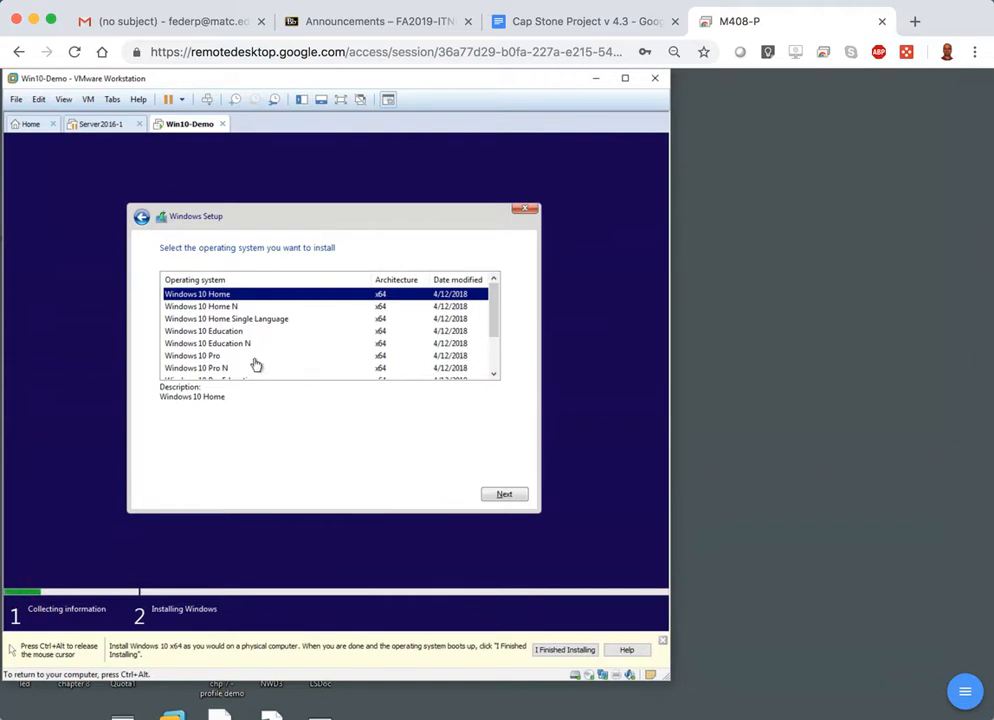
# Review the available Windows 10 editions and choose Windows 10 Pro x64 as the operating system to install.
pyautogui.click(213, 356)
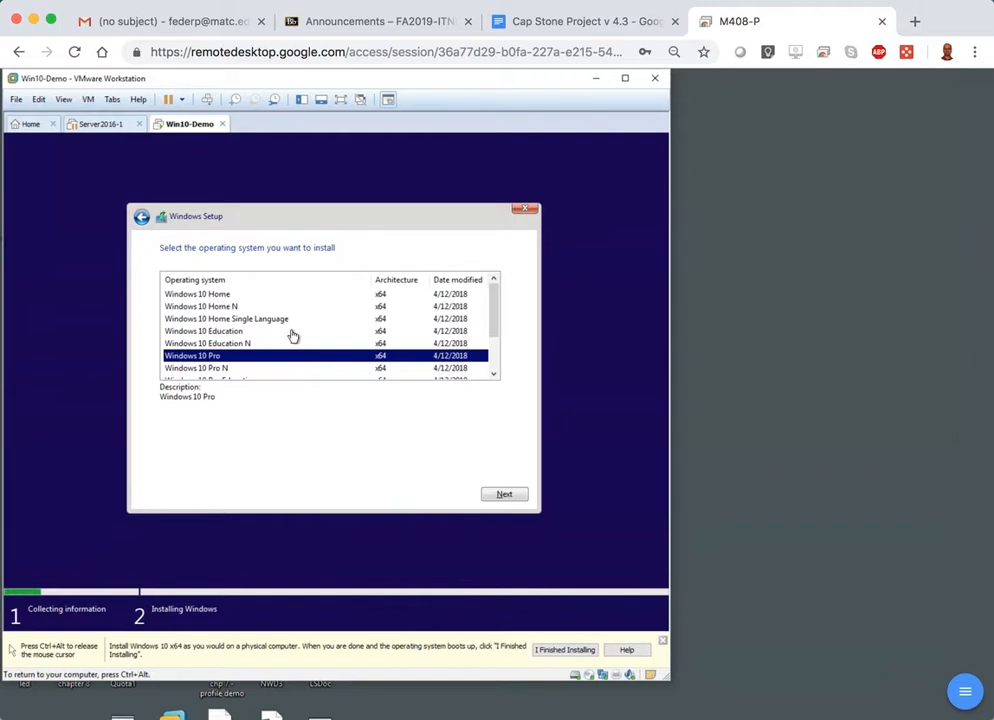
pyautogui.click(494, 376)
pyautogui.click(494, 376)
pyautogui.click(494, 376)
pyautogui.click(494, 376)
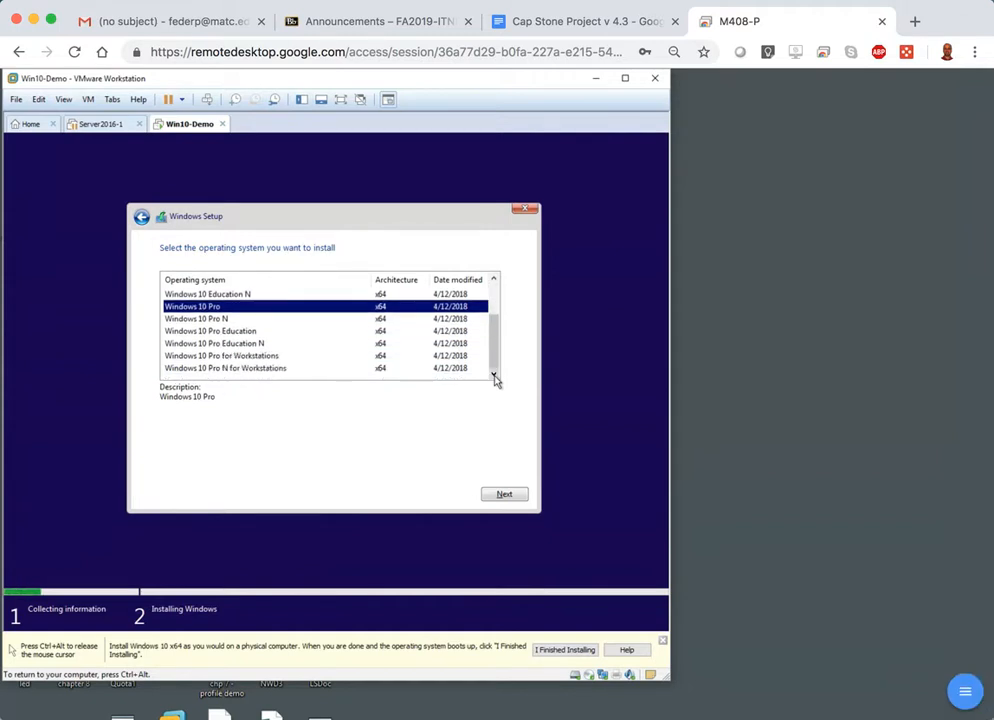
pyautogui.click(487, 333)
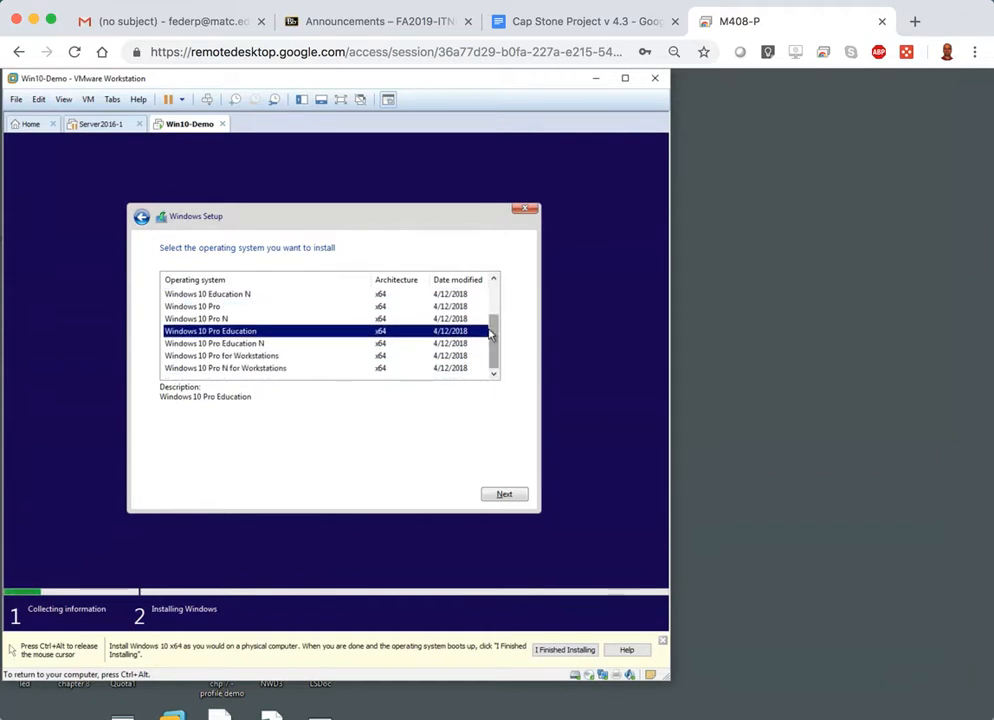
pyautogui.moveTo(499, 344); pyautogui.dragTo(490, 317)
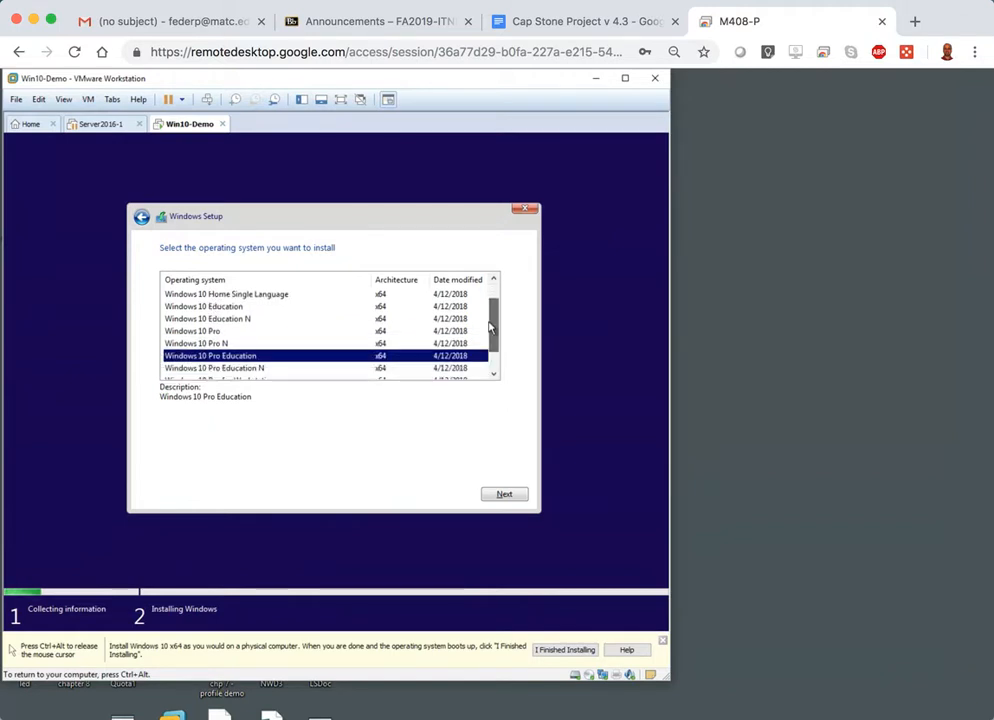
pyautogui.click(181, 333)
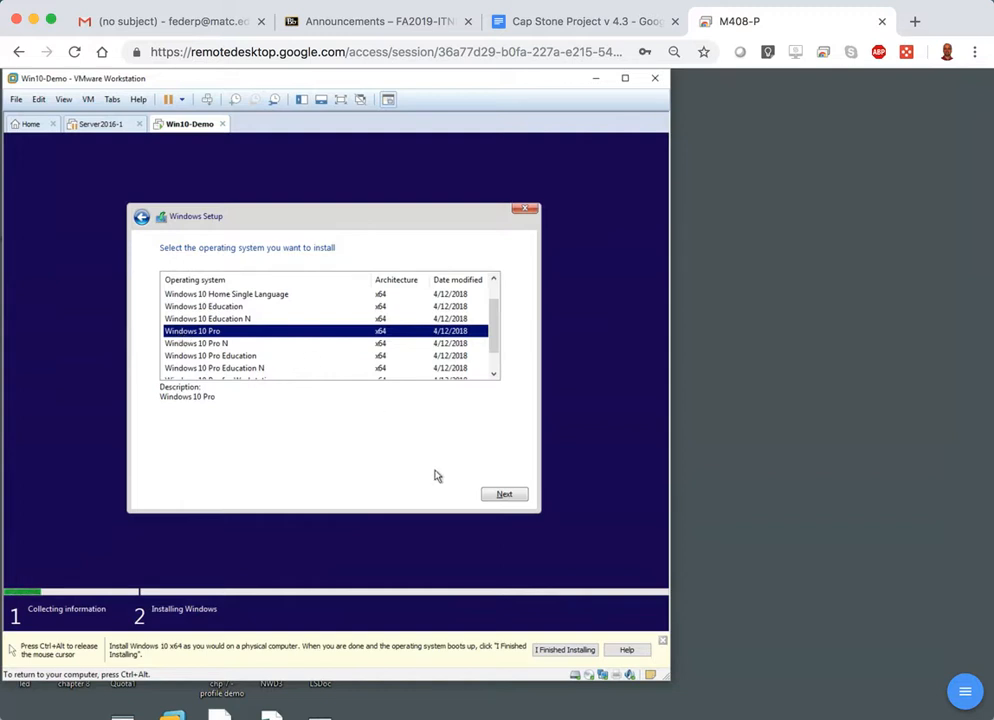
pyautogui.click(496, 495)
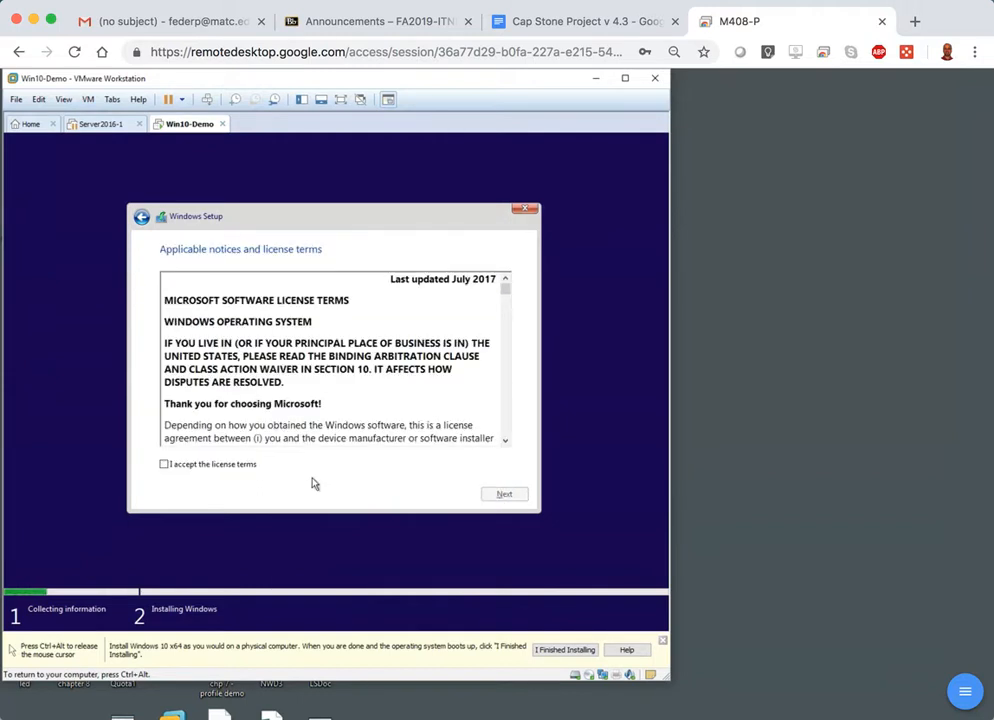
# Accept the license terms and start a custom Windows-only installation on the Drive 0 unallocated space.
pyautogui.click(252, 467)
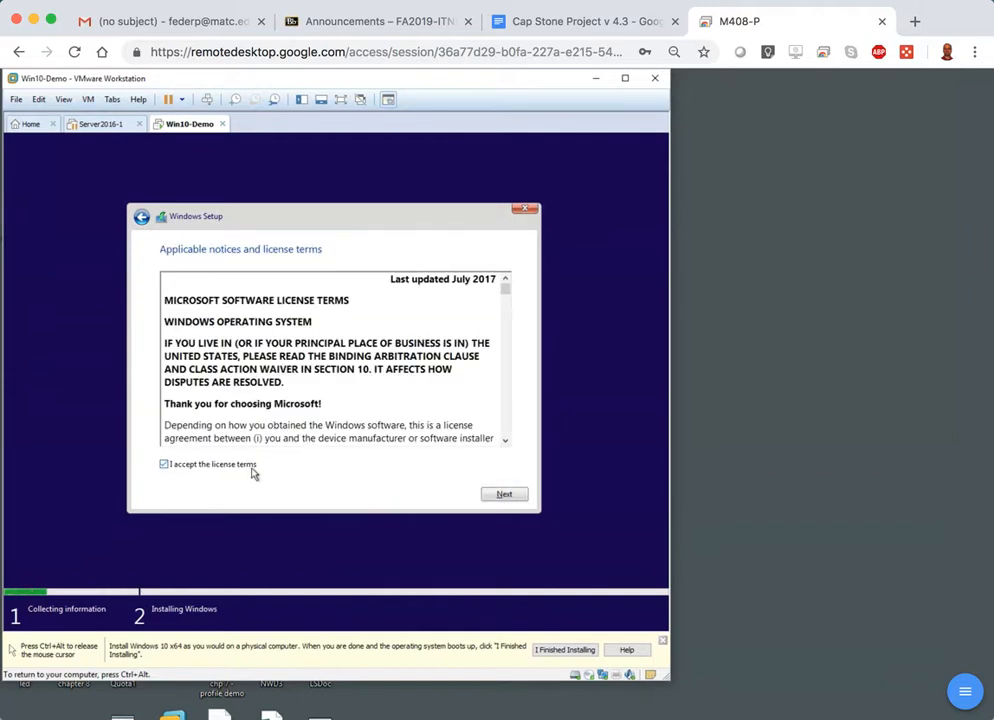
pyautogui.click(509, 496)
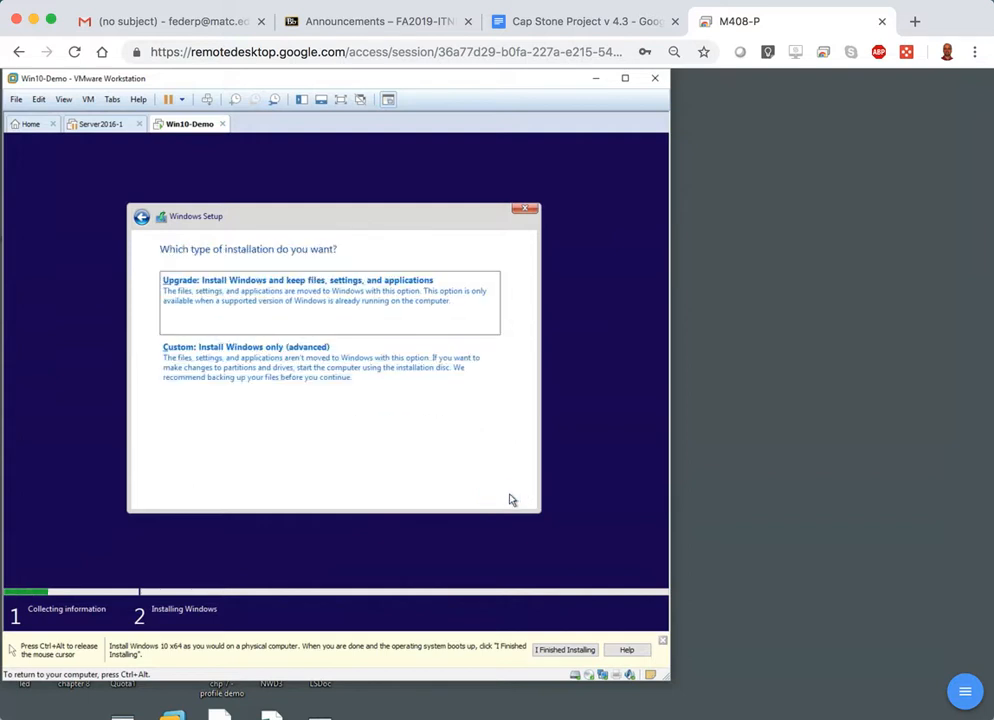
pyautogui.click(275, 370)
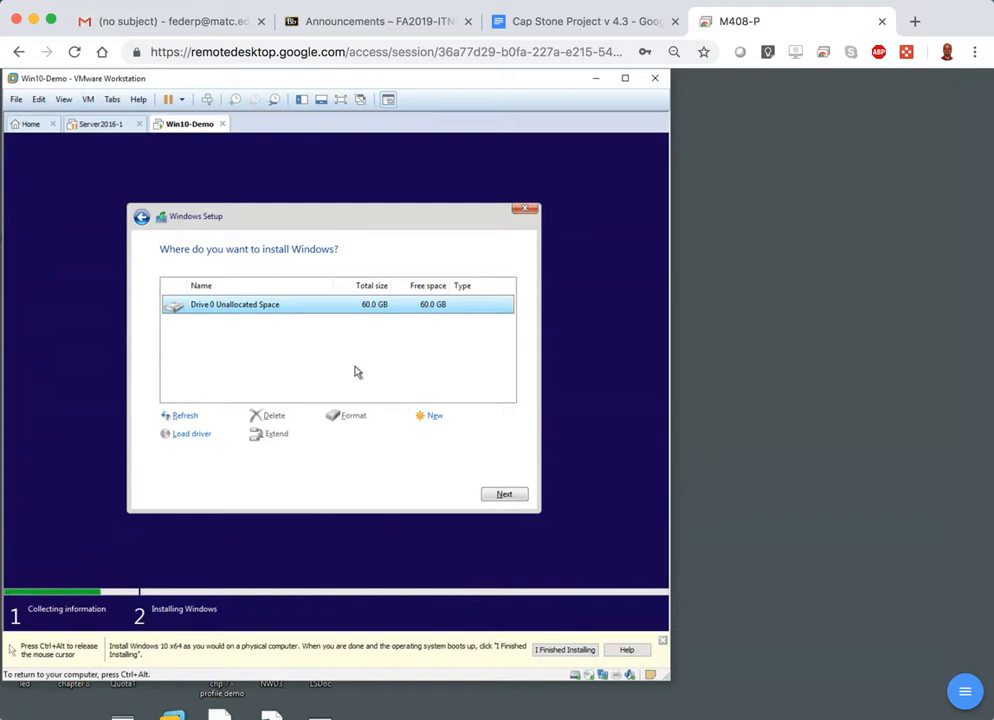
pyautogui.click(505, 495)
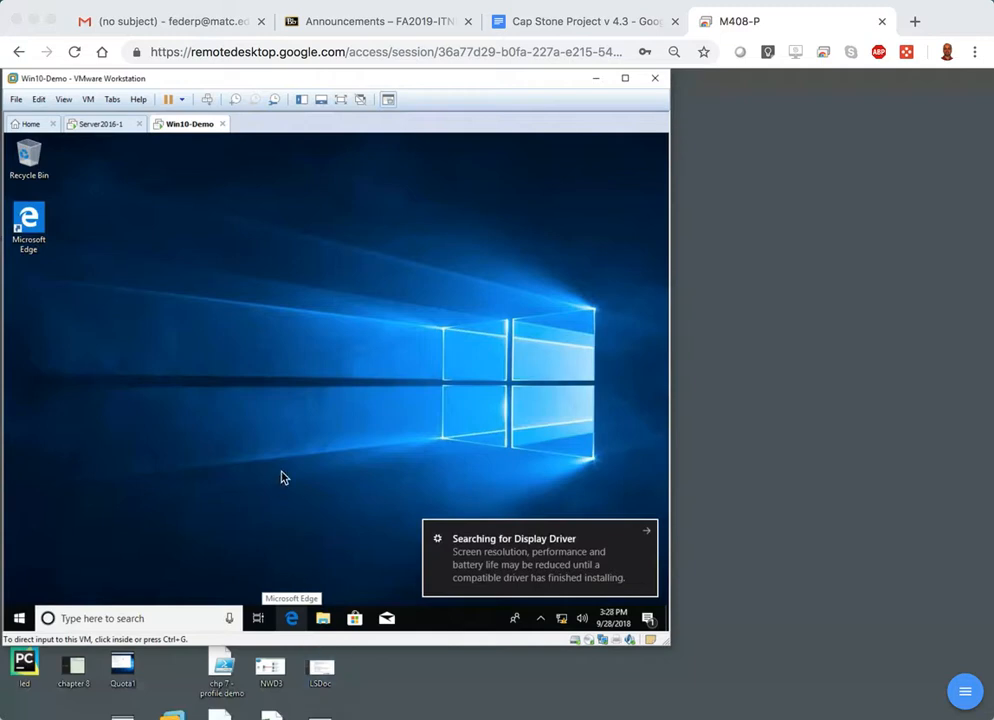
# Begin the VMware Tools installation for the Win10-Demo virtual machine and hide the installation hint below the guest screen.
pyautogui.click(89, 100)
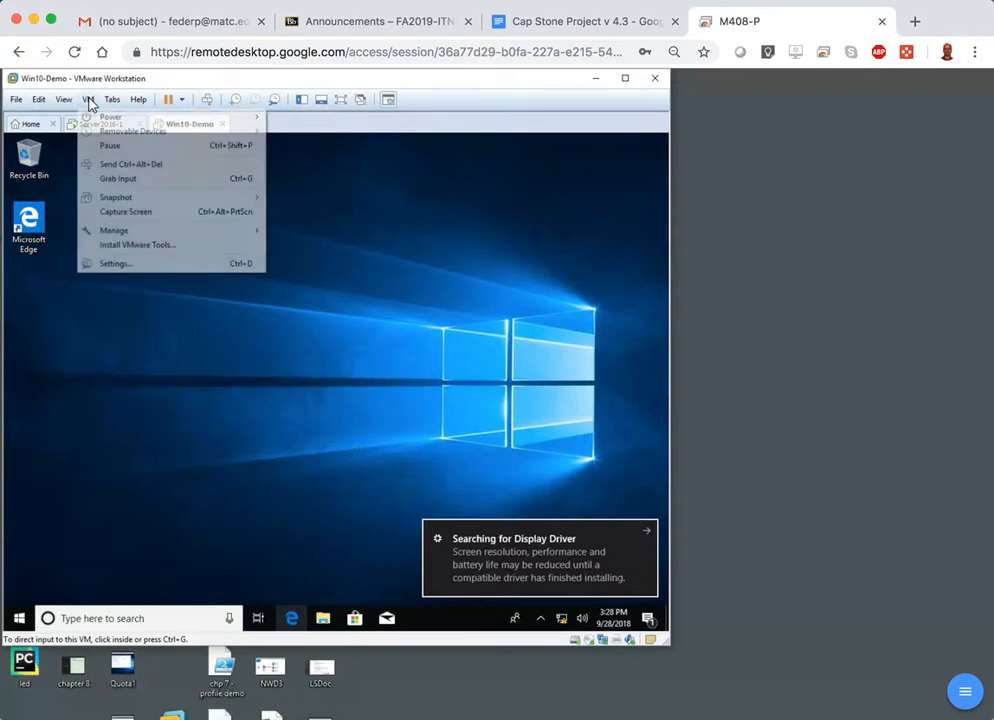
pyautogui.click(122, 246)
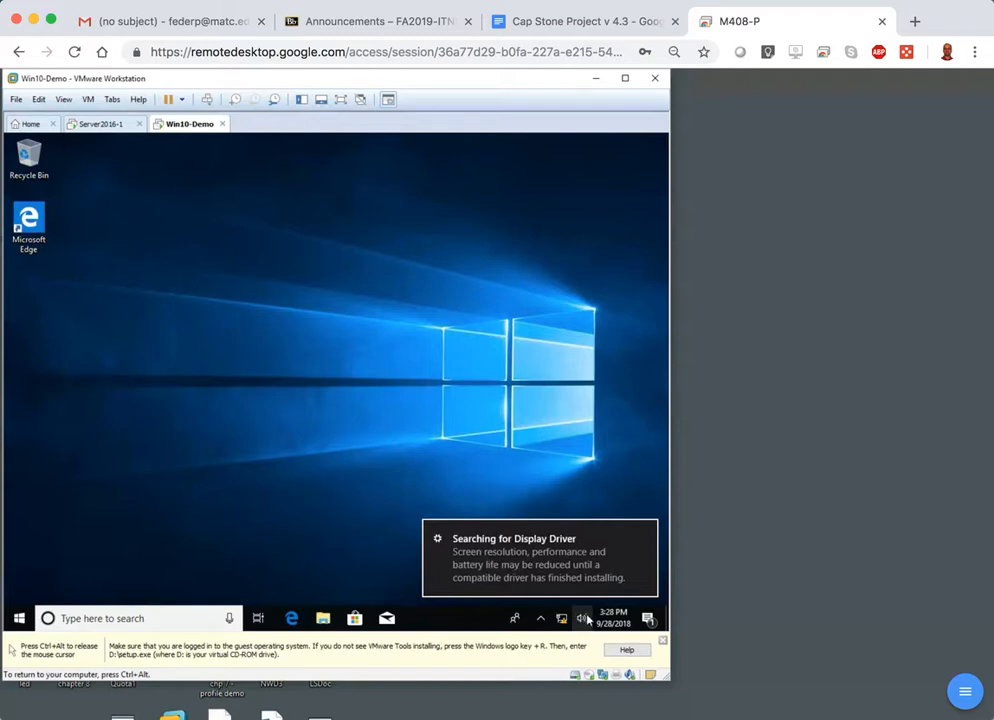
pyautogui.hotkey('ctrl', 'alt')
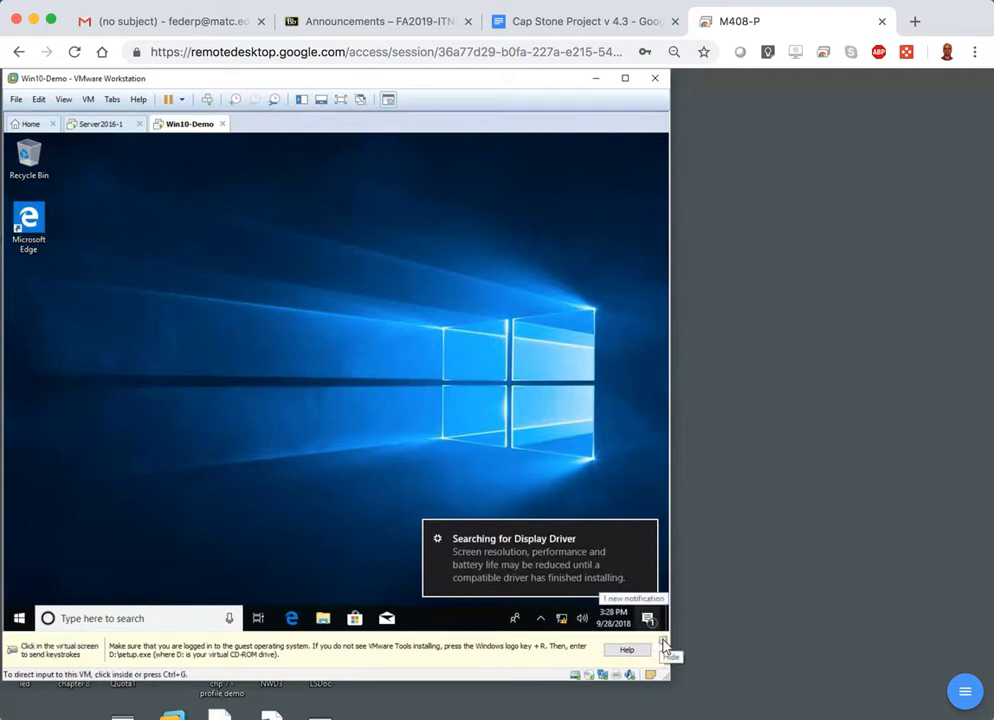
pyautogui.click(661, 645)
pyautogui.click(640, 612)
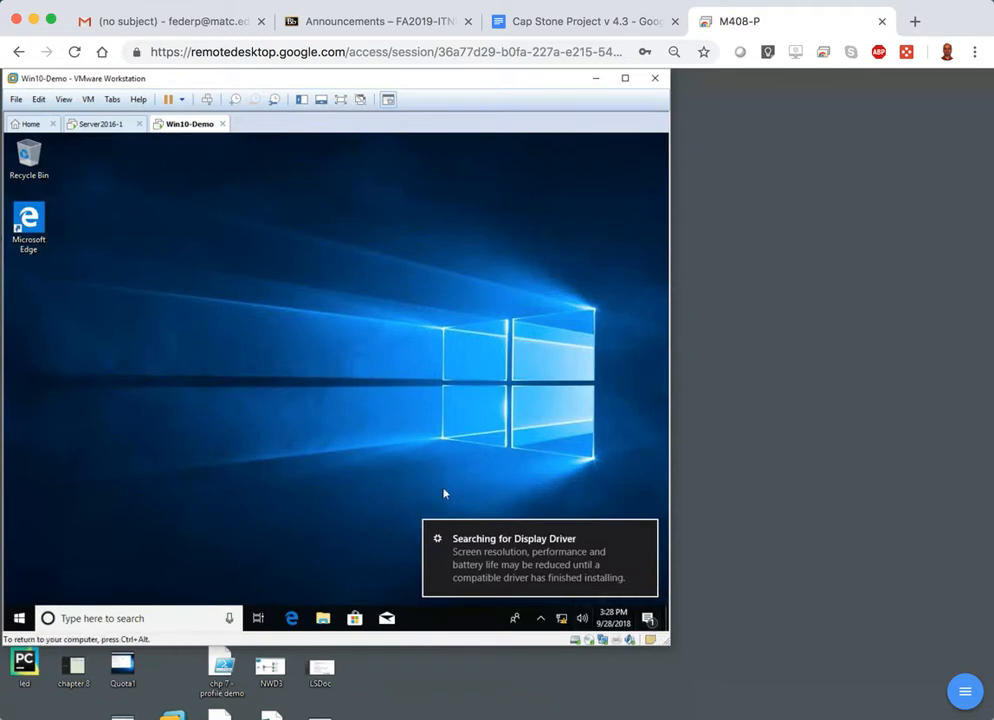
# Run setup64.exe from the VMware Tools disc in the Windows 10 guest and allow it to make changes to the device.
pyautogui.click(472, 535)
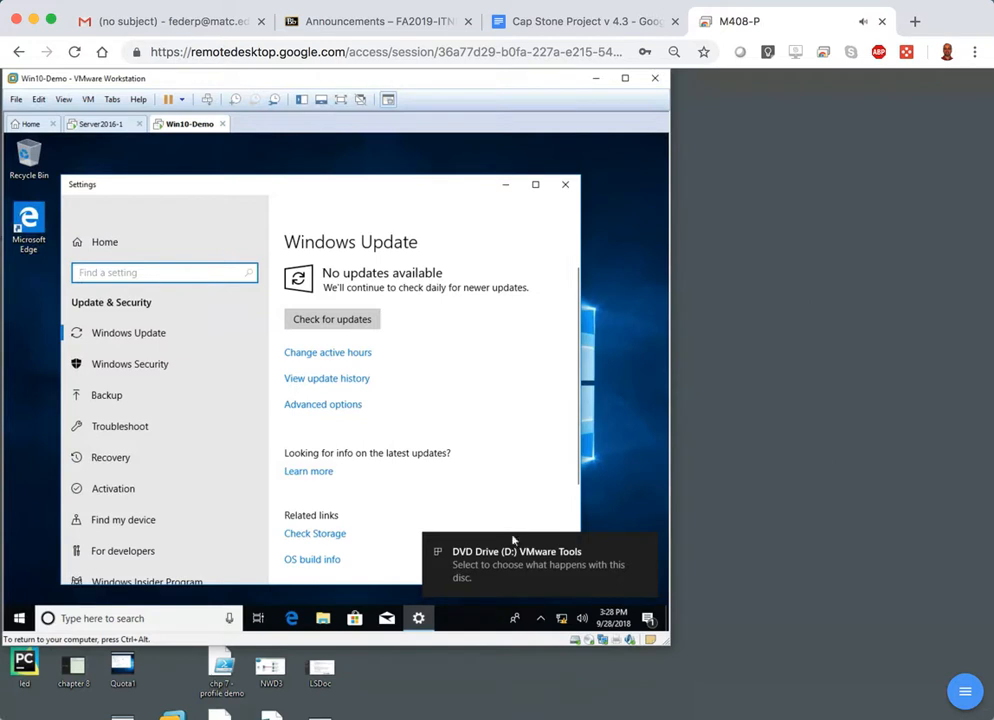
pyautogui.click(497, 585)
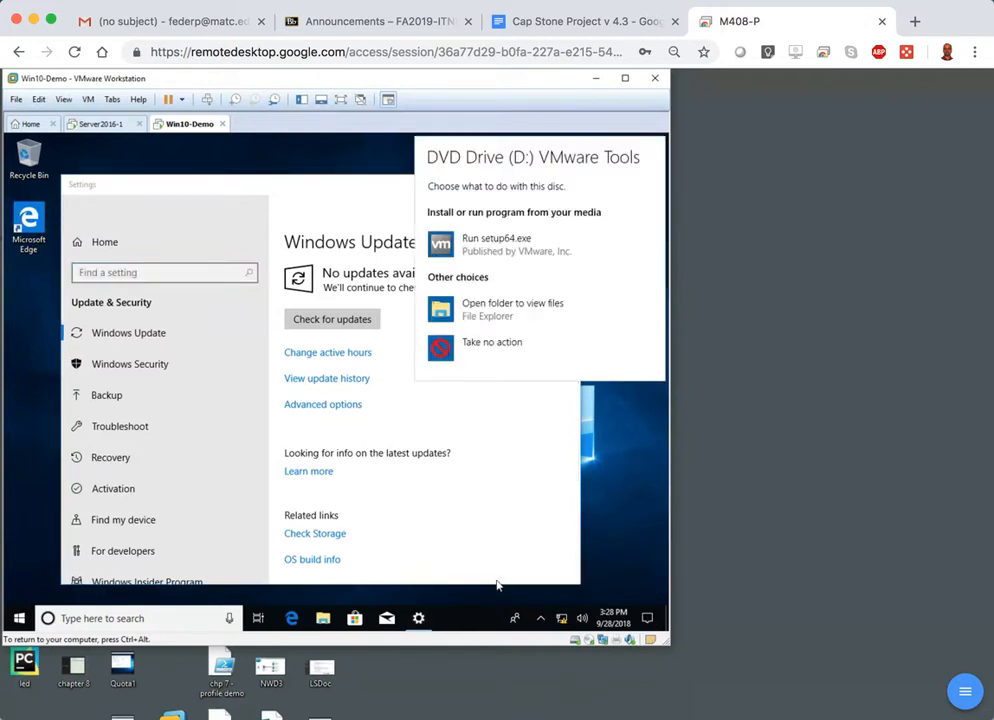
pyautogui.click(89, 100)
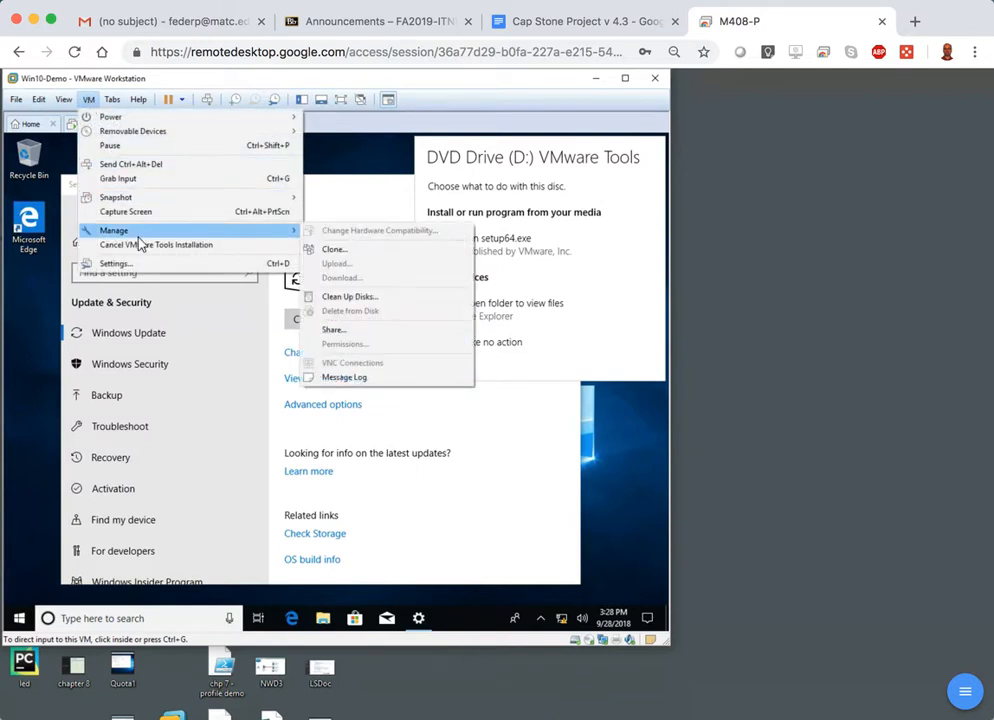
pyautogui.click(477, 241)
pyautogui.click(477, 241)
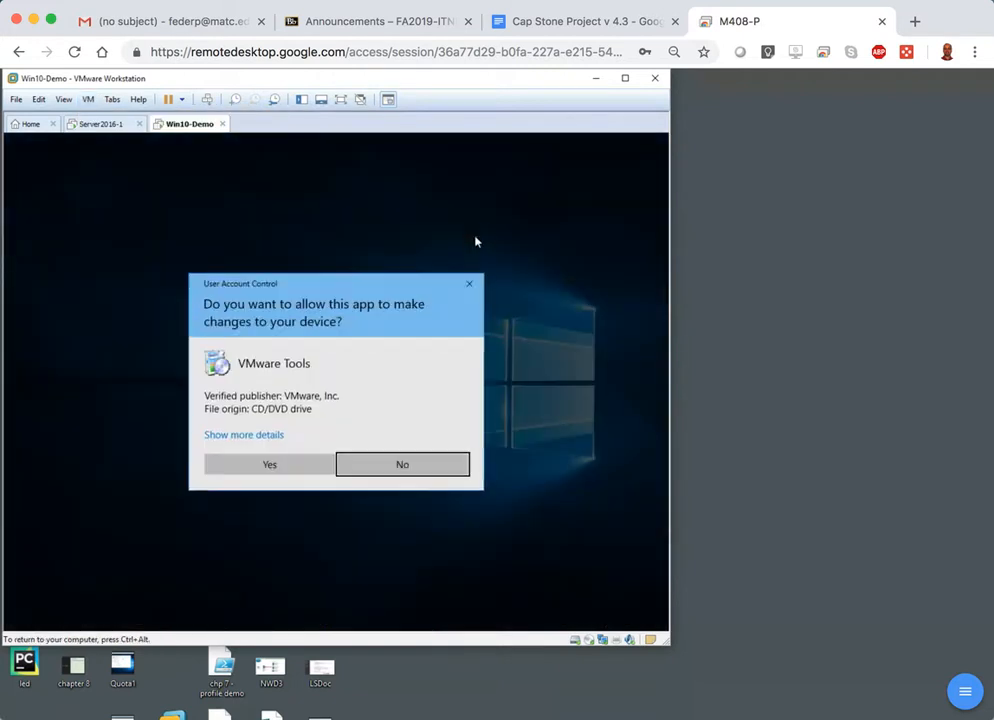
pyautogui.click(280, 466)
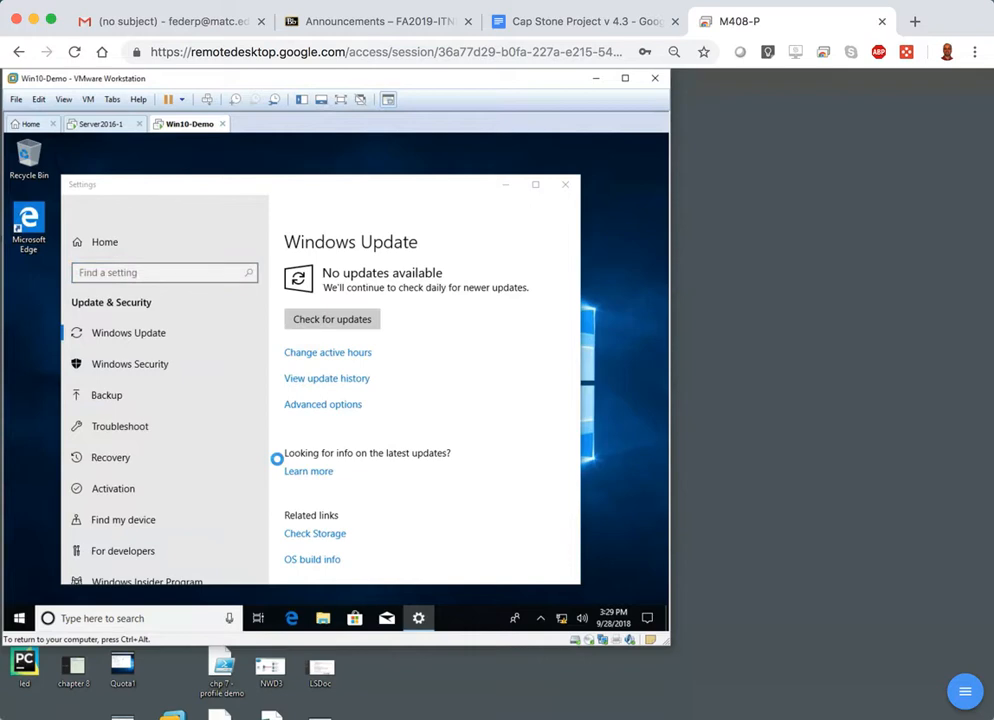
# Close the Windows Update settings window and install VMware Tools with the wizard's default setup options.
pyautogui.click(568, 193)
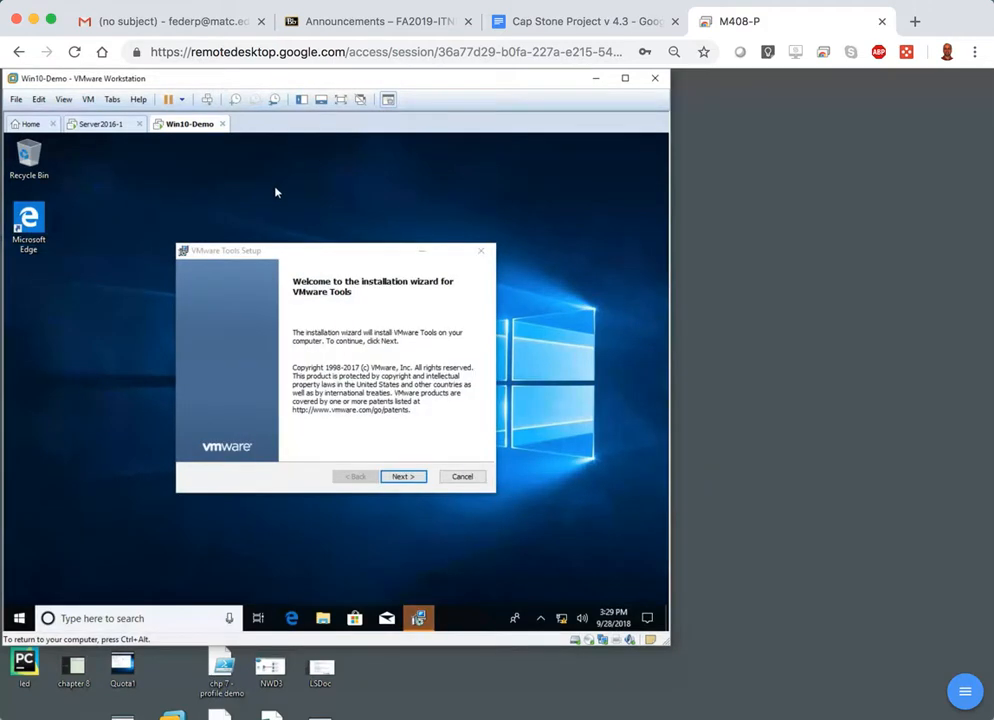
pyautogui.click(405, 477)
pyautogui.click(405, 477)
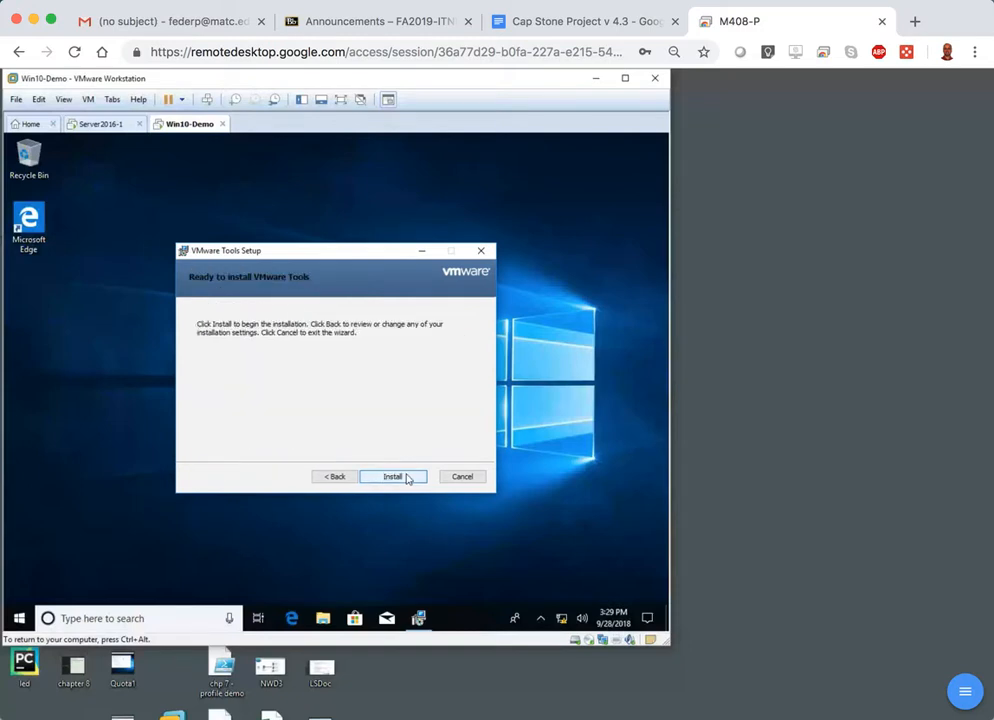
pyautogui.click(405, 477)
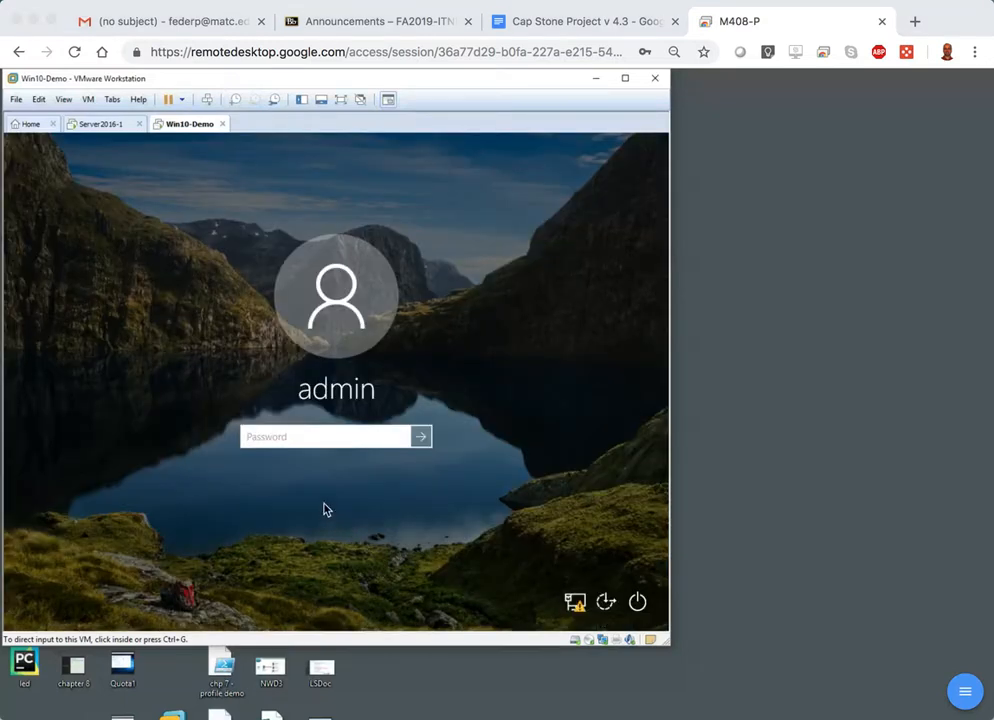
# Sign in to the Windows 10 guest as admin by entering the account password.
pyautogui.click(257, 440)
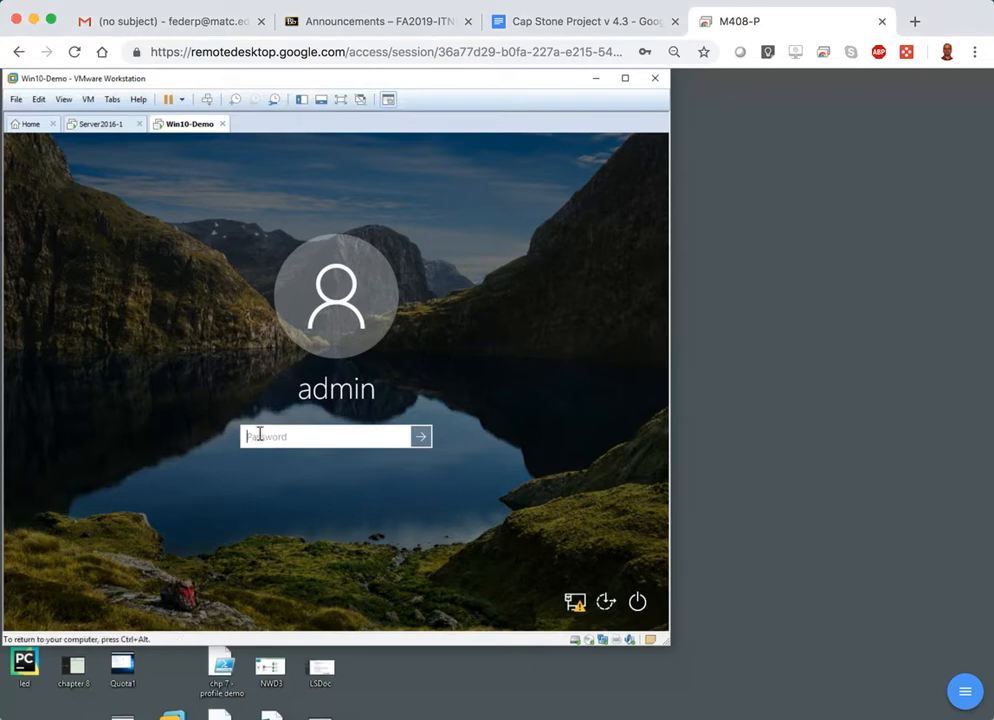
pyautogui.write('P')
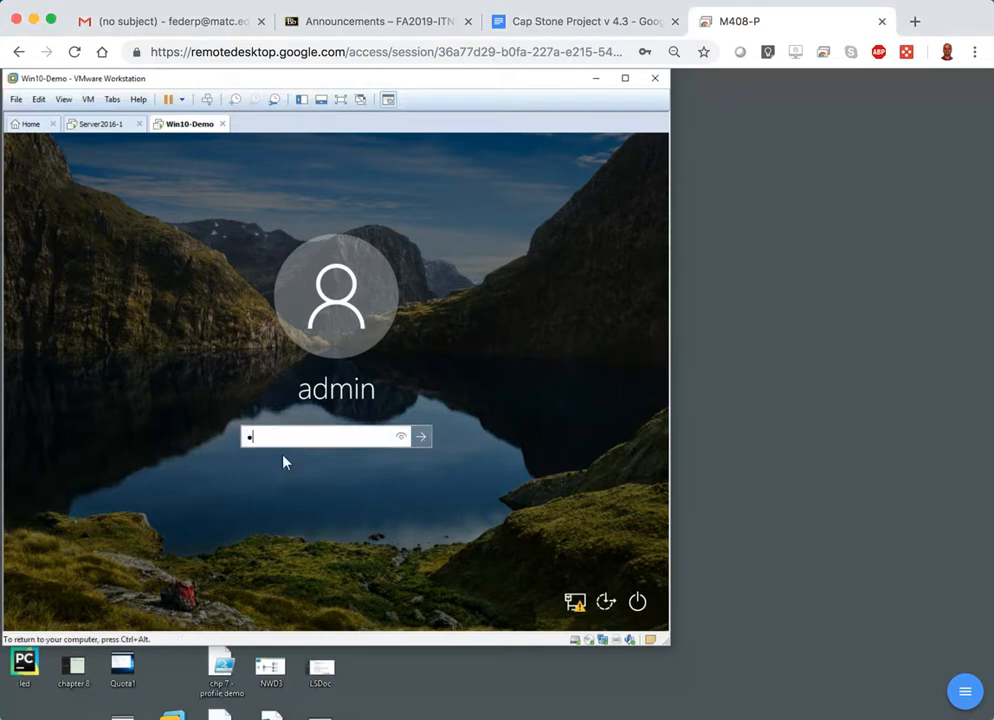
pyautogui.write('••••')
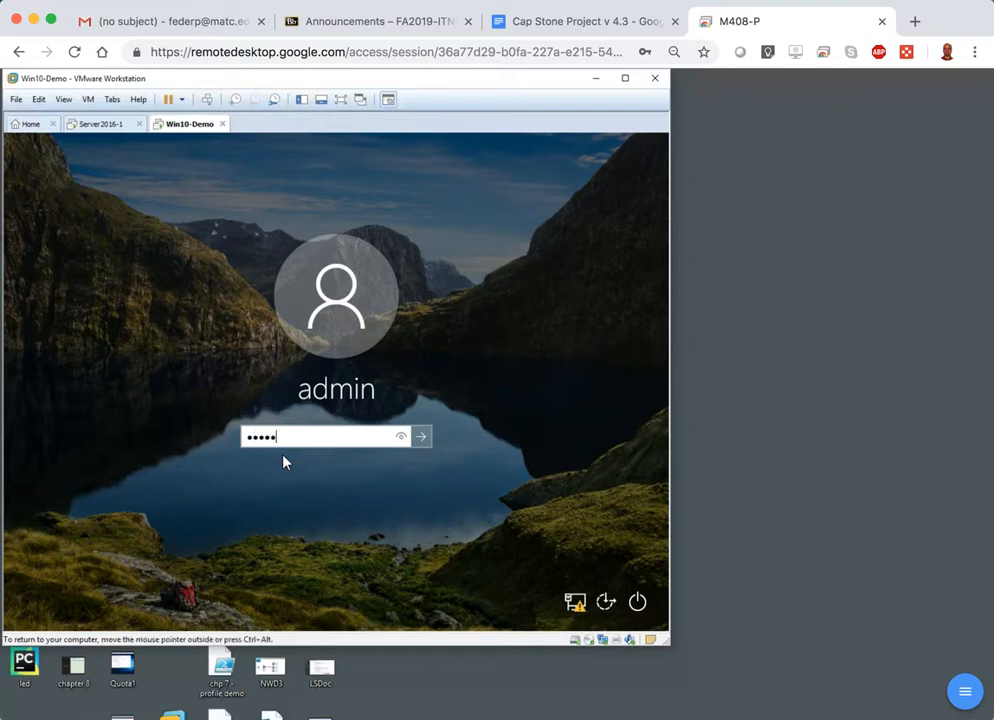
pyautogui.write('•')
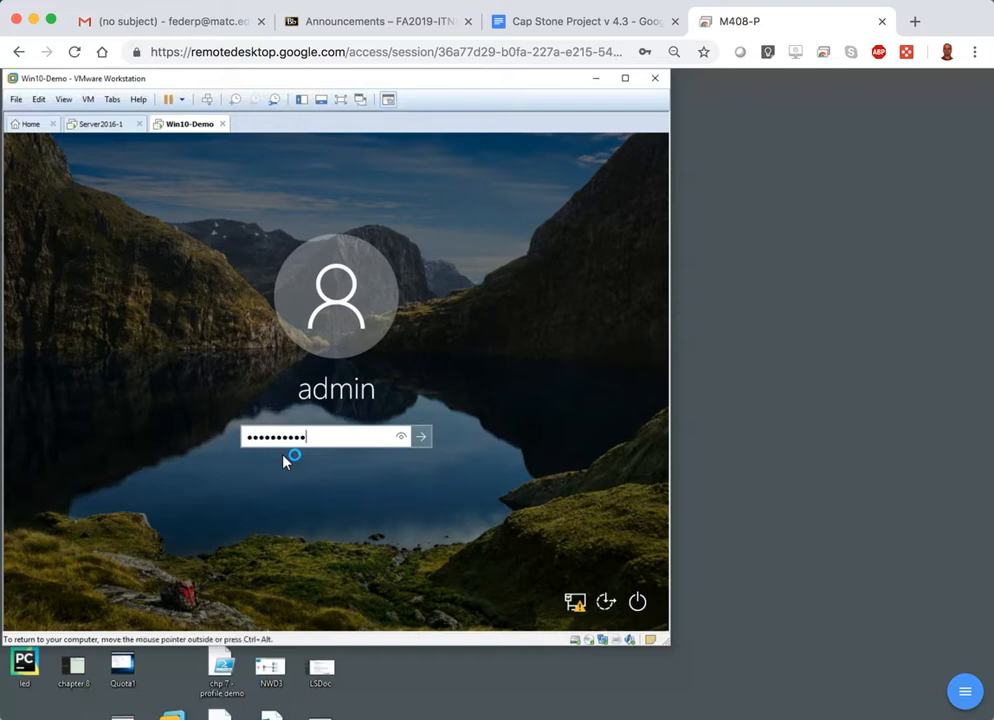
pyautogui.click(420, 437)
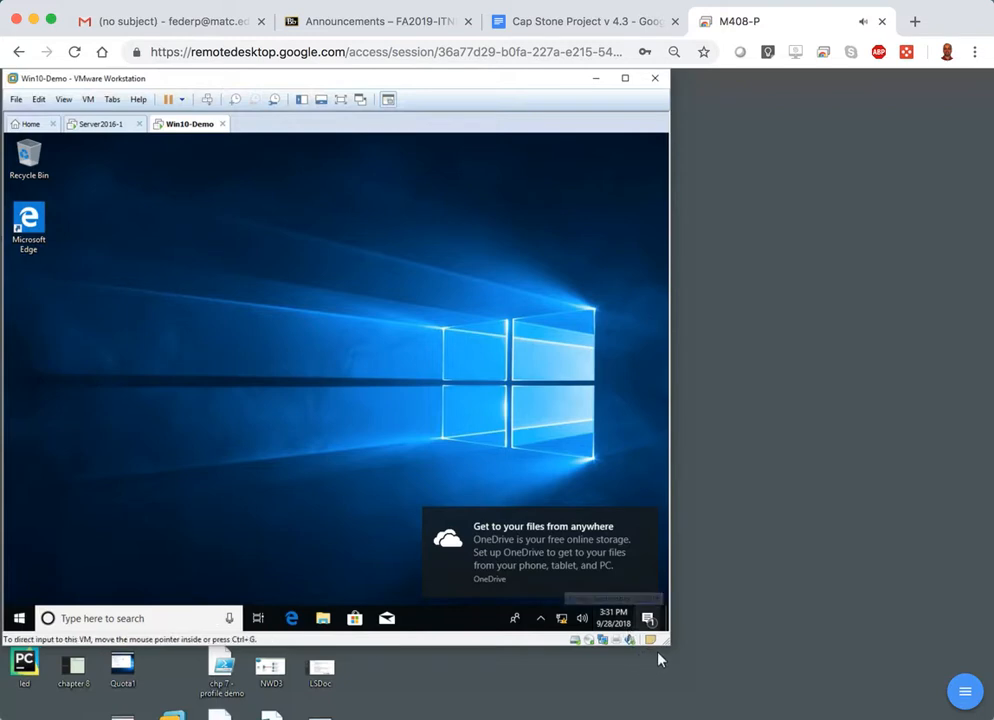
# Enlarge the VMware Workstation window and fit the Win10-Demo guest display to it with Fit Guest Now.
pyautogui.moveTo(670, 646); pyautogui.dragTo(900, 709)
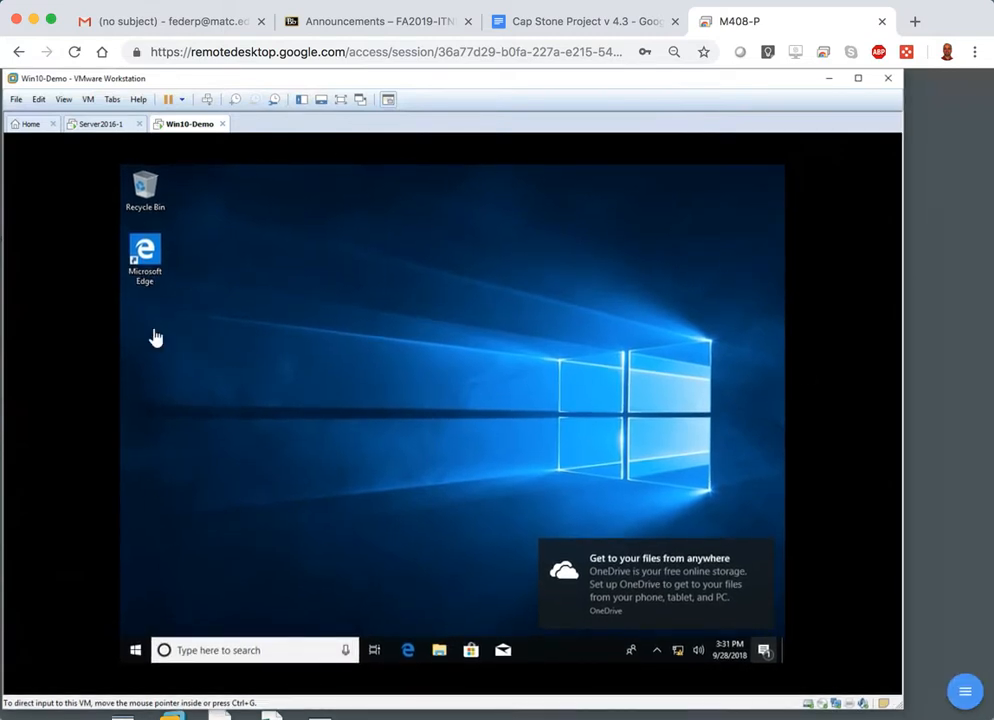
pyautogui.click(70, 101)
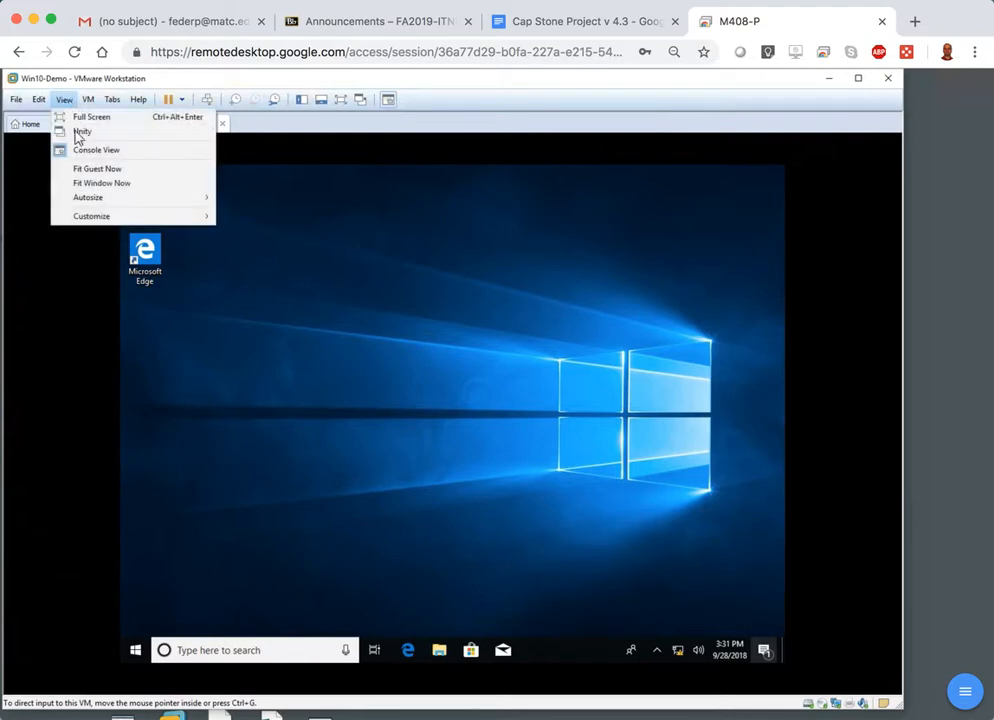
pyautogui.click(97, 171)
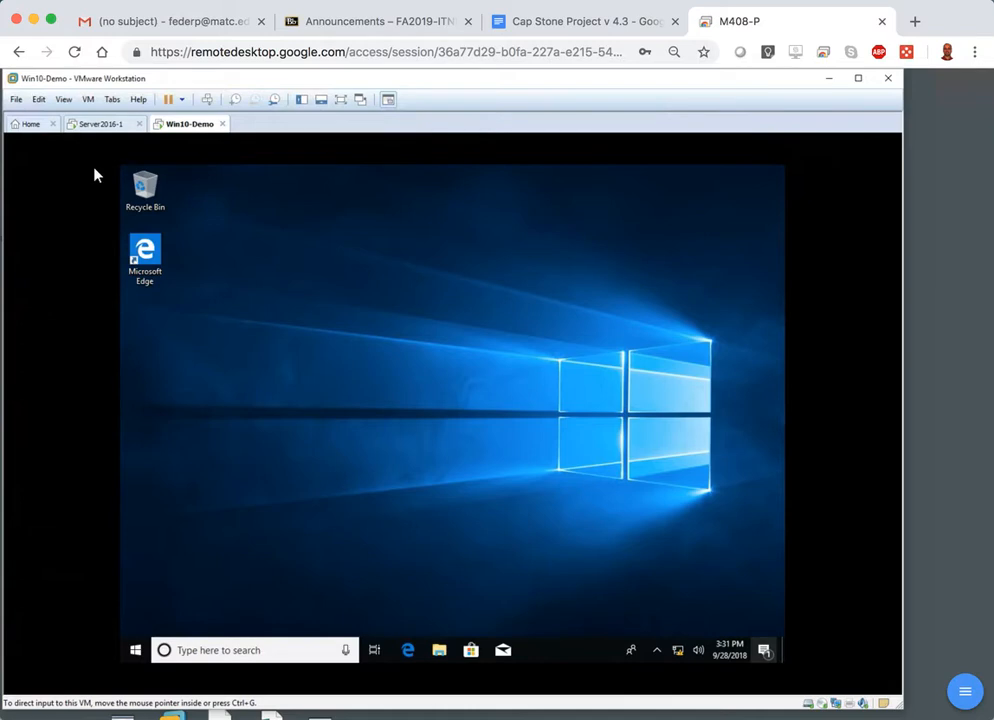
pyautogui.click(70, 104)
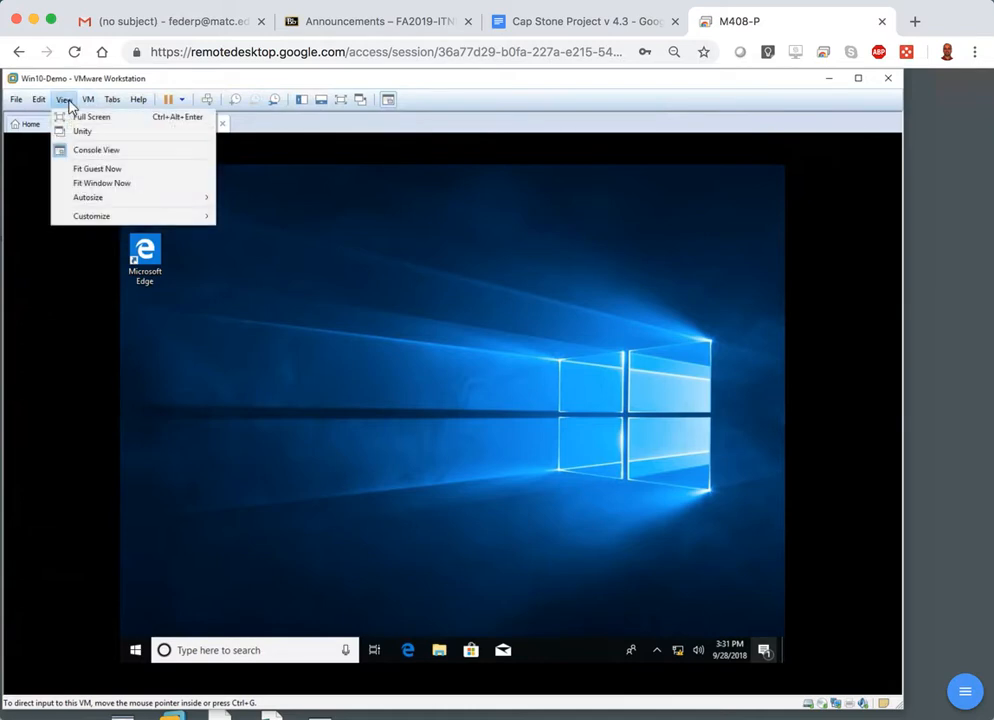
pyautogui.click(116, 177)
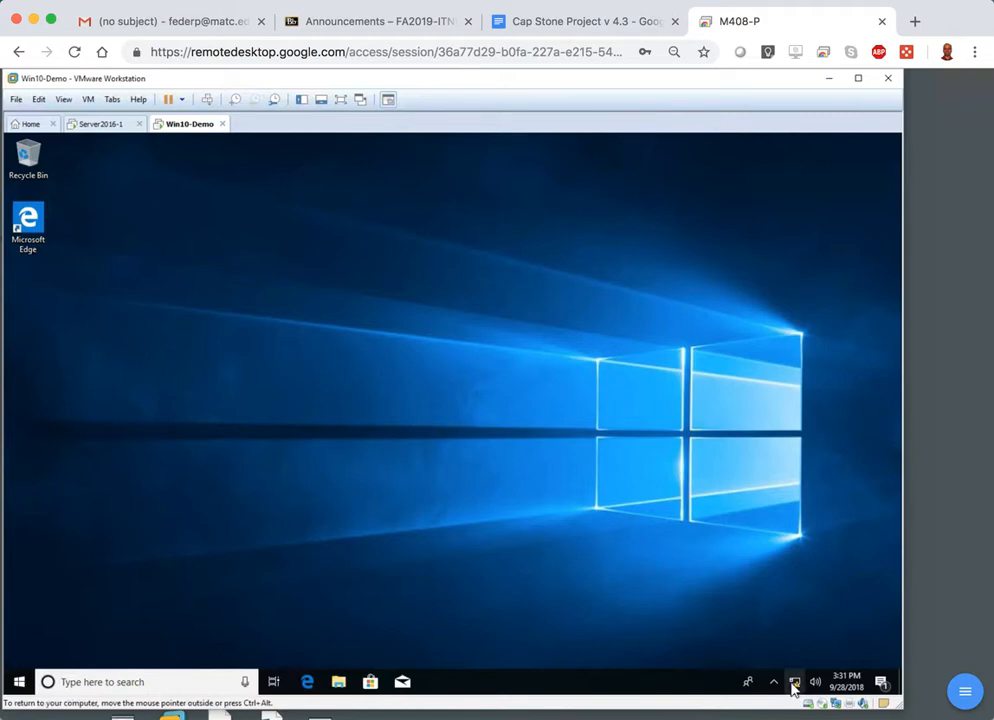
# Open the Internet Protocol Version 4 (TCP/IPv4) properties of the Ethernet0 adapter from the guest's network settings.
pyautogui.moveTo(792, 688)
pyautogui.click(795, 687)
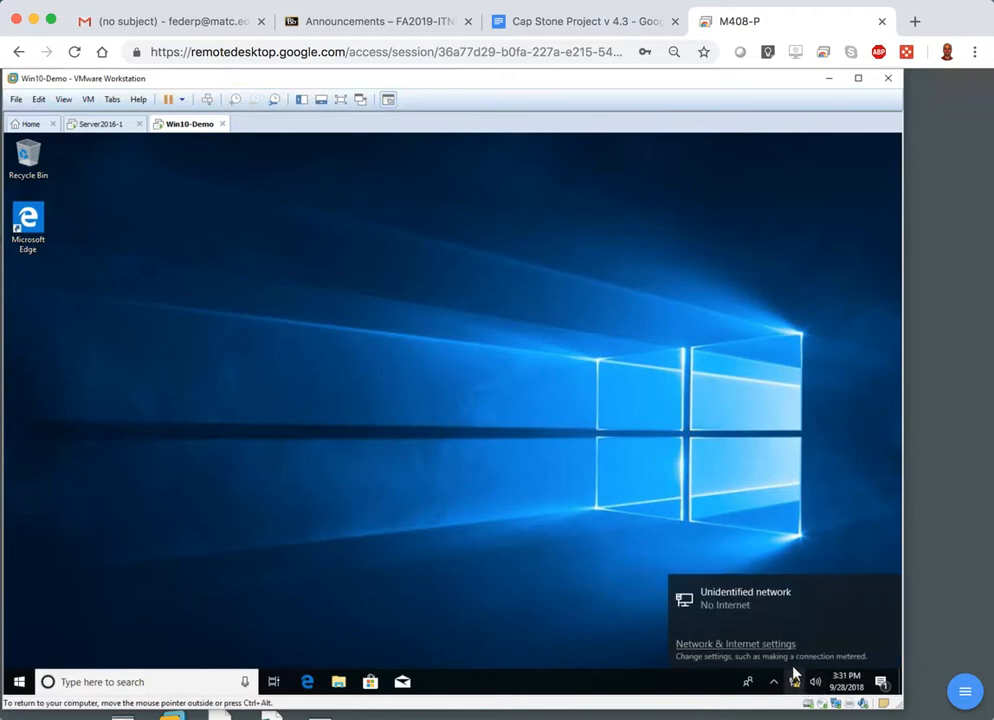
pyautogui.click(738, 645)
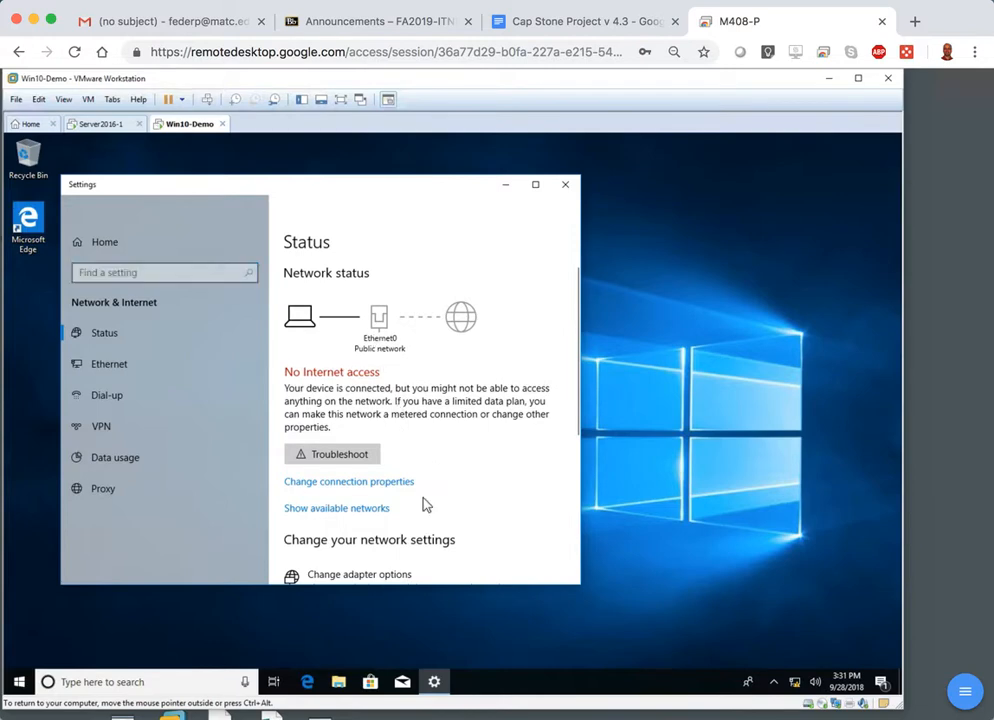
pyautogui.click(399, 578)
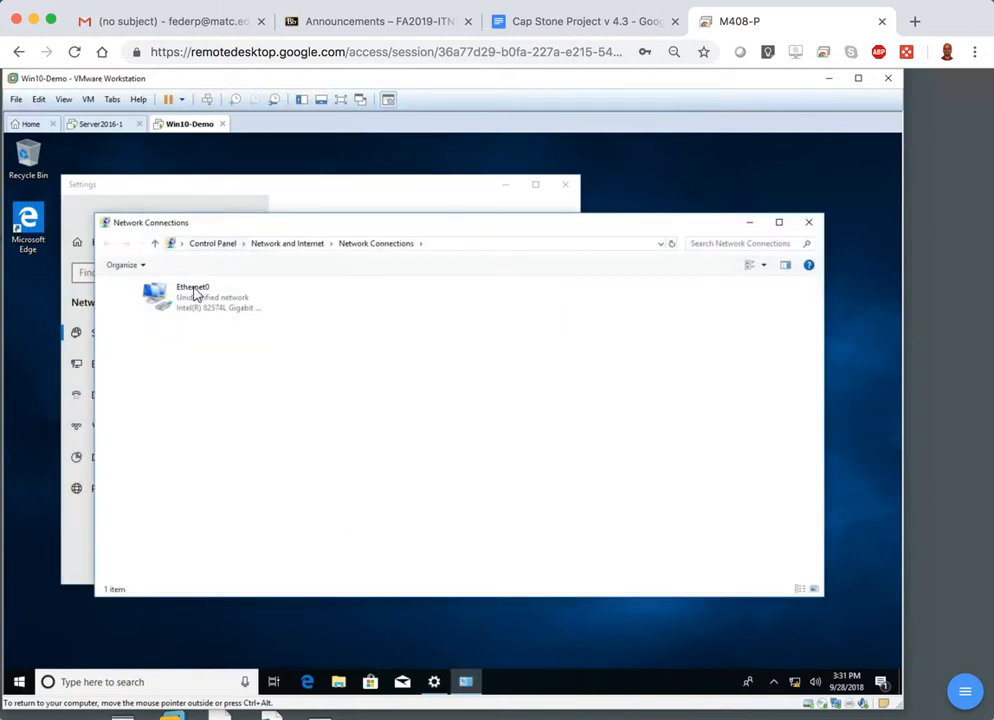
pyautogui.click(195, 303)
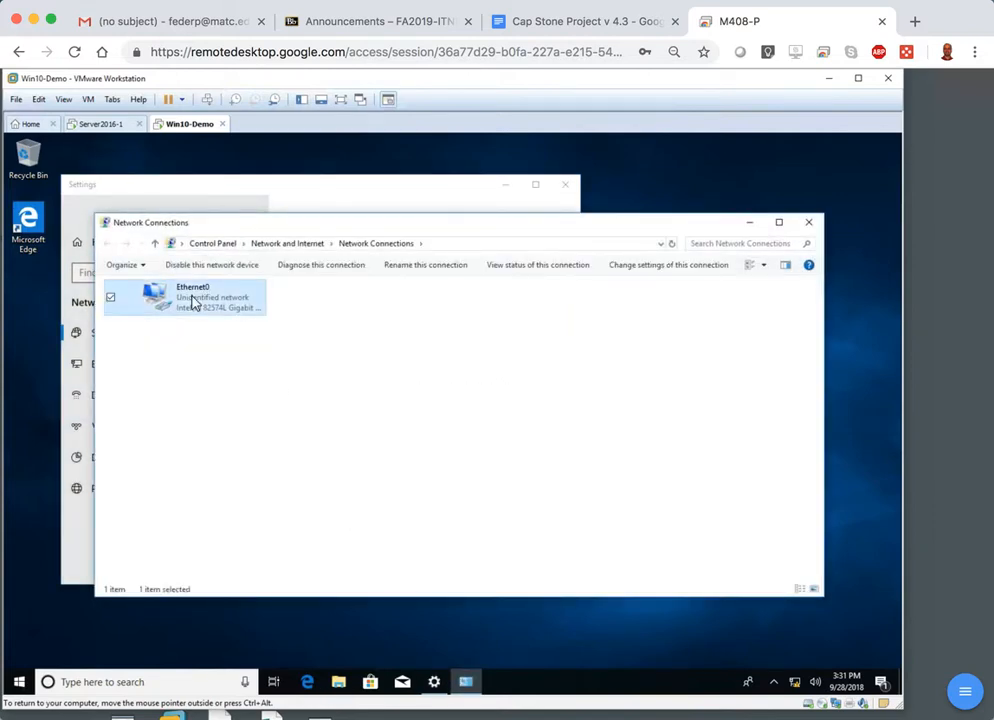
pyautogui.rightClick(193, 303)
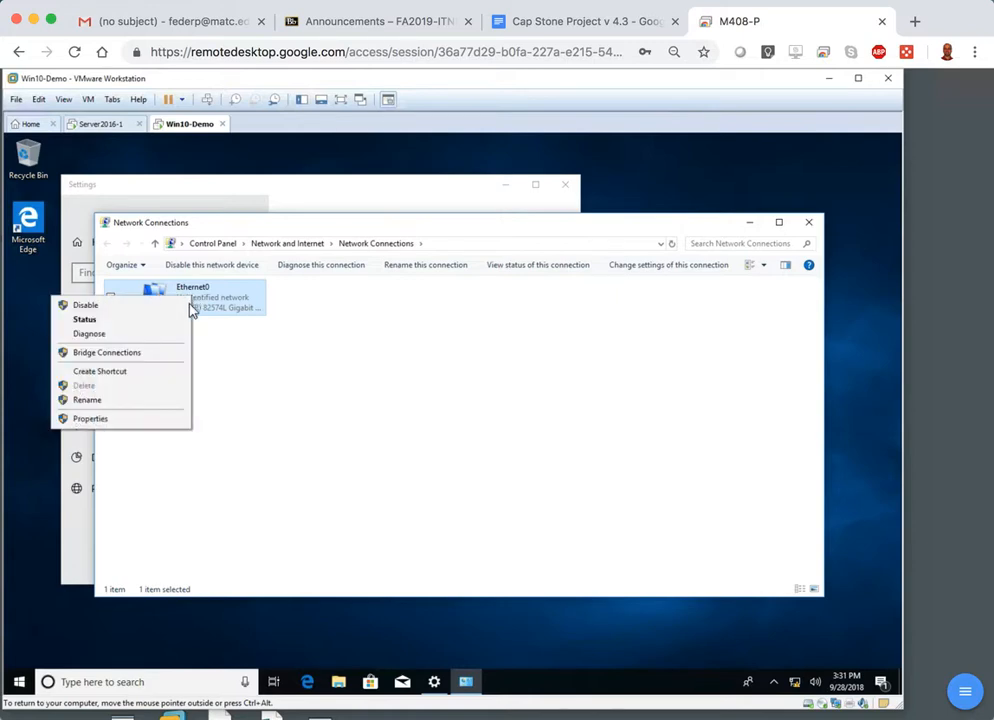
pyautogui.click(117, 421)
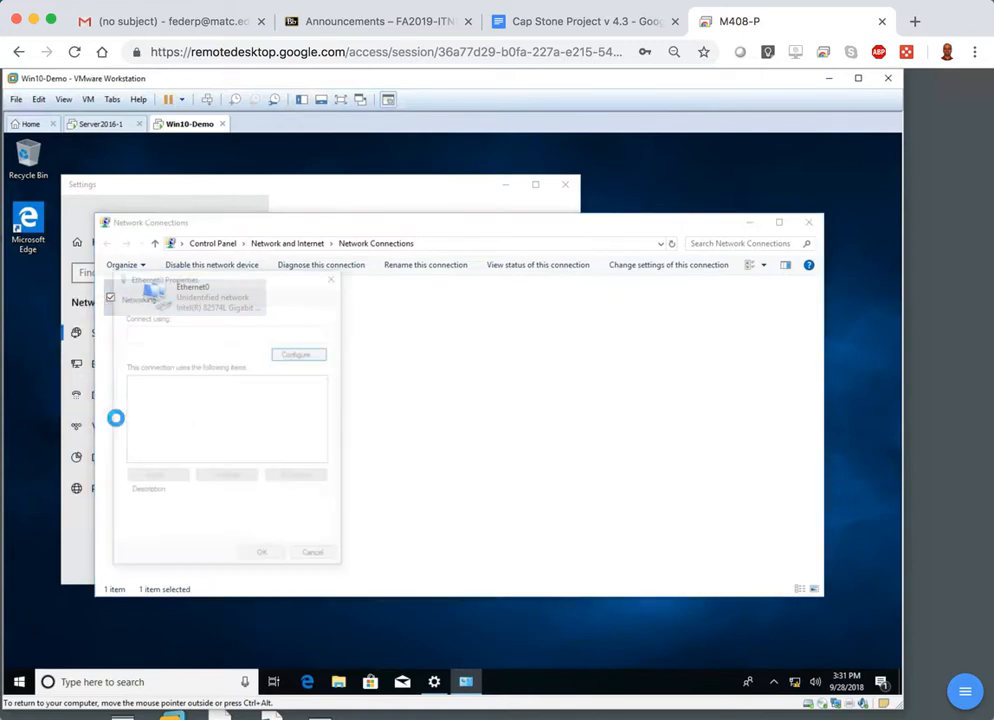
pyautogui.click(265, 415)
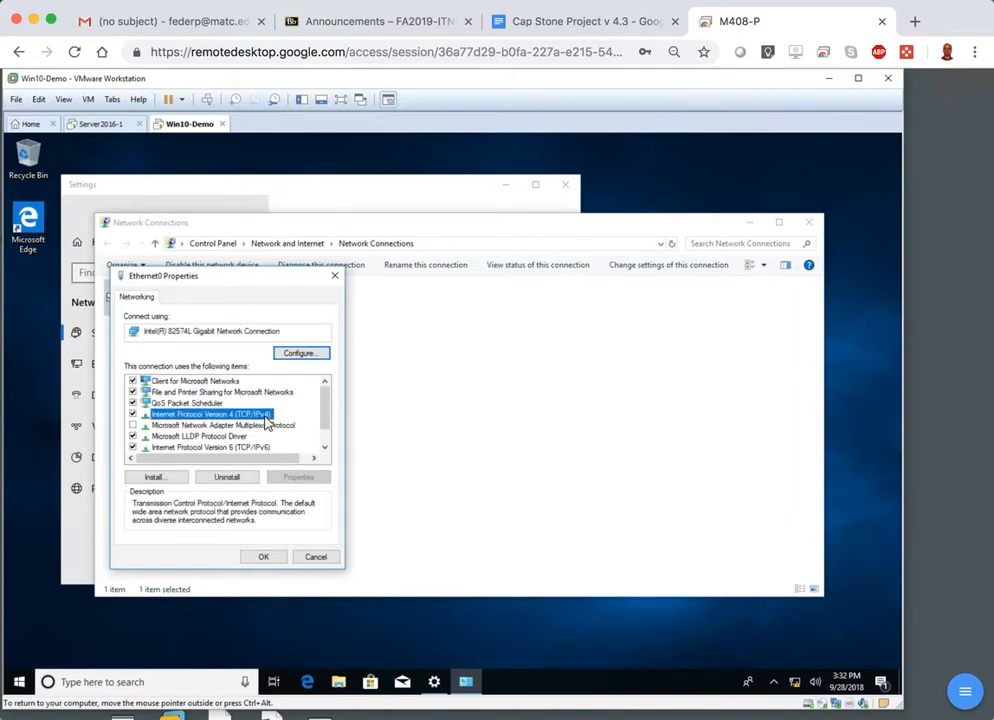
pyautogui.doubleClick(265, 416)
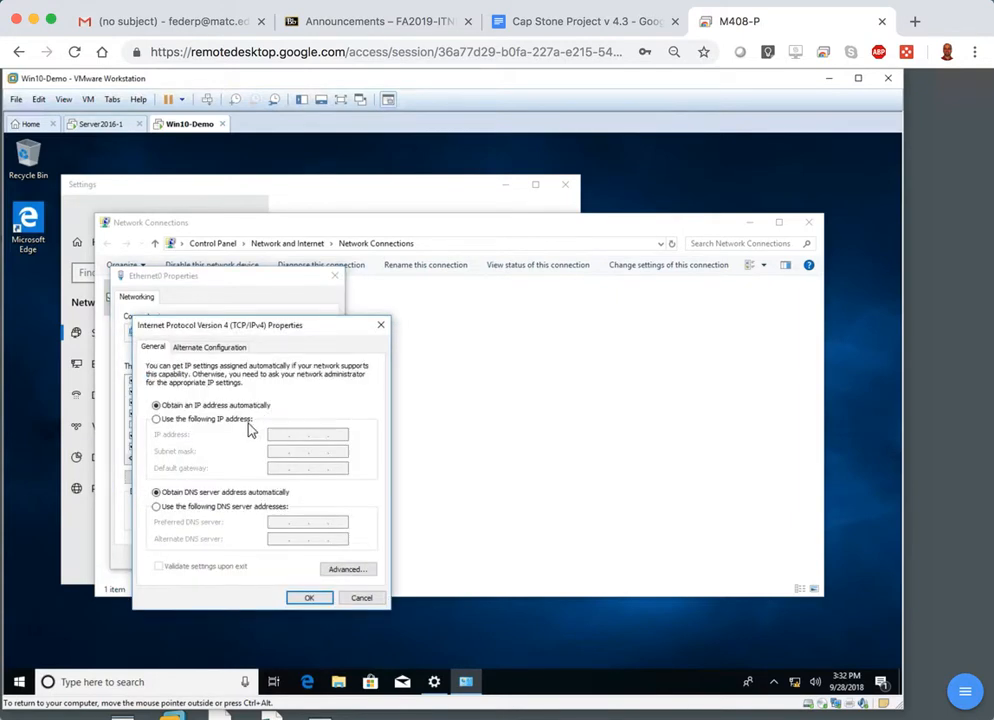
# Switch Ethernet0 to a manual IP address beginning with 192.168 and check the Windows 10 client's addressing in the Cap Stone Project document.
pyautogui.click(238, 422)
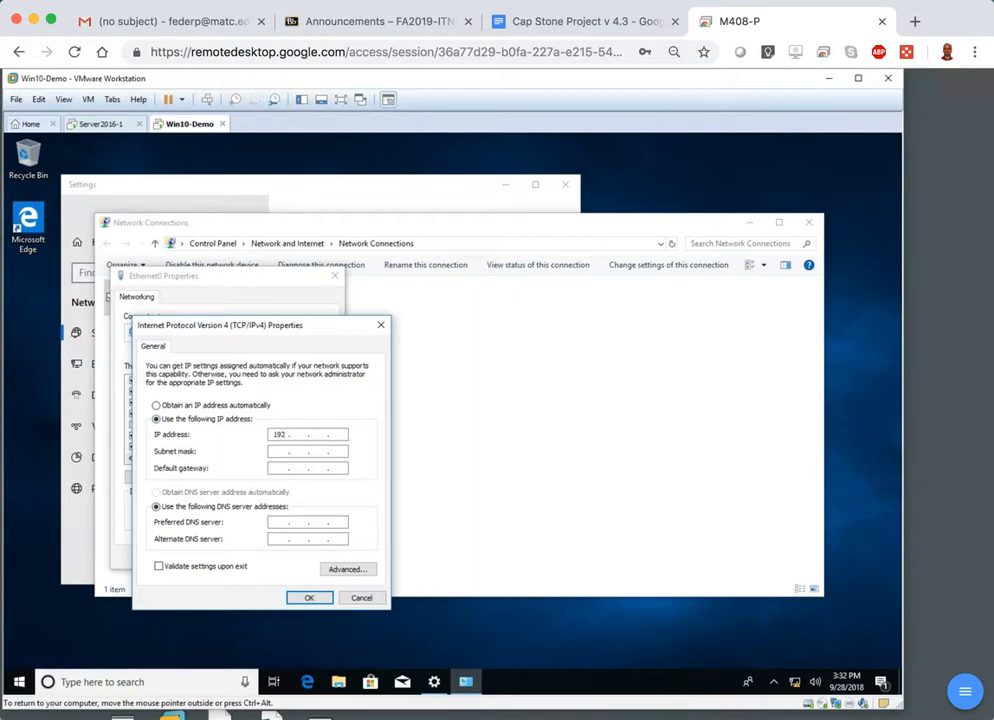
pyautogui.click(570, 21)
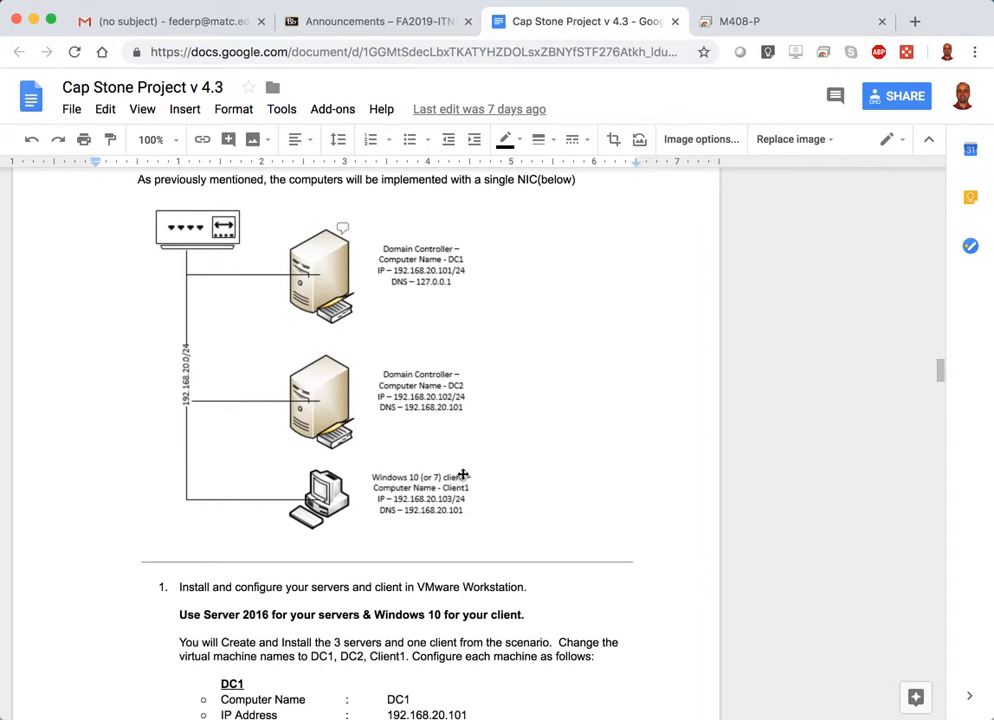
pyautogui.click(754, 22)
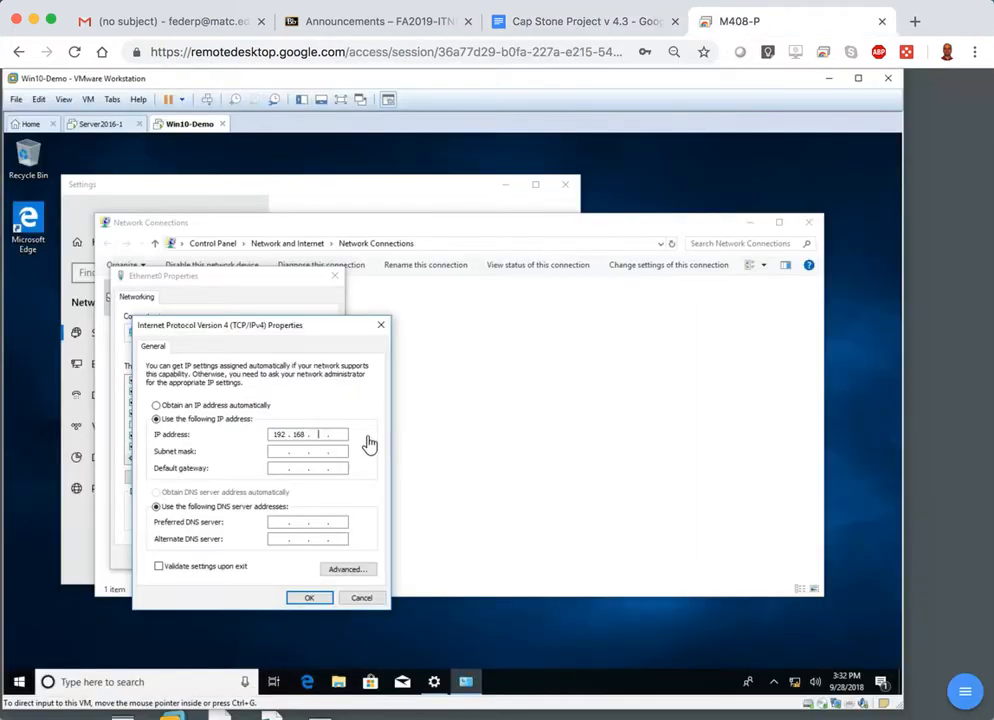
# Set IP address 192.168.20.103, subnet mask 255.255.255.0 and preferred DNS server 192.168.20.101, apply them, and close the network windows.
pyautogui.click(321, 438)
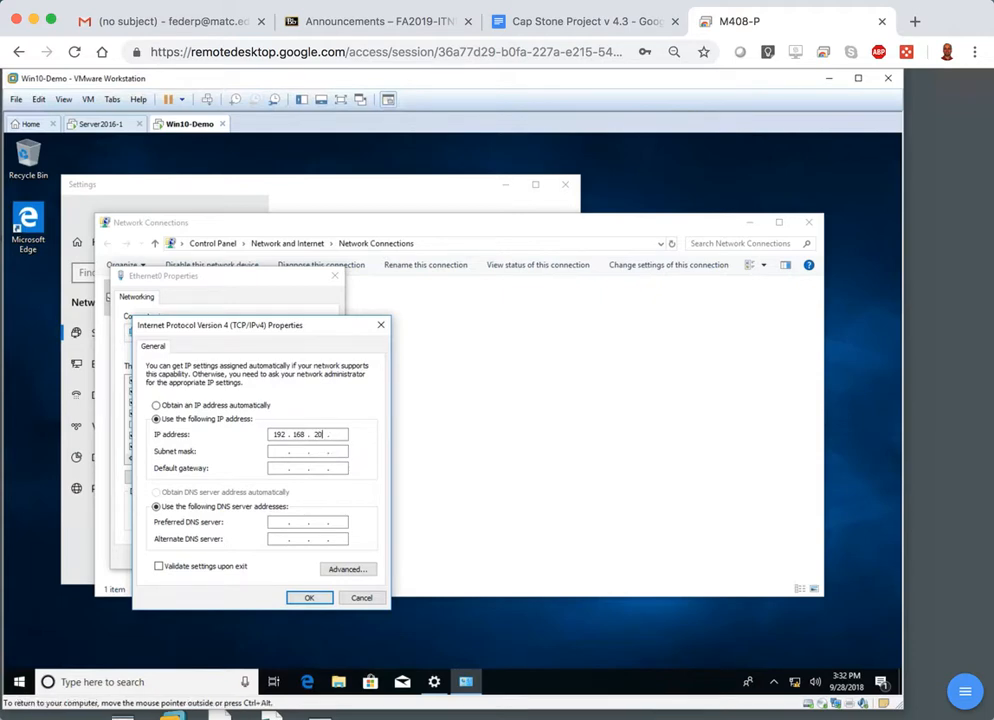
pyautogui.press('Tab')
pyautogui.press('Tab')
pyautogui.press('Tab')
pyautogui.press('Tab')
pyautogui.write('192')
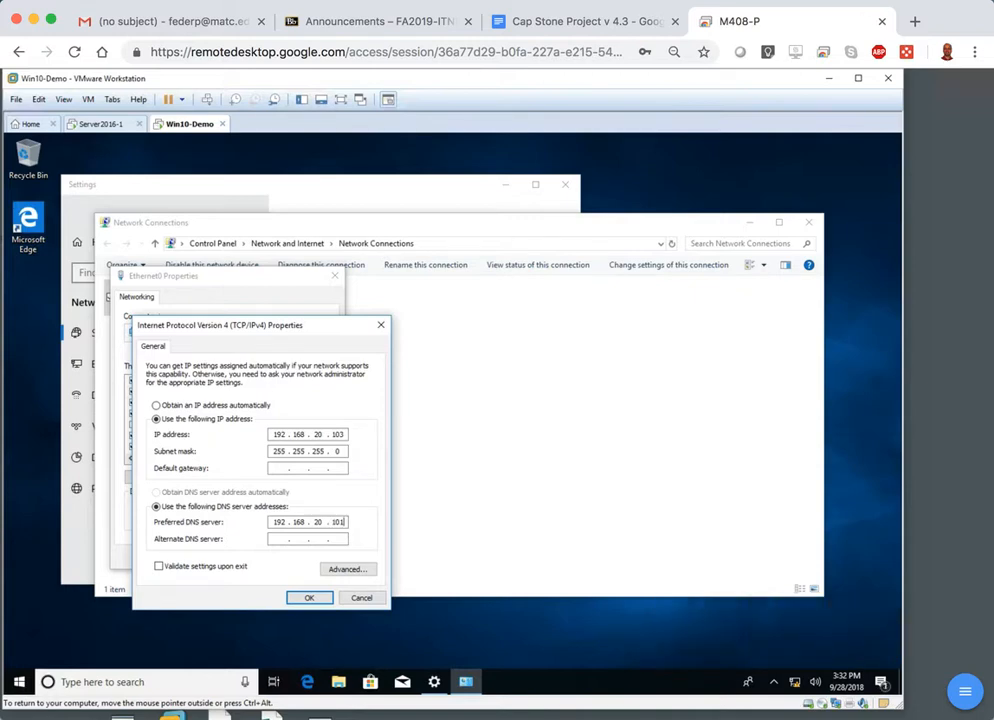
pyautogui.click(320, 600)
pyautogui.click(264, 556)
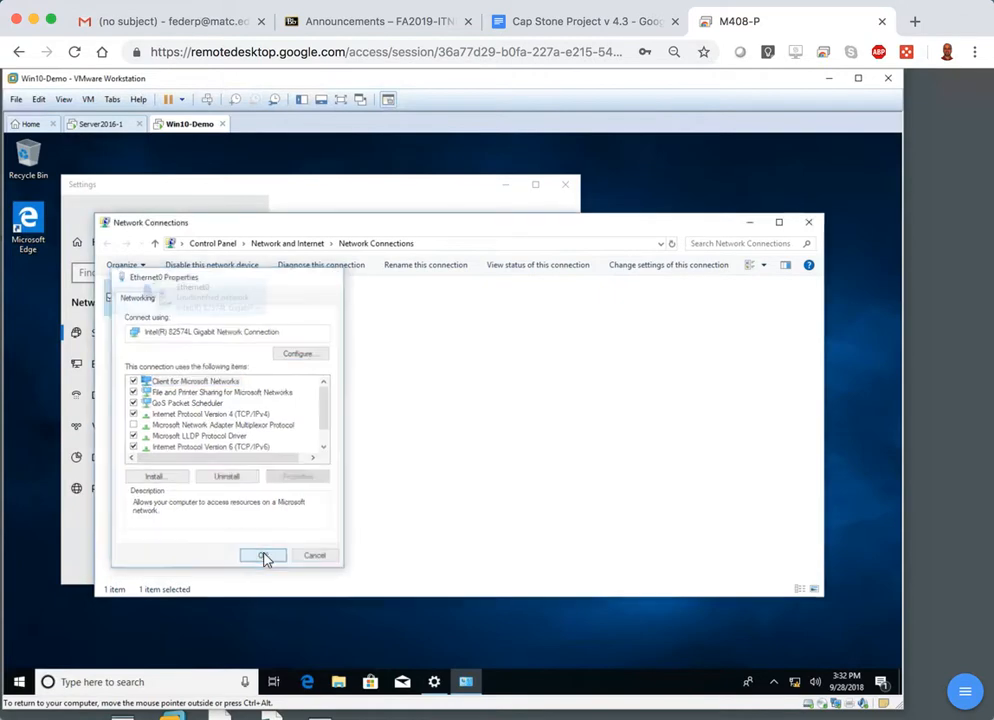
pyautogui.click(810, 222)
pyautogui.click(565, 184)
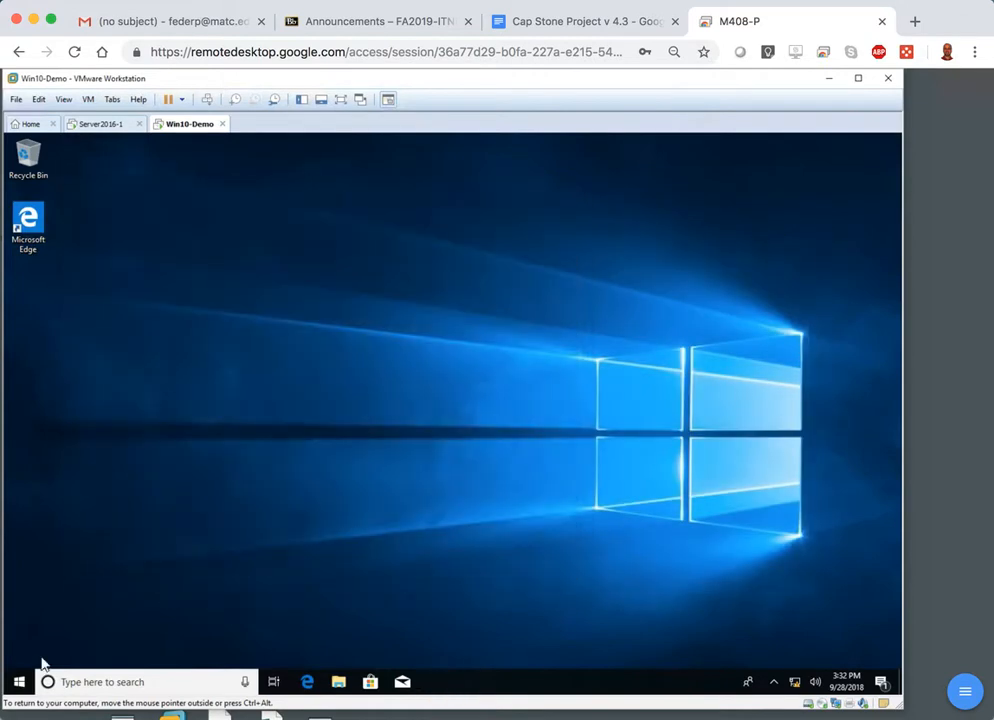
# Open the system properties of This PC and rename the computer Client1, keeping it in the WORKGROUP workgroup.
pyautogui.rightClick(22, 682)
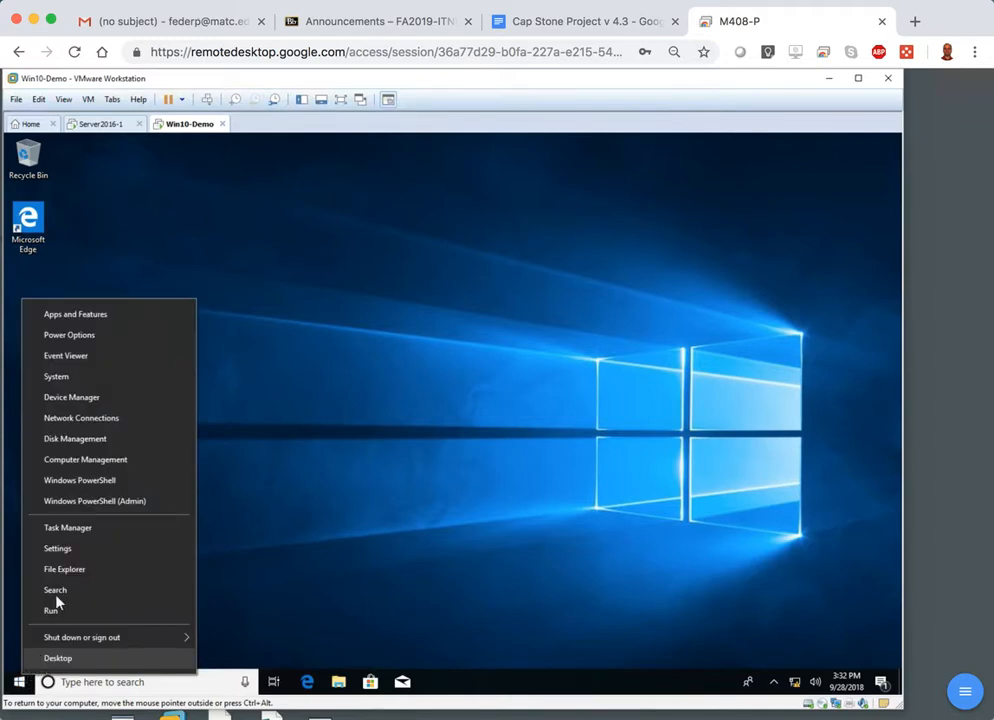
pyautogui.click(339, 682)
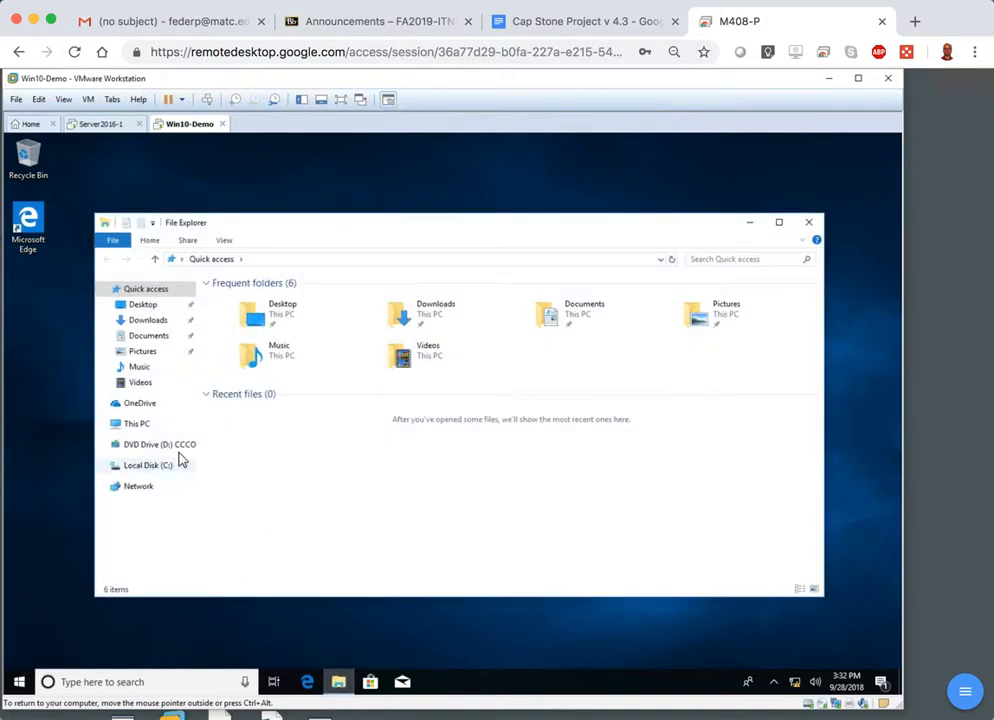
pyautogui.rightClick(135, 432)
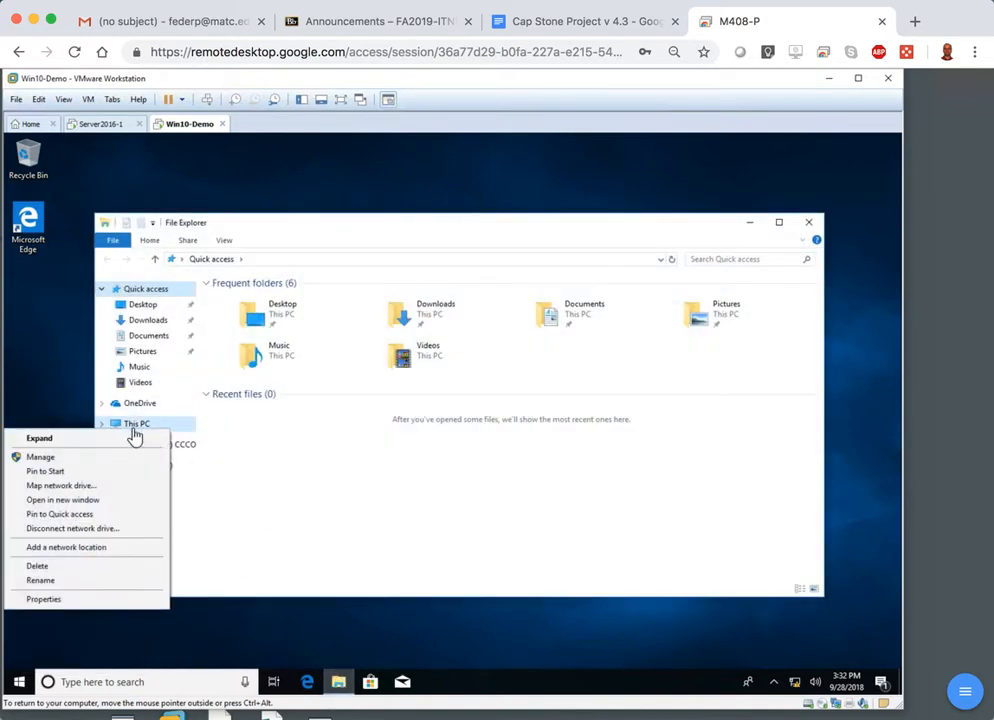
pyautogui.click(44, 599)
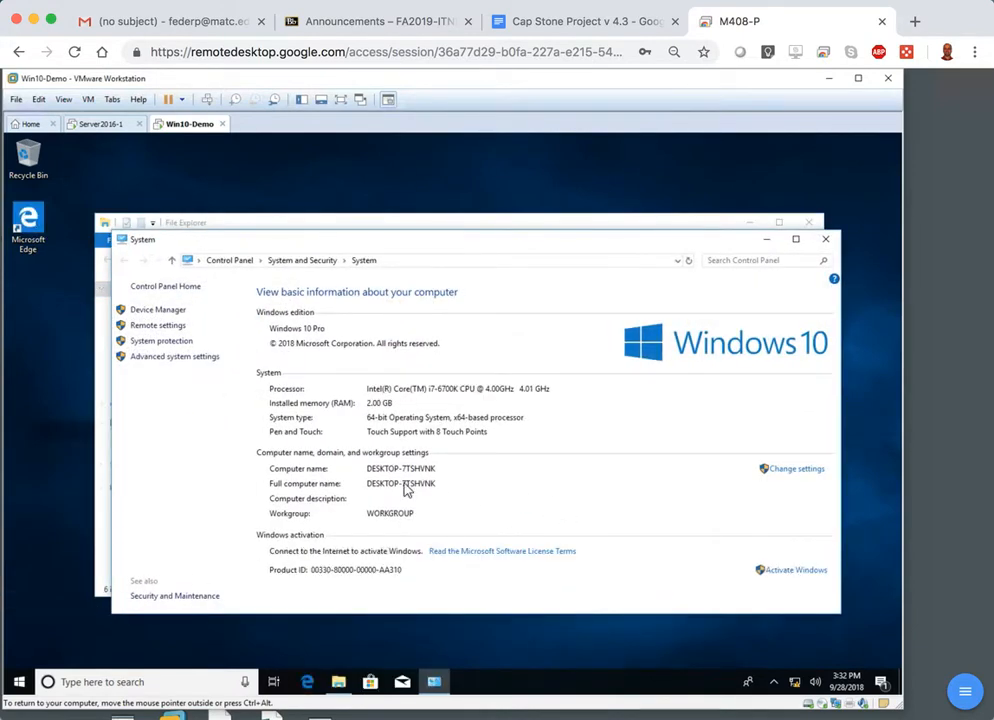
pyautogui.click(793, 470)
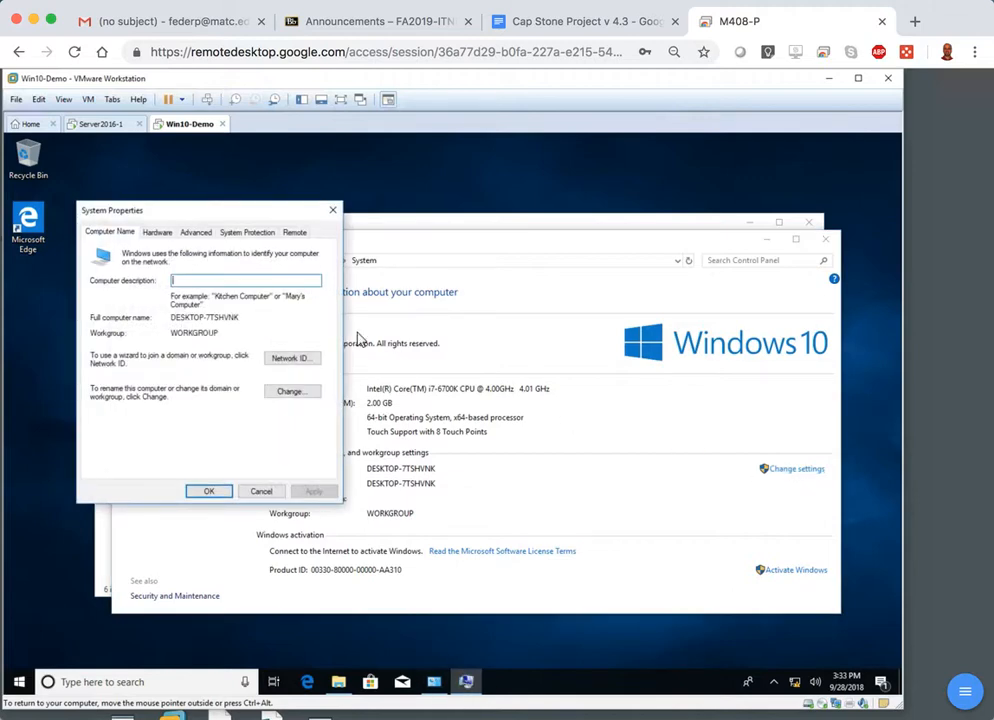
pyautogui.click(290, 392)
pyautogui.write('Client1')
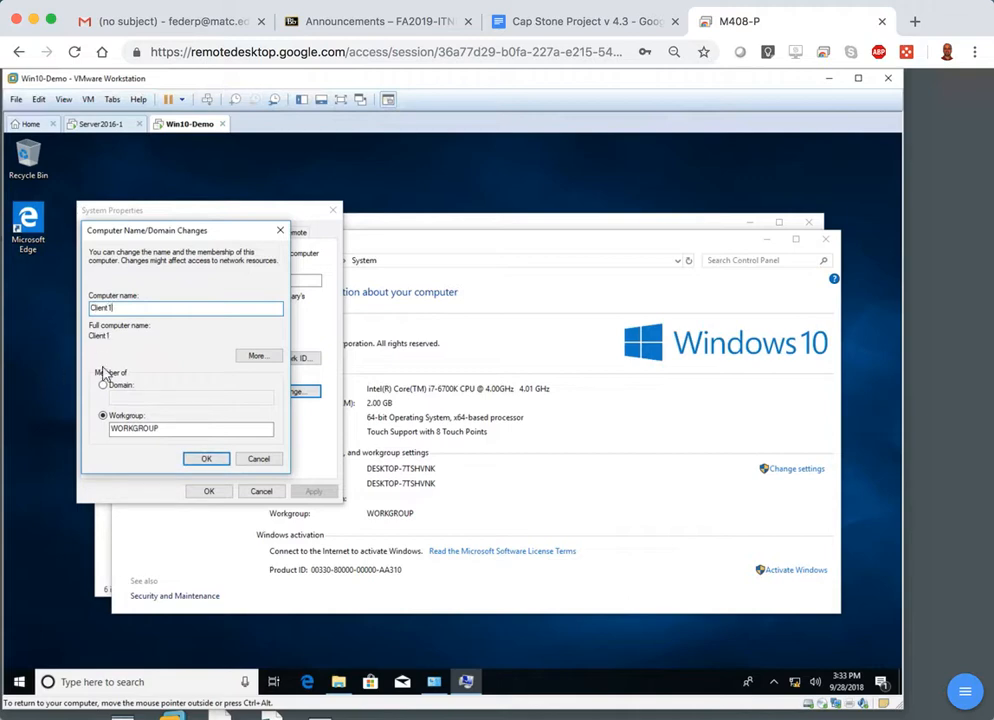
pyautogui.click(207, 458)
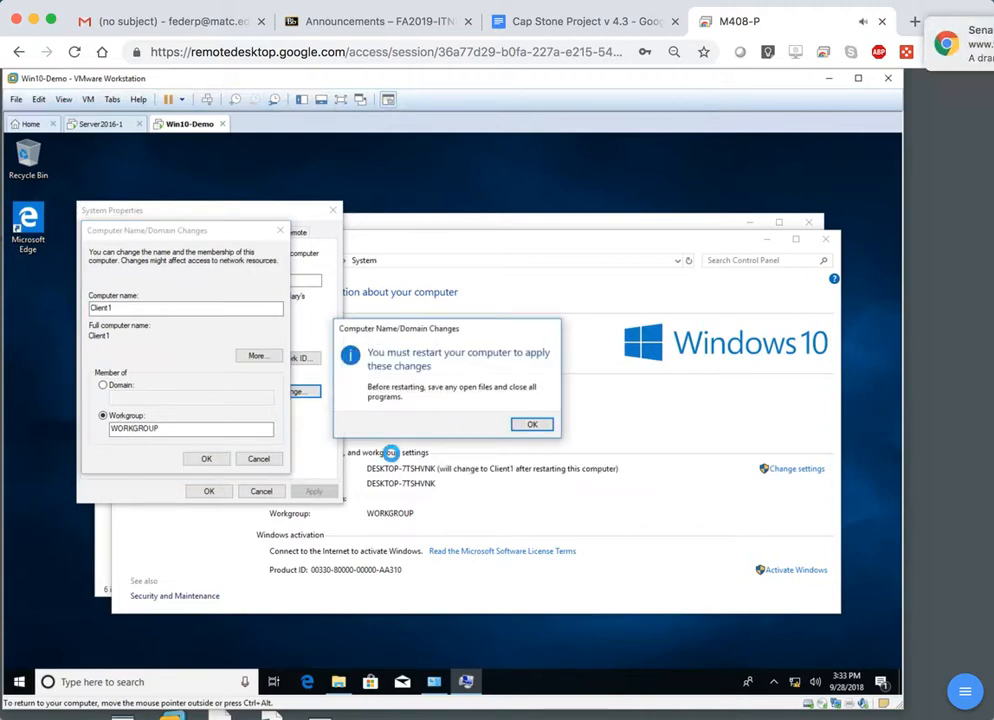
# Acknowledge the rename's restart notice, postpone the restart, and close the system properties and remaining windows.
pyautogui.click(531, 425)
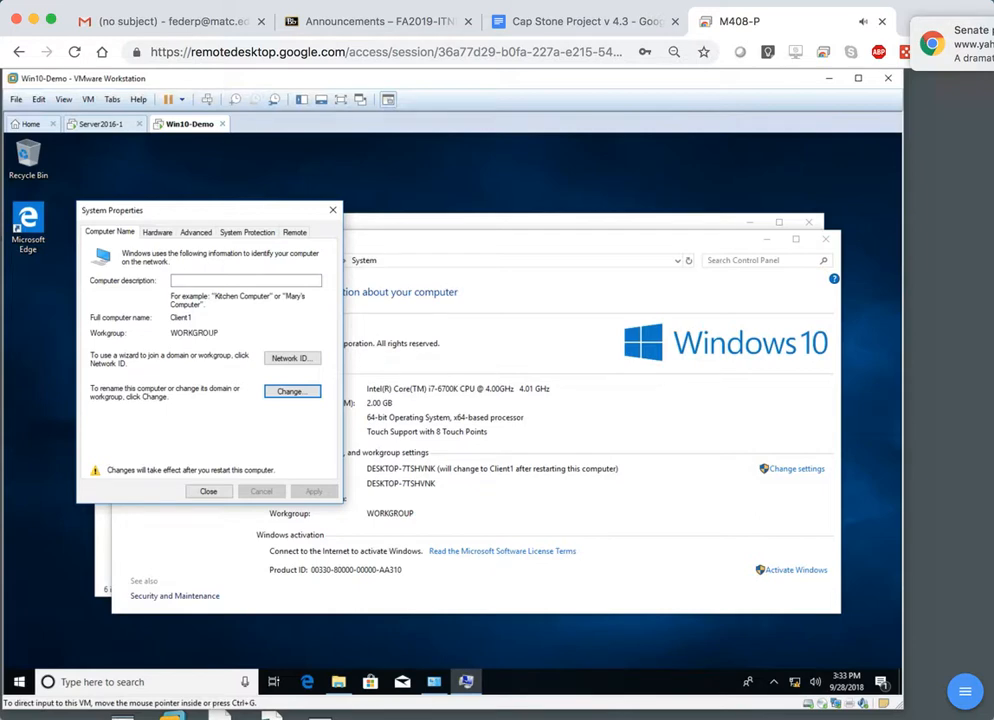
pyautogui.click(209, 491)
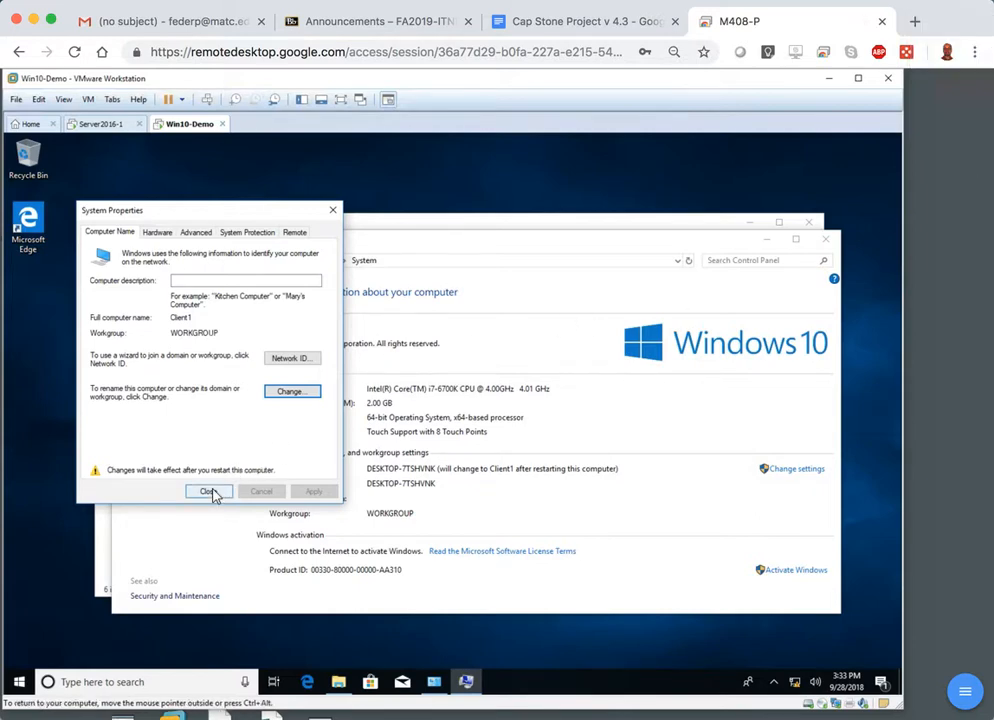
pyautogui.click(208, 493)
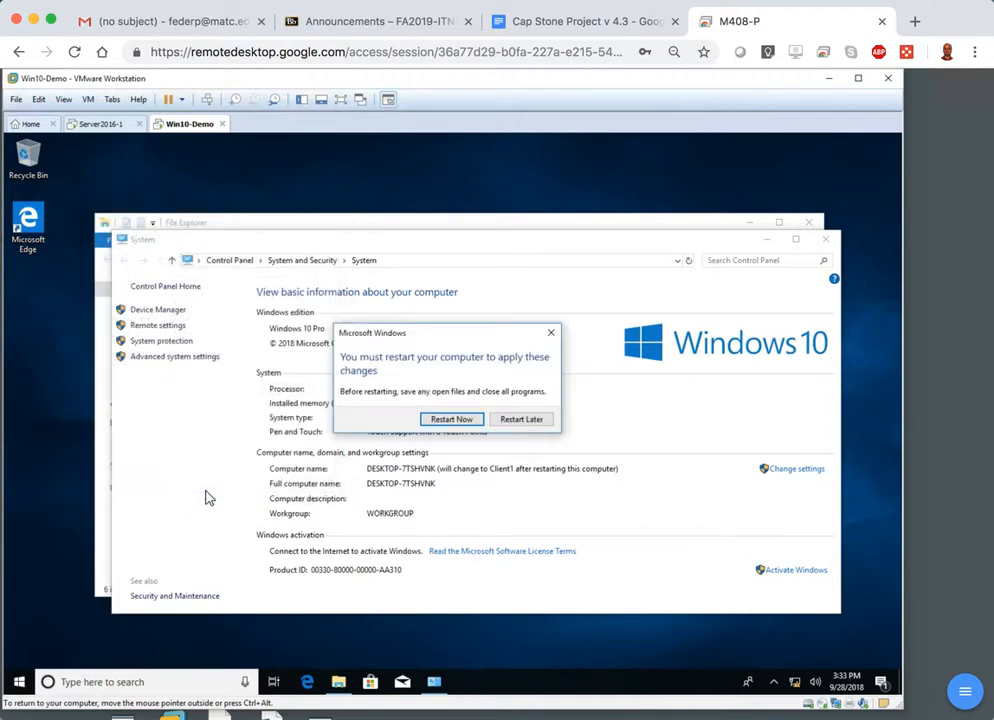
pyautogui.click(517, 419)
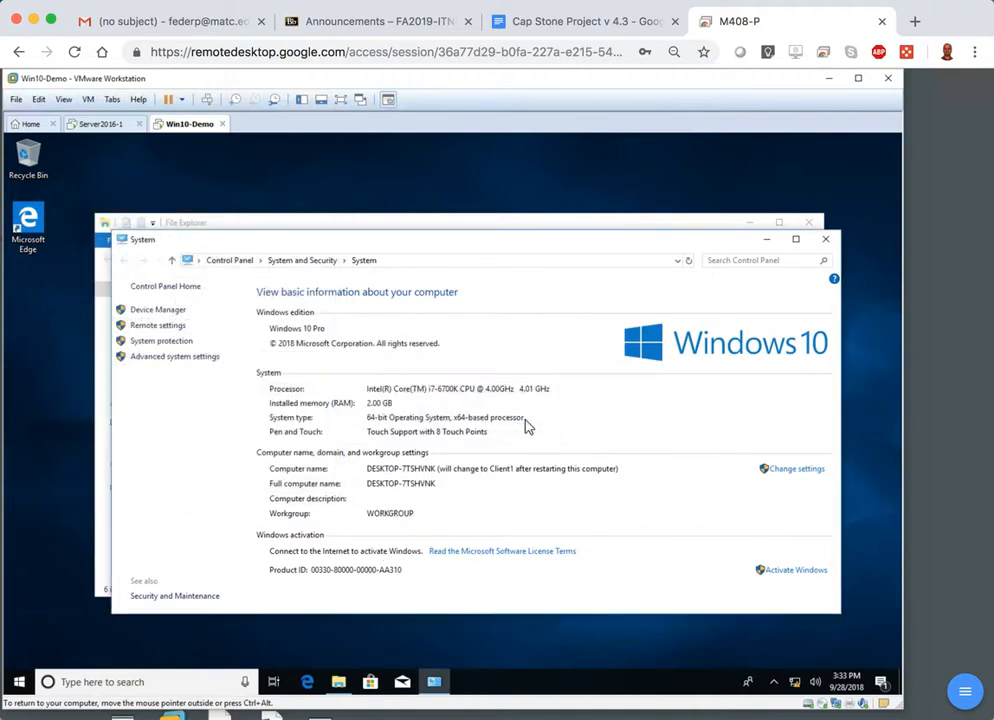
pyautogui.click(824, 239)
pyautogui.click(811, 224)
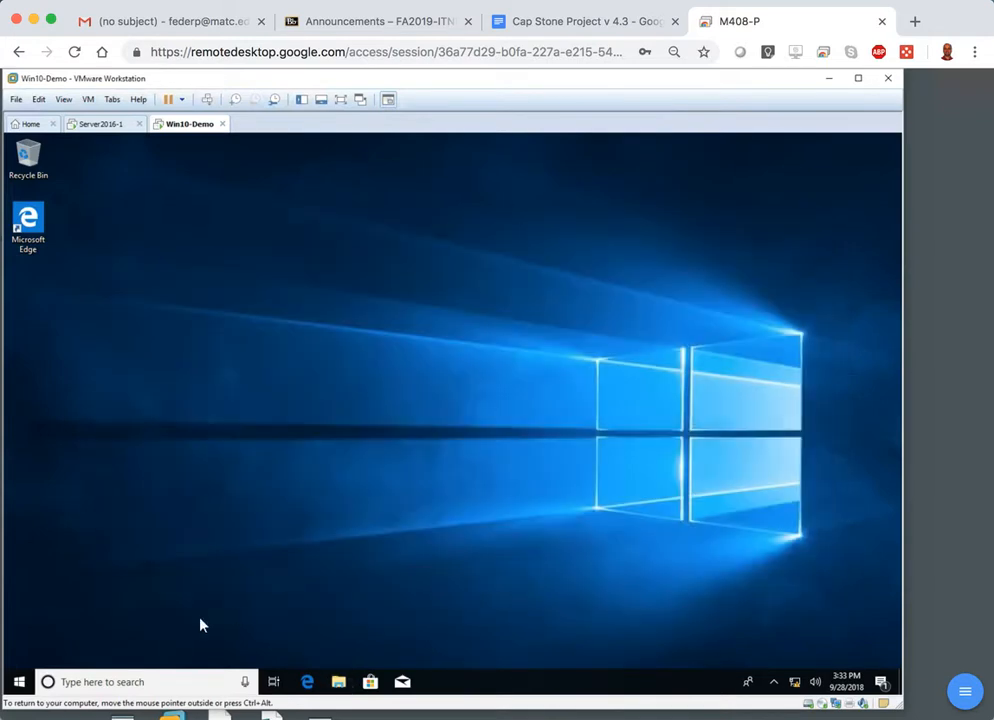
# Search the Windows 10 guest for "firewall" and open Windows Defender Firewall.
pyautogui.click(19, 683)
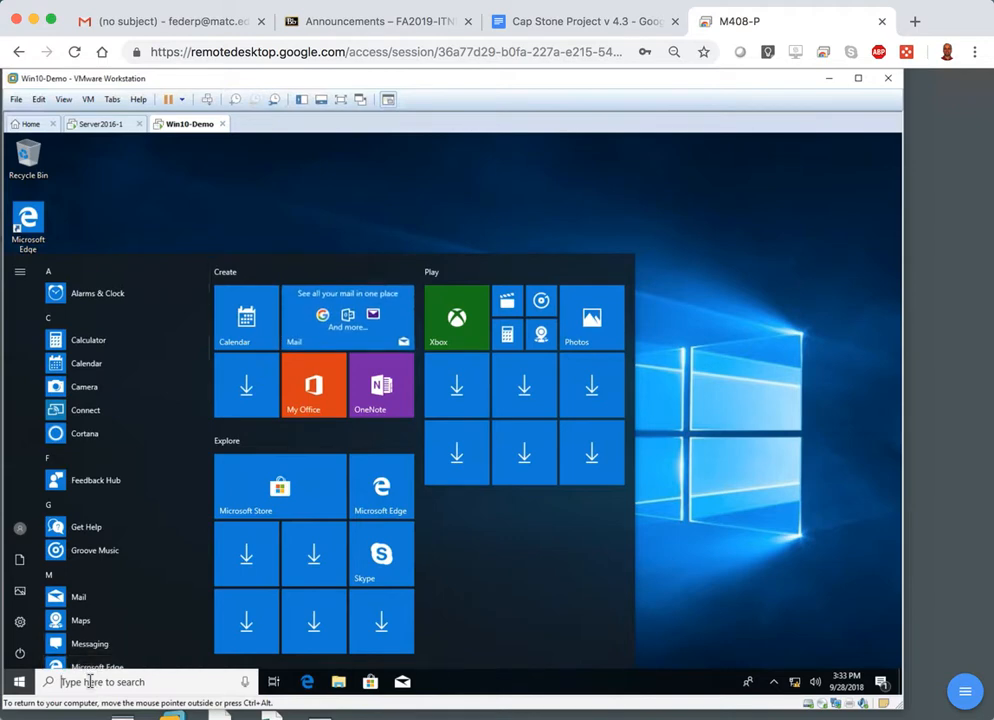
pyautogui.write('fire')
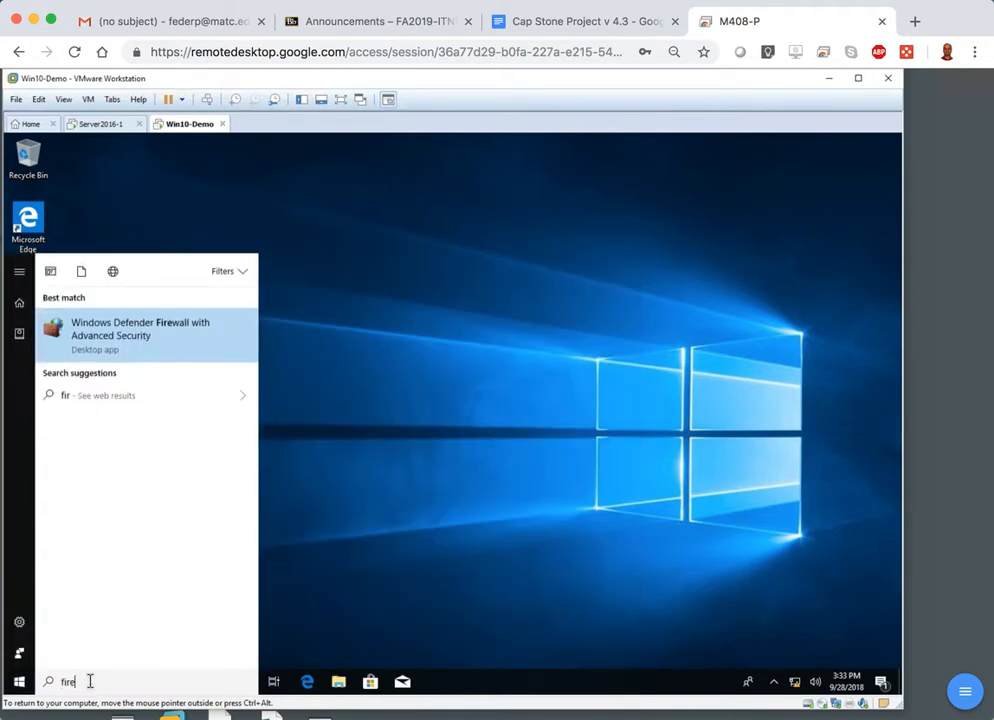
pyautogui.write('wall')
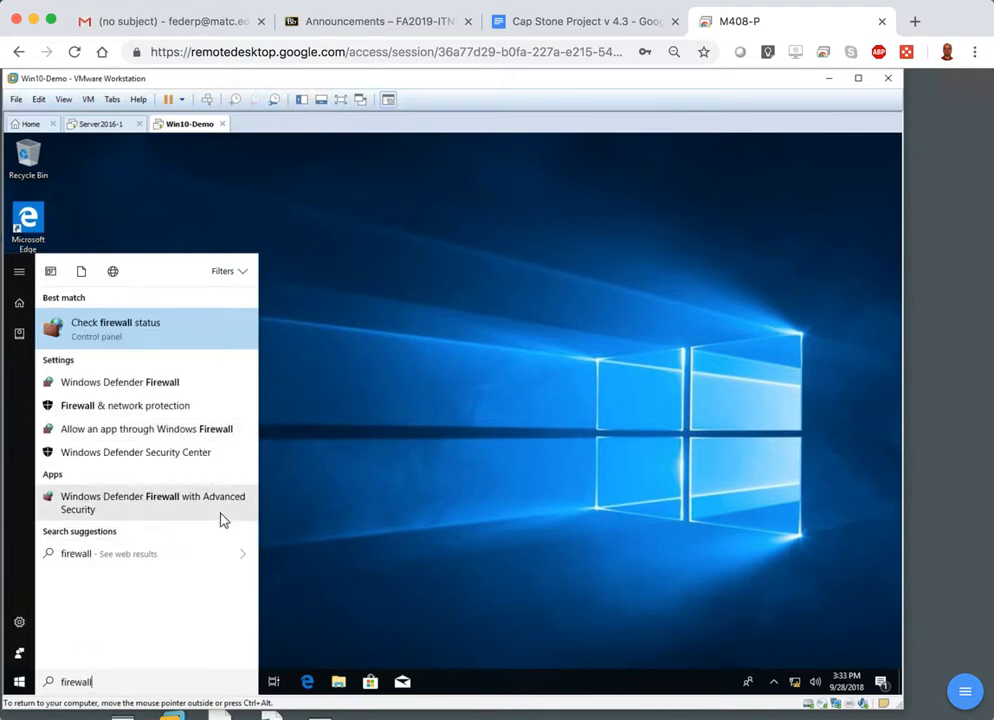
pyautogui.click(150, 384)
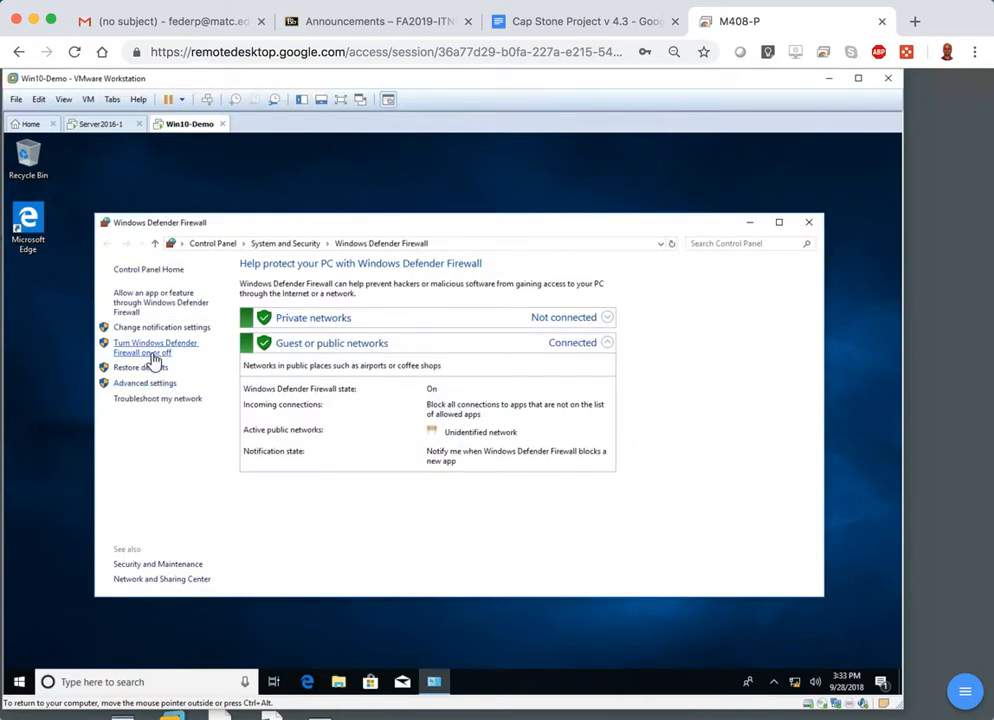
# Turn off Windows Defender Firewall for both private and public networks, apply the change, and close the firewall window.
pyautogui.click(155, 358)
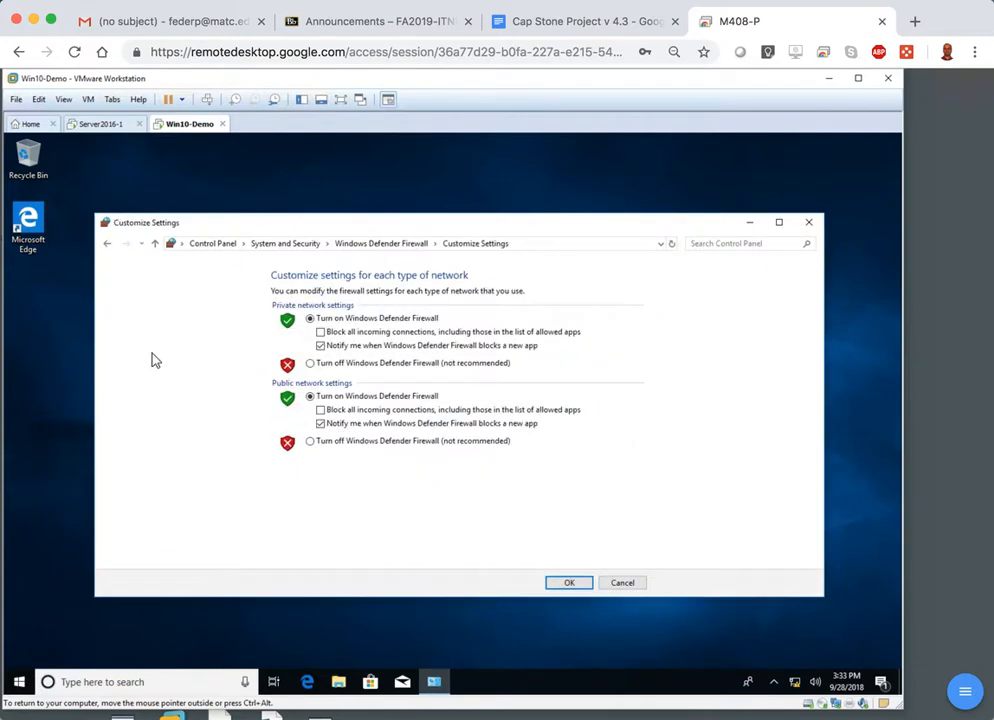
pyautogui.click(311, 364)
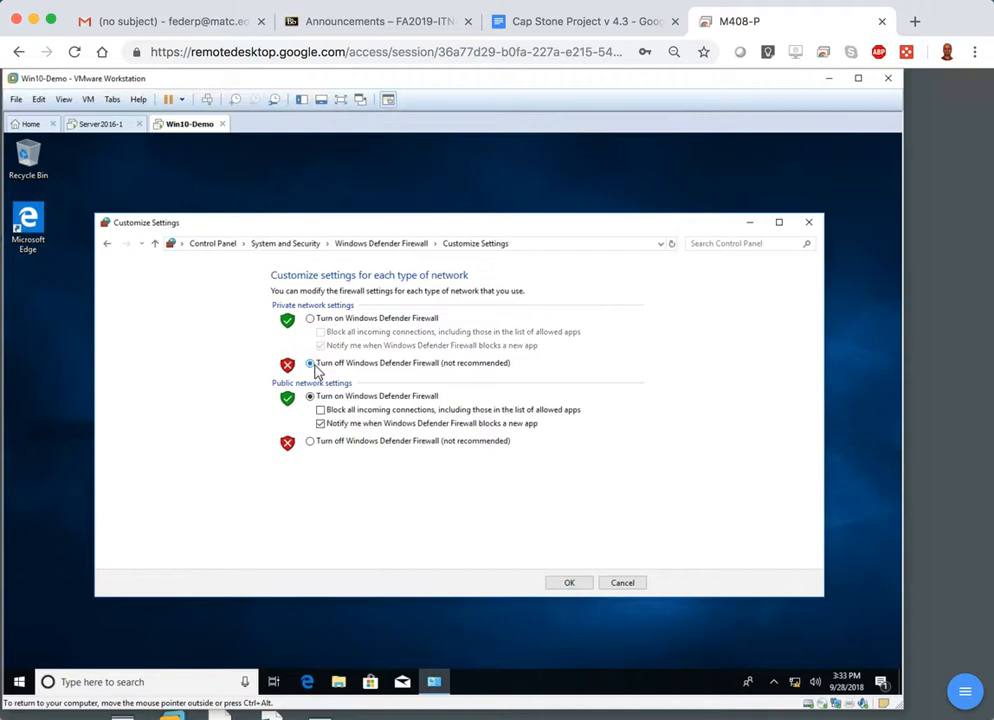
pyautogui.click(310, 442)
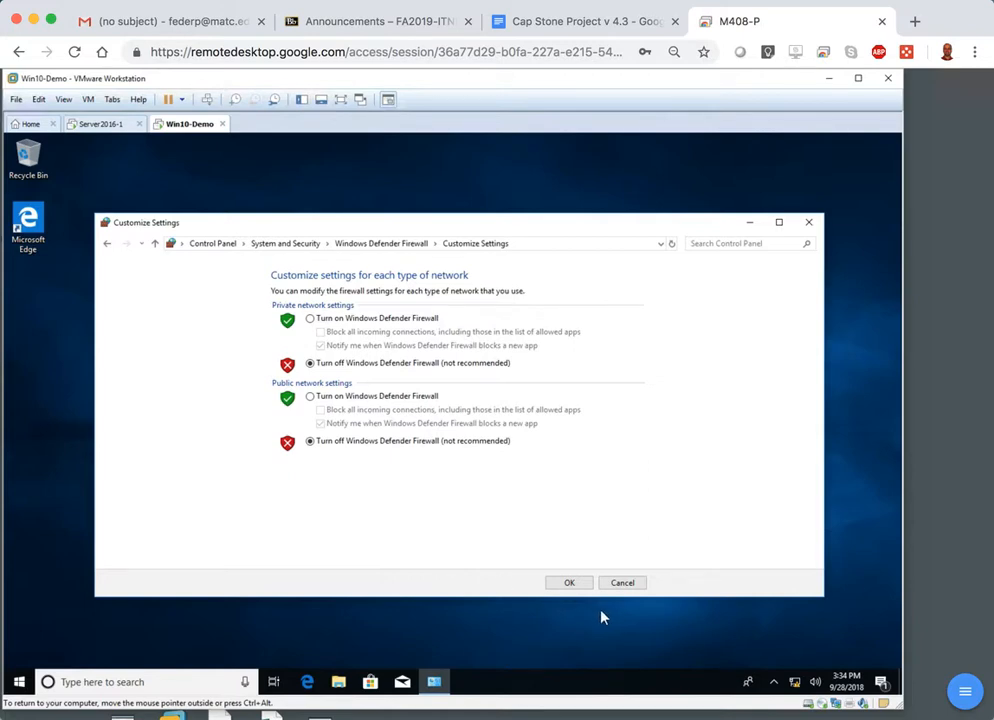
pyautogui.click(570, 586)
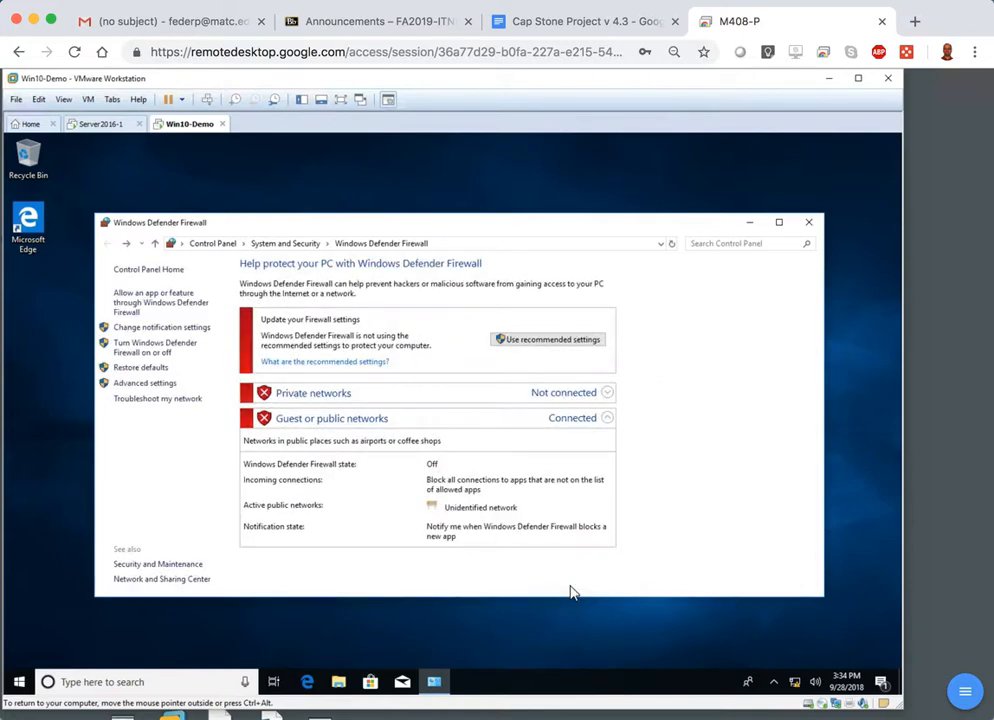
pyautogui.click(814, 225)
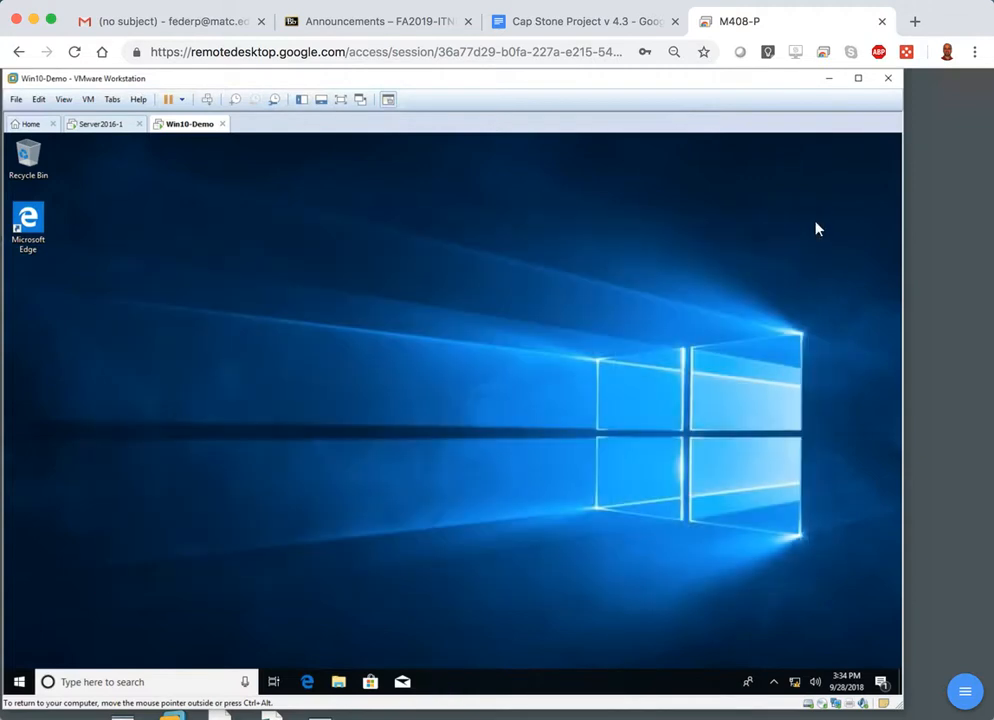
# Open the System About page in the guest's Settings at full window size and examine the device specifications.
pyautogui.rightClick(20, 683)
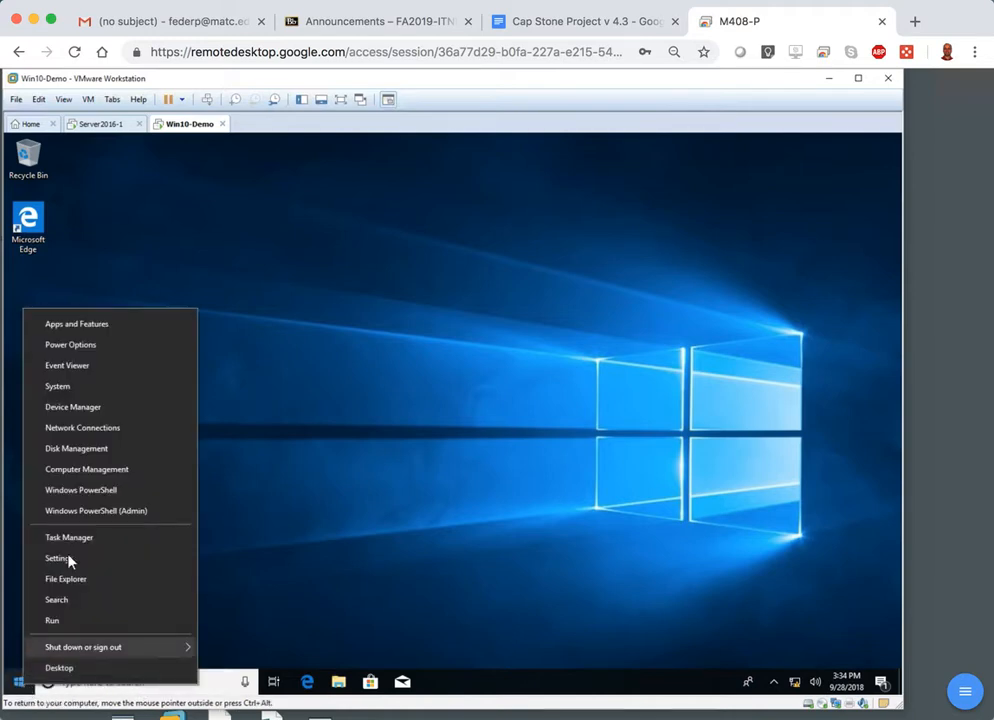
pyautogui.click(66, 390)
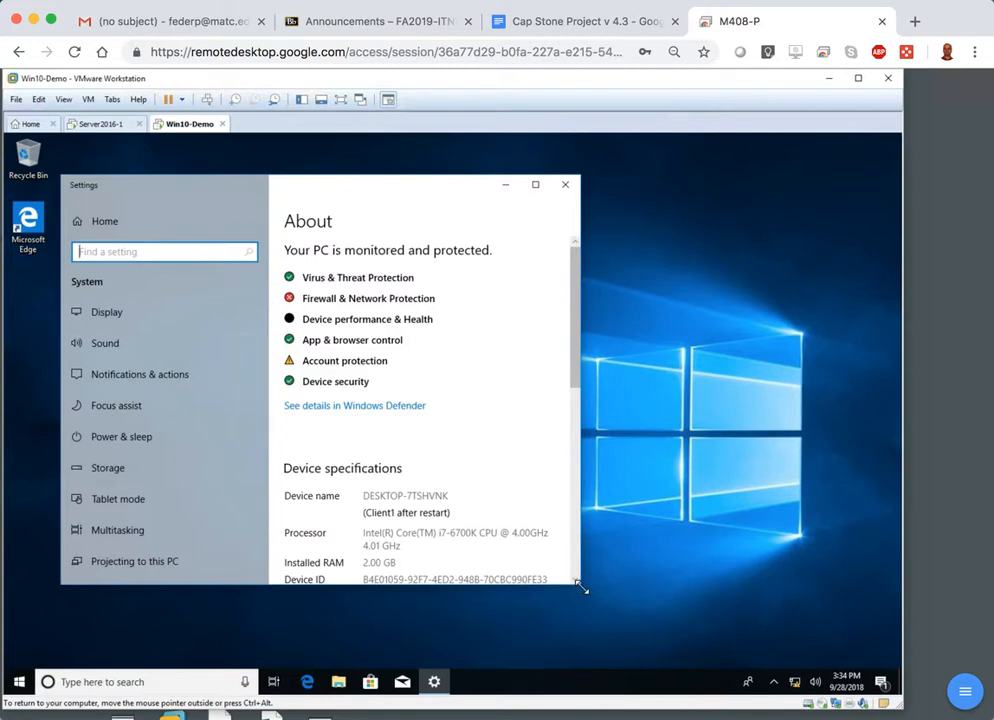
pyautogui.moveTo(581, 590); pyautogui.dragTo(759, 610)
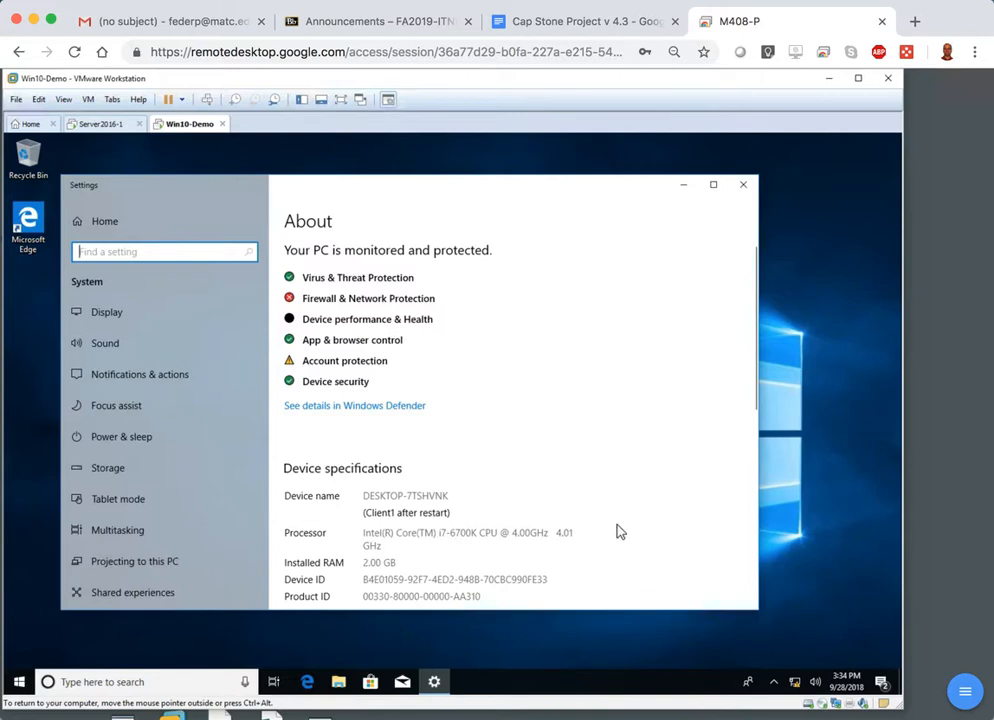
pyautogui.click(713, 185)
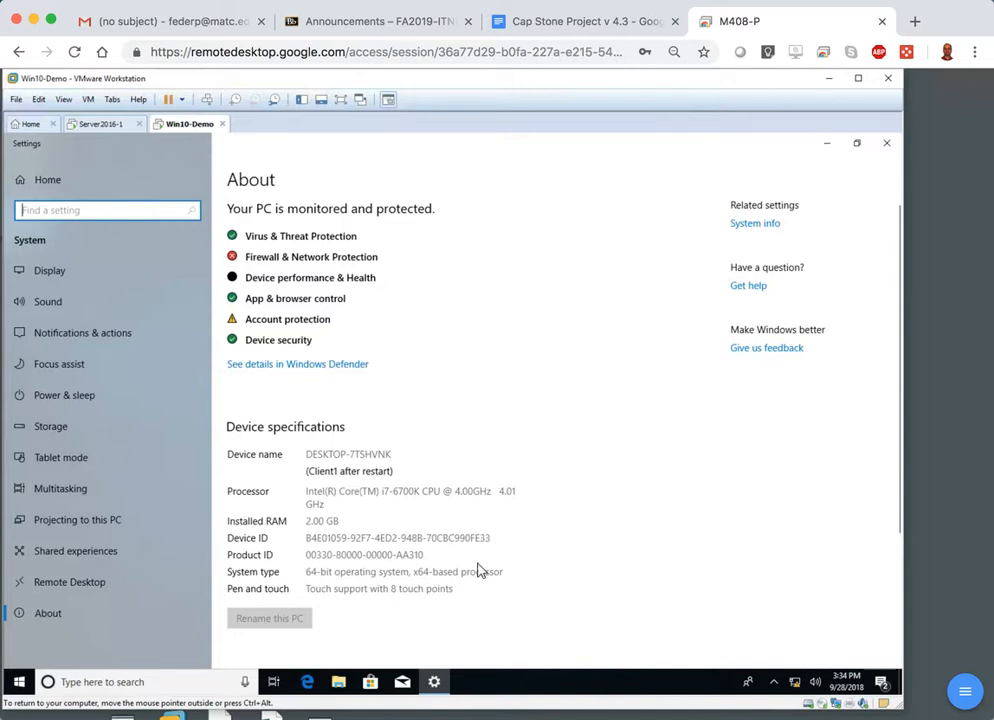
# Check the Windows version by running winver in a Command Prompt, and close the version information and the prompt.
pyautogui.click(143, 685)
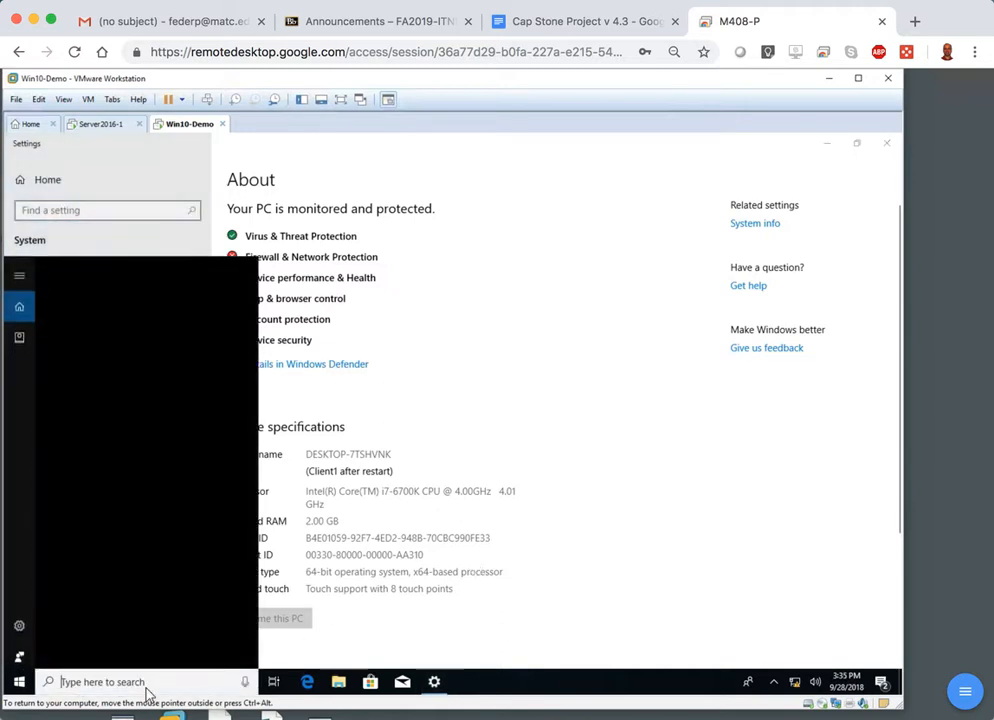
pyautogui.write('cmd')
pyautogui.press('Return')
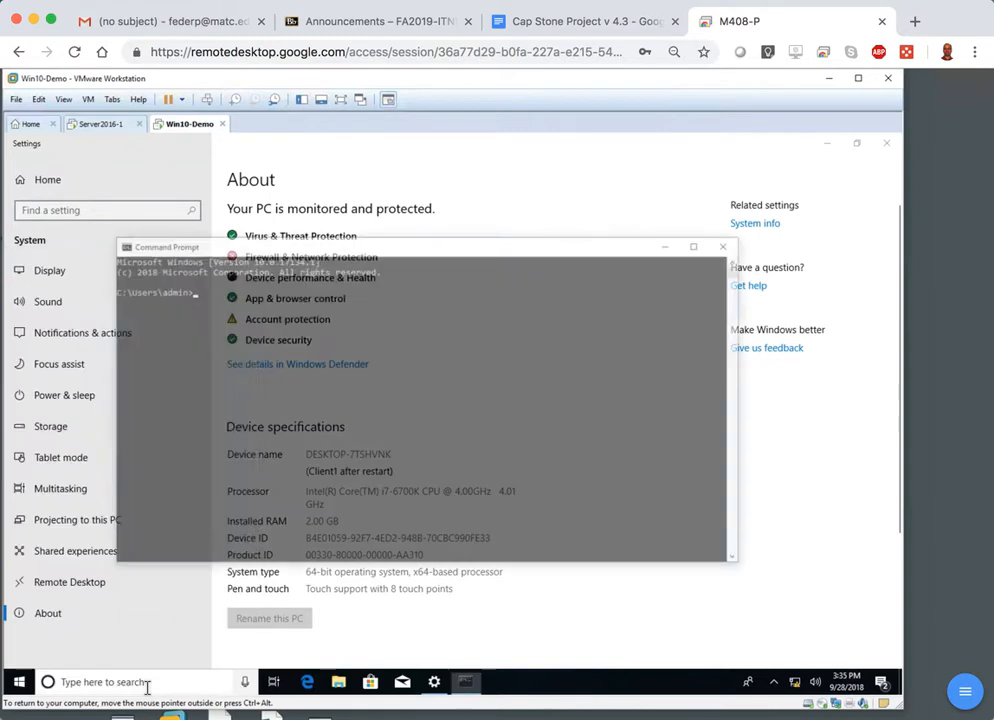
pyautogui.write('winver')
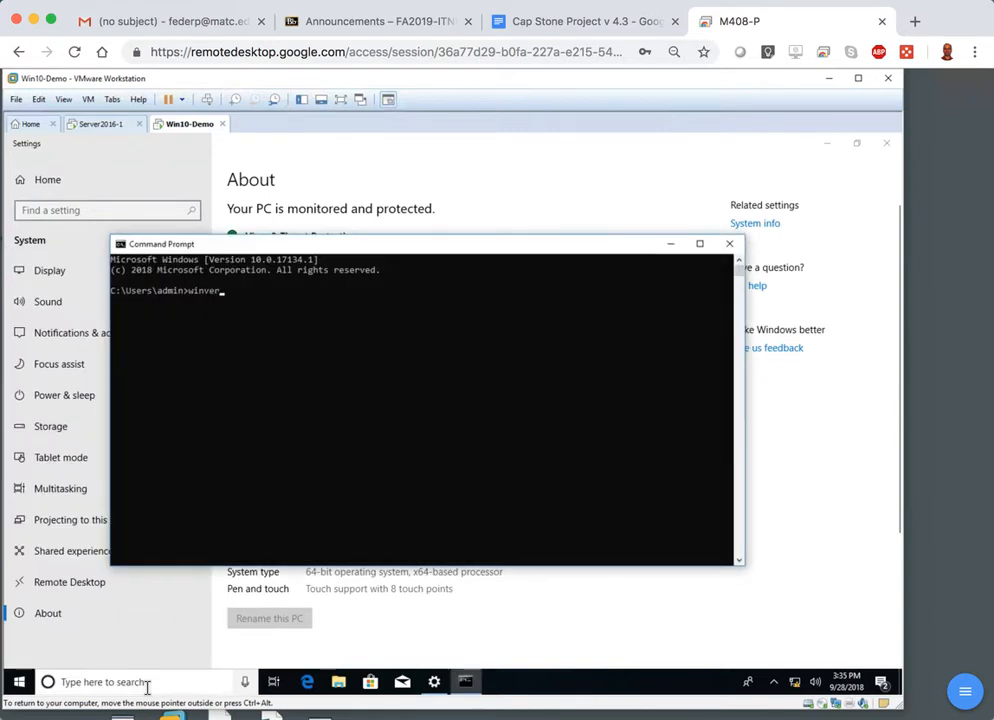
pyautogui.press('Return')
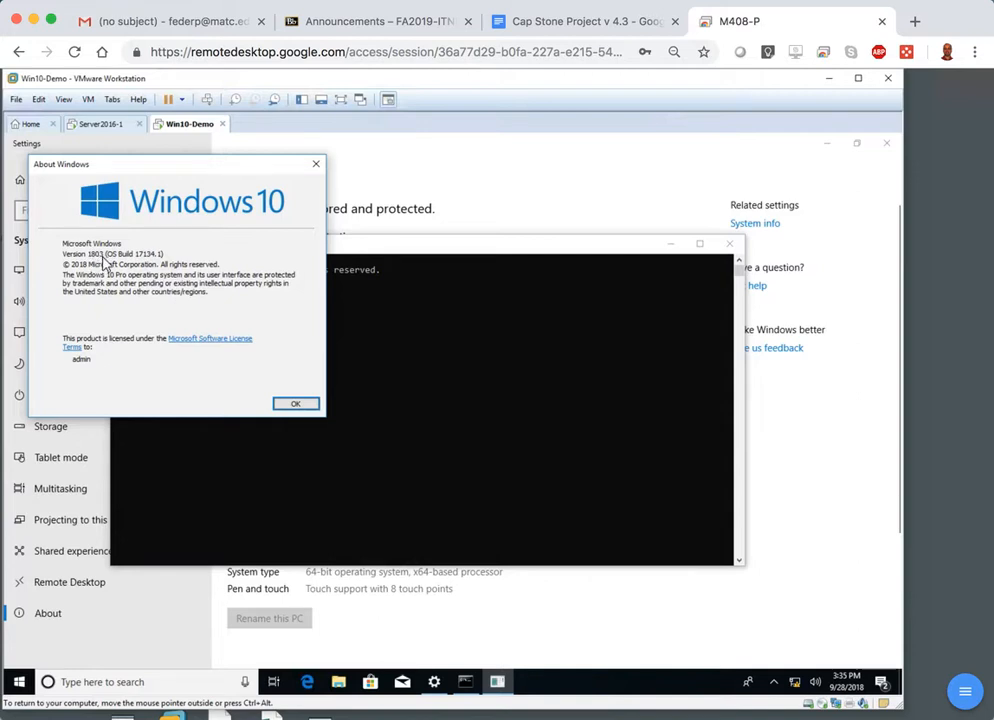
pyautogui.click(316, 163)
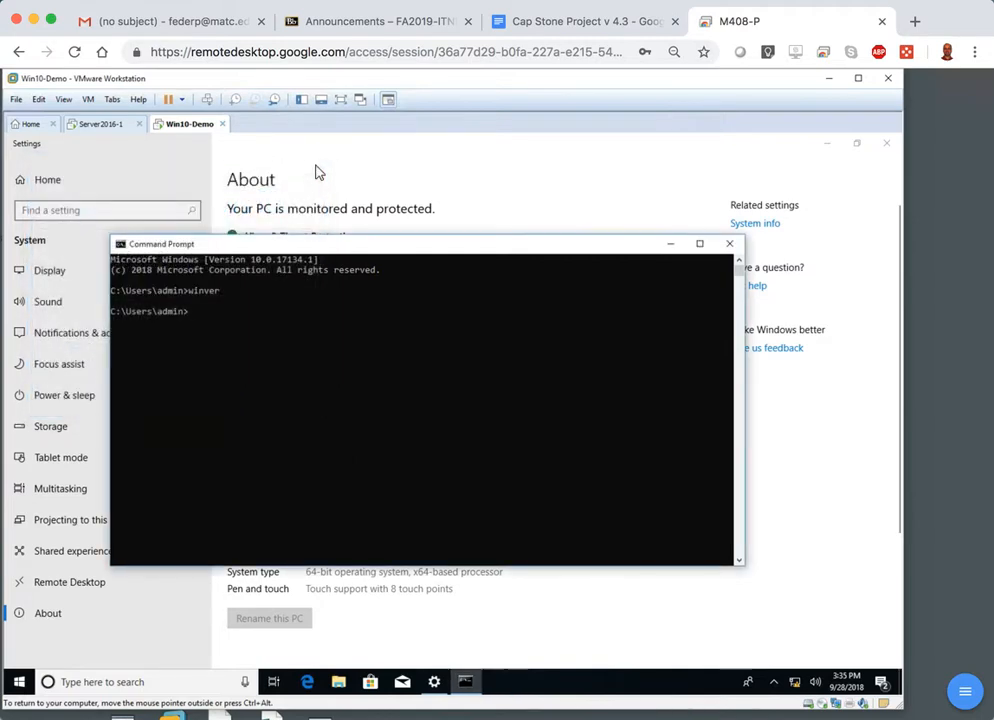
pyautogui.click(736, 249)
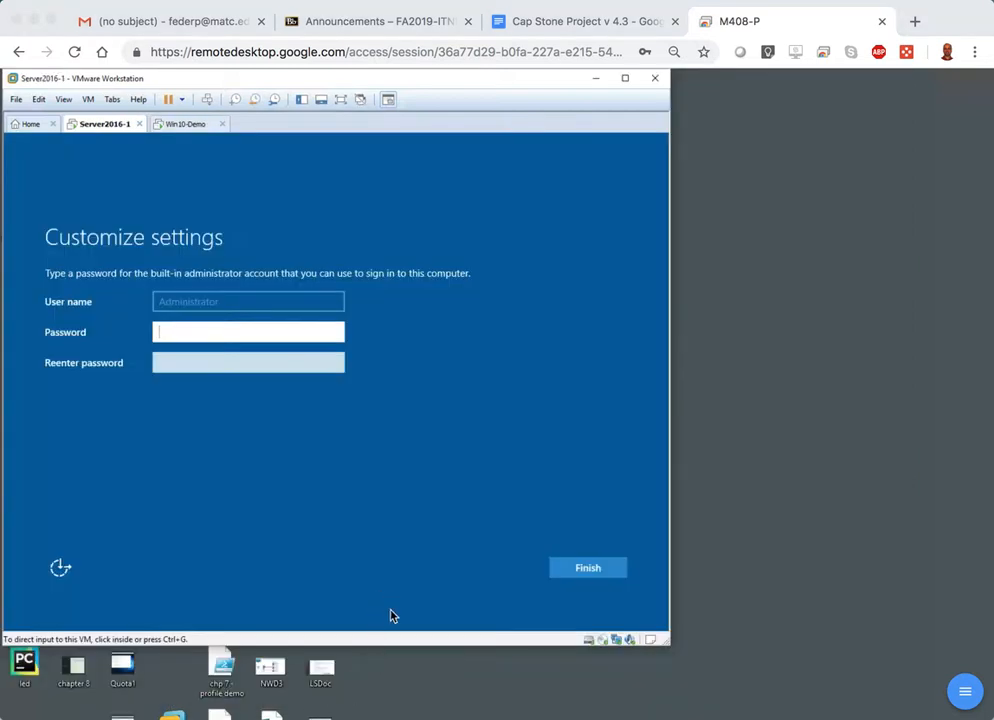
# On the Server2016-1 virtual machine, enter and re-enter the built-in Administrator account's password and finish the setup.
pyautogui.click(168, 333)
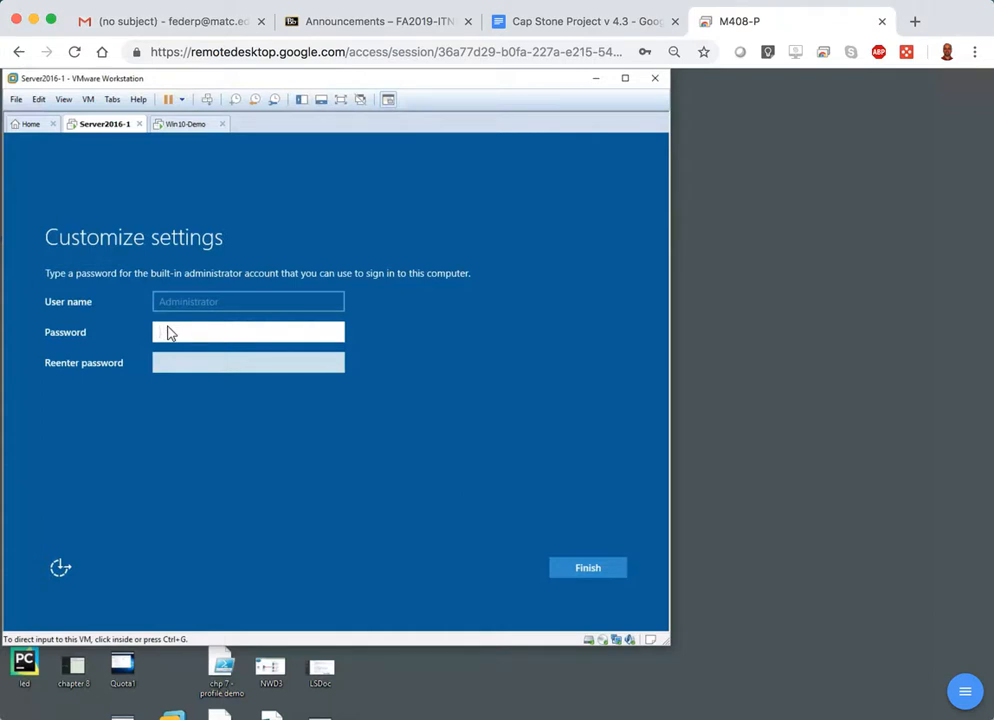
pyautogui.click(178, 331)
pyautogui.write('Password1!')
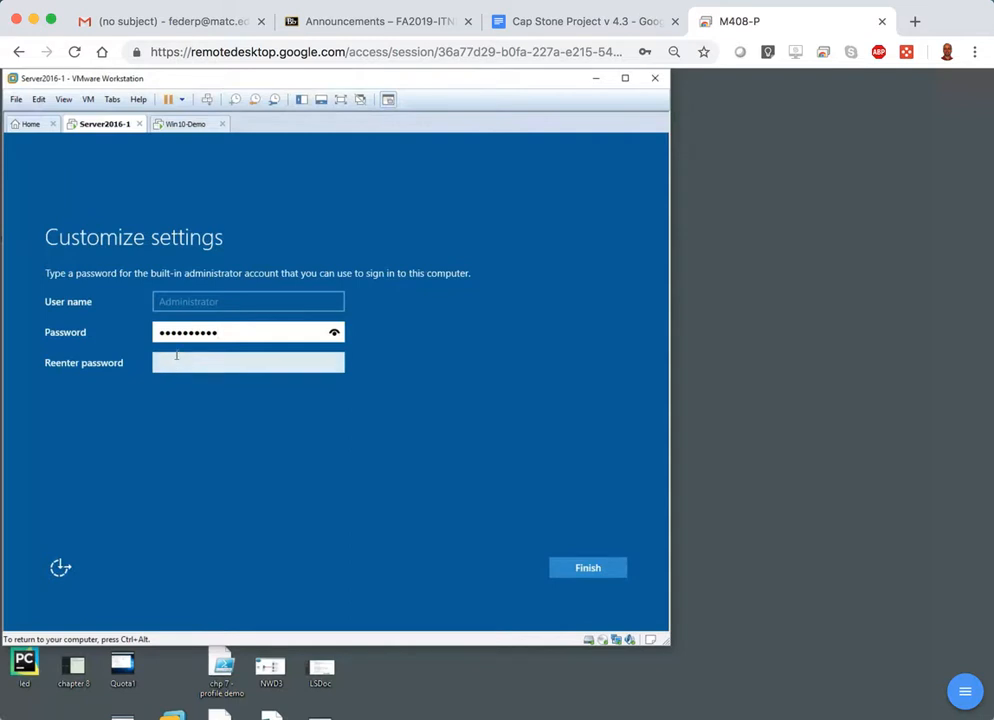
pyautogui.click(176, 356)
pyautogui.write('Password01')
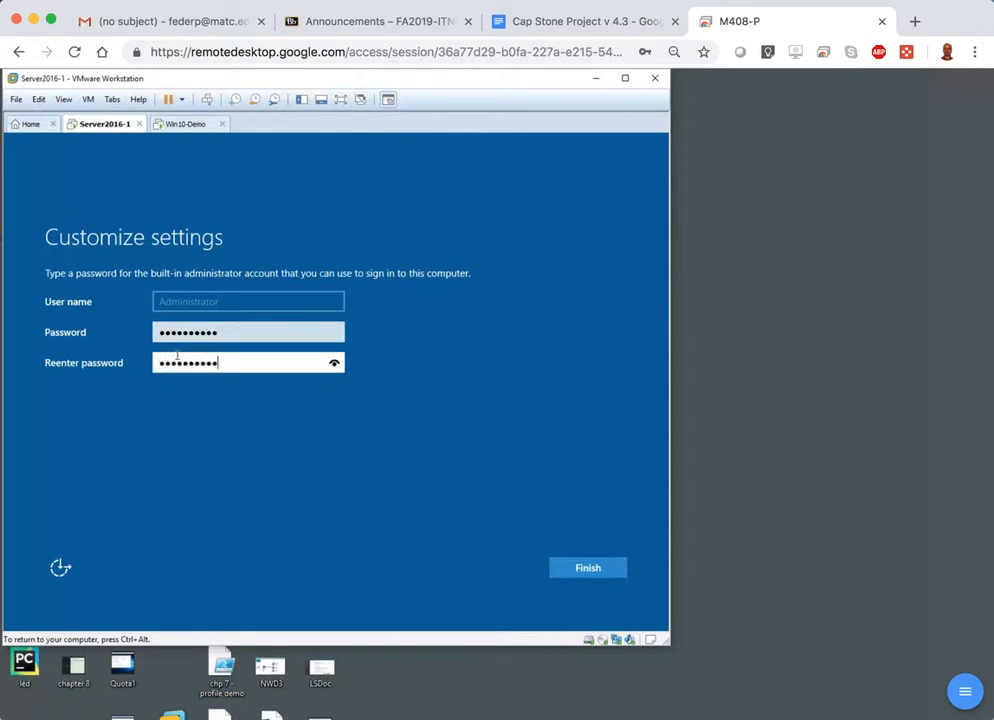
pyautogui.click(334, 365)
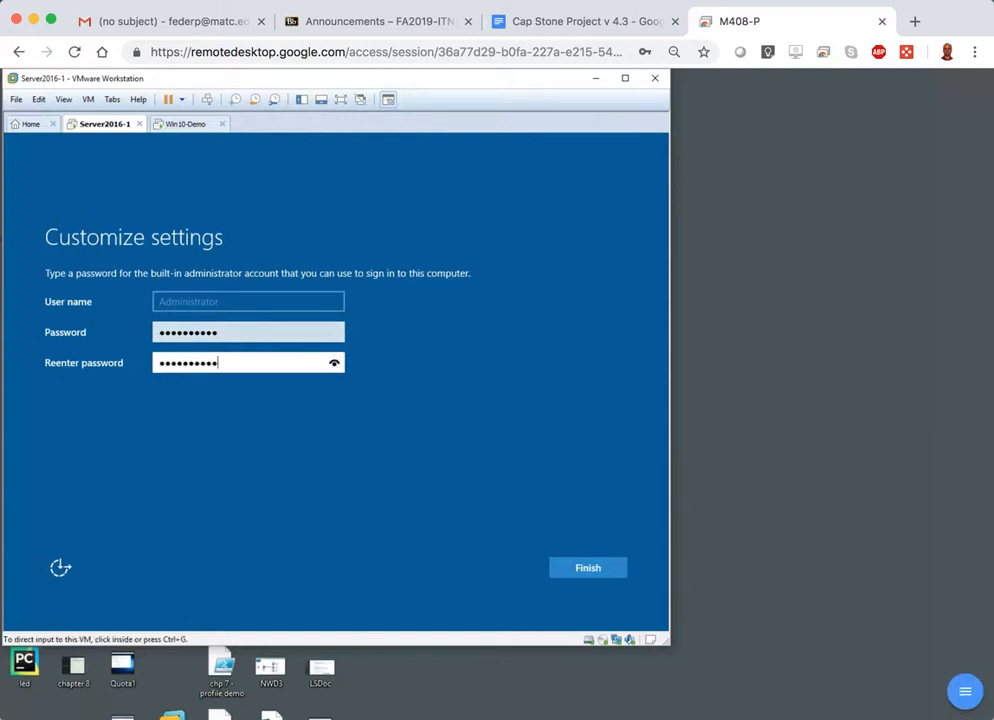
pyautogui.click(587, 572)
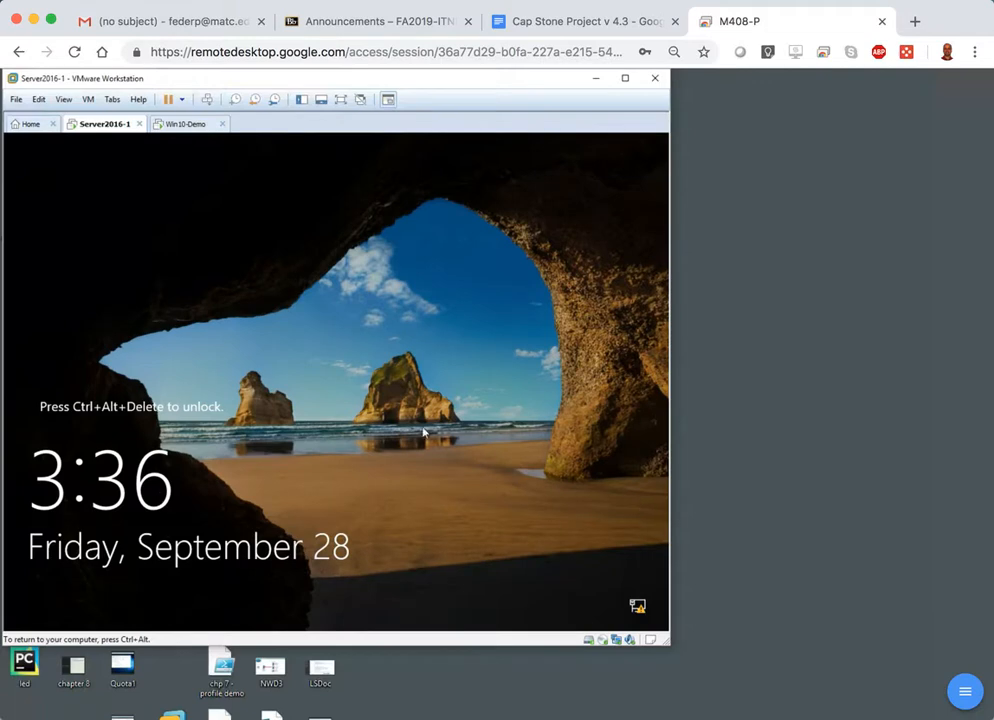
# Unlock Server2016-1, sign in as Administrator with the account password, and view the Local Server properties in Server Manager.
pyautogui.hotkey('ctrl', 'alt')
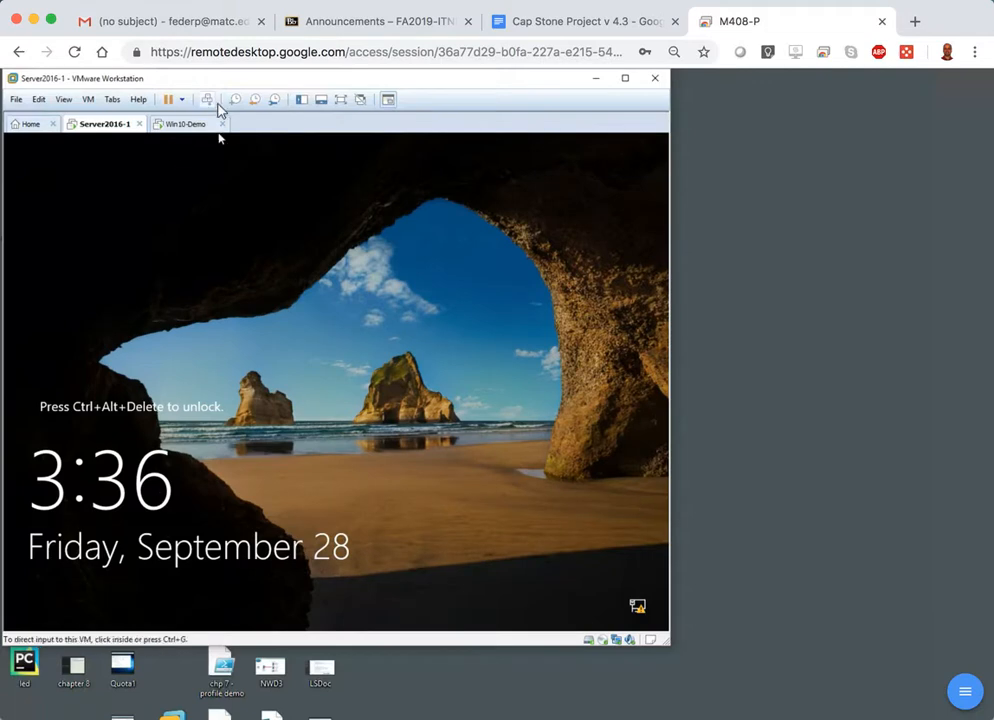
pyautogui.click(210, 101)
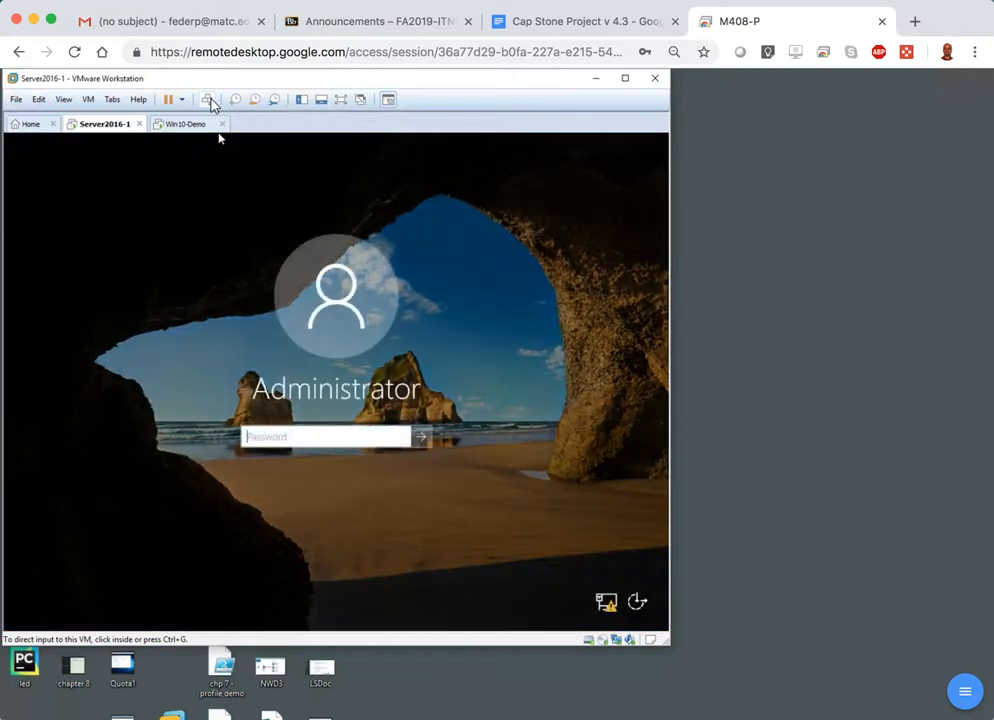
pyautogui.click(340, 377)
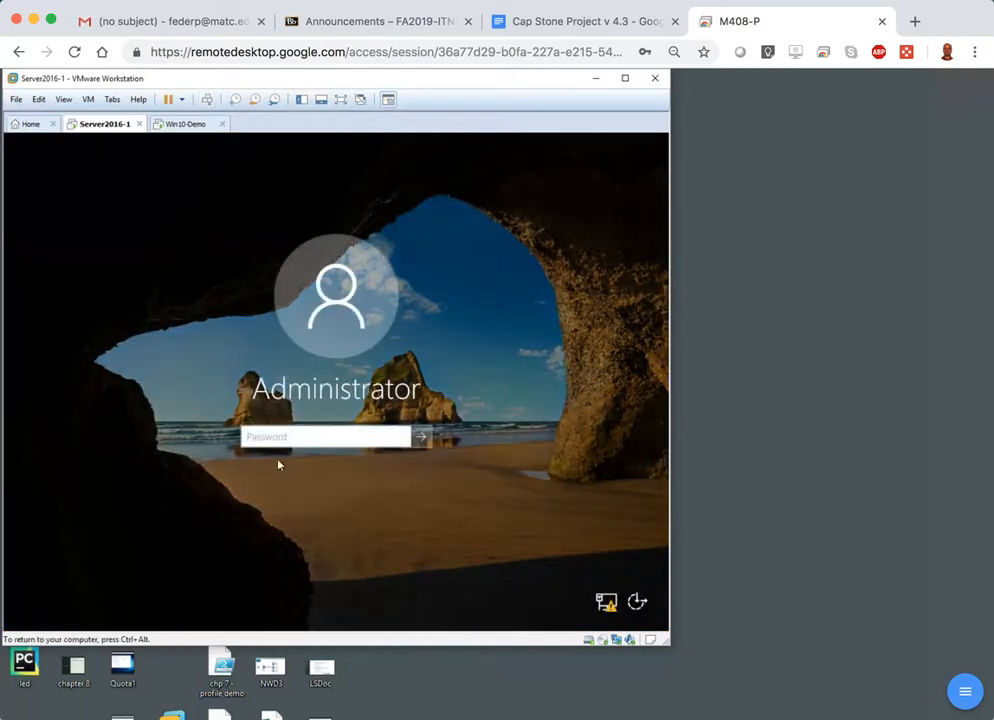
pyautogui.write('**********')
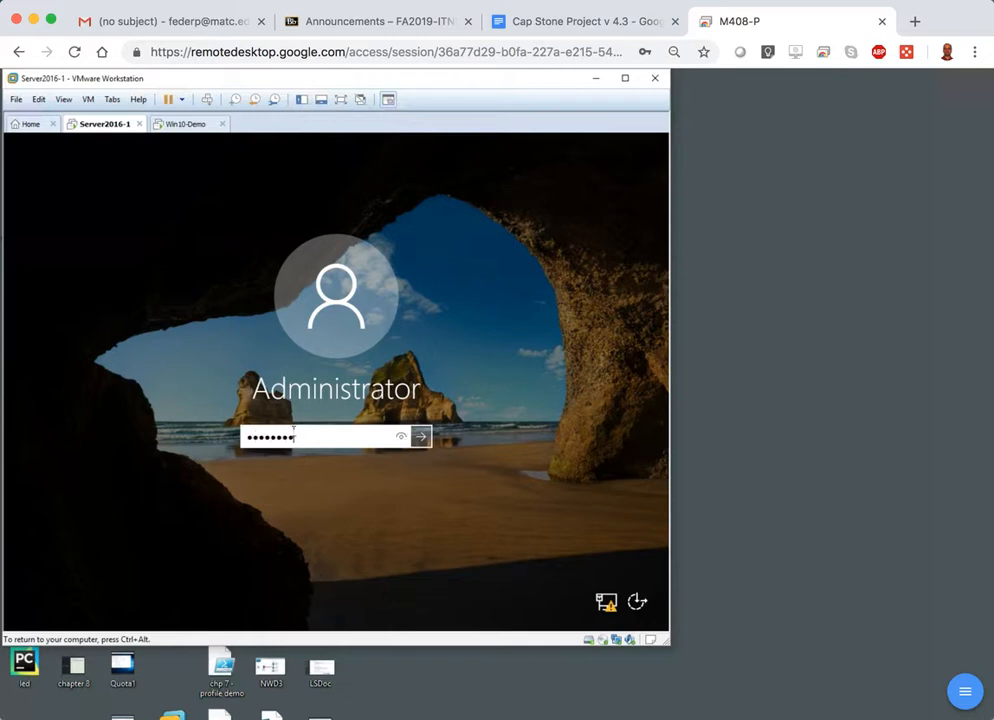
pyautogui.press('Return')
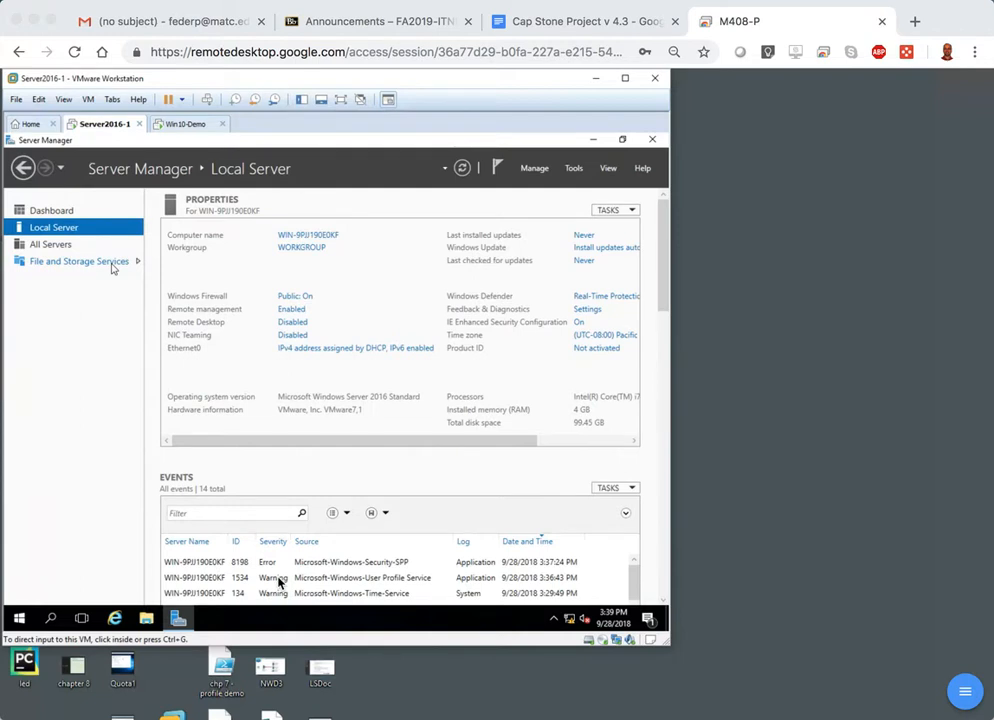
pyautogui.click(54, 219)
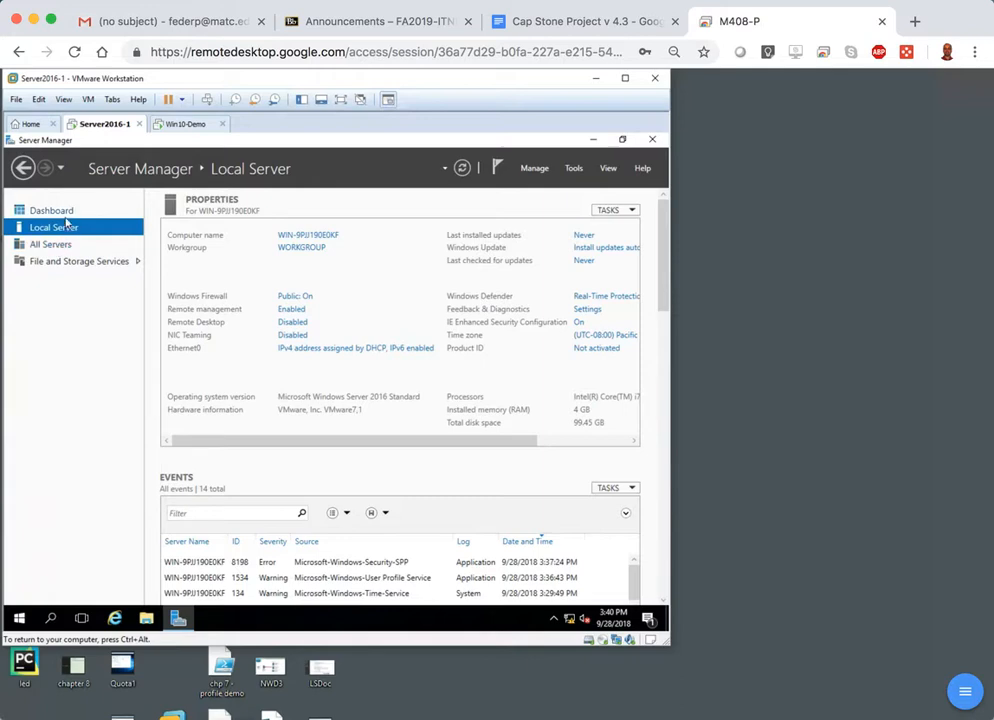
# Examine the Server2016-1 virtual machine's hardware settings, including its memory, processors and network adapter, and close them.
pyautogui.click(63, 215)
pyautogui.hotkey('ctrl', 'alt')
pyautogui.click(89, 100)
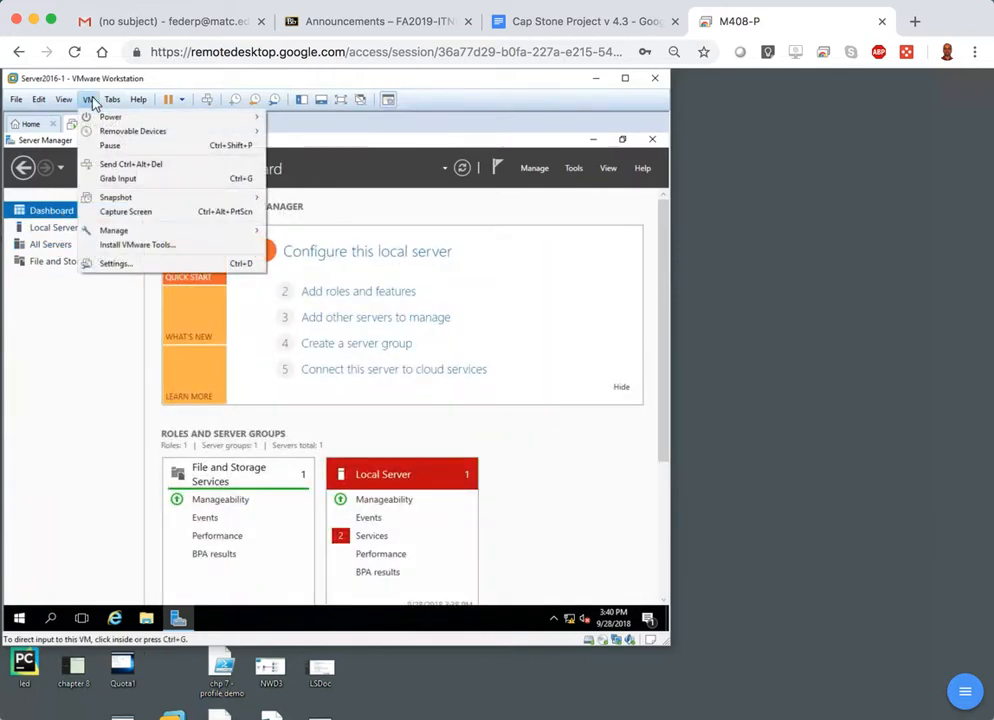
pyautogui.click(118, 264)
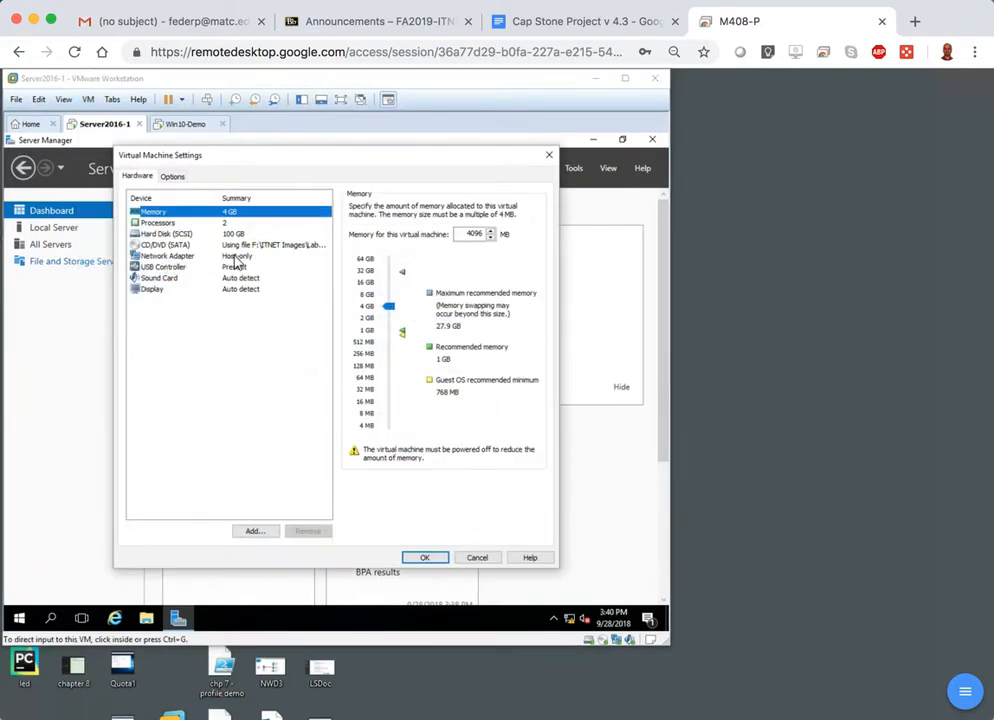
pyautogui.click(425, 559)
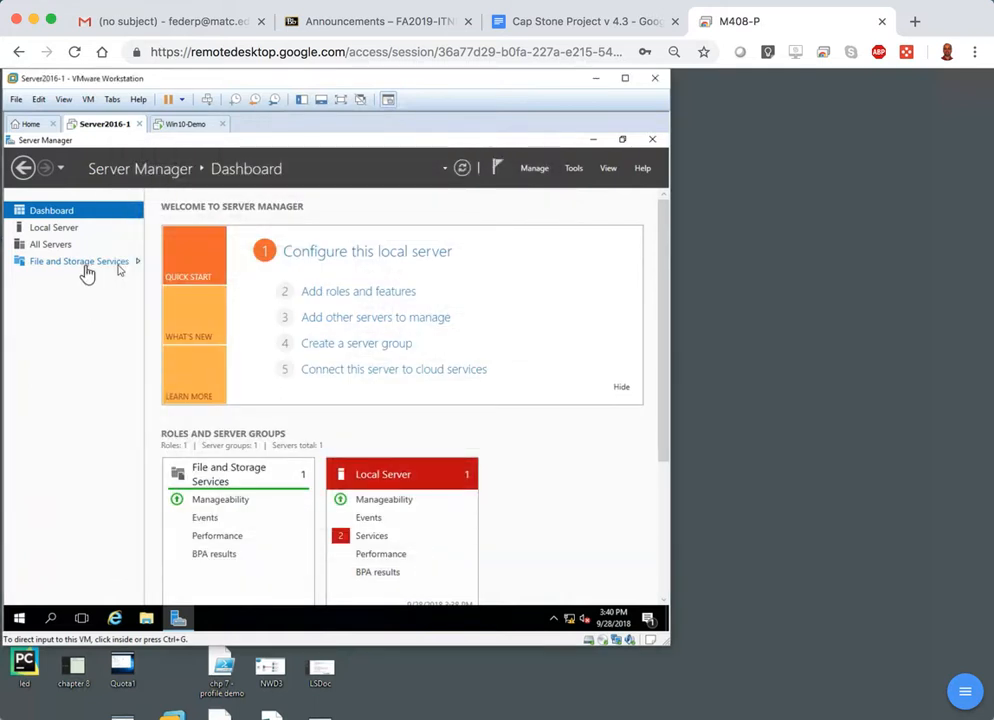
# From the Local Server properties, rename the computer to dc1, keep it in WORKGROUP, and postpone the restart.
pyautogui.click(68, 230)
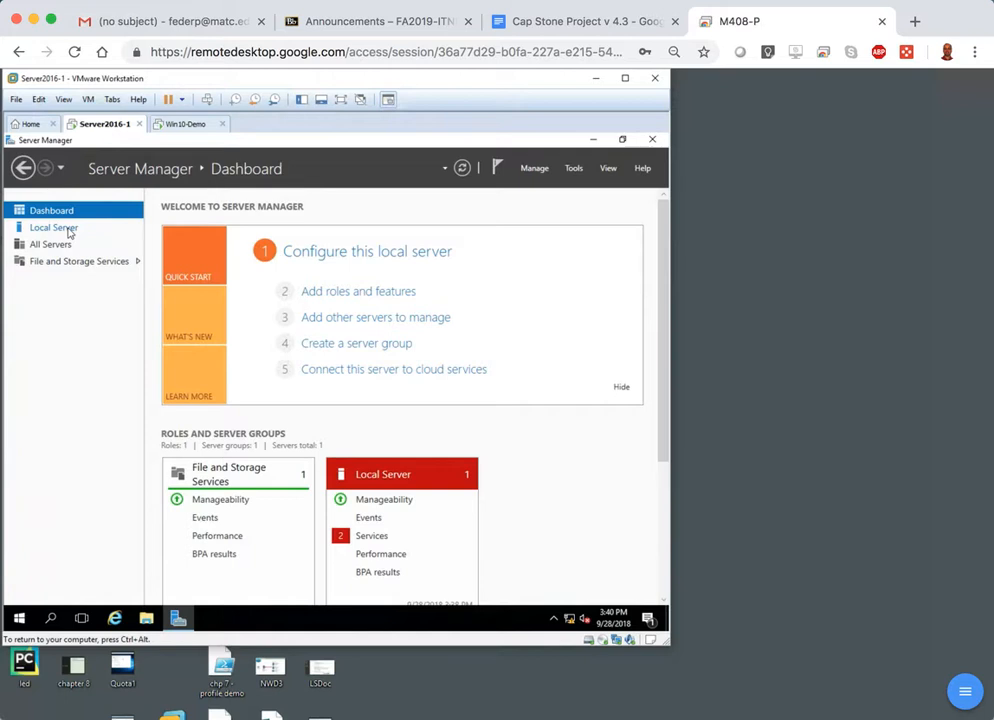
pyautogui.click(68, 229)
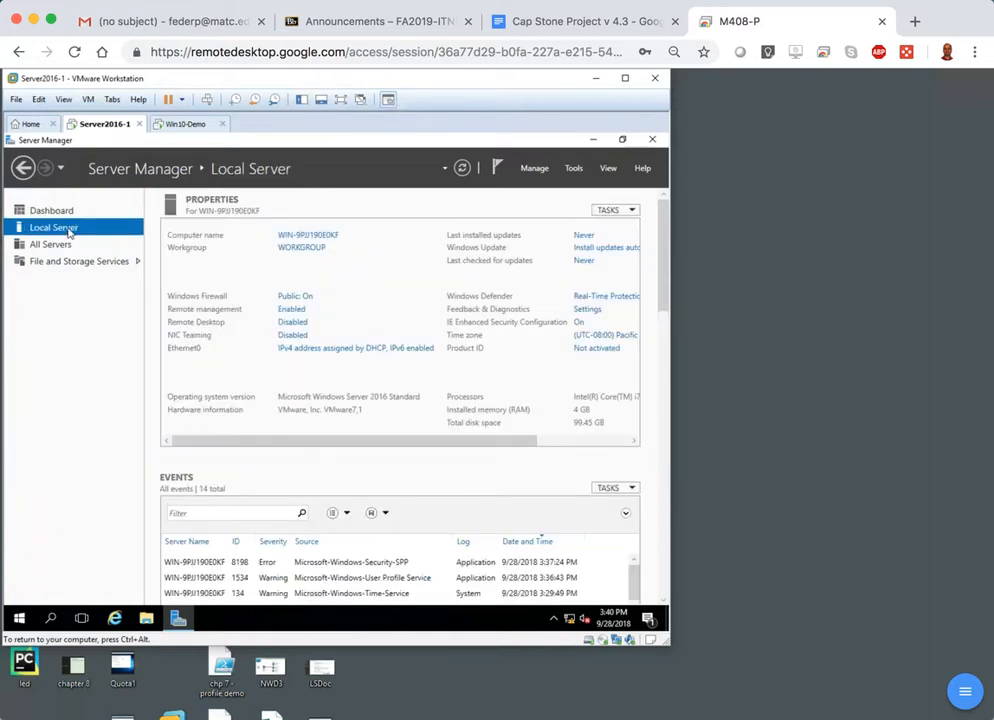
pyautogui.click(317, 240)
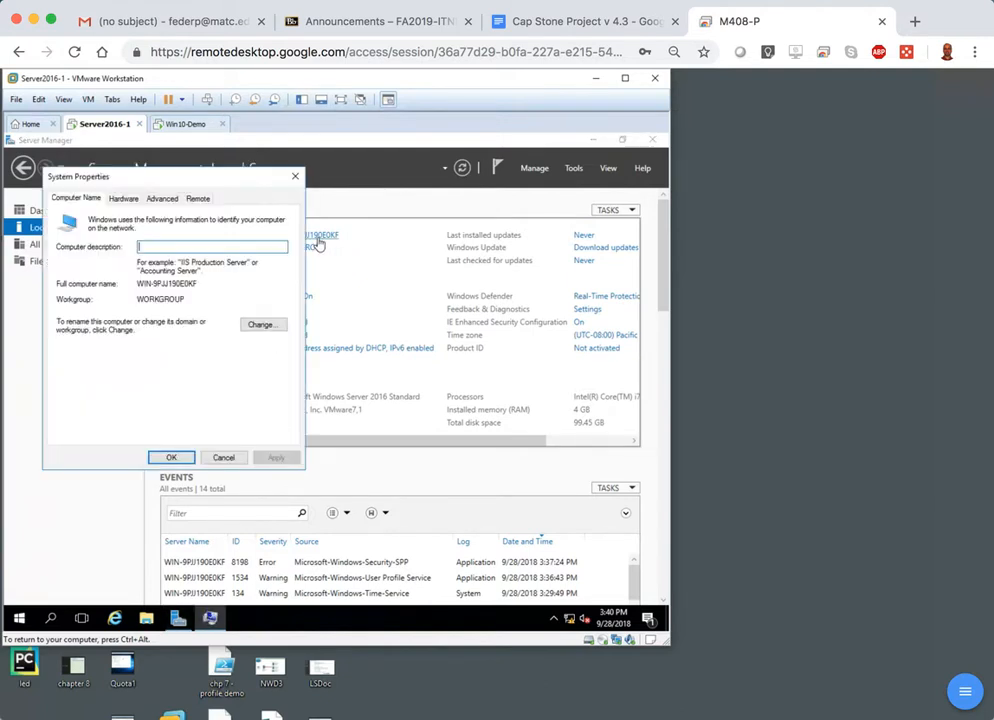
pyautogui.click(262, 328)
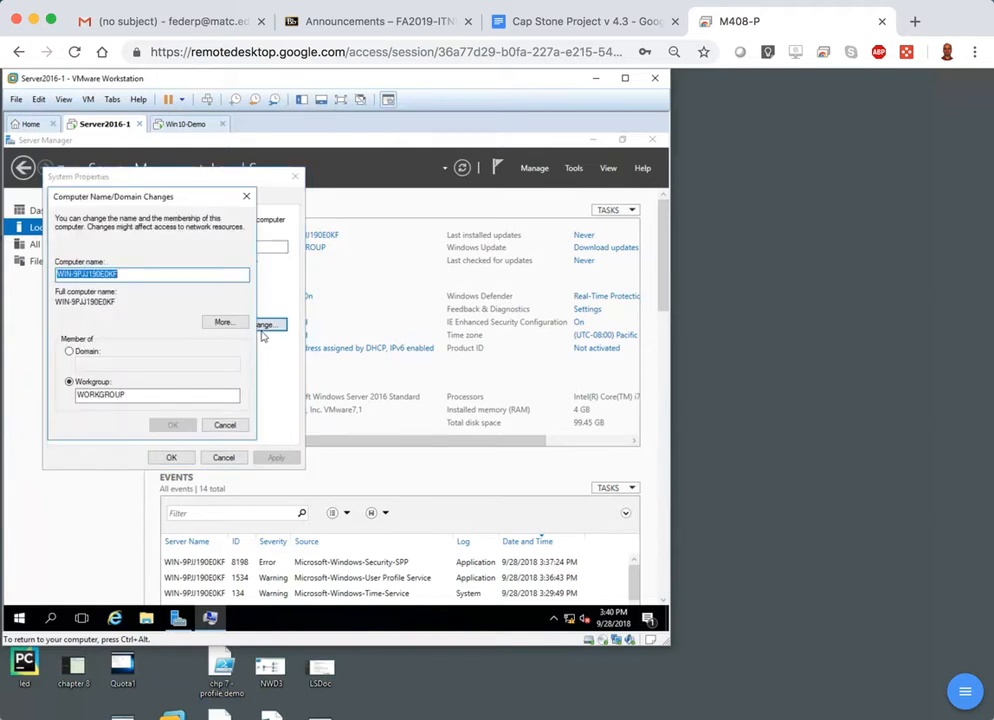
pyautogui.write('dc1')
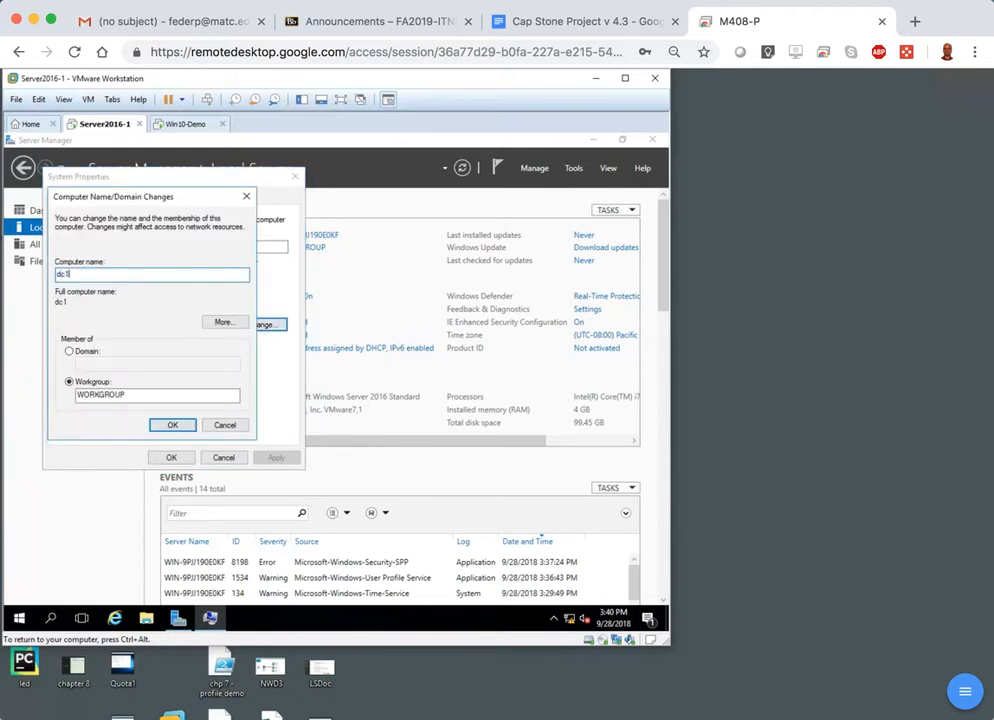
pyautogui.click(173, 424)
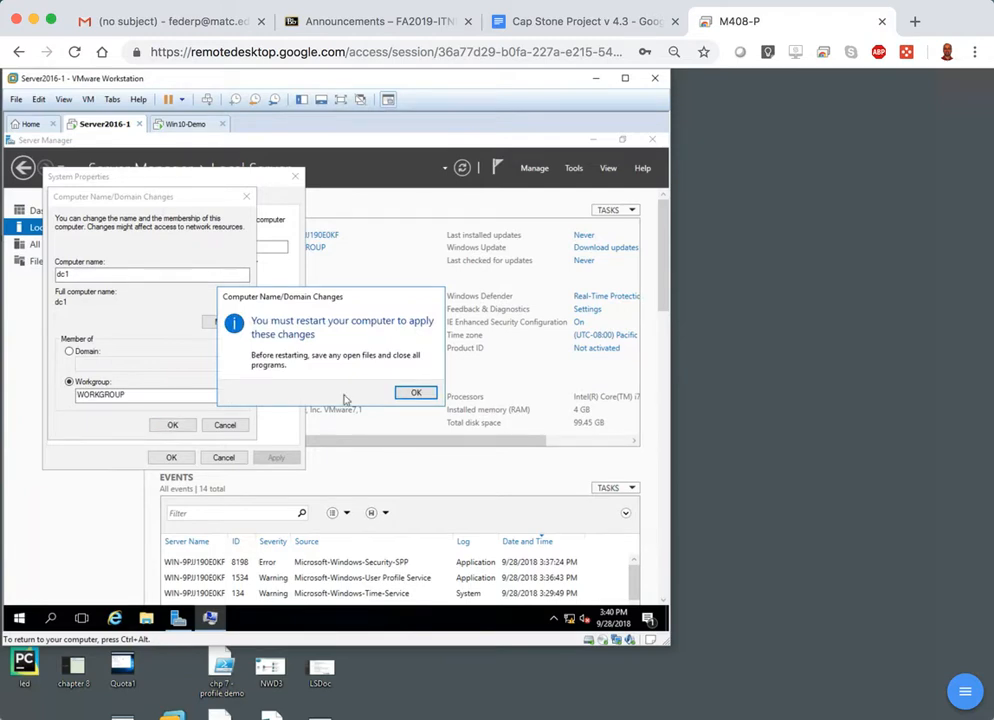
pyautogui.click(412, 393)
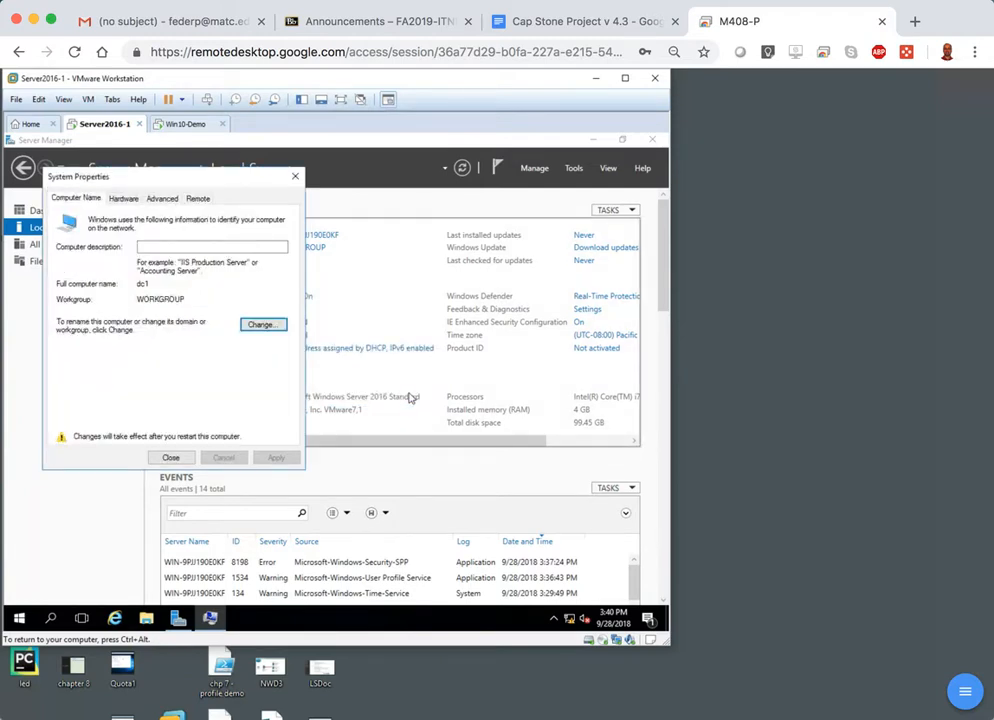
pyautogui.click(170, 457)
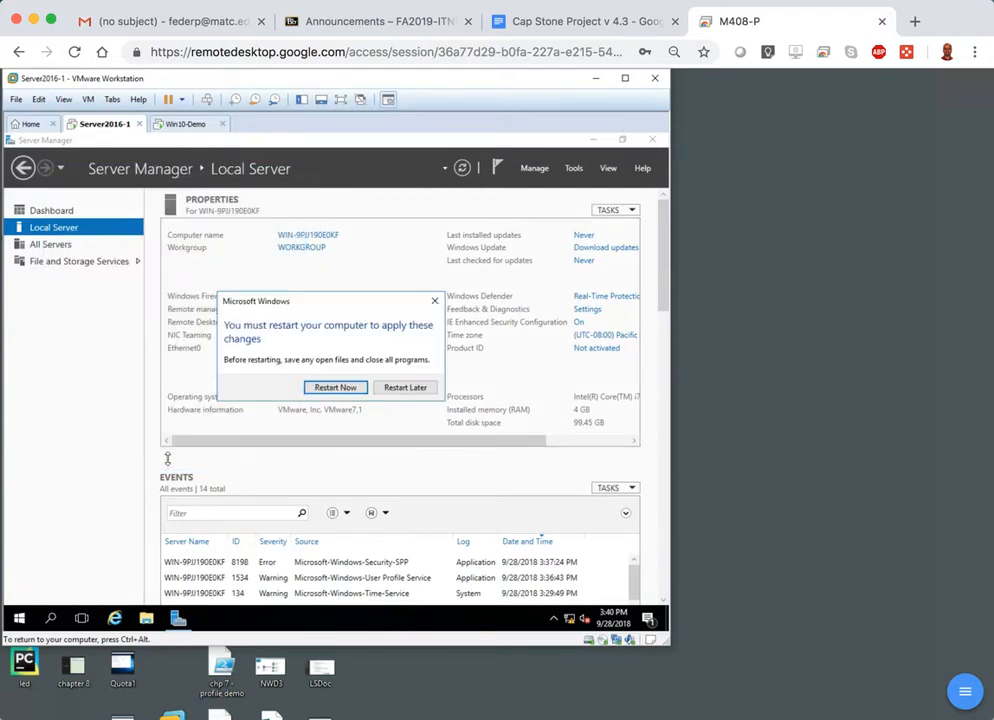
pyautogui.click(402, 388)
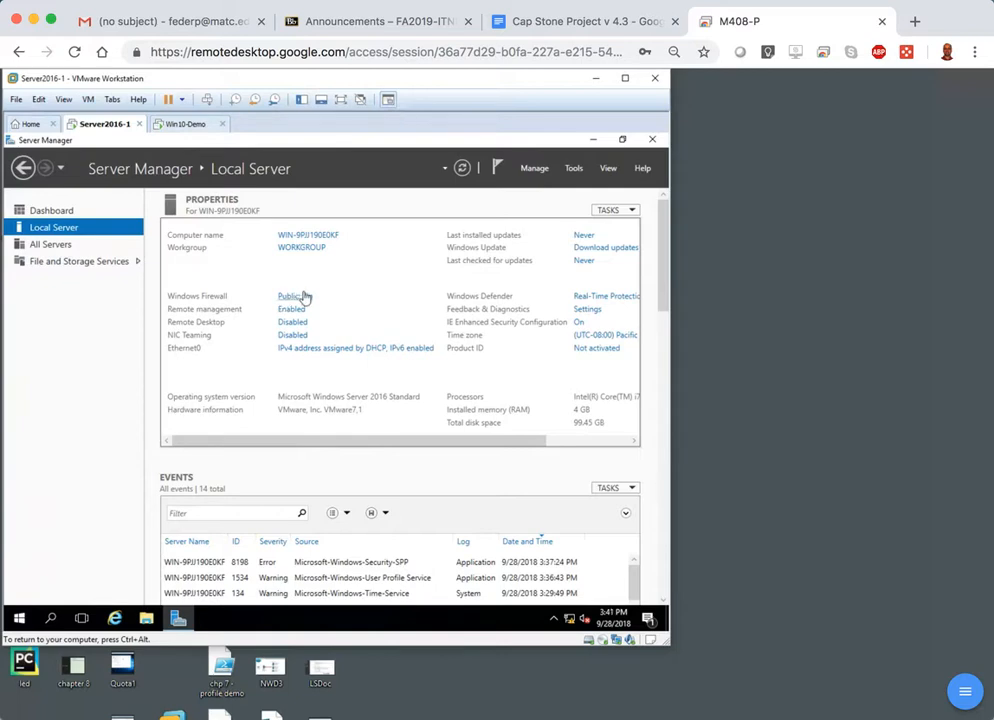
# Open the Internet Protocol Version 4 properties of the Ethernet0 adapter and switch it to a manually specified IP address.
pyautogui.click(338, 351)
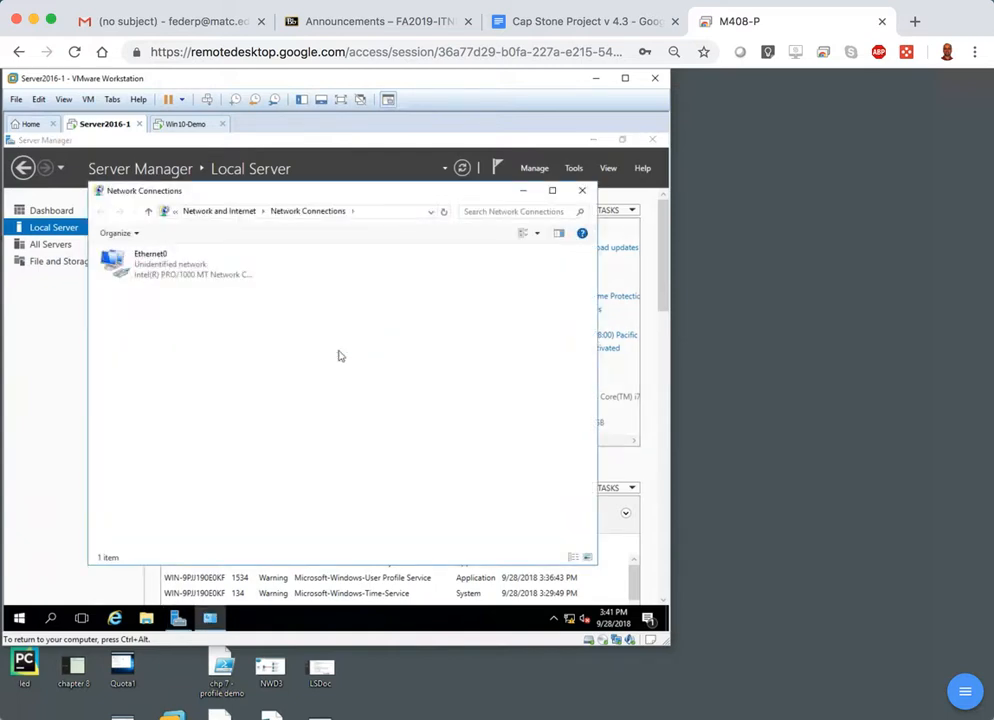
pyautogui.click(185, 279)
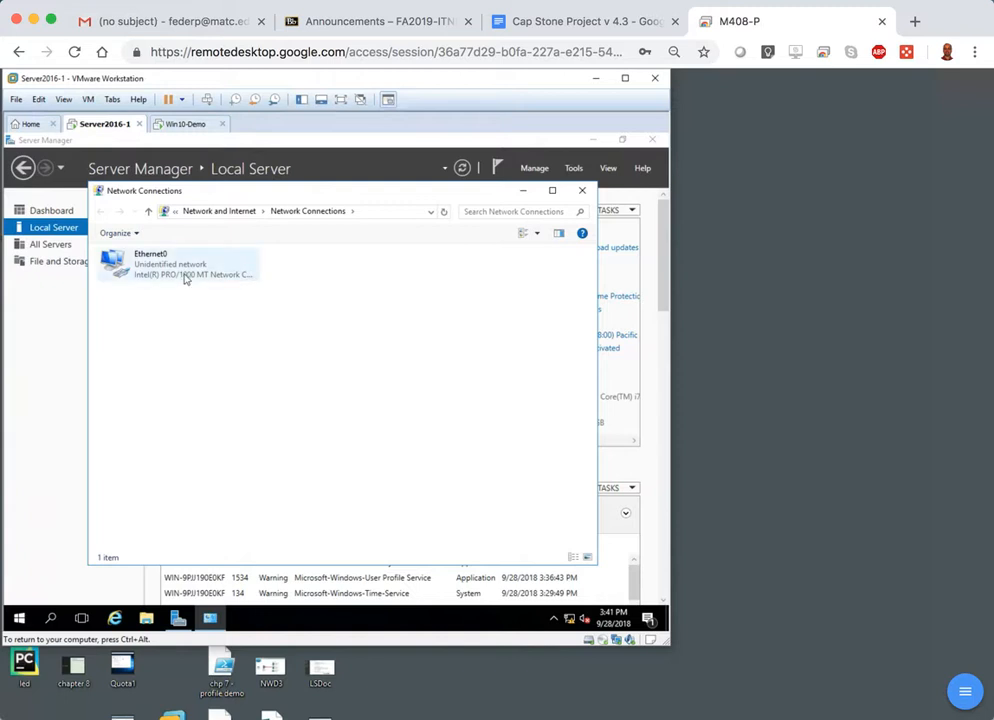
pyautogui.rightClick(185, 279)
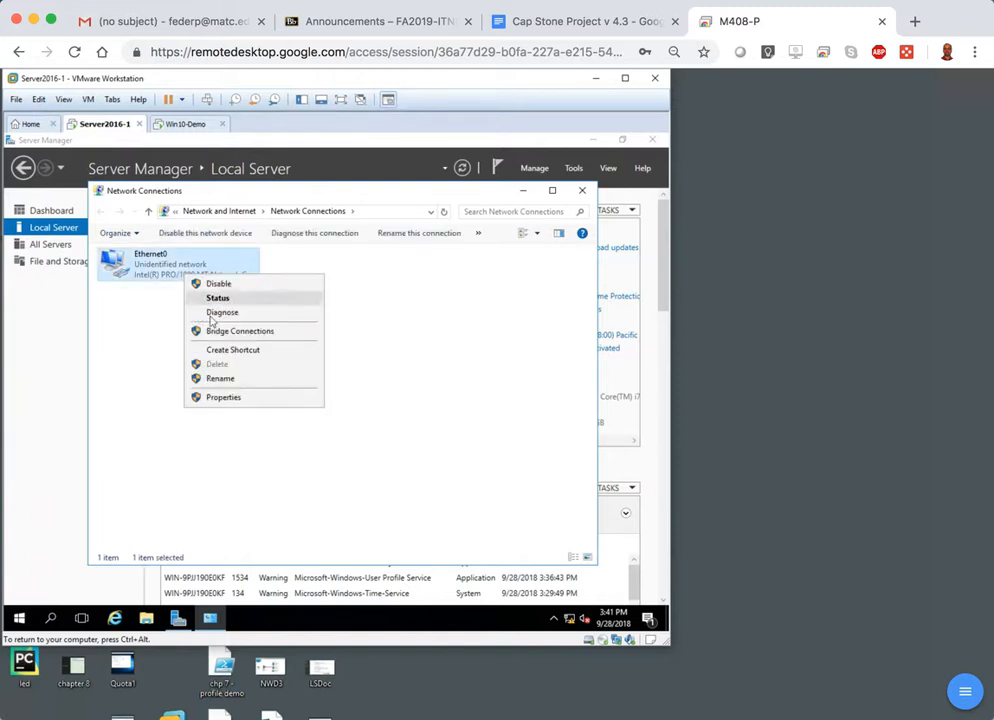
pyautogui.click(224, 398)
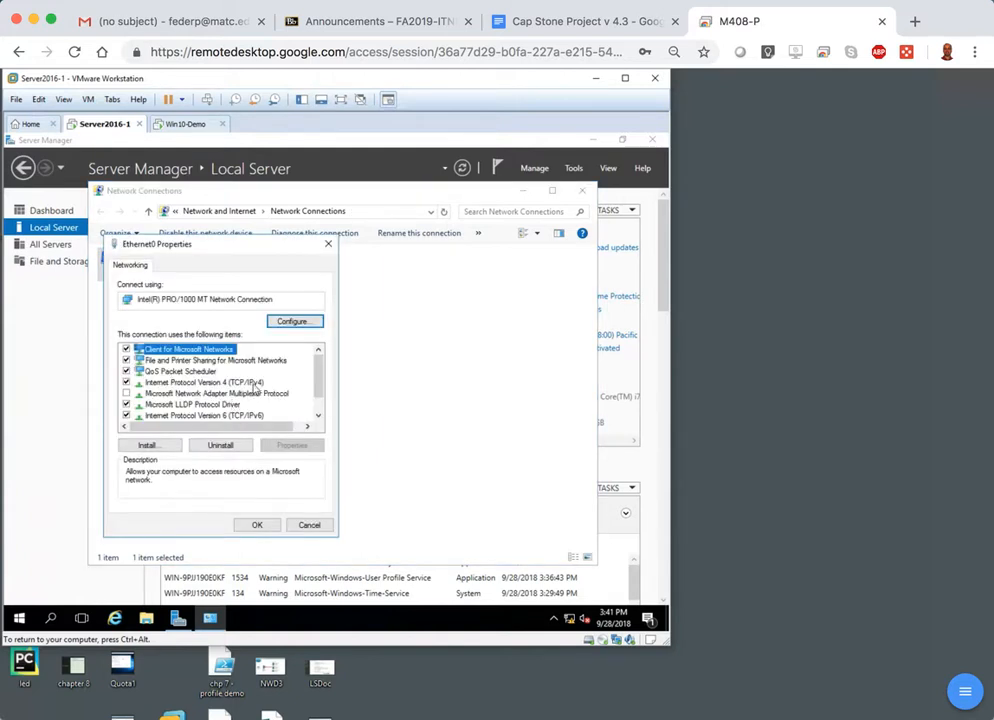
pyautogui.click(250, 382)
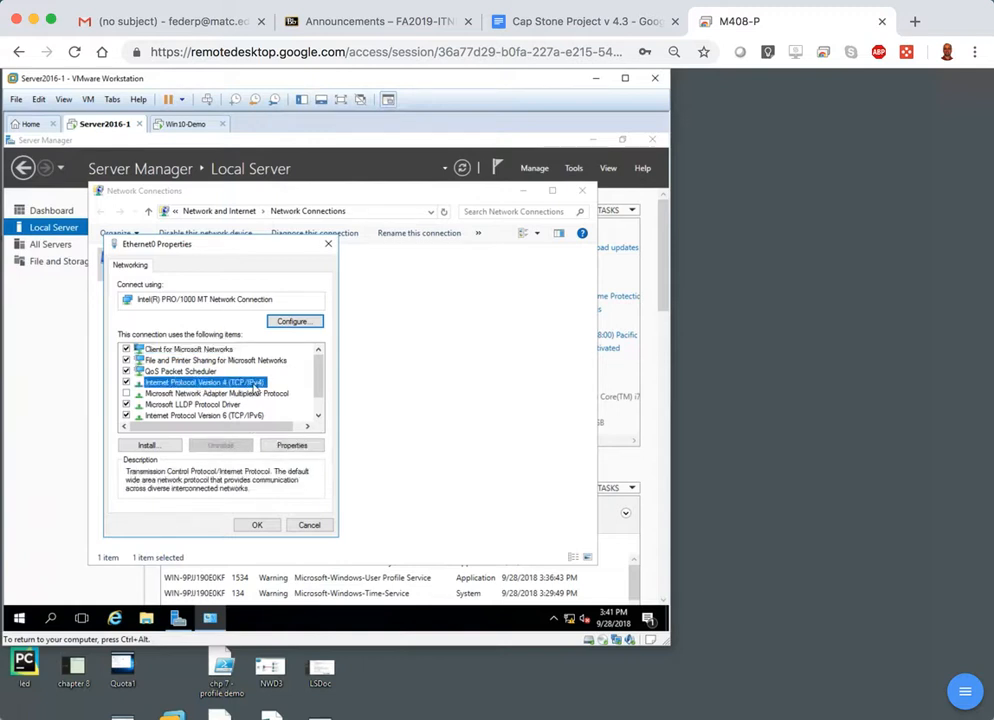
pyautogui.doubleClick(255, 386)
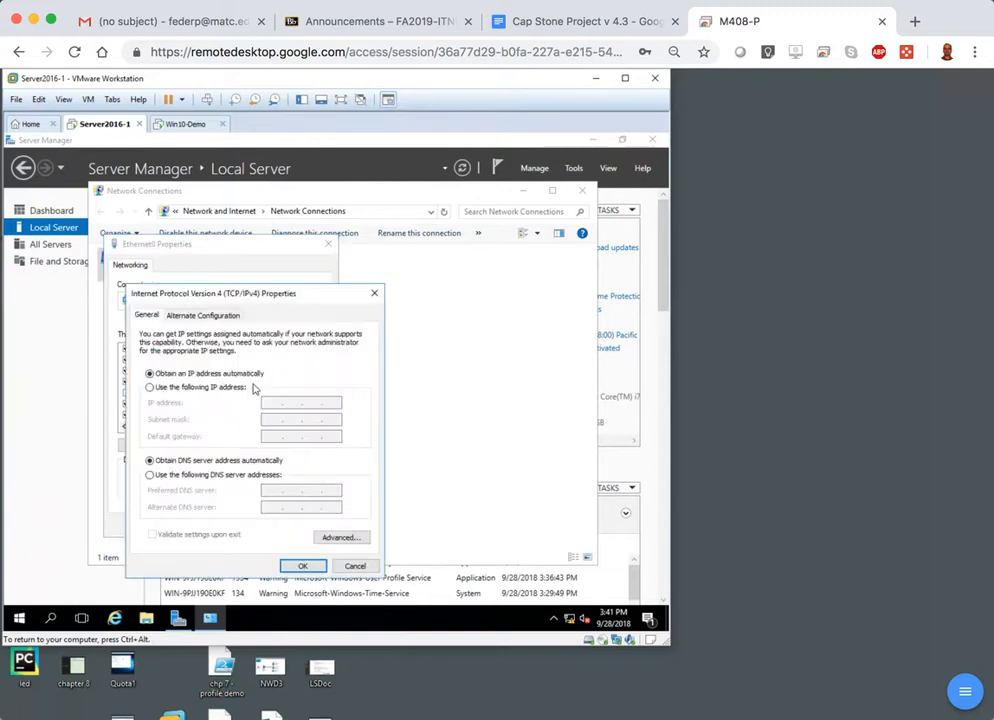
pyautogui.click(222, 392)
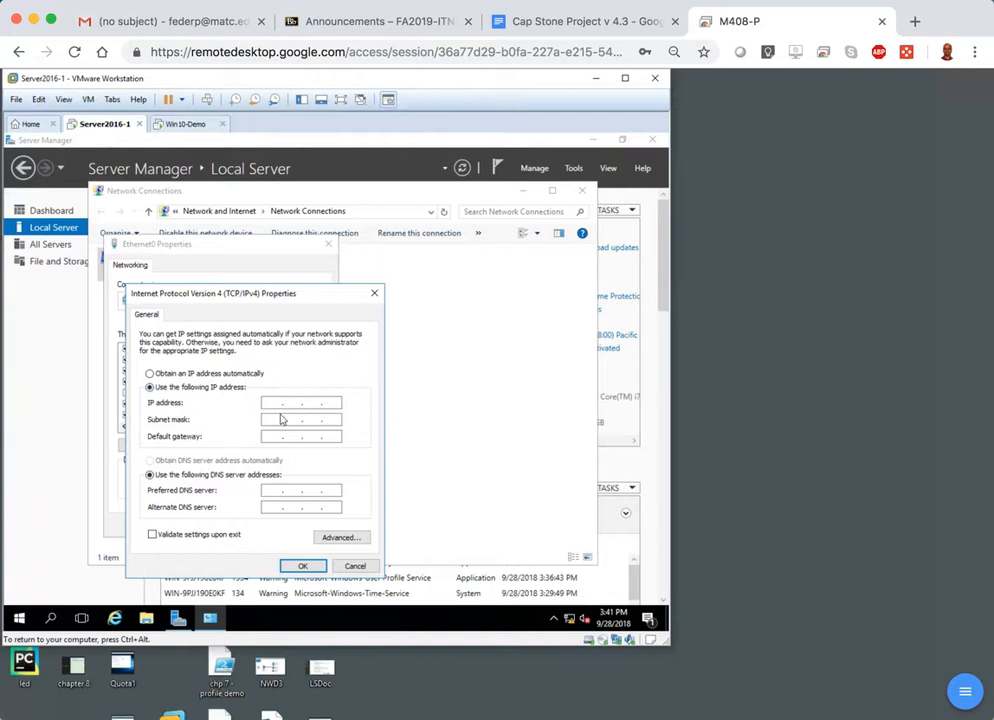
# Set the adapter's IP address to 192.168.20.101 with subnet mask 255.255.255.0, leaving the default gateway blank.
pyautogui.click(273, 402)
pyautogui.write('192 . 168 . 20 . 101')
pyautogui.press('Tab')
pyautogui.press('Tab')
pyautogui.press('Tab')
pyautogui.press('Tab')
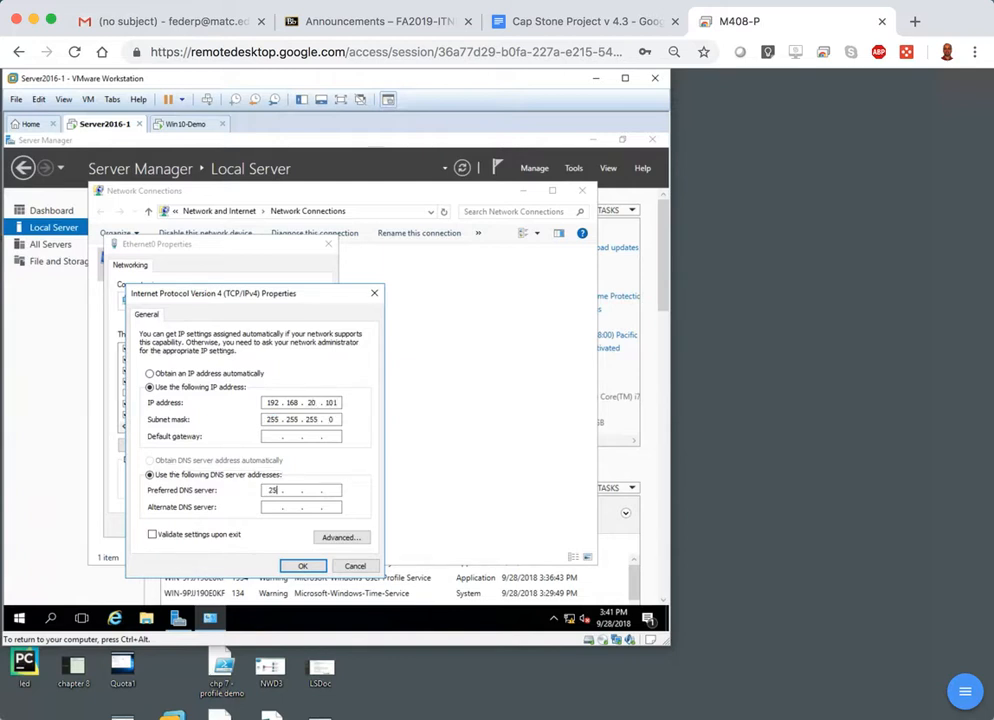
# Enter a 127 loopback address as the preferred DNS server, apply the Ethernet0 settings, and close Network Connections.
pyautogui.write('127')
pyautogui.click(304, 567)
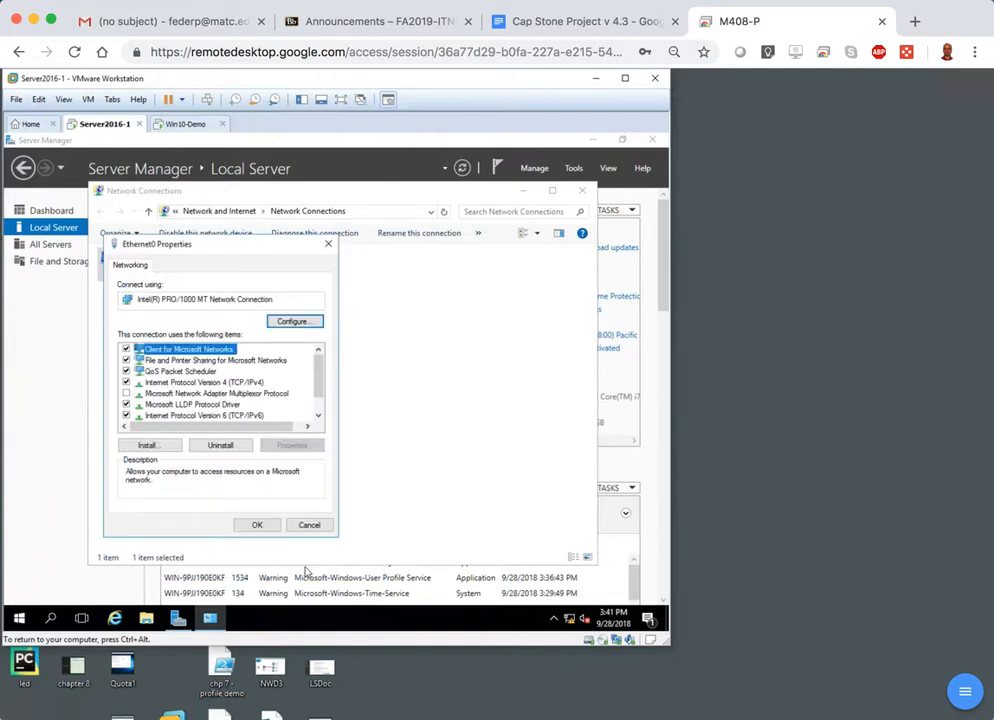
pyautogui.click(255, 525)
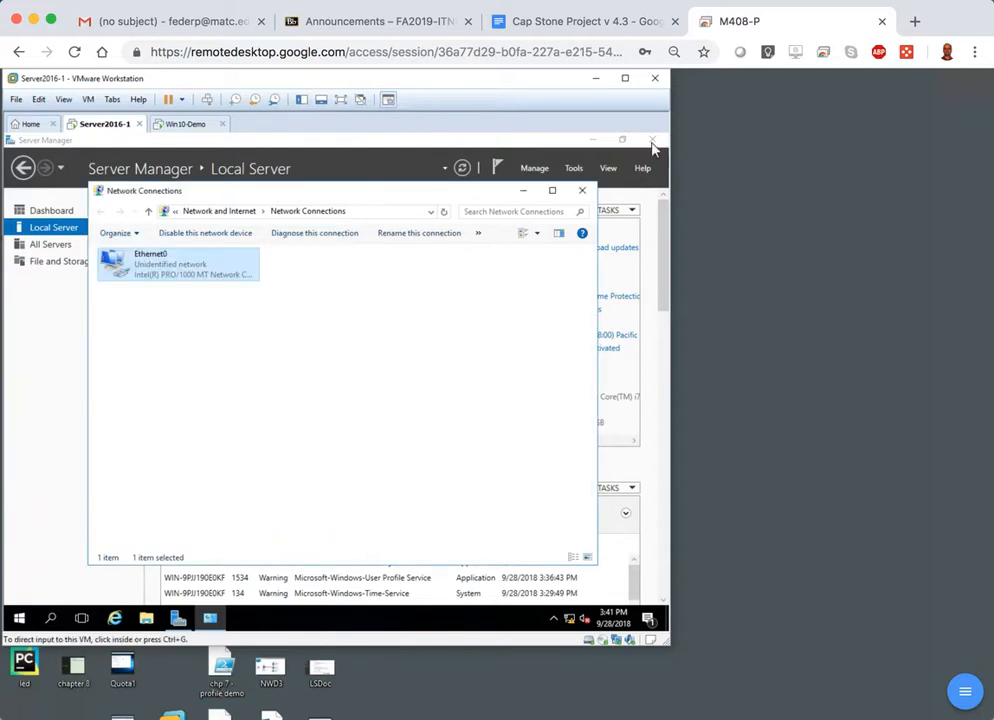
pyautogui.click(582, 191)
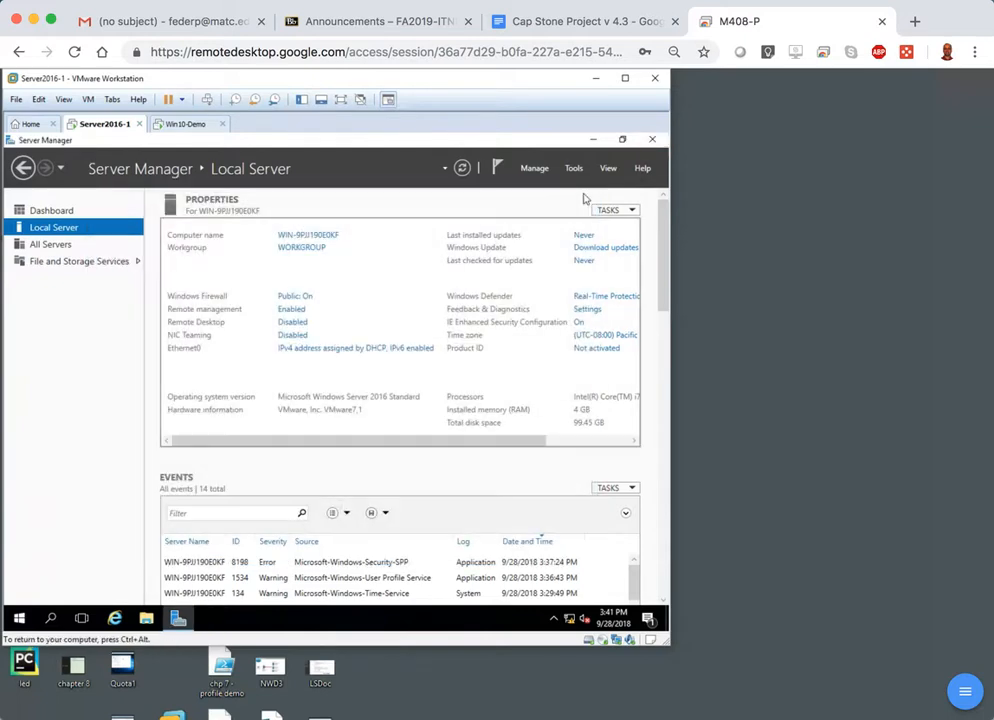
# Test connectivity to the client by pinging 192.168.20.103 from a Command Prompt, and close the prompt.
pyautogui.click(51, 619)
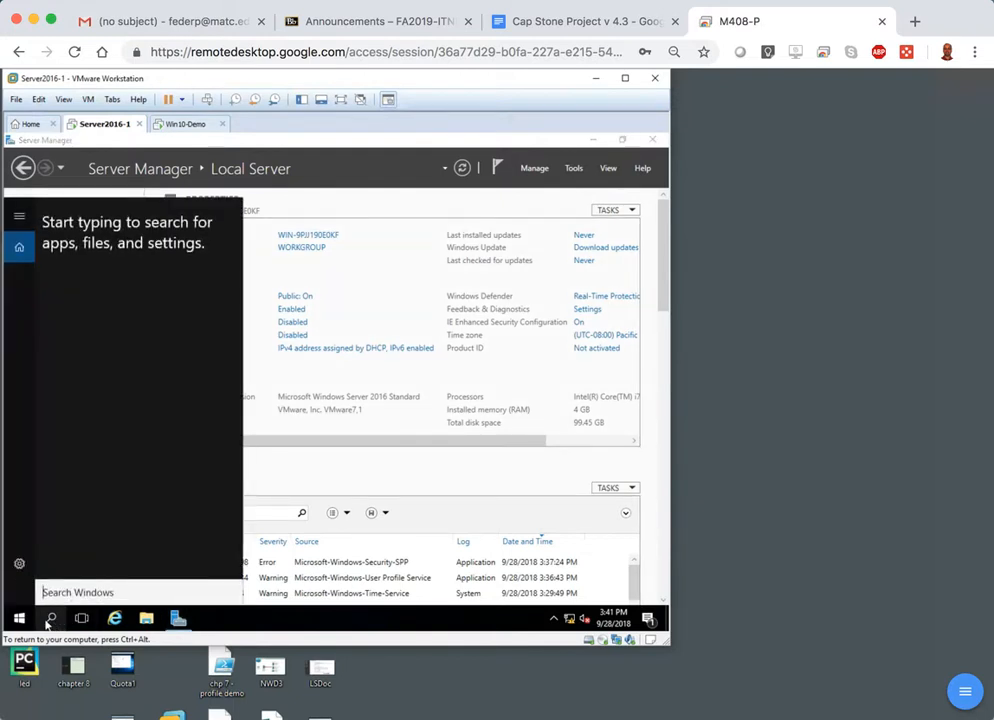
pyautogui.write('c')
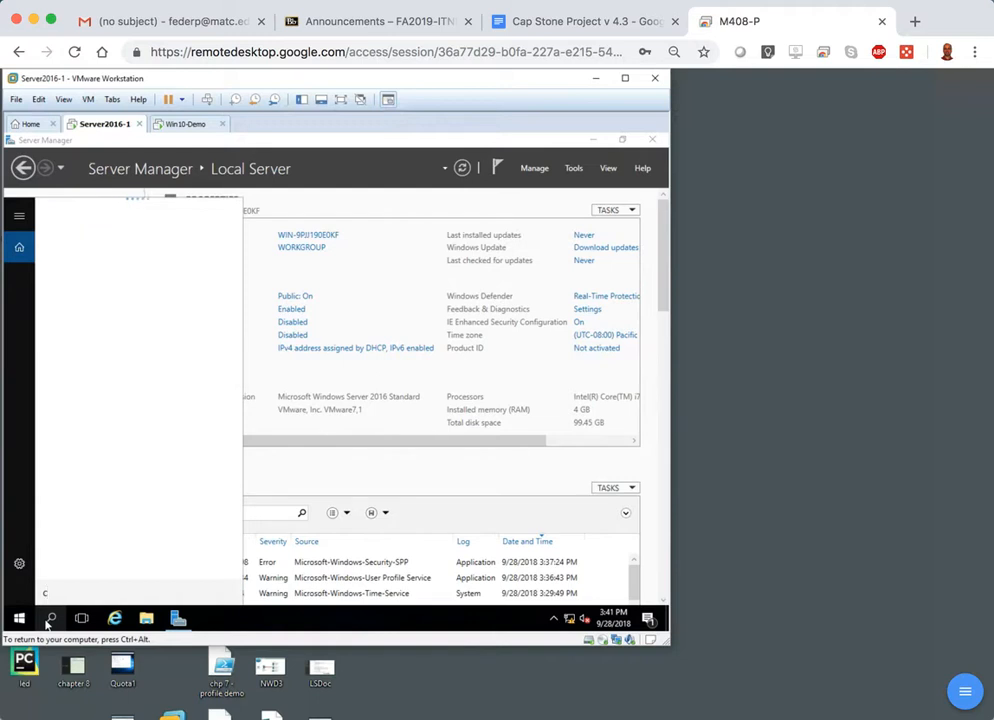
pyautogui.write('md')
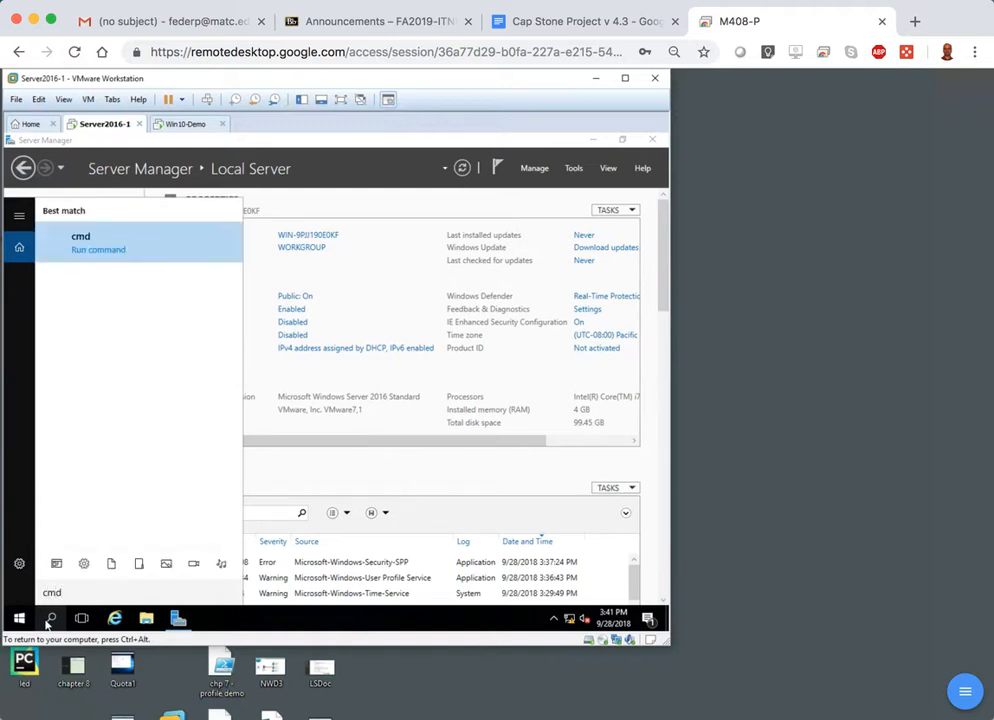
pyautogui.press('Return')
pyautogui.write('ping 192.168.20.10')
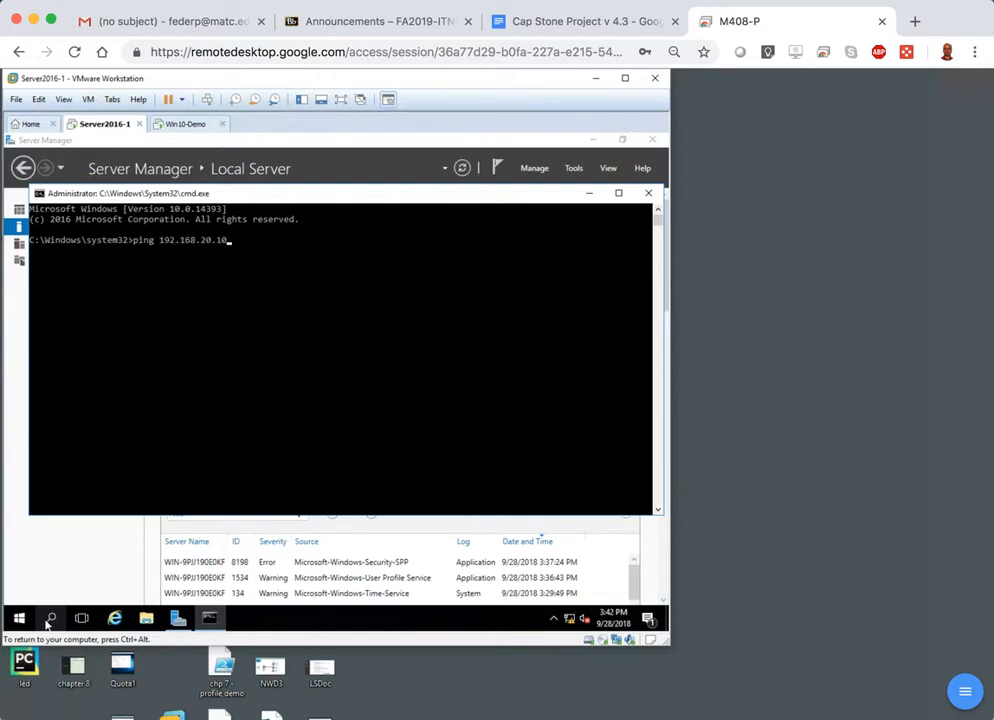
pyautogui.write('3')
pyautogui.press('Return')
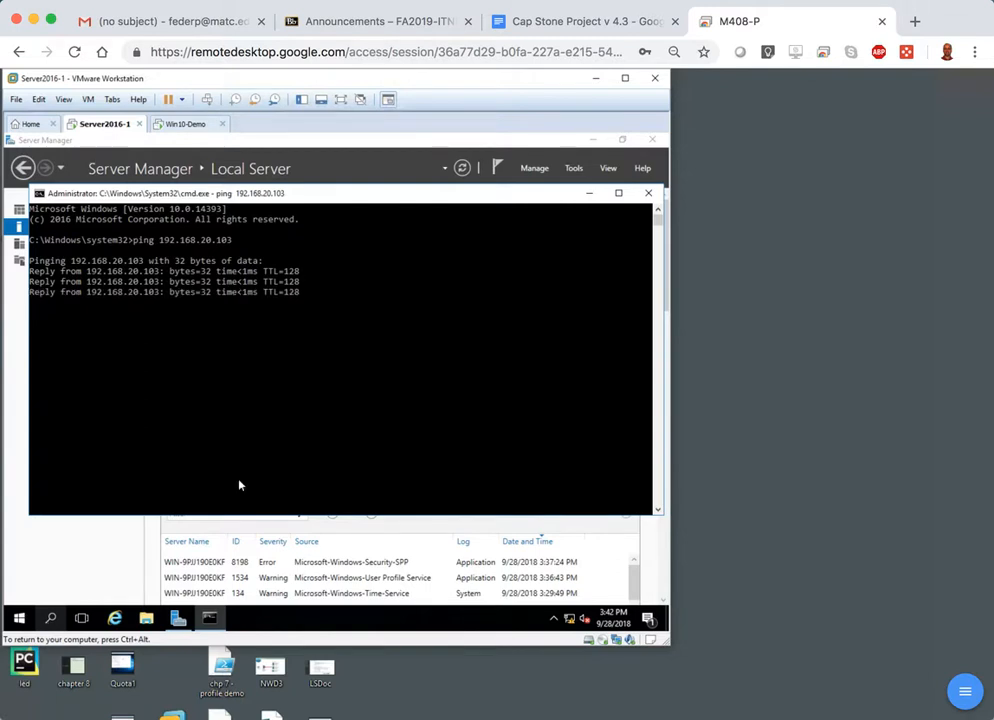
pyautogui.click(647, 194)
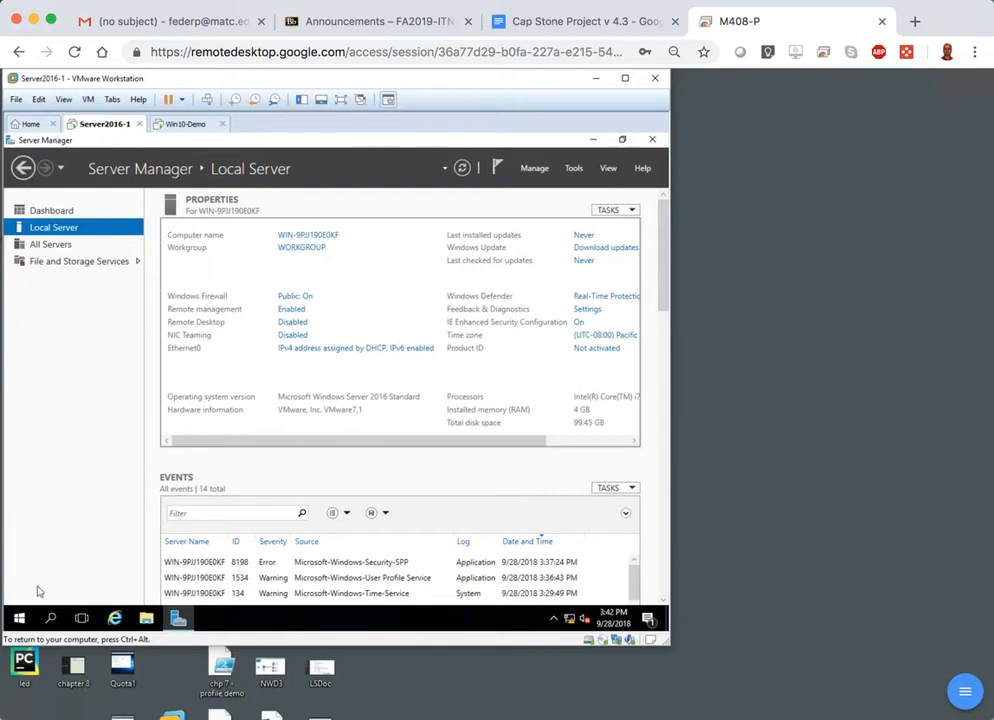
pyautogui.click(20, 620)
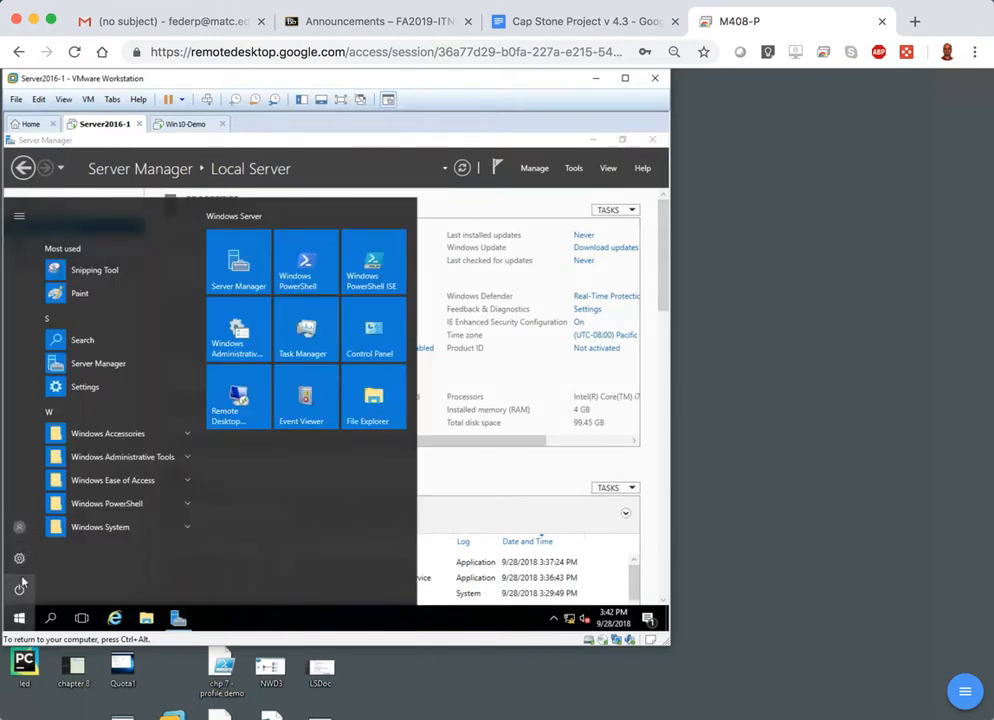
pyautogui.click(20, 588)
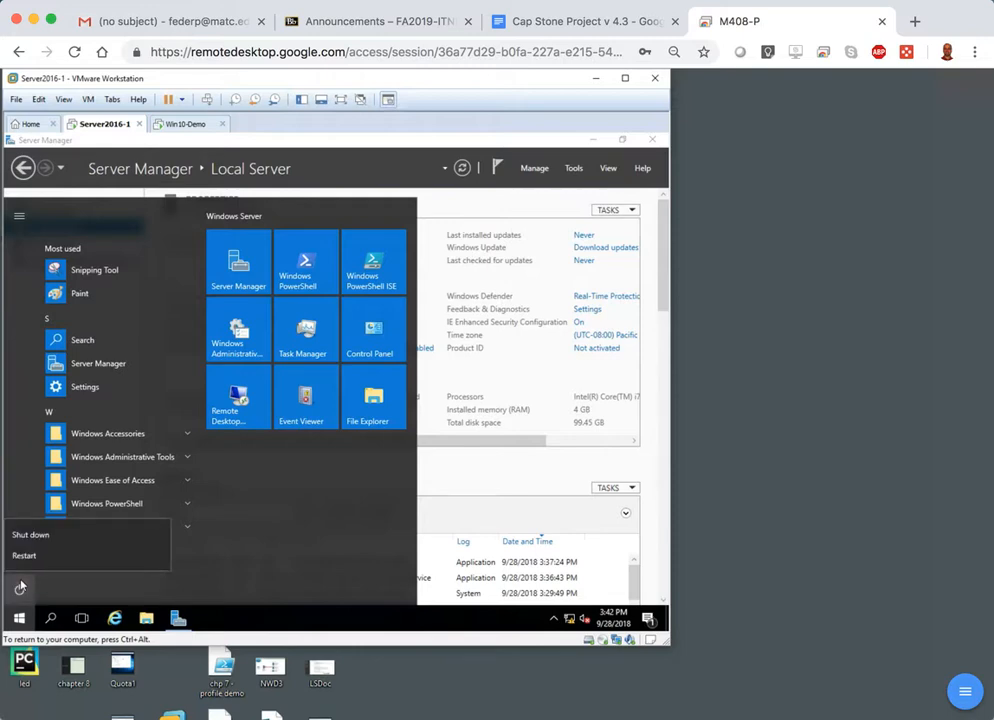
pyautogui.click(88, 100)
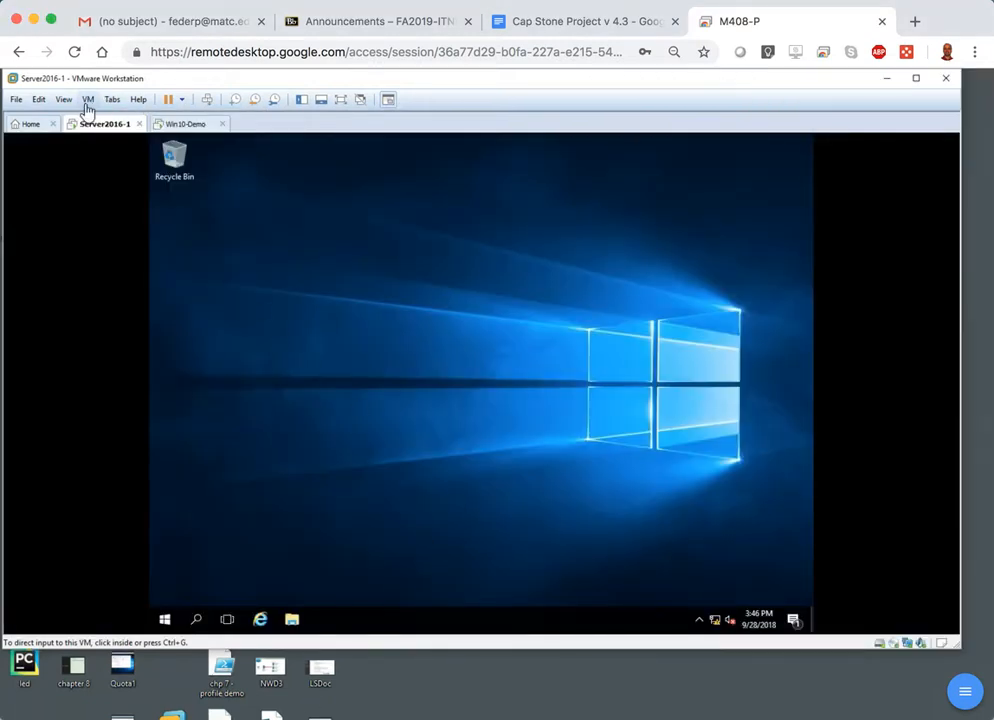
pyautogui.click(88, 101)
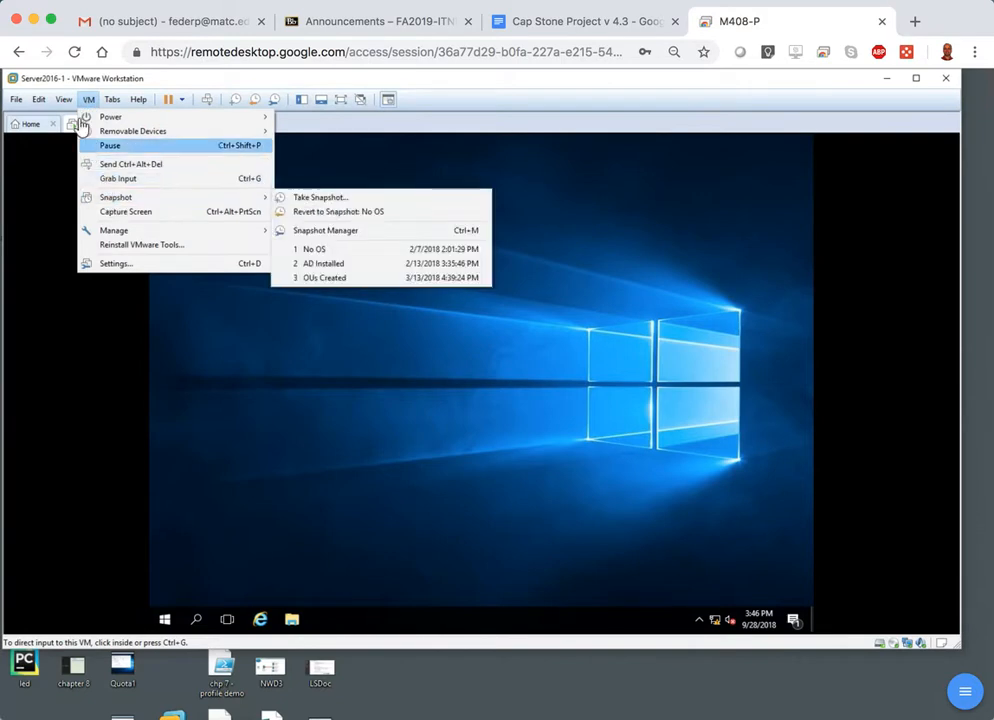
pyautogui.moveTo(68, 104)
pyautogui.click(80, 170)
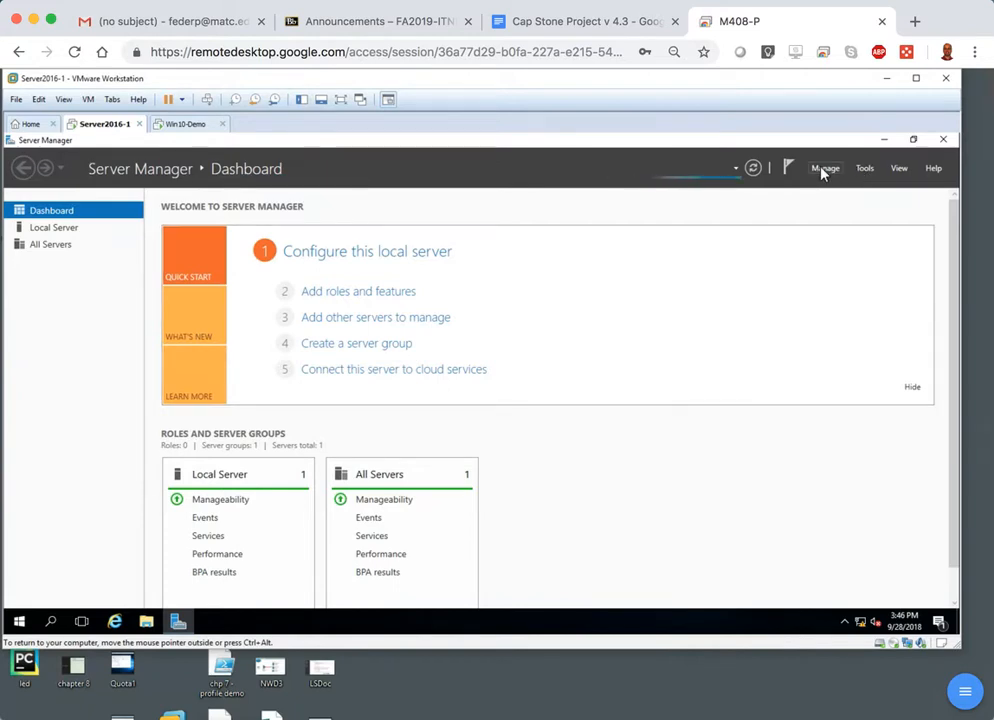
# Start adding roles and features with a role-based or feature-based installation, choosing dc1 from the server pool as the destination.
pyautogui.click(822, 172)
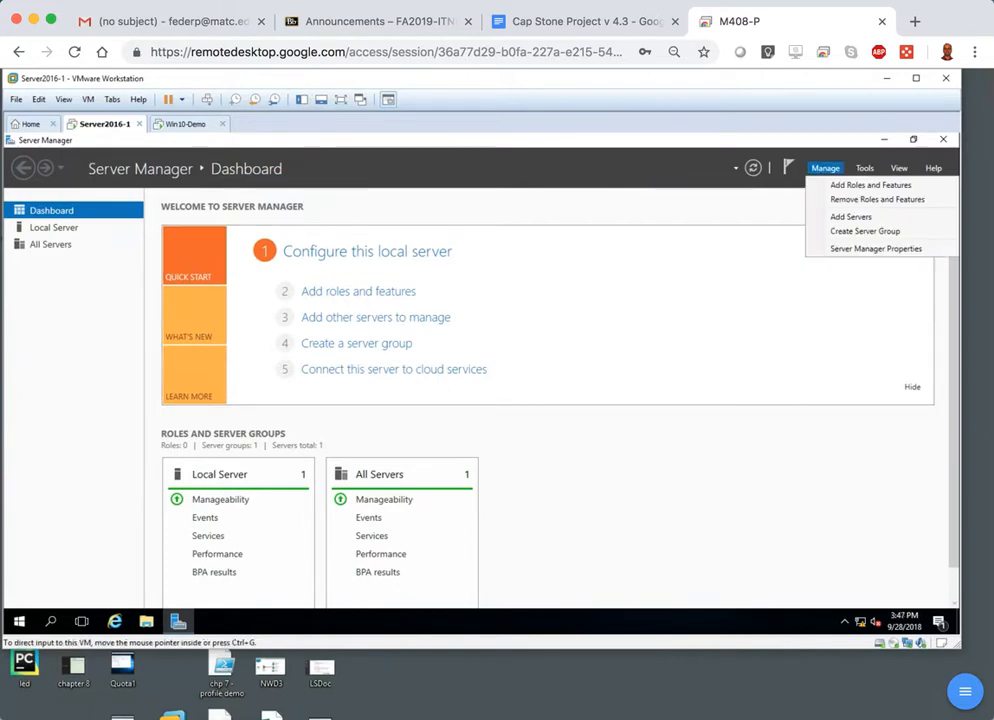
pyautogui.click(857, 187)
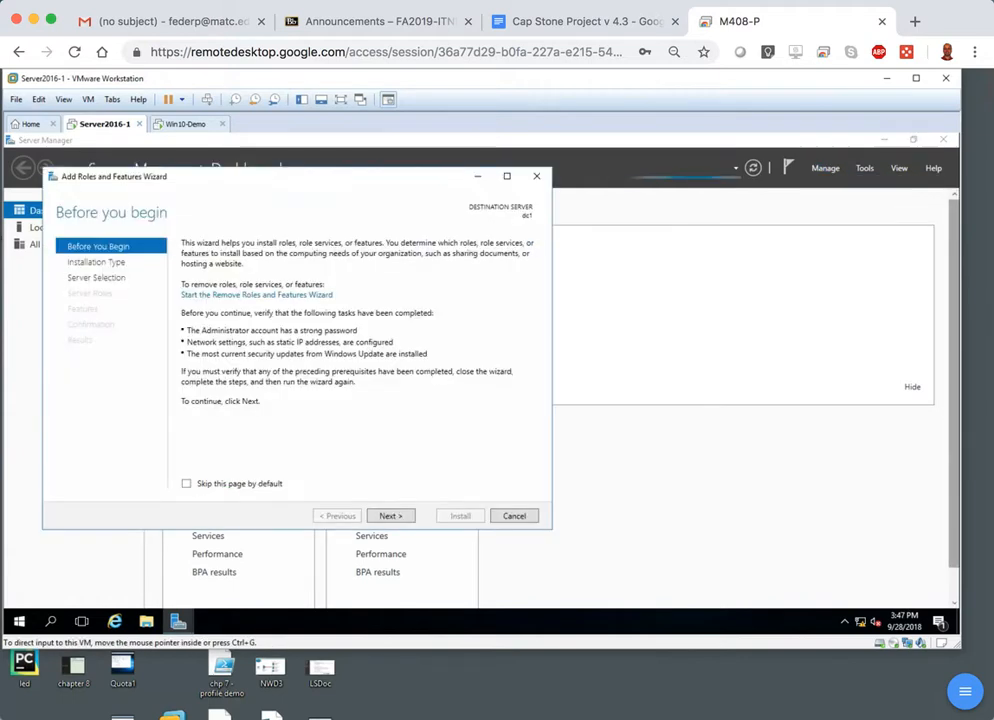
pyautogui.click(389, 516)
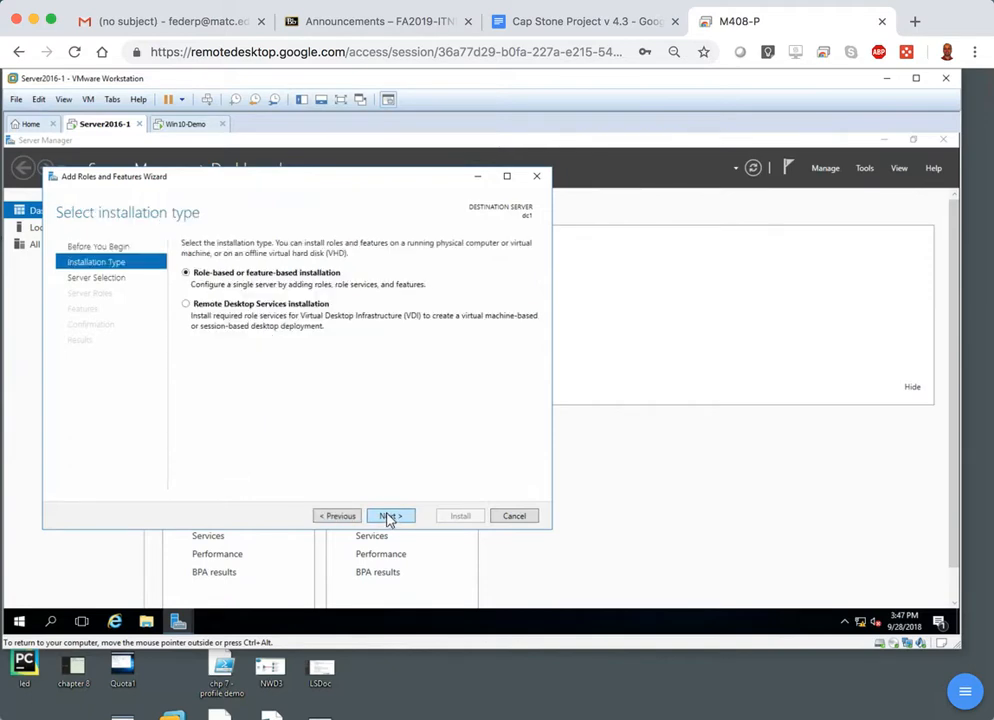
pyautogui.click(389, 516)
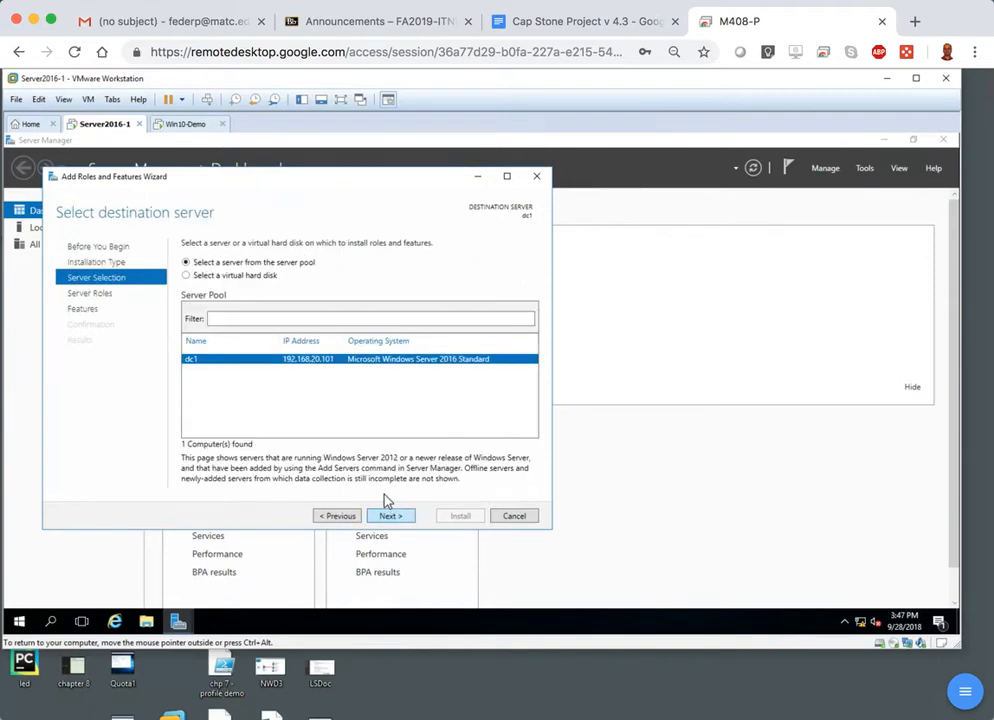
pyautogui.click(390, 516)
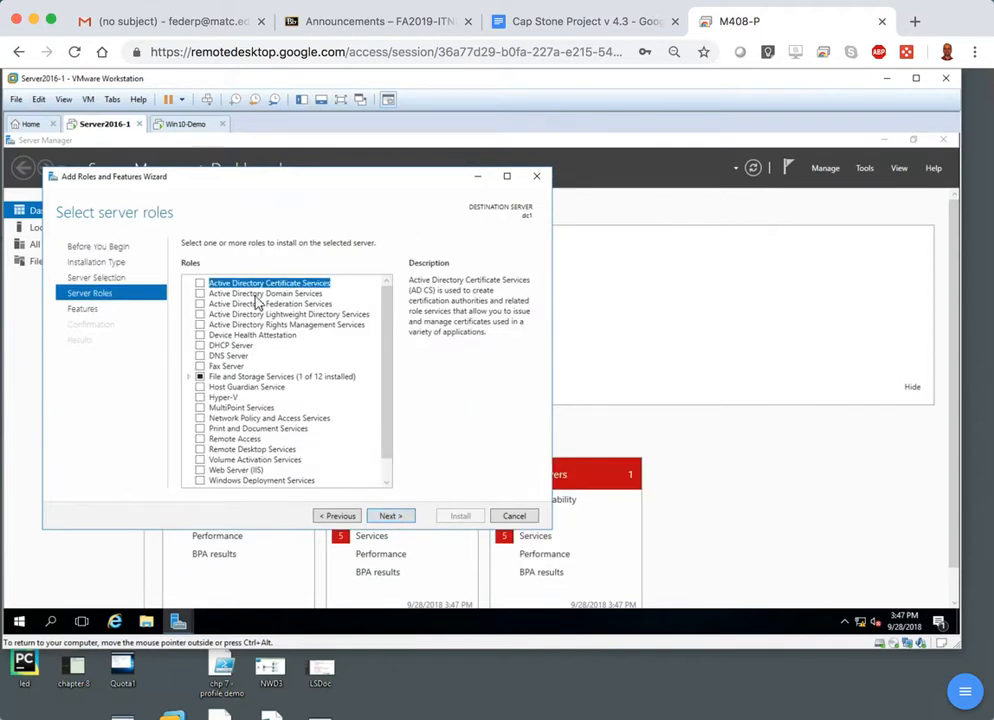
# Select the Active Directory Domain Services role with its required features, keep the default feature selection, and continue to the confirmation page.
pyautogui.click(201, 294)
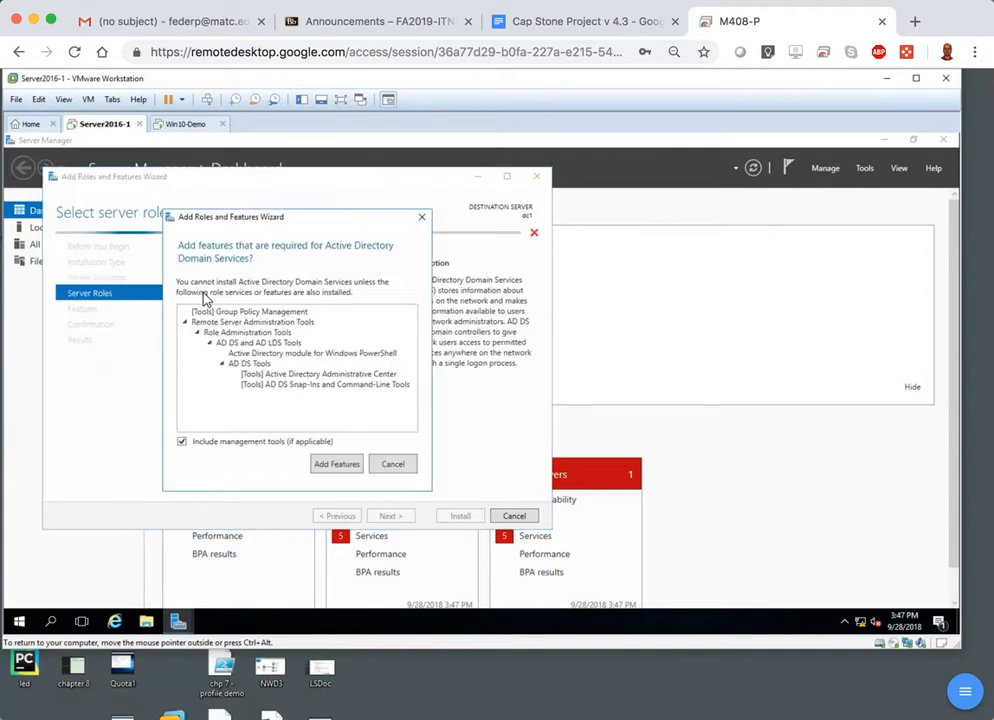
pyautogui.click(335, 464)
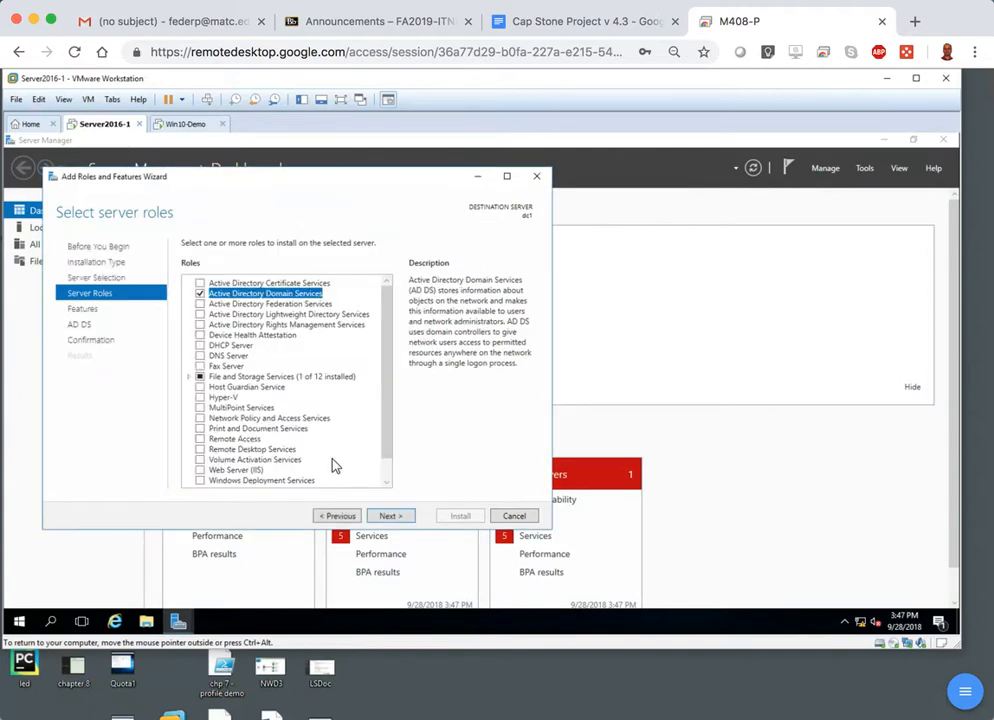
pyautogui.click(390, 516)
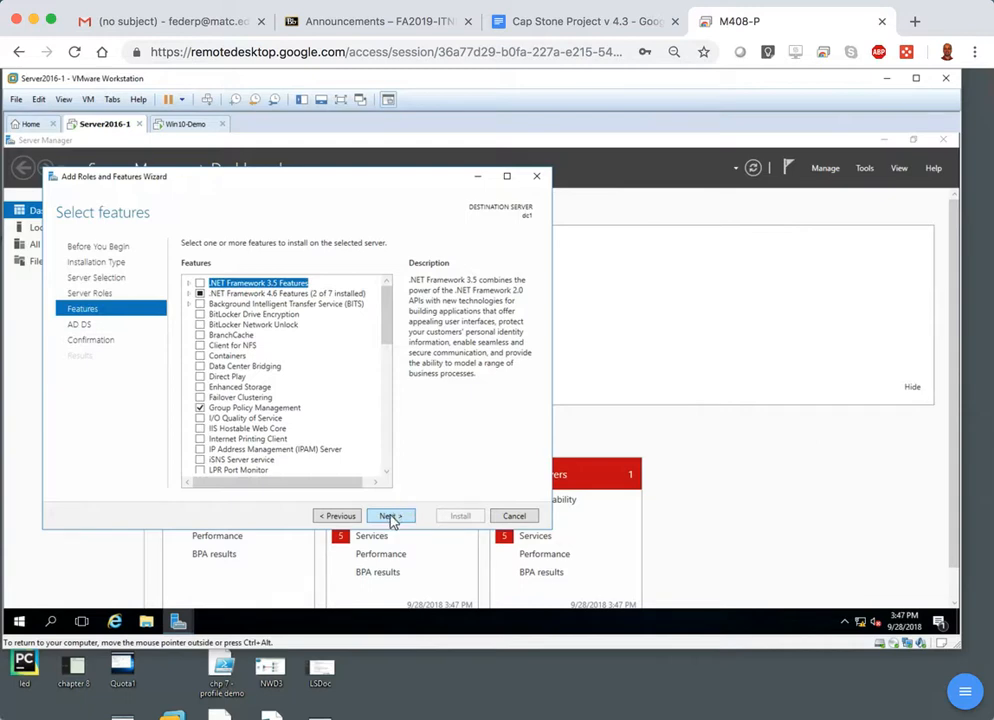
pyautogui.click(390, 516)
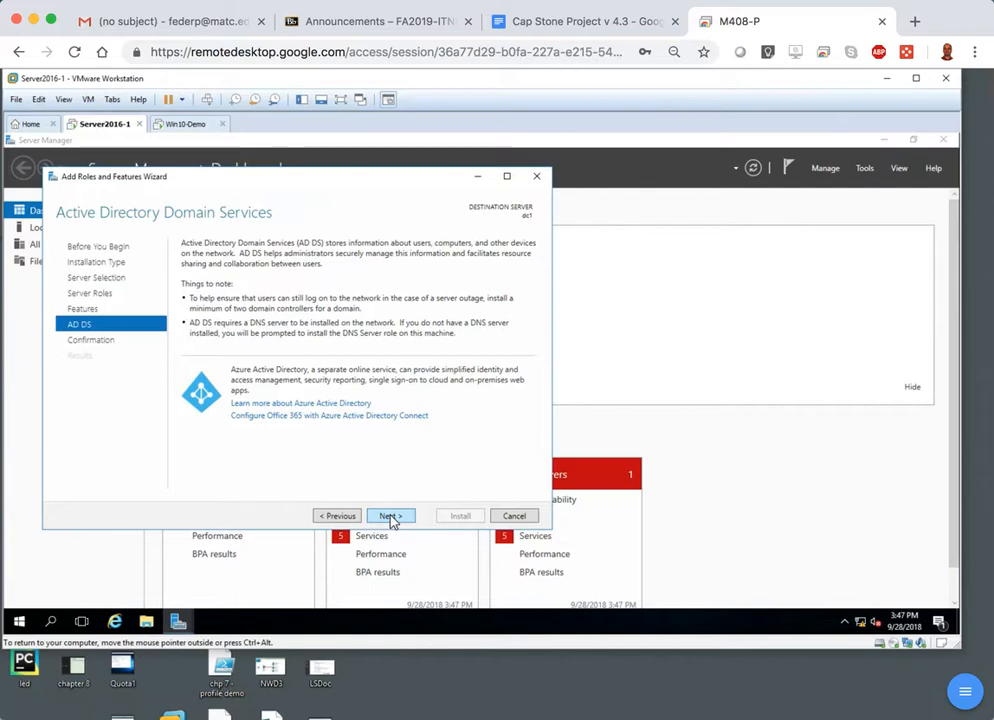
pyautogui.click(390, 516)
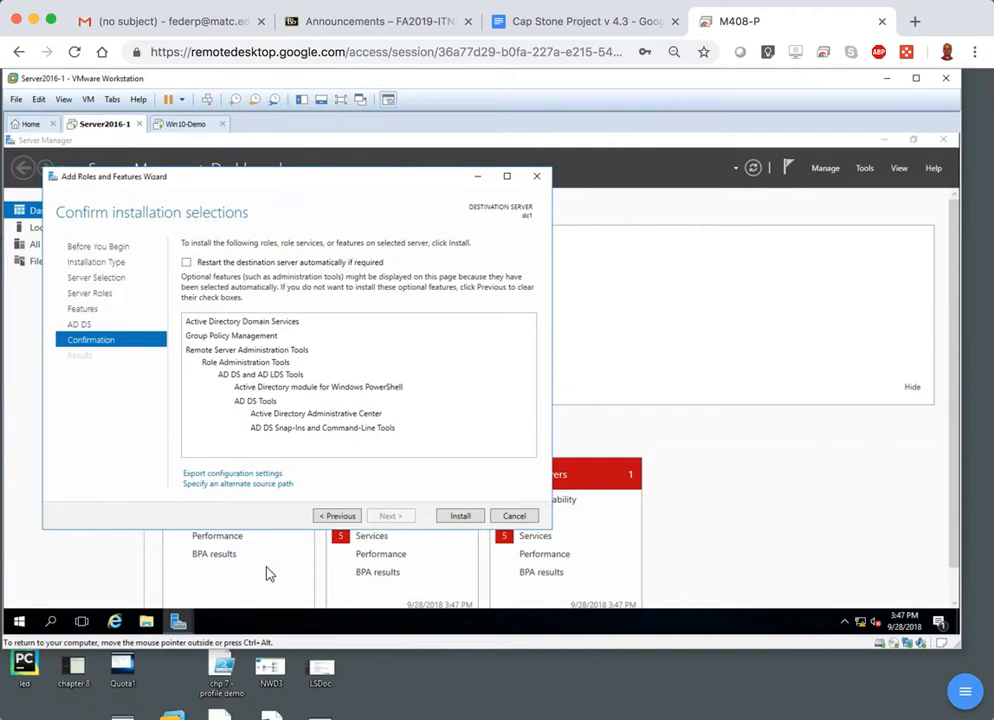
# Install the confirmed Active Directory Domain Services role on dc1 and close the wizard when the installation is complete.
pyautogui.click(20, 624)
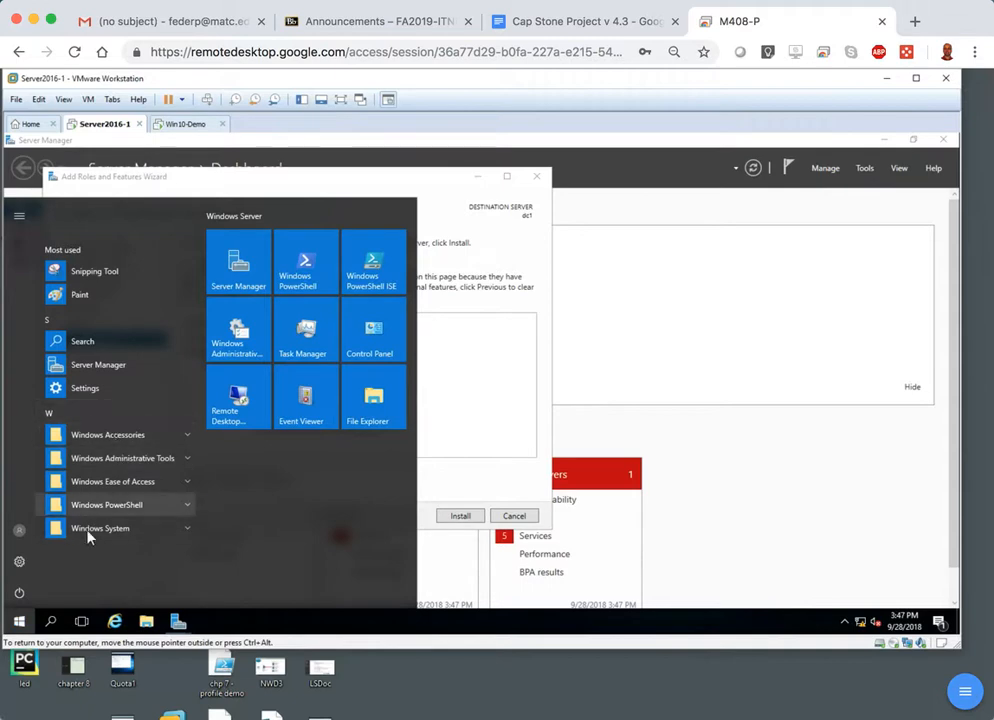
pyautogui.click(20, 621)
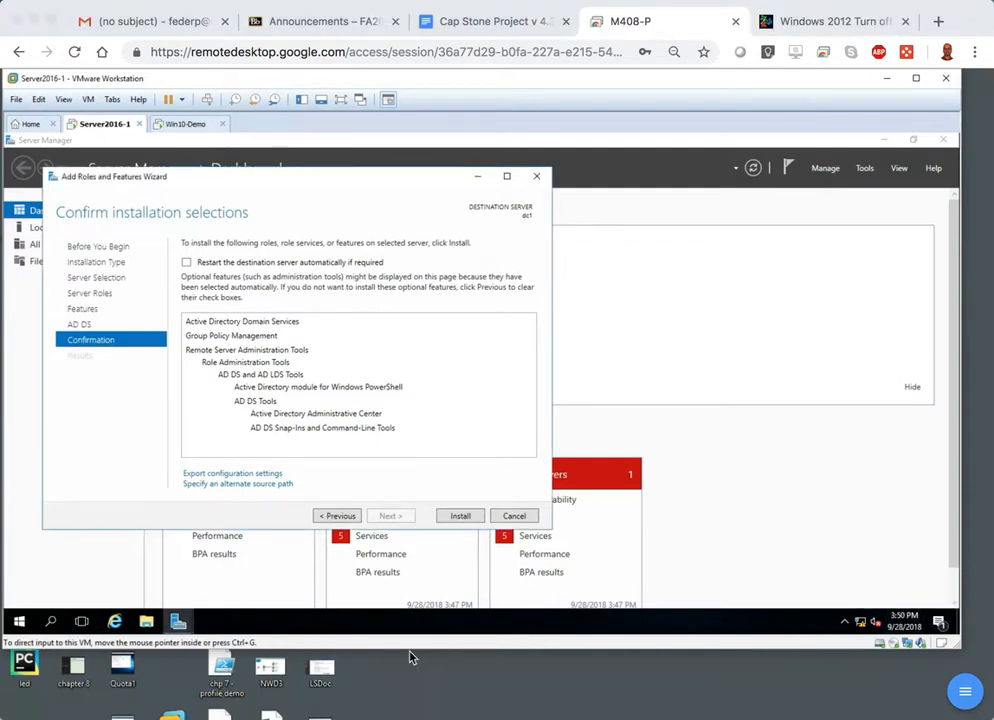
pyautogui.click(466, 517)
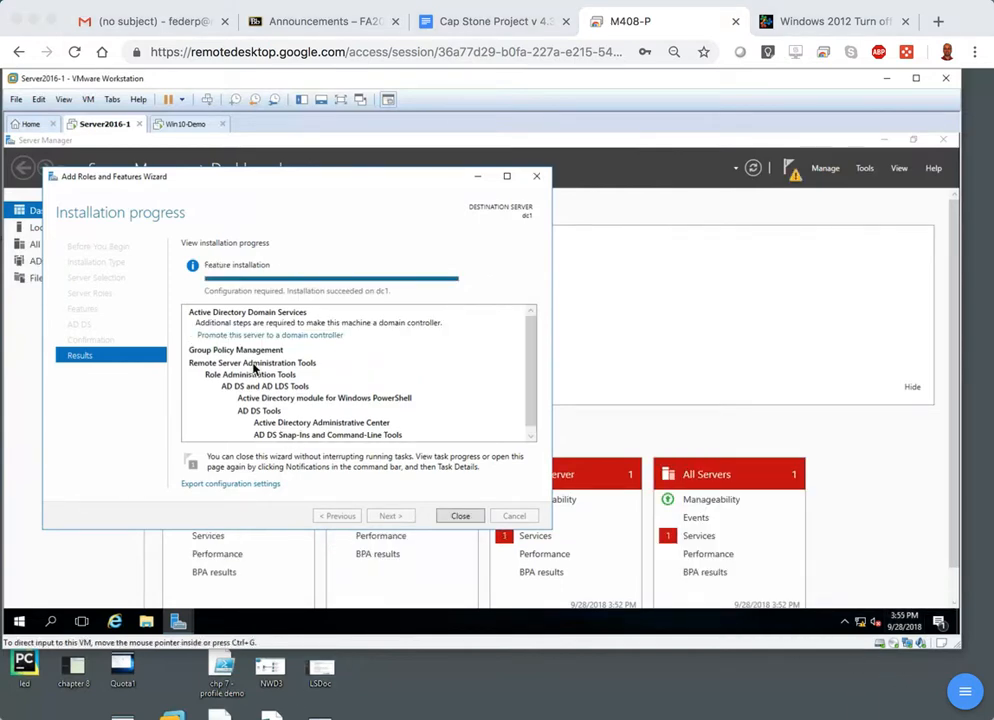
pyautogui.click(462, 521)
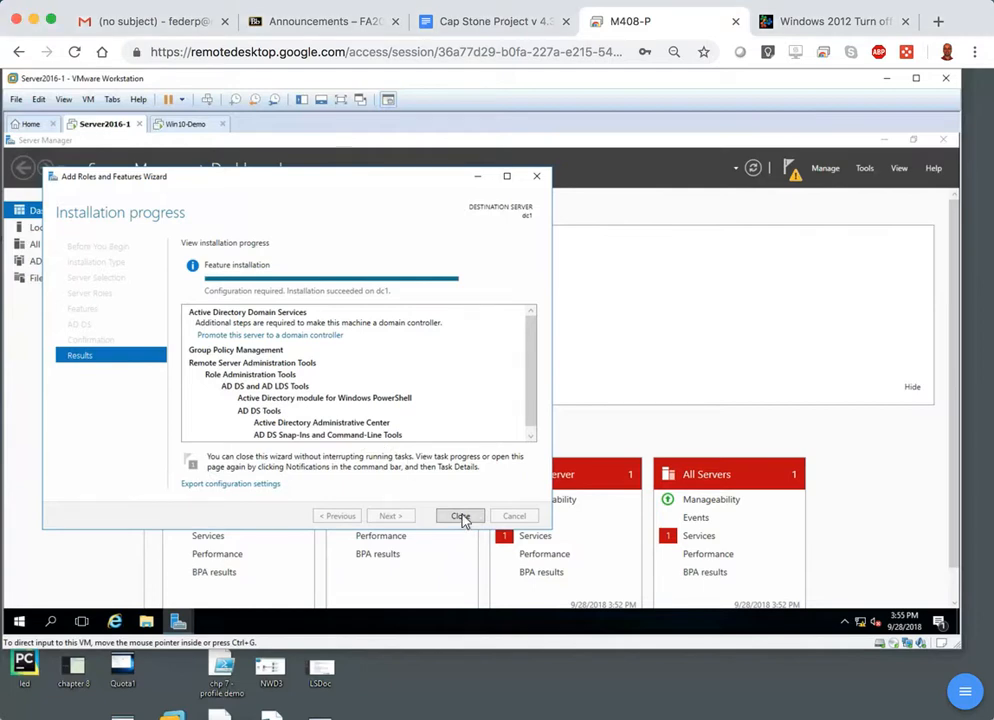
# Start promoting the server to a domain controller from the post-deployment notification, choosing to add a new forest.
pyautogui.click(793, 175)
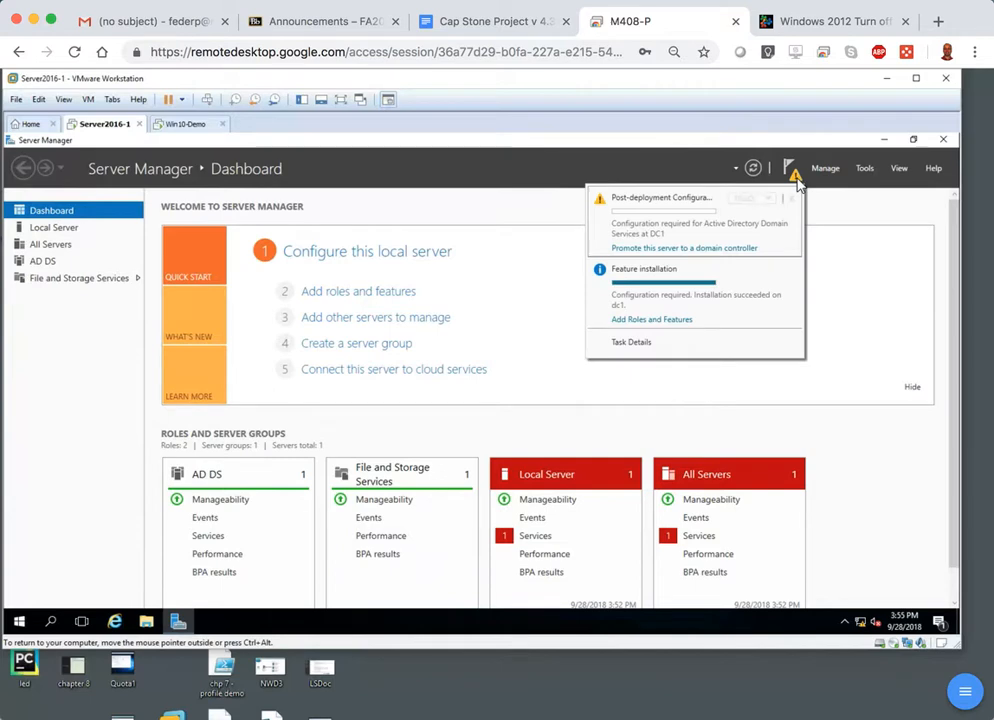
pyautogui.click(638, 250)
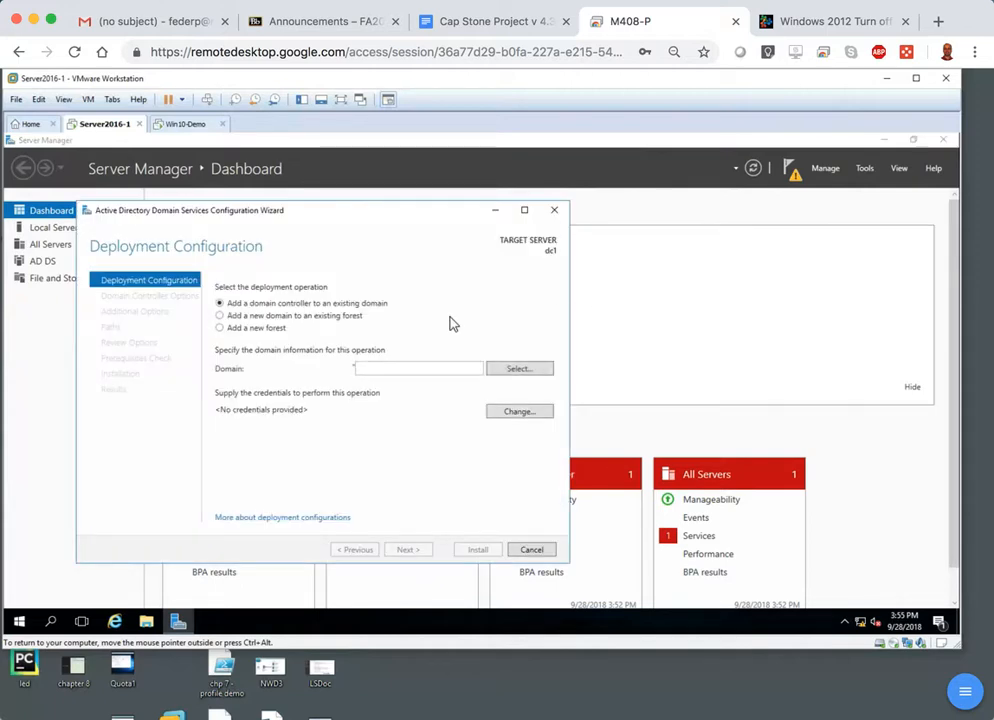
pyautogui.click(262, 334)
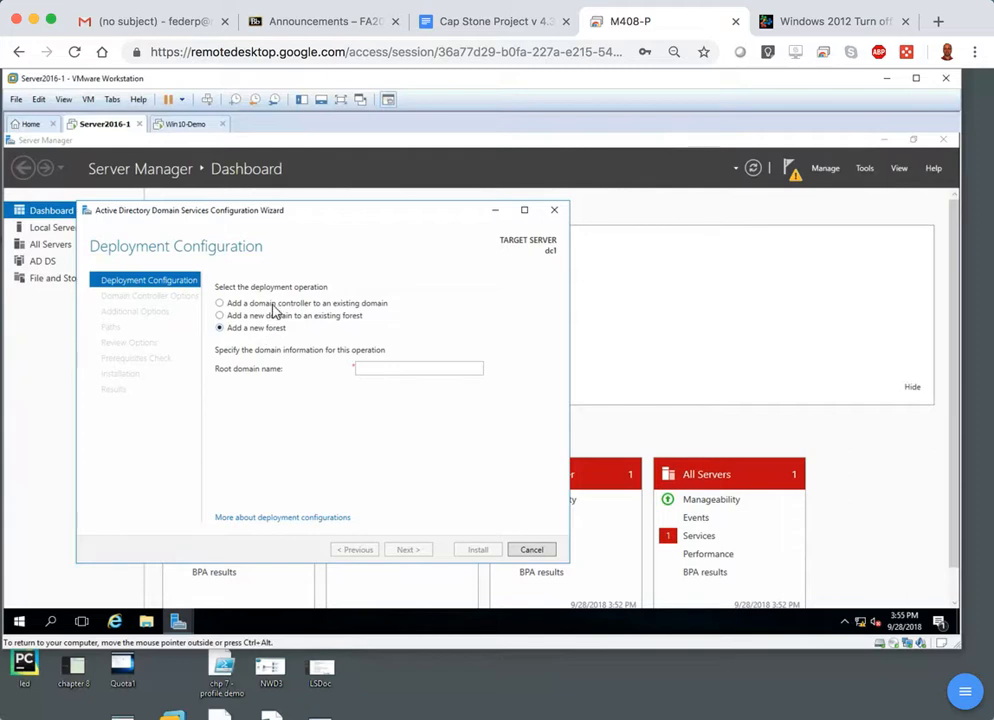
# Set the new forest's root domain name to ad.4drubrikPEF.com and continue to the domain controller options.
pyautogui.click(383, 370)
pyautogui.write('ad')
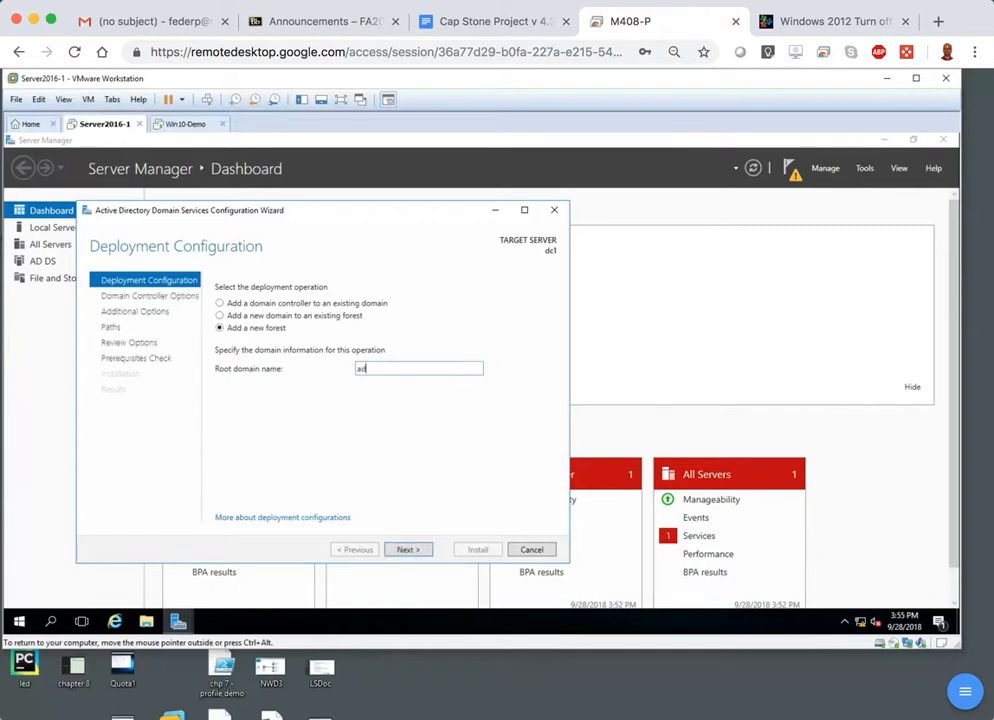
pyautogui.write('.4drubrikPEF.com')
pyautogui.click(410, 551)
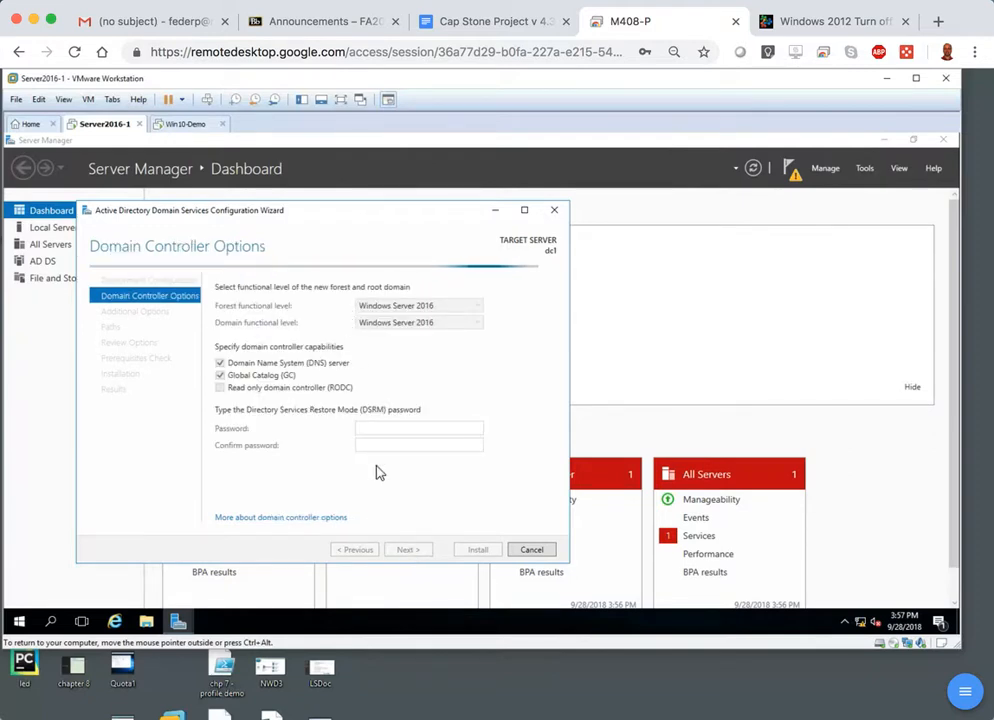
# Enter and confirm the Directory Services Restore Mode password, keeping the default functional levels and capabilities, and continue.
pyautogui.click(373, 427)
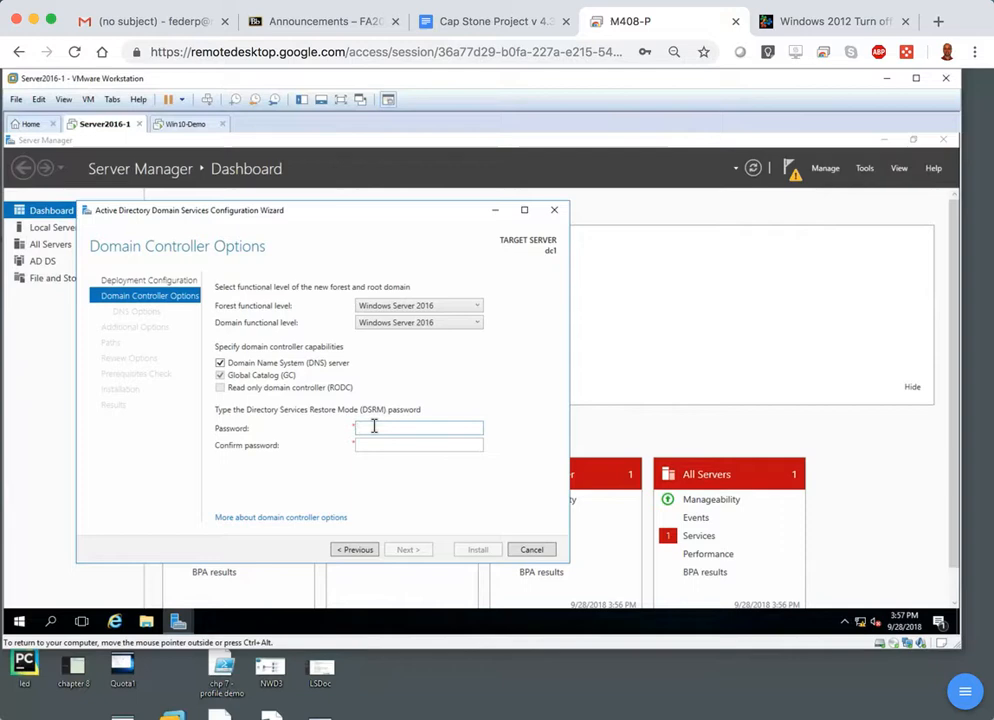
pyautogui.write('P')
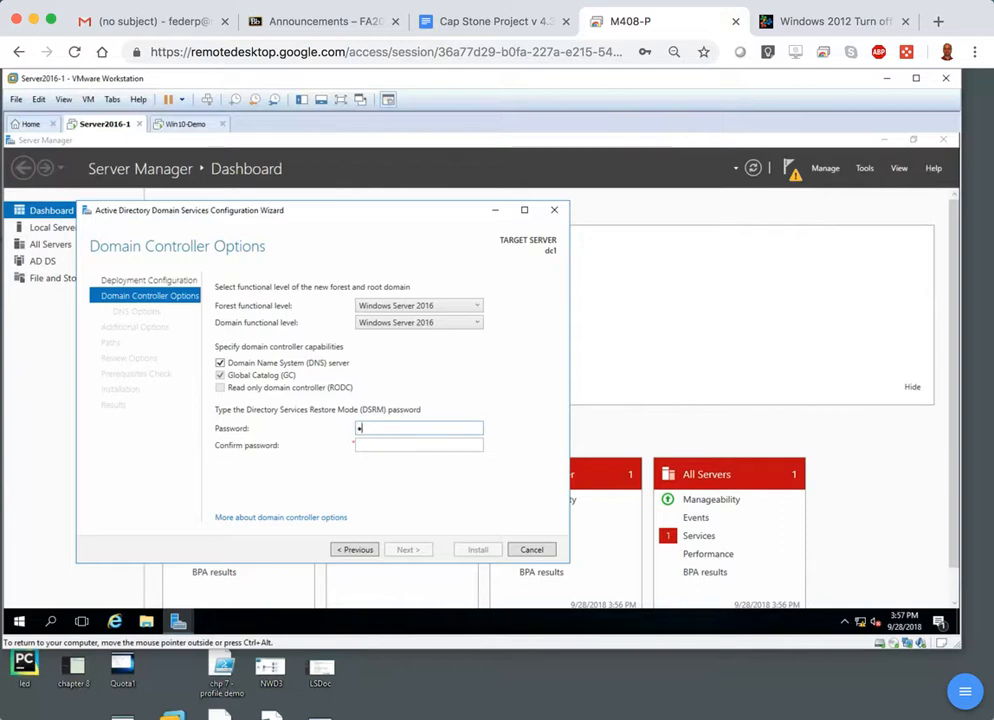
pyautogui.write('assword123')
pyautogui.press('Tab')
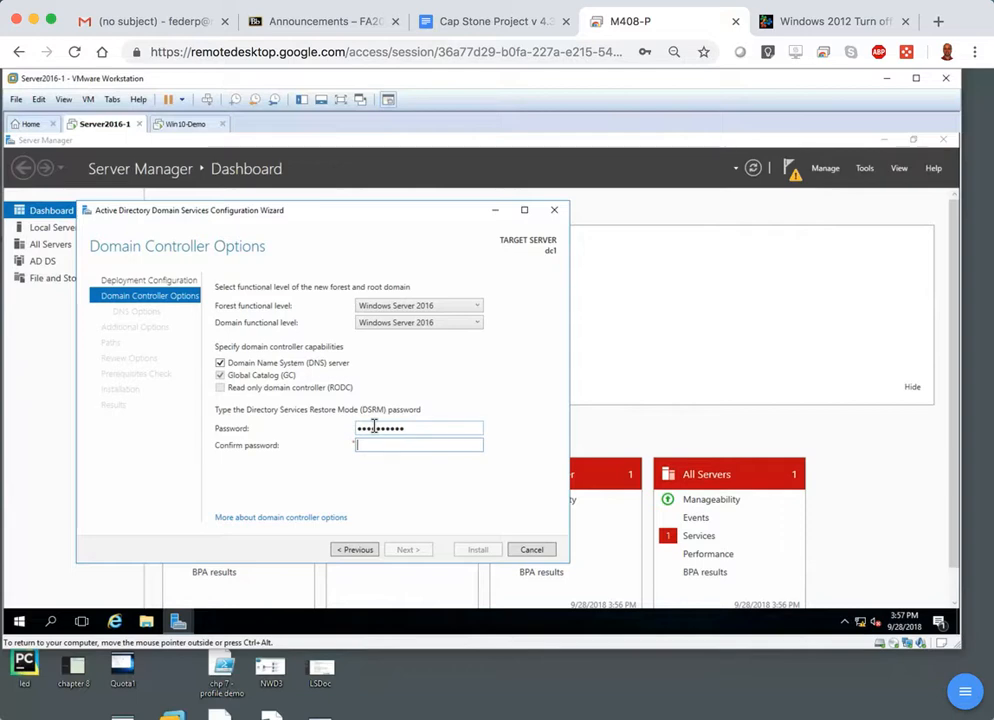
pyautogui.write('Password123')
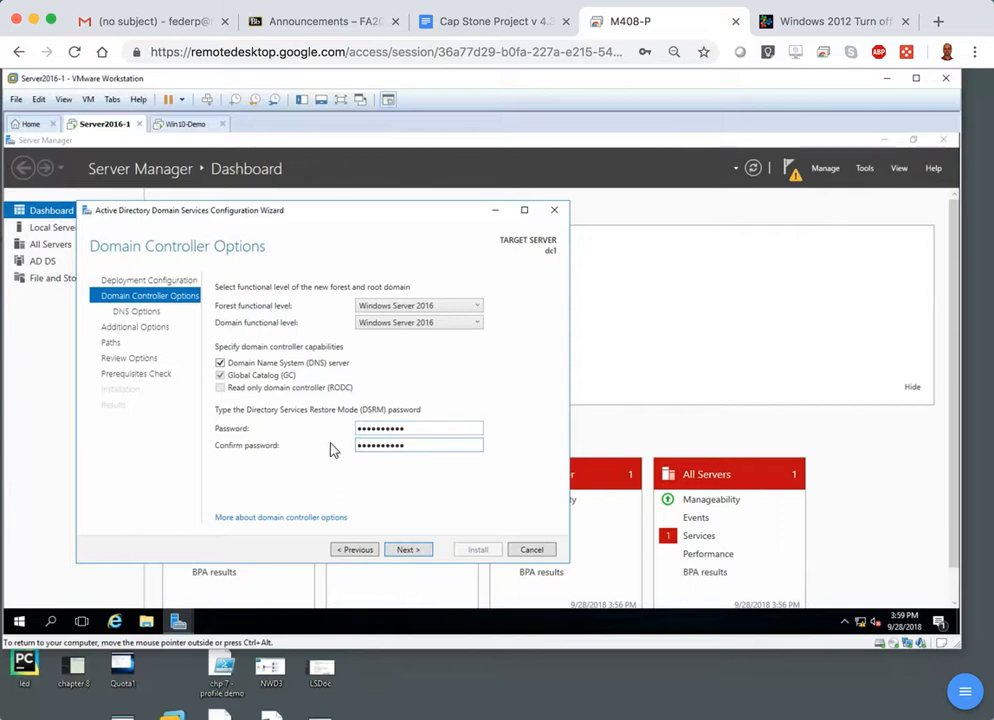
pyautogui.click(408, 552)
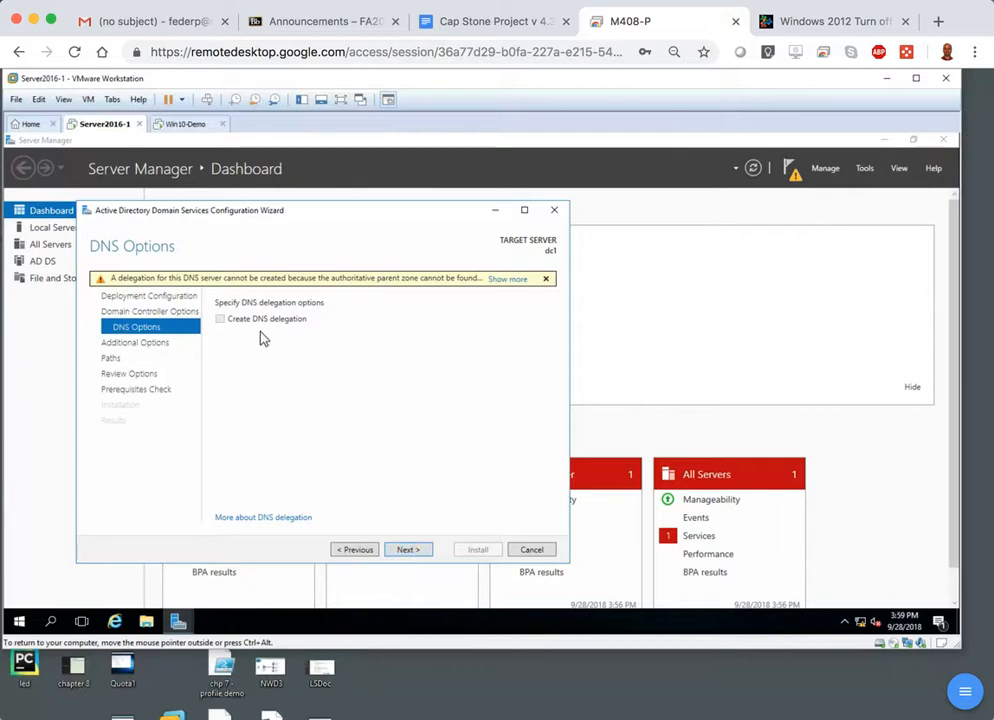
# Accept the default DNS options, the NetBIOS domain name AD, and the database, log files and SYSVOL folder paths.
pyautogui.click(408, 551)
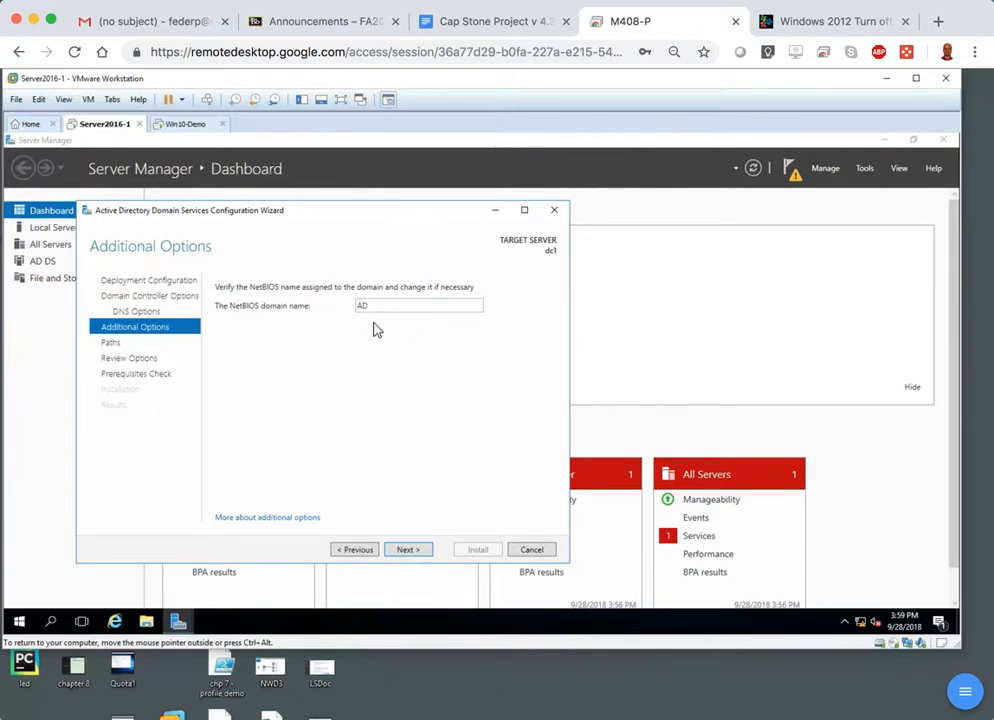
pyautogui.click(407, 550)
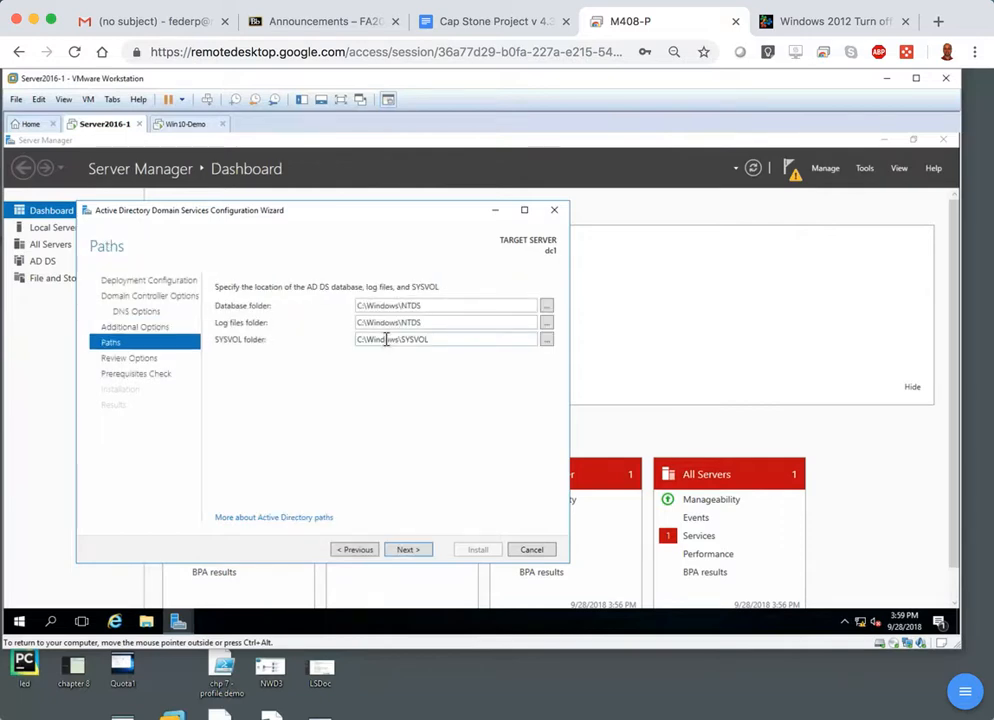
pyautogui.click(410, 553)
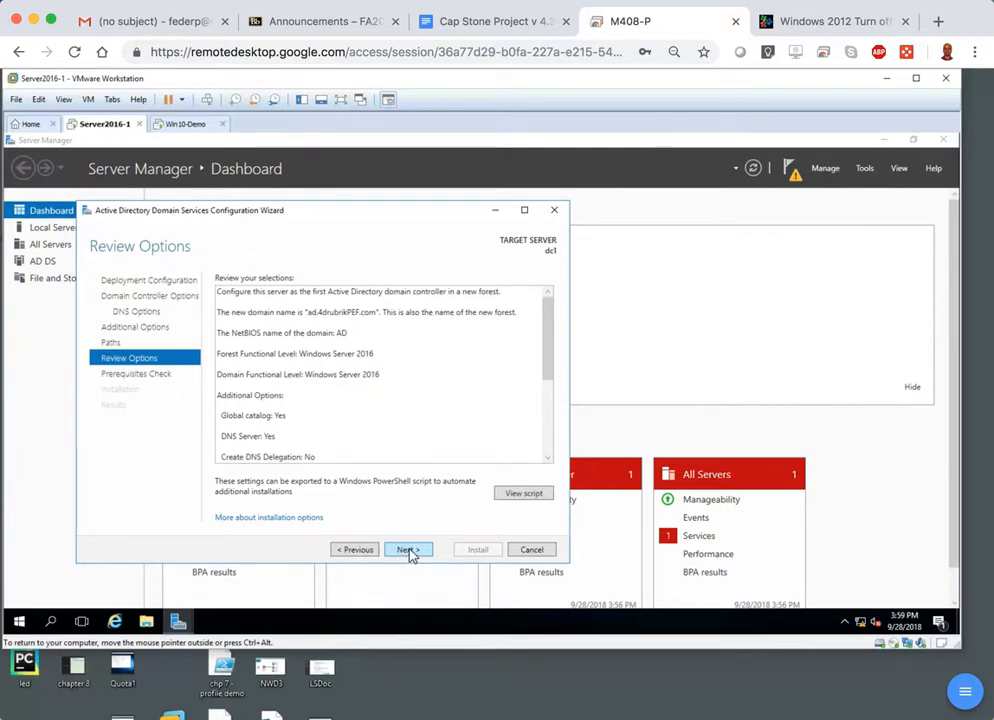
# Accept the reviewed options, look through the prerequisites check results, and start the domain controller installation.
pyautogui.click(408, 551)
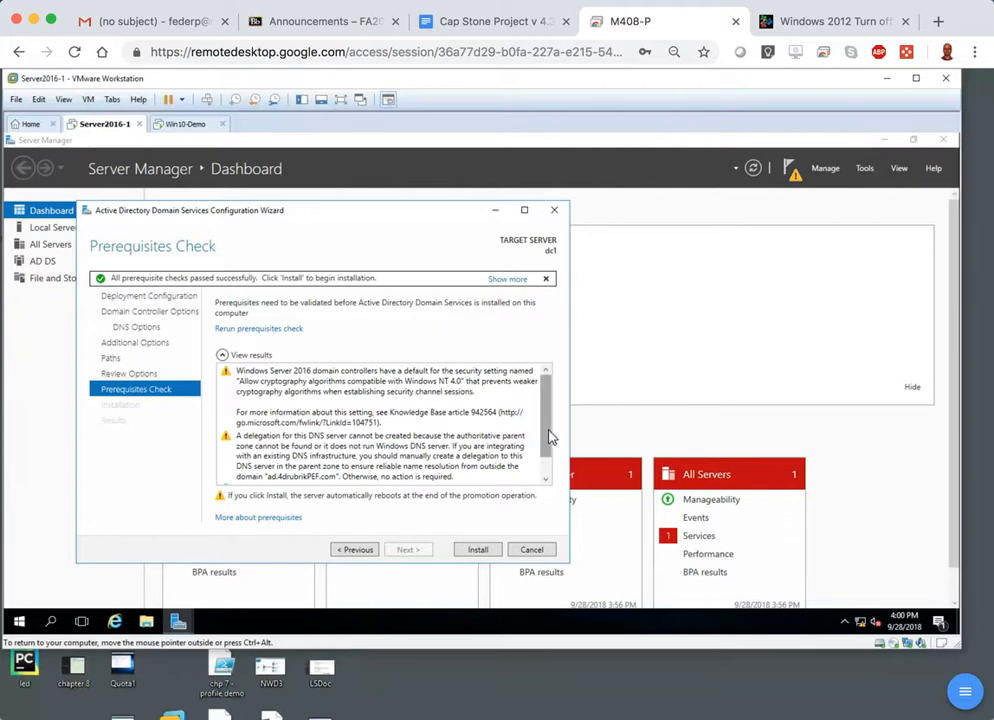
pyautogui.moveTo(548, 440); pyautogui.dragTo(548, 467)
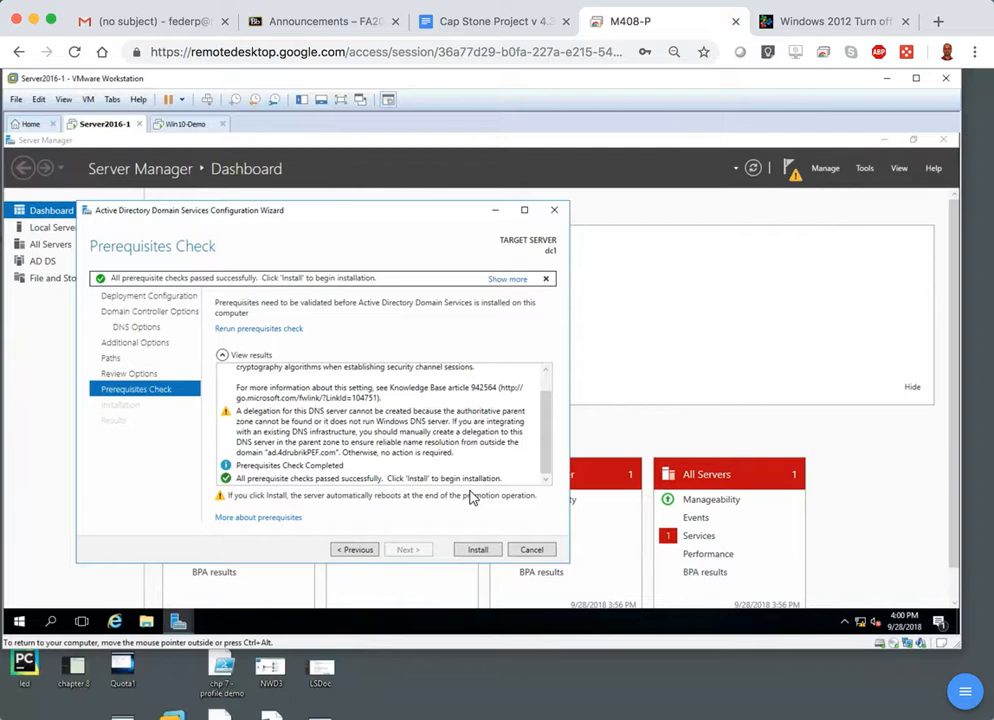
pyautogui.click(477, 551)
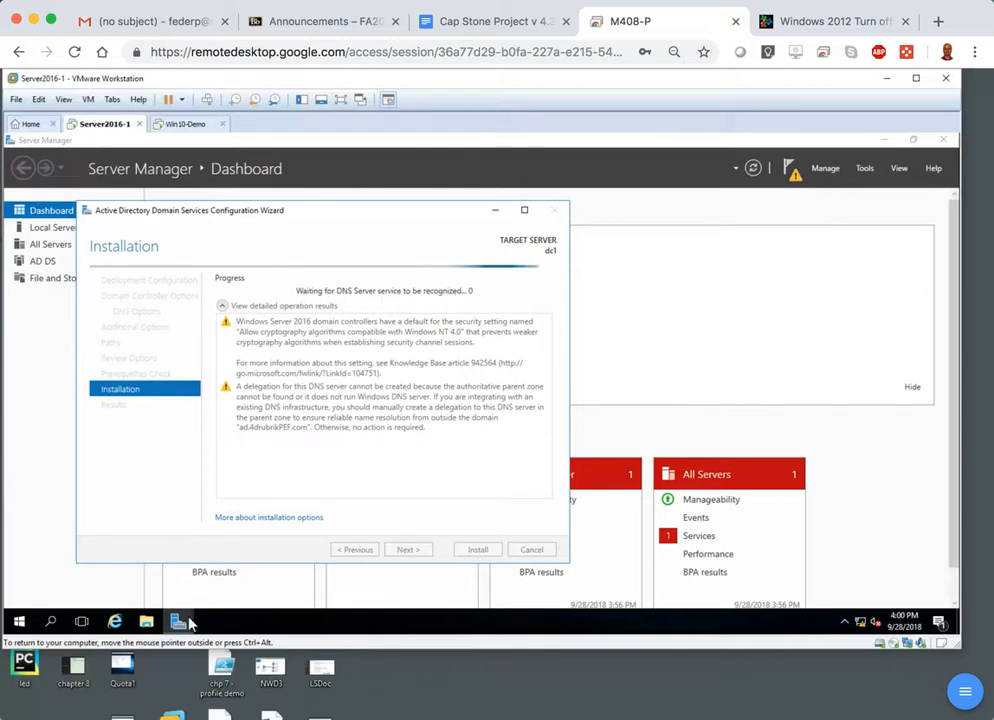
# Open Computer Management and view the user accounts under Local Users and Groups.
pyautogui.moveTo(182, 622)
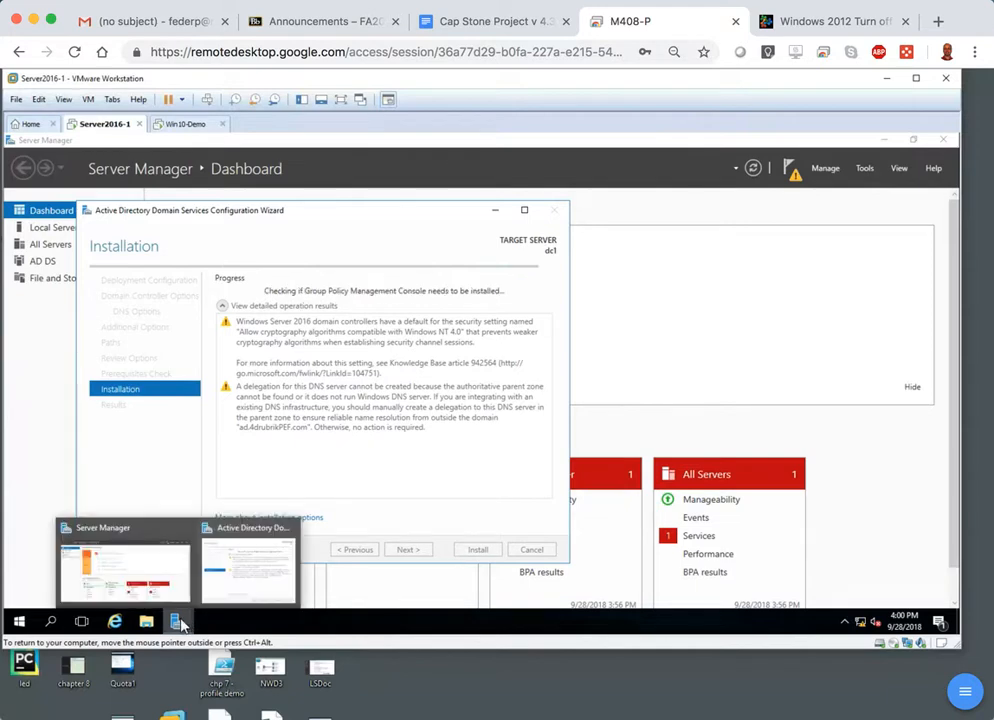
pyautogui.rightClick(20, 622)
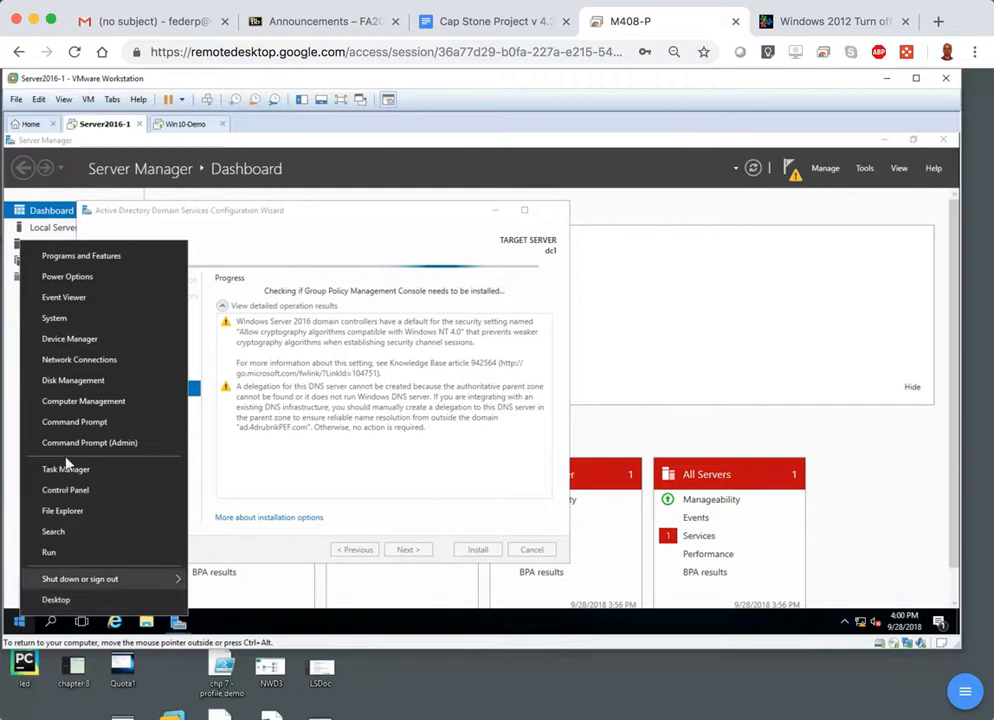
pyautogui.click(115, 401)
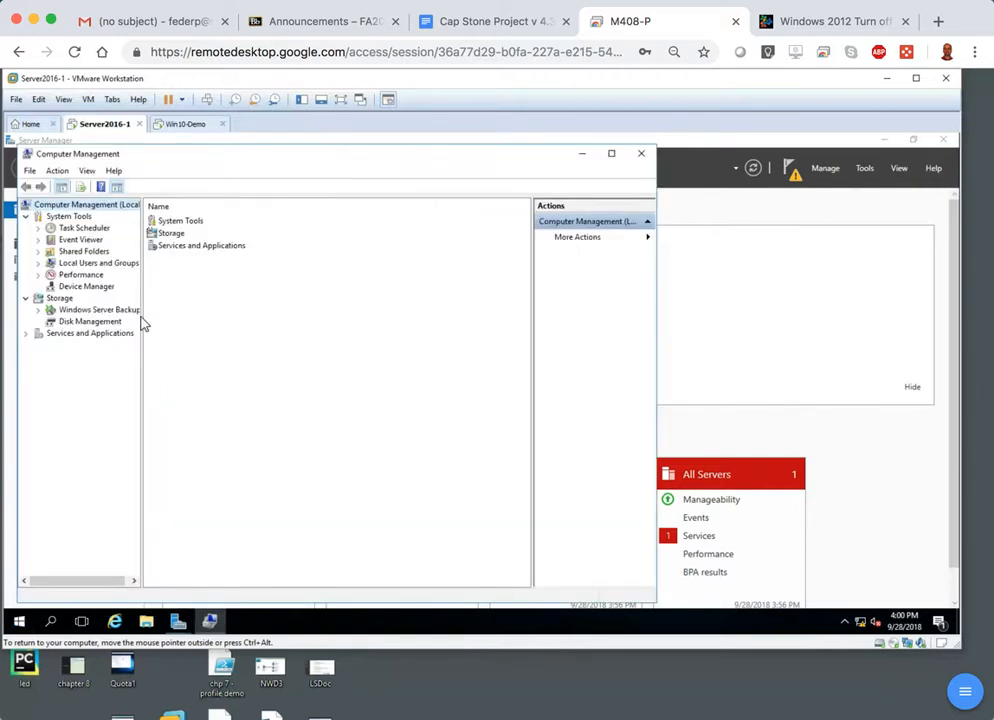
pyautogui.doubleClick(97, 264)
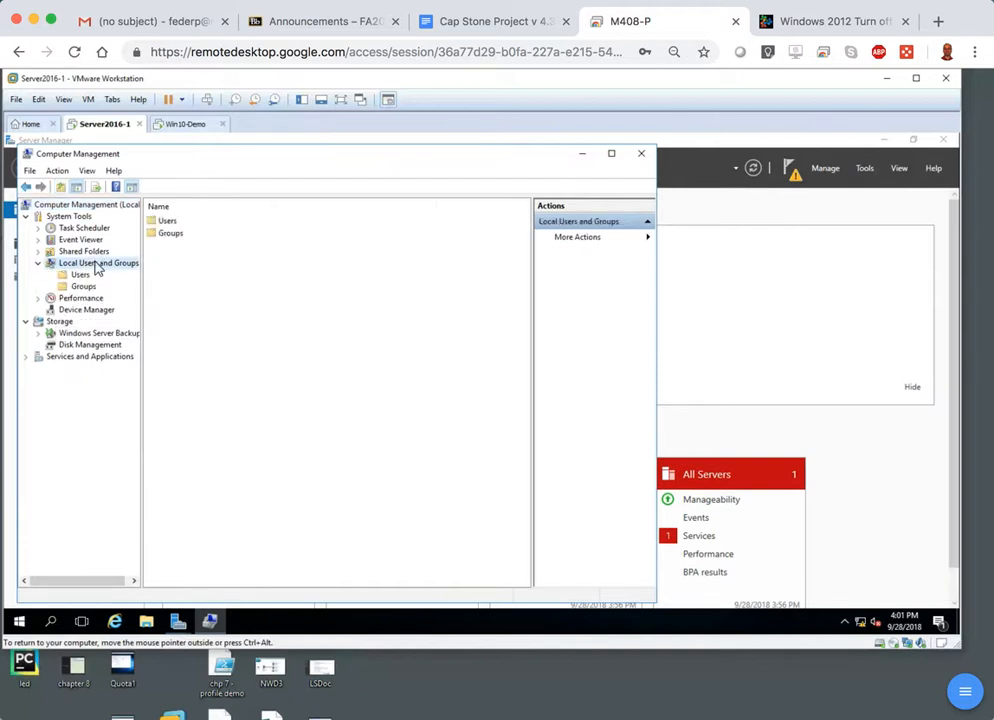
pyautogui.doubleClick(179, 223)
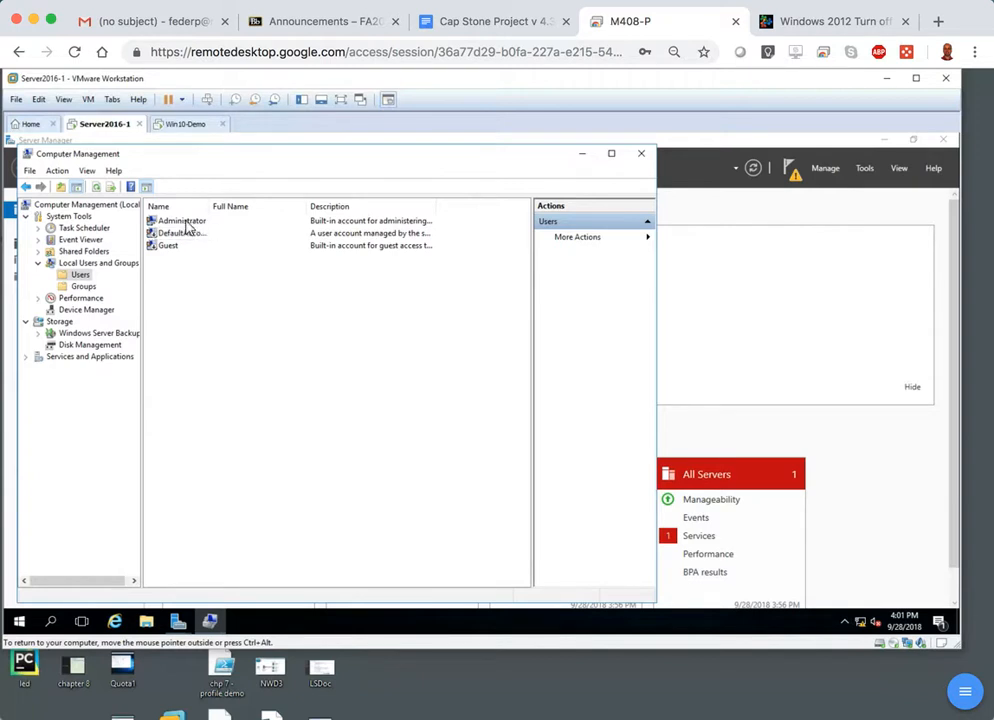
# View the actions available for the built-in Administrator account, including setting its password.
pyautogui.click(186, 222)
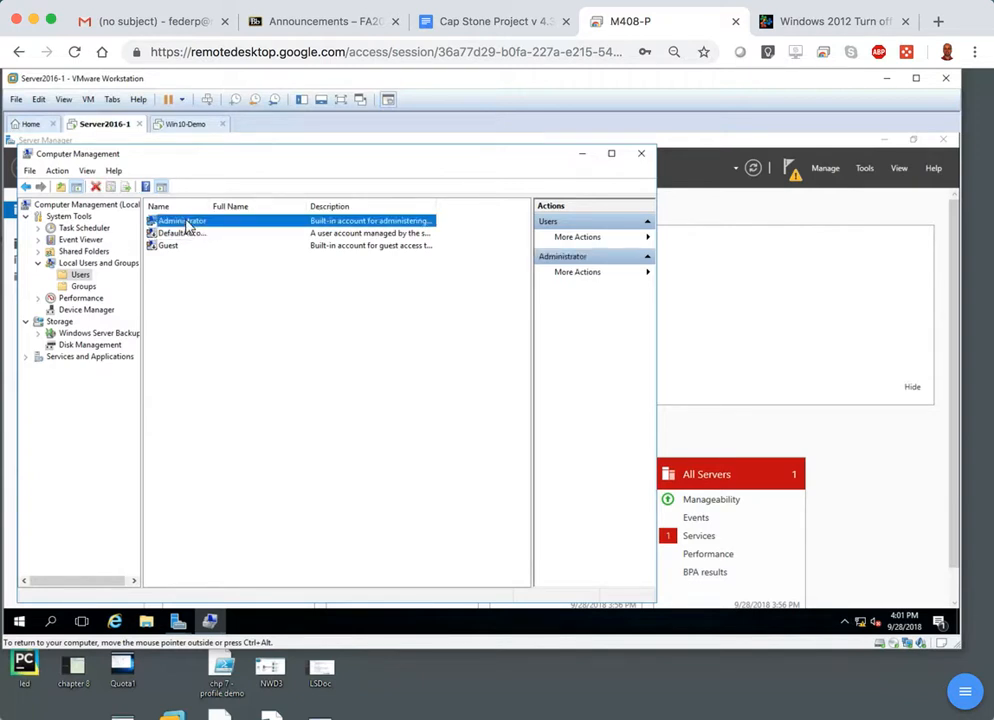
pyautogui.rightClick(186, 227)
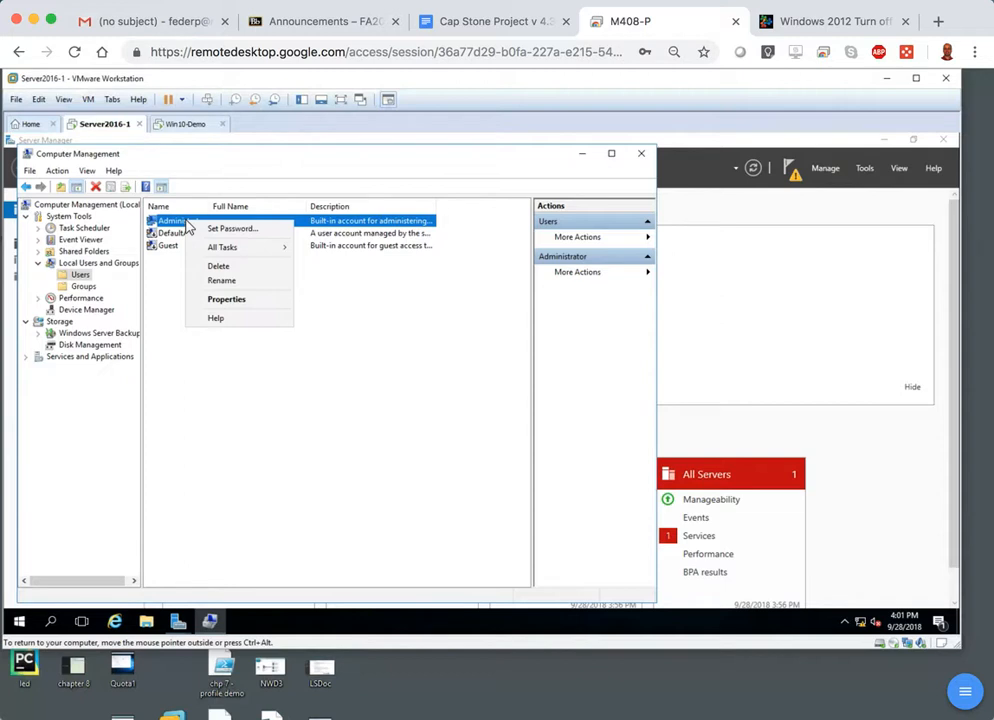
pyautogui.click(353, 371)
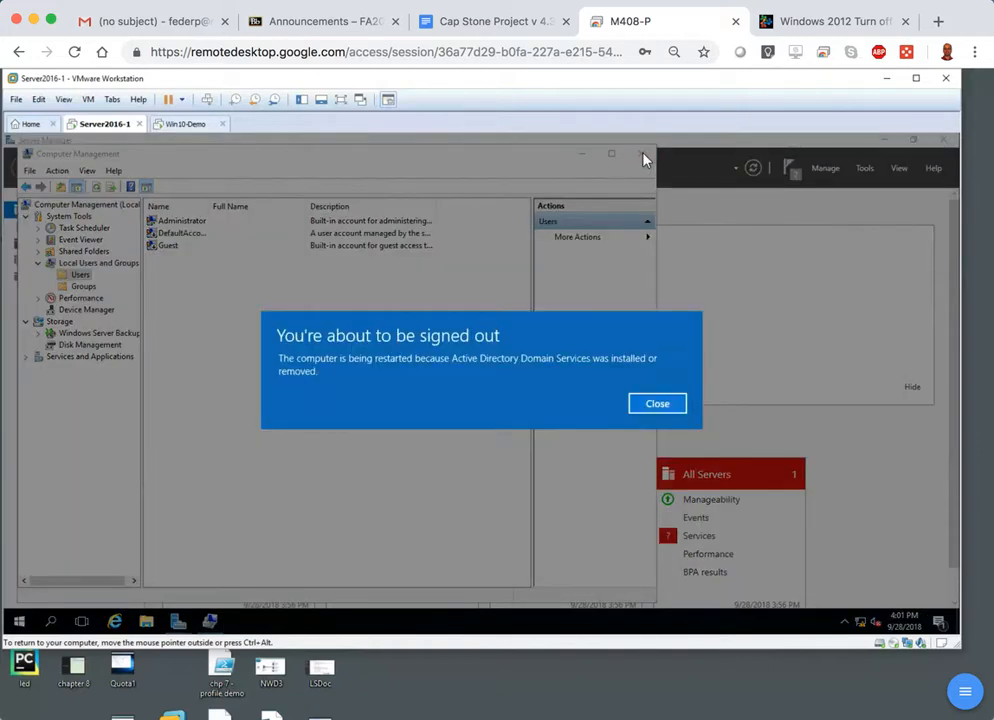
# Dismiss the sign-out notice, then close Computer Management and the completed domain controller configuration wizard.
pyautogui.click(661, 404)
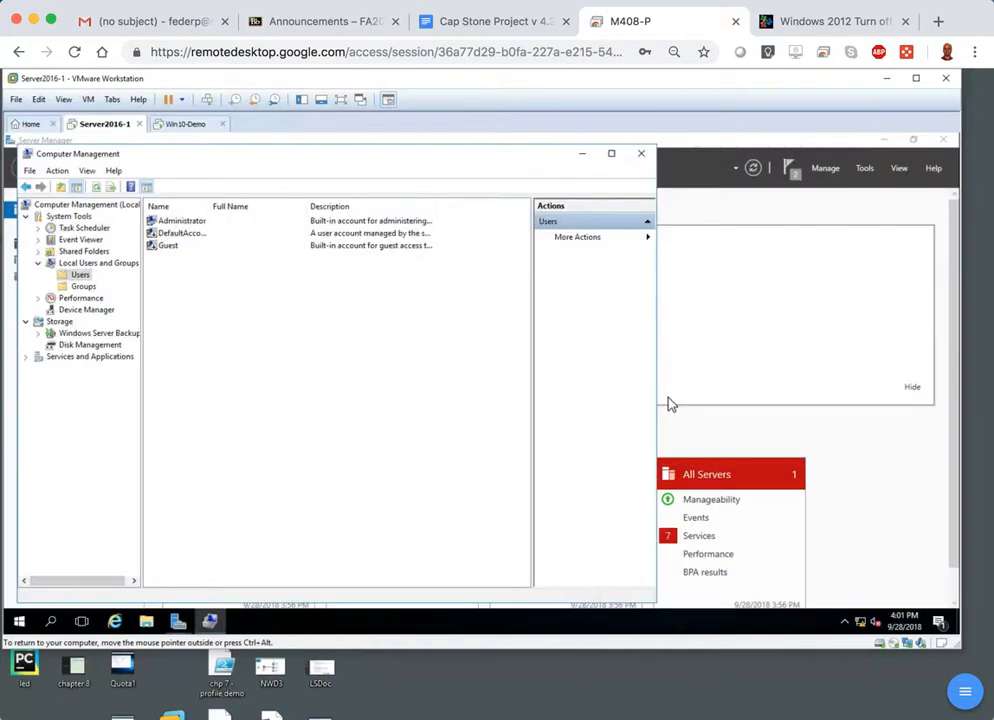
pyautogui.click(642, 160)
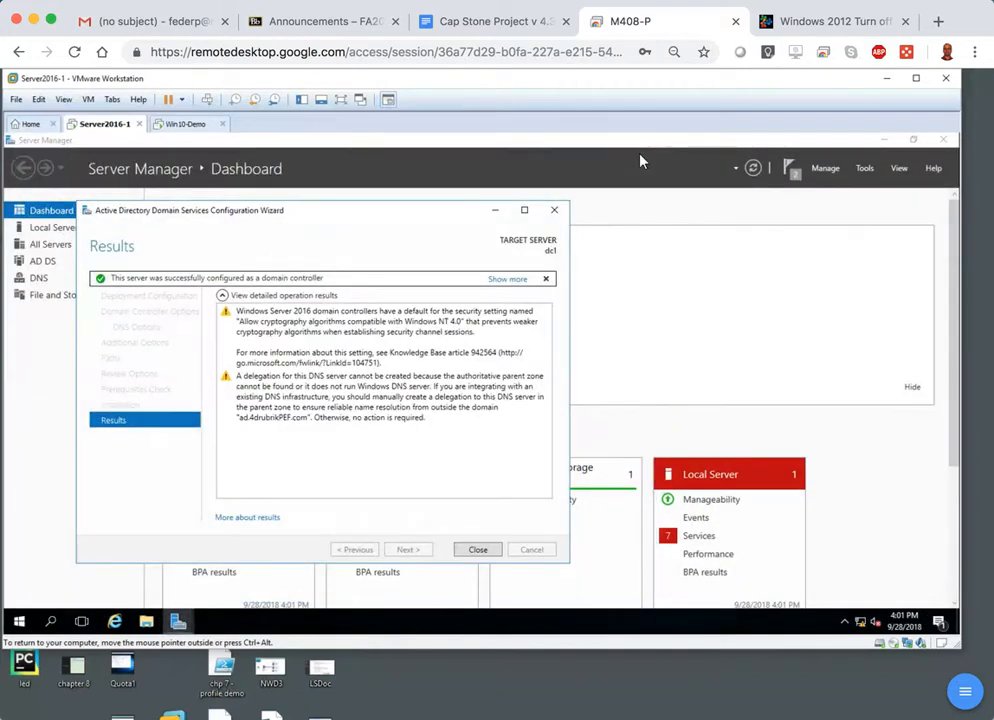
pyautogui.click(471, 553)
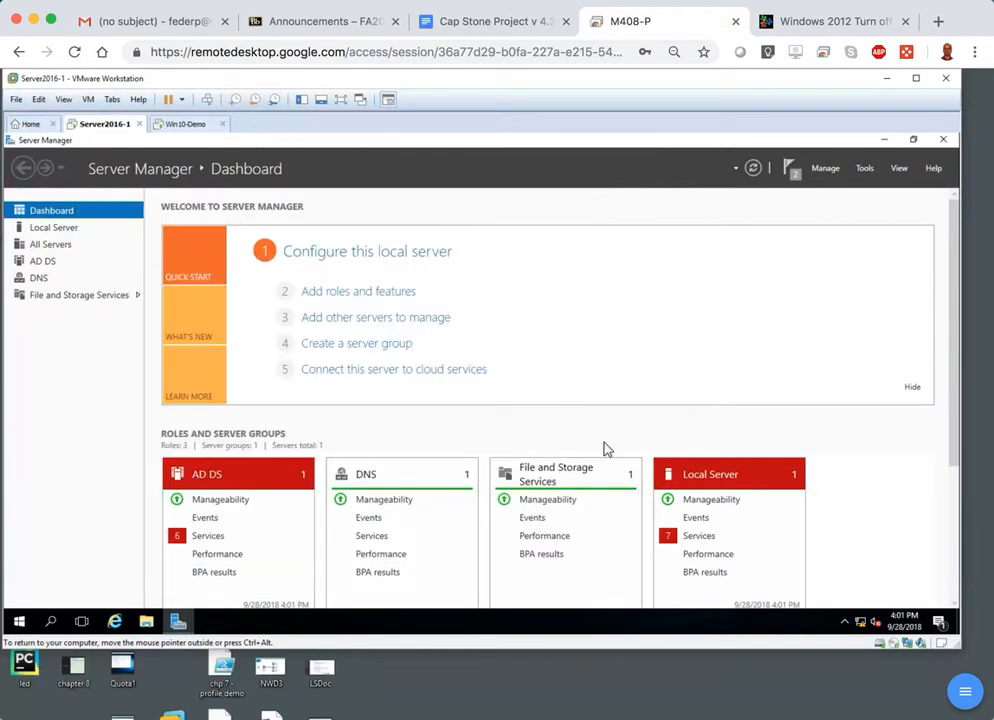
pyautogui.click(799, 182)
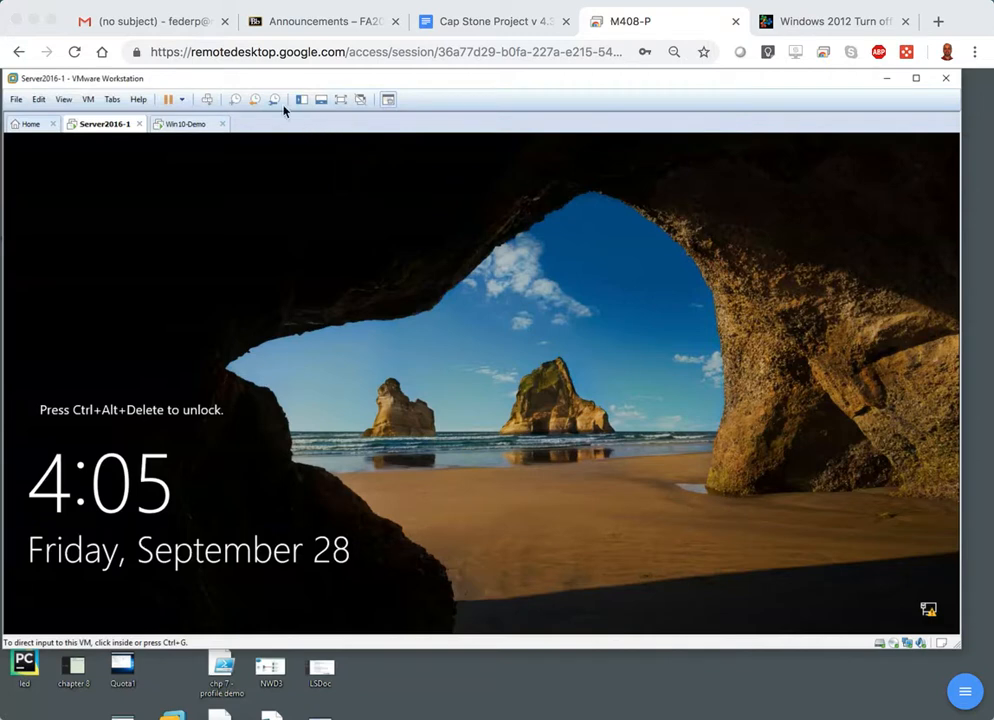
# Unlock Server2016-1 and sign in as AD\Administrator, retrying with the correct account password.
pyautogui.click(208, 102)
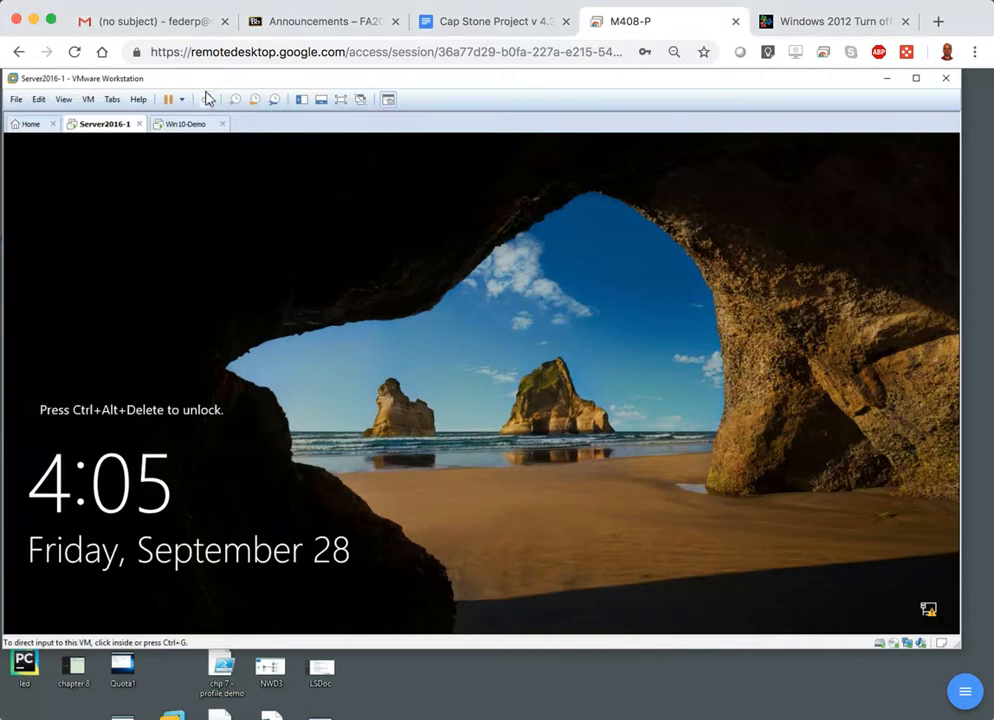
pyautogui.click(208, 102)
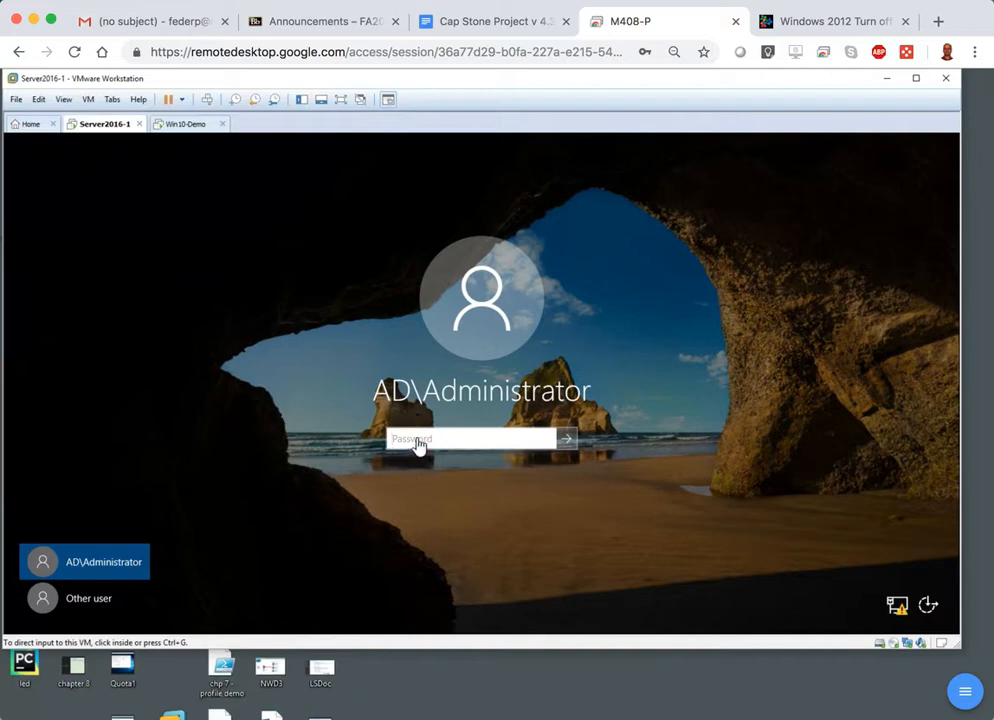
pyautogui.click(418, 438)
pyautogui.write('P')
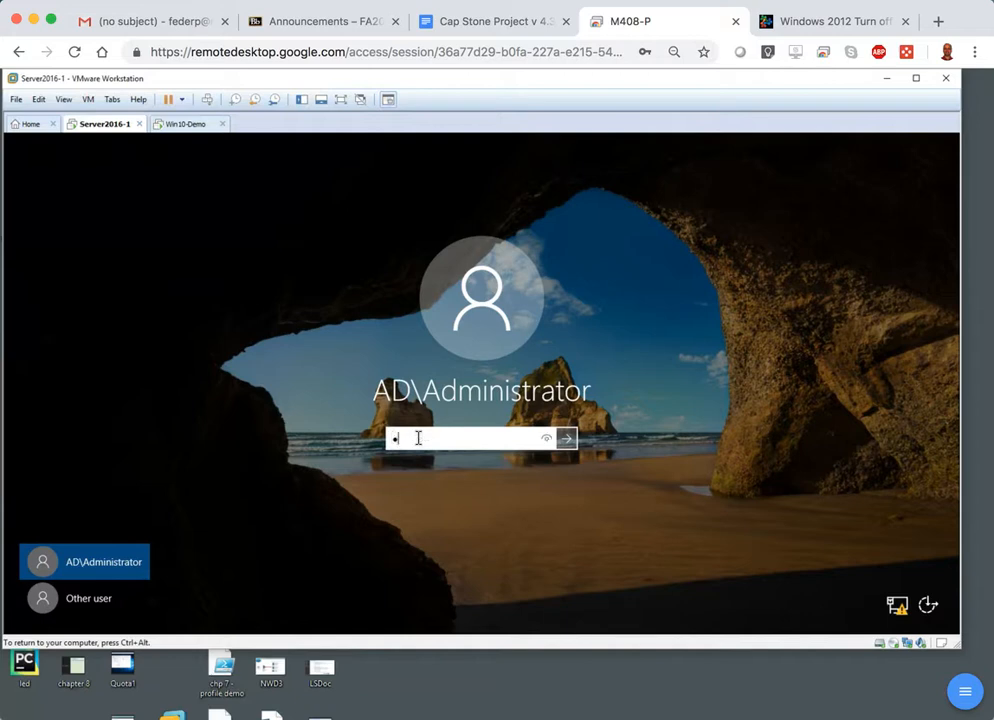
pyautogui.write('a$$')
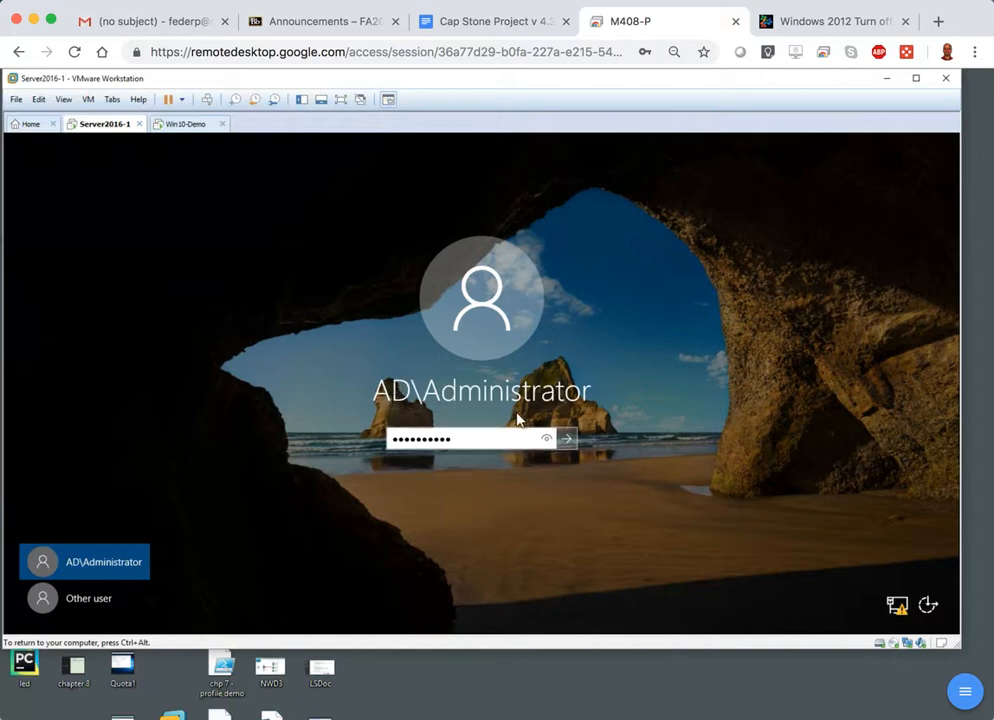
pyautogui.click(568, 440)
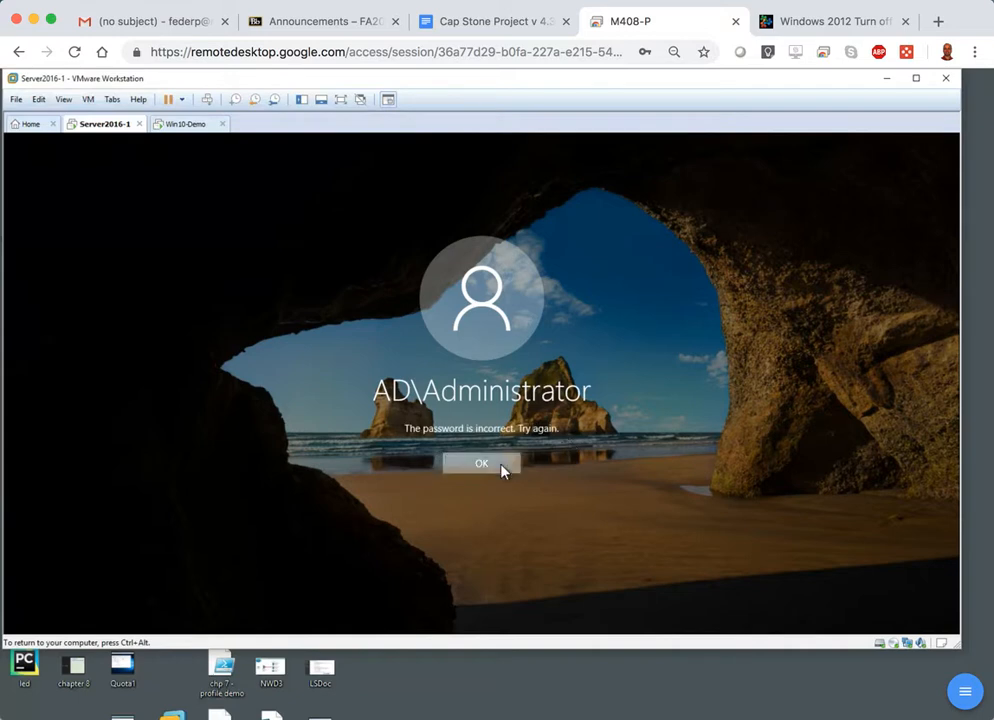
pyautogui.click(501, 468)
pyautogui.write('•••••••••')
pyautogui.press('Return')
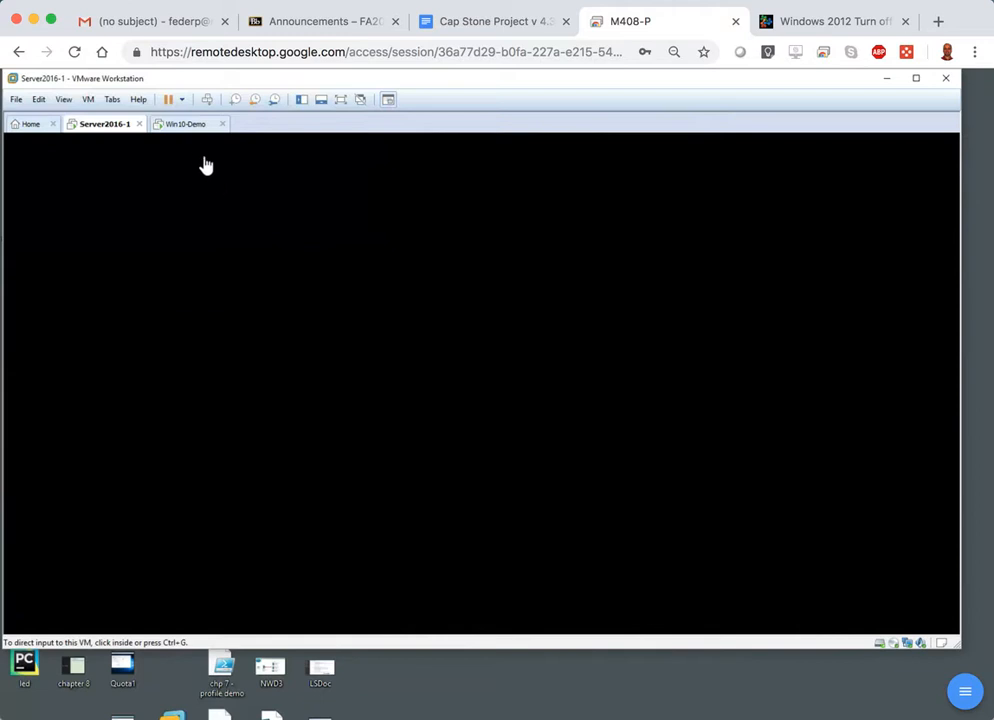
# Switch to the Win10-Demo virtual machine and open the system properties of This PC.
pyautogui.click(188, 126)
pyautogui.click(382, 362)
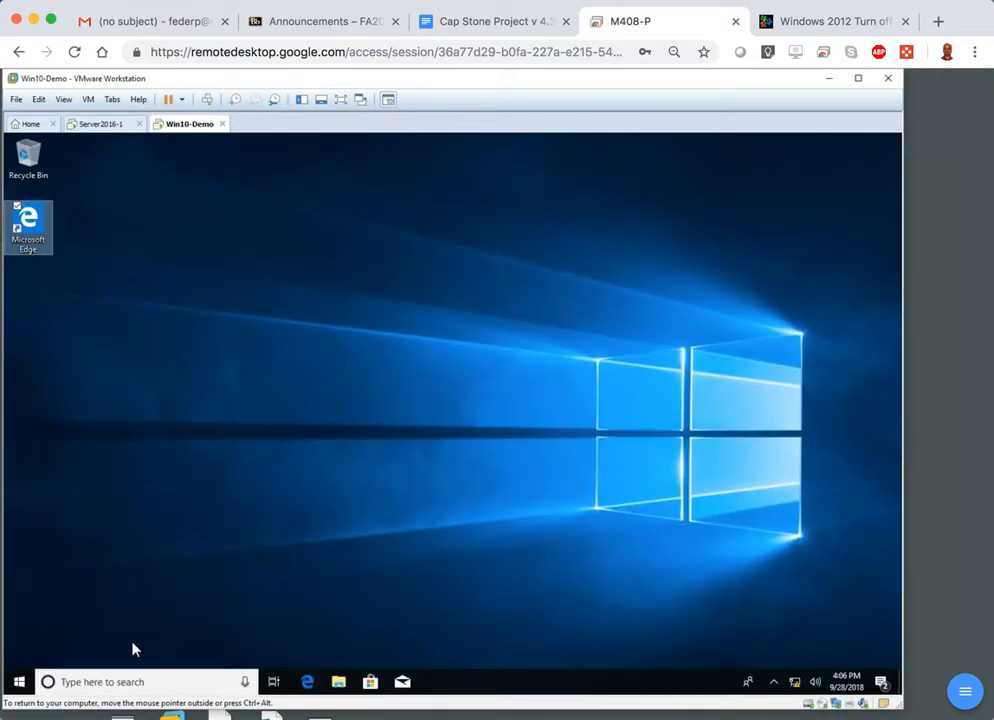
pyautogui.click(338, 684)
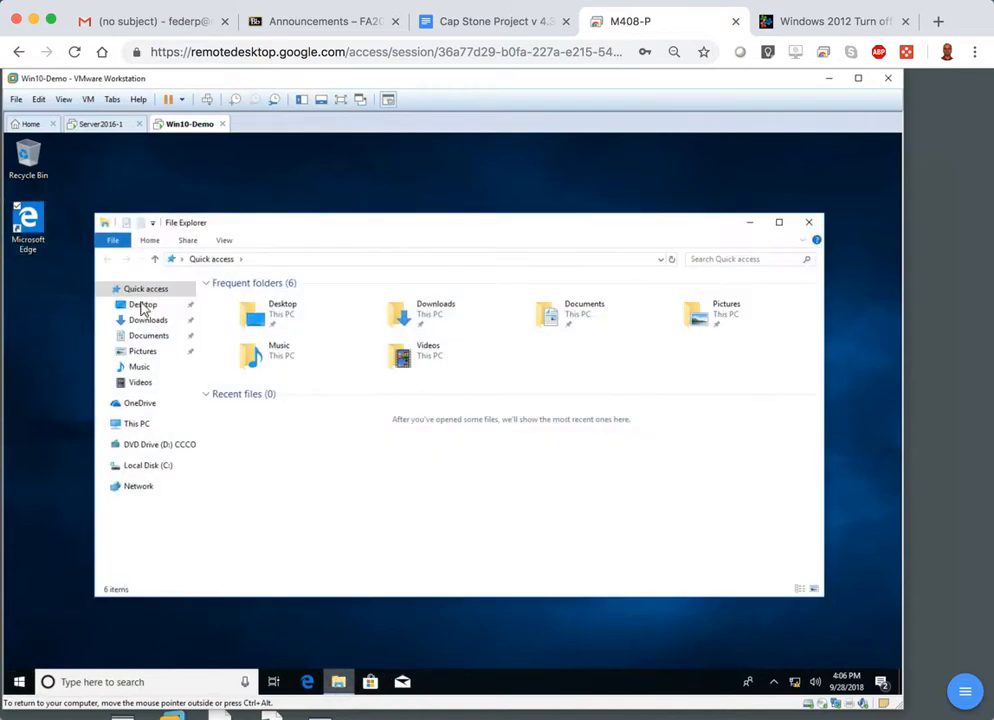
pyautogui.rightClick(142, 427)
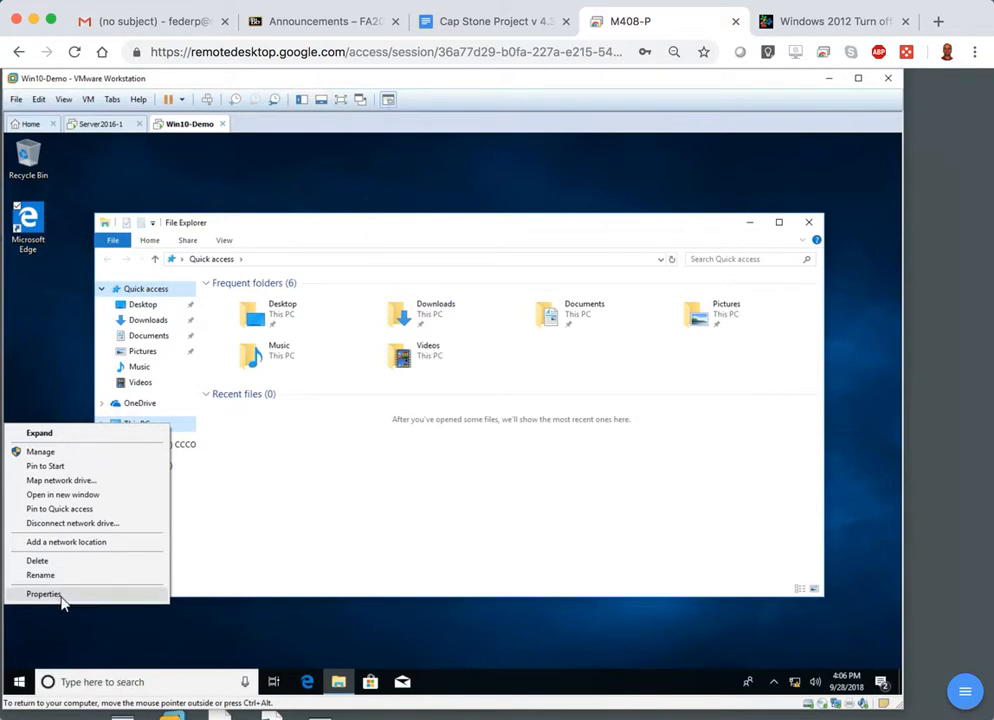
pyautogui.click(63, 596)
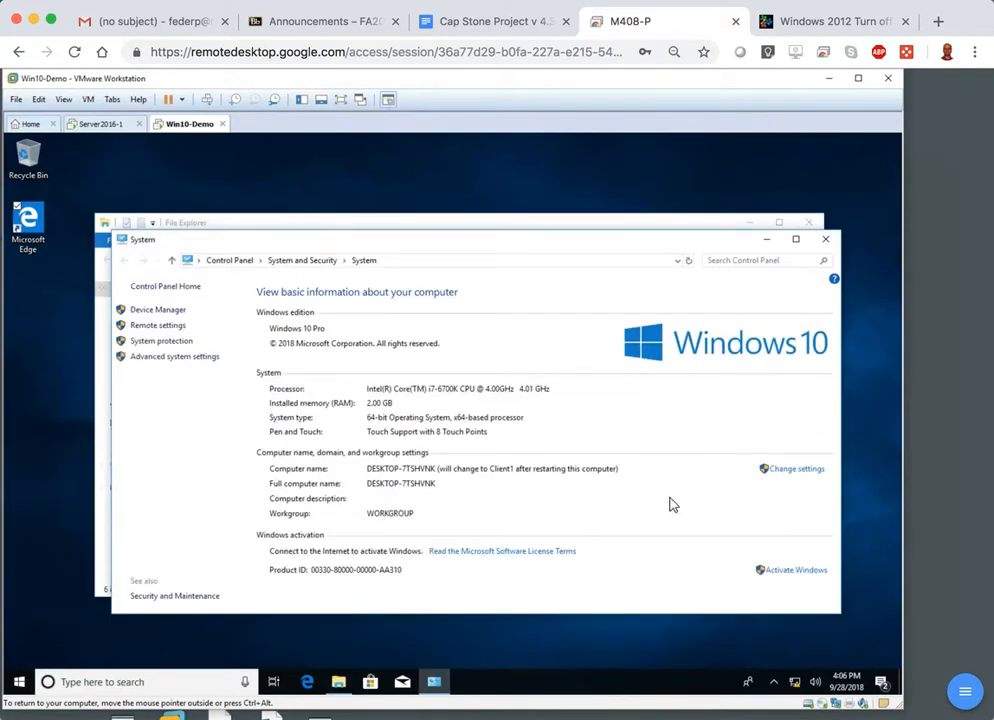
# Inspect the client's computer name, domain membership and primary DNS suffix settings, and leave them with cancel.
pyautogui.click(788, 481)
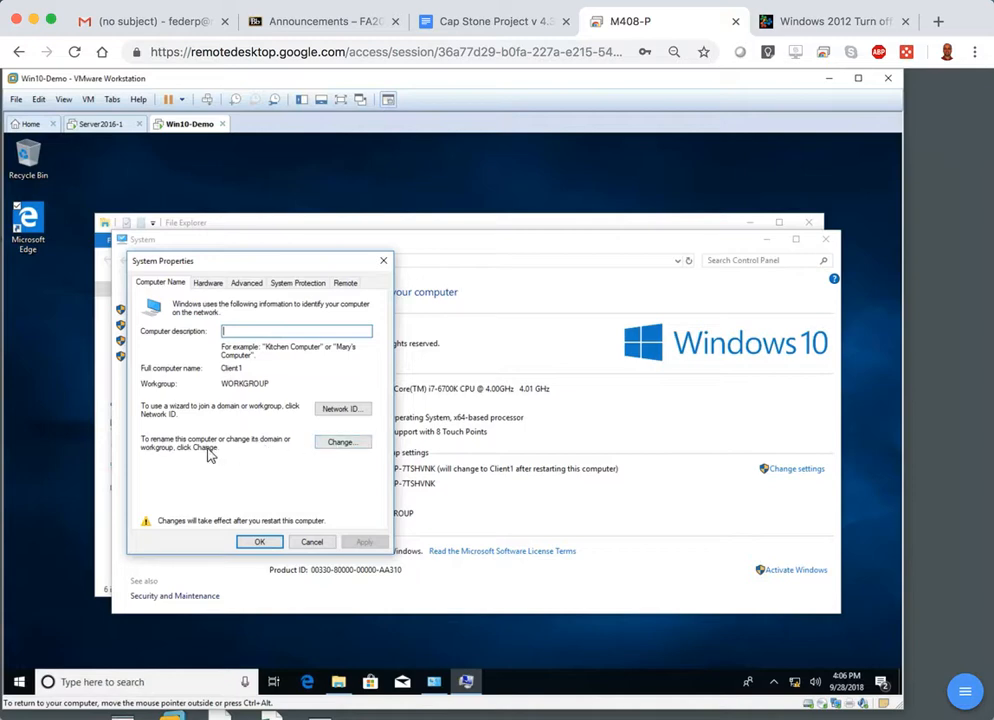
pyautogui.click(343, 450)
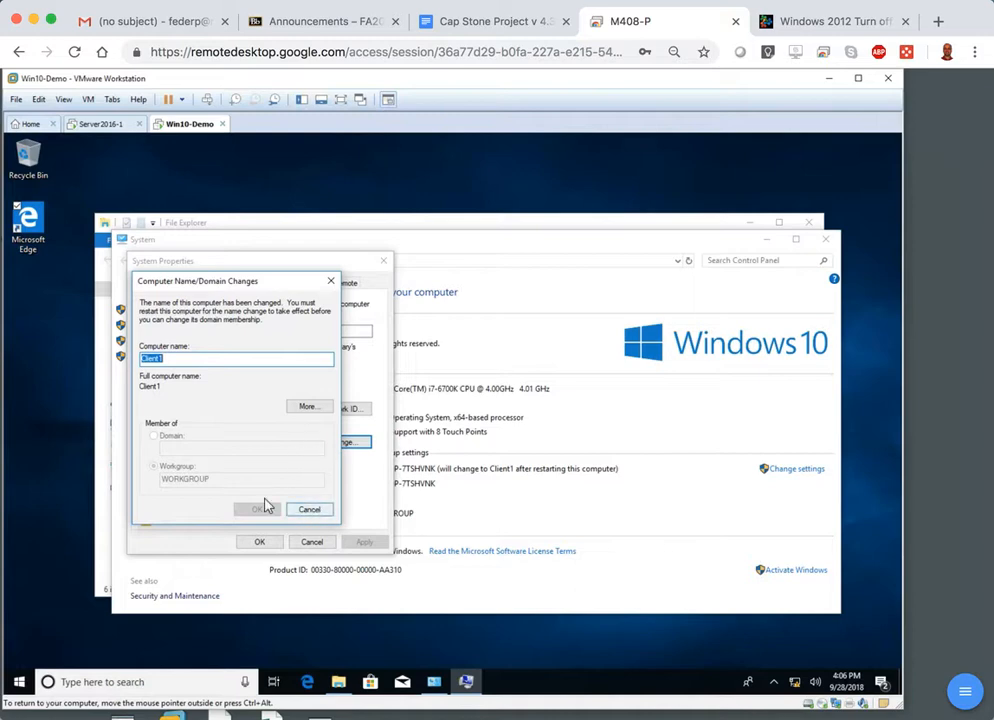
pyautogui.click(316, 412)
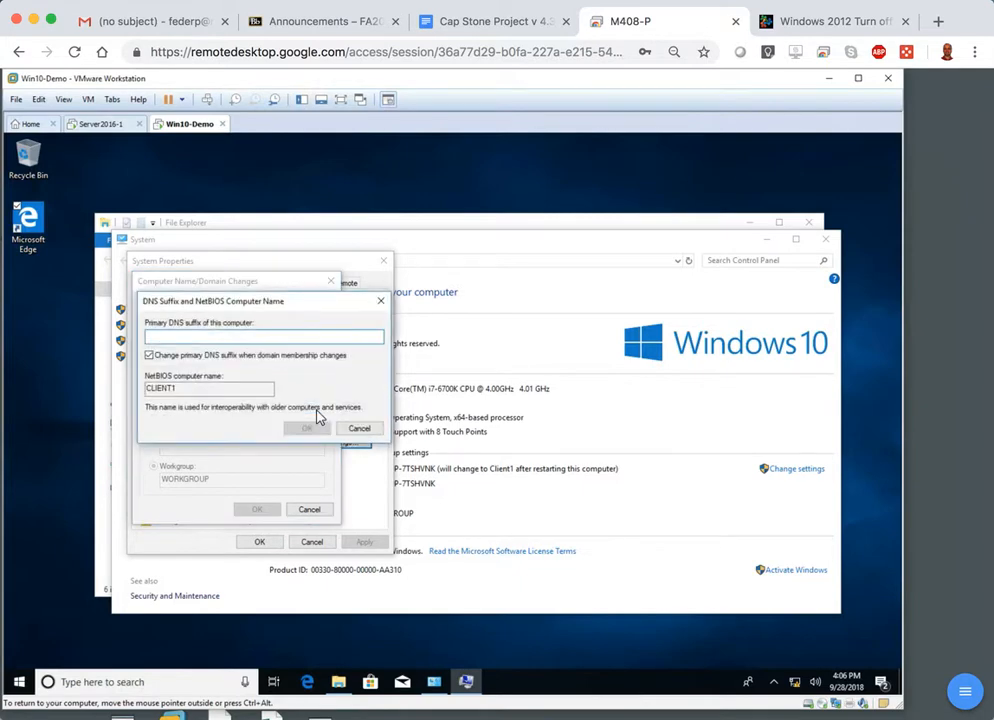
pyautogui.click(361, 432)
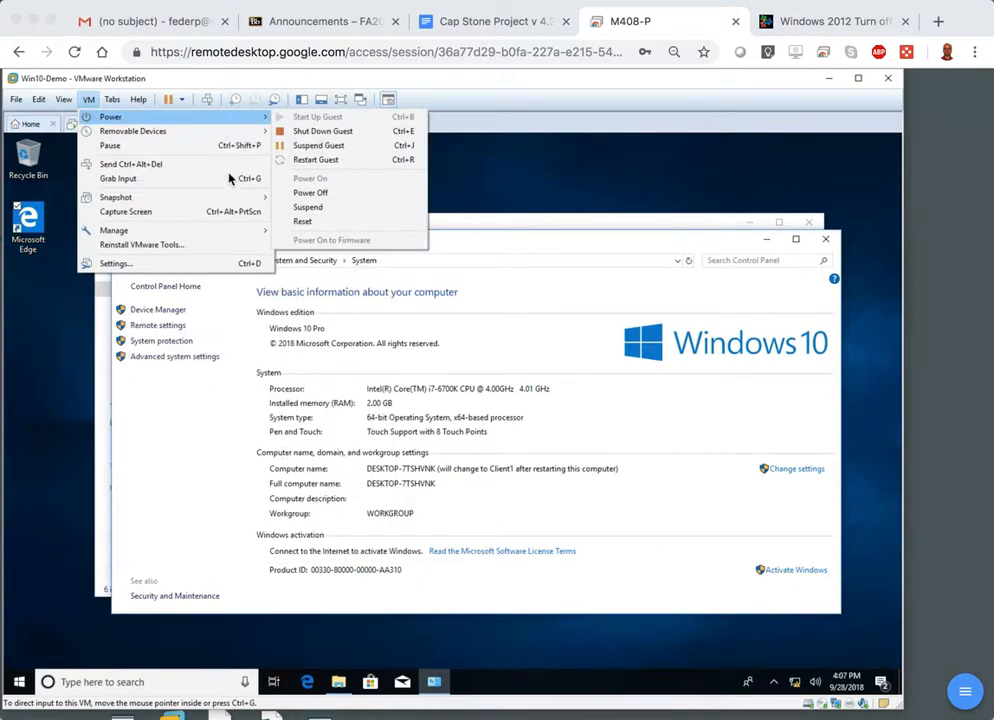
# Restart the Win10-Demo guest so the computer name change to Client1 takes effect.
pyautogui.click(316, 160)
pyautogui.click(470, 421)
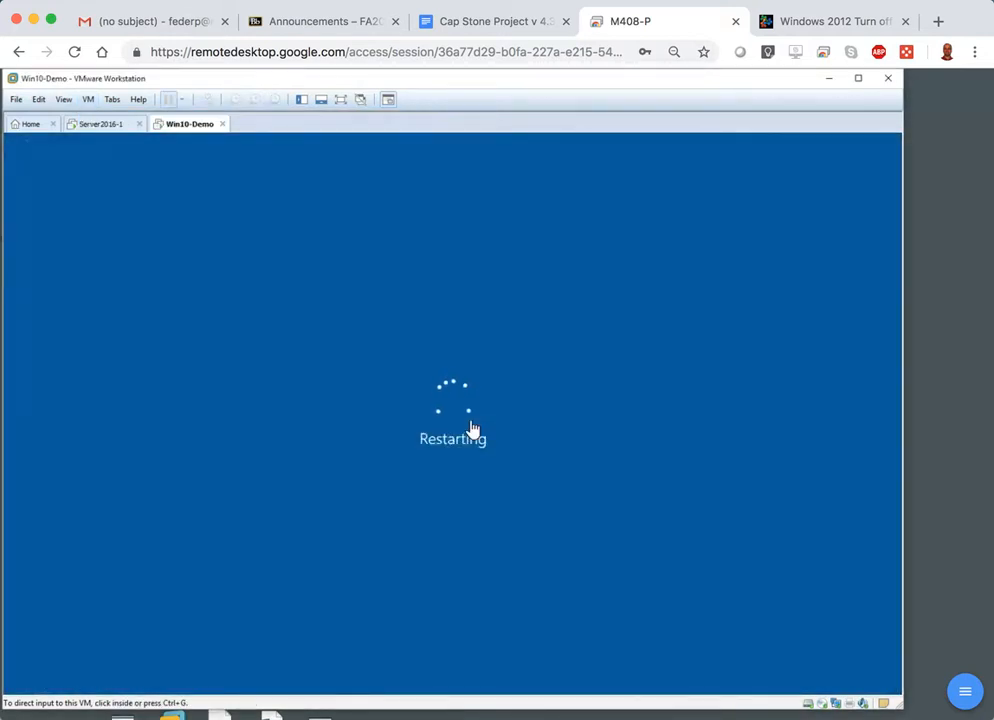
pyautogui.click(88, 101)
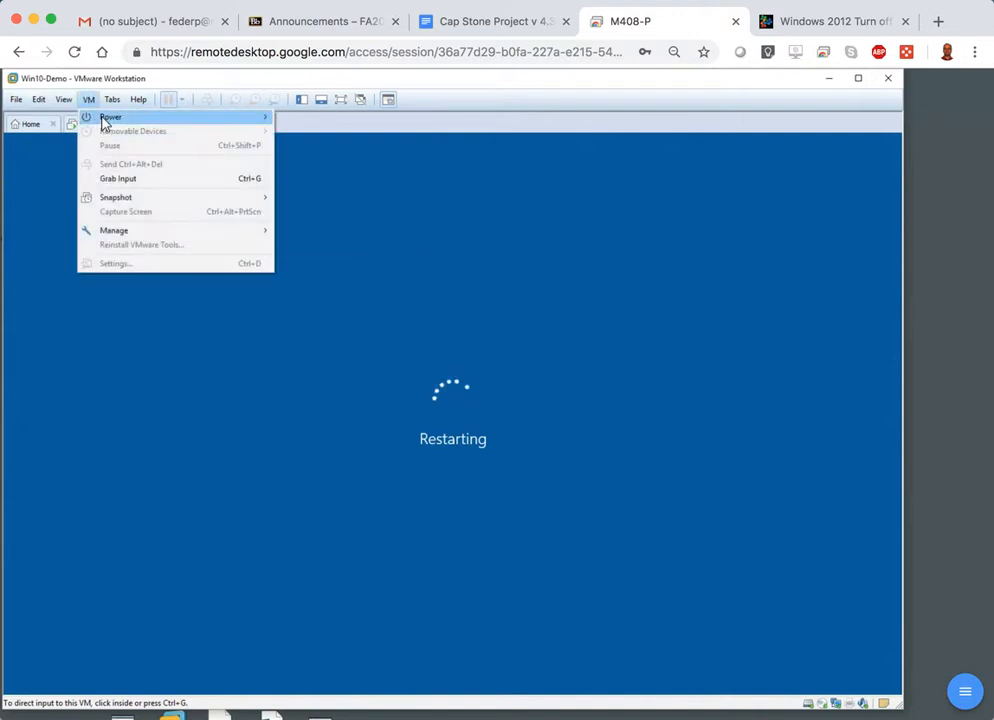
pyautogui.moveTo(105, 123)
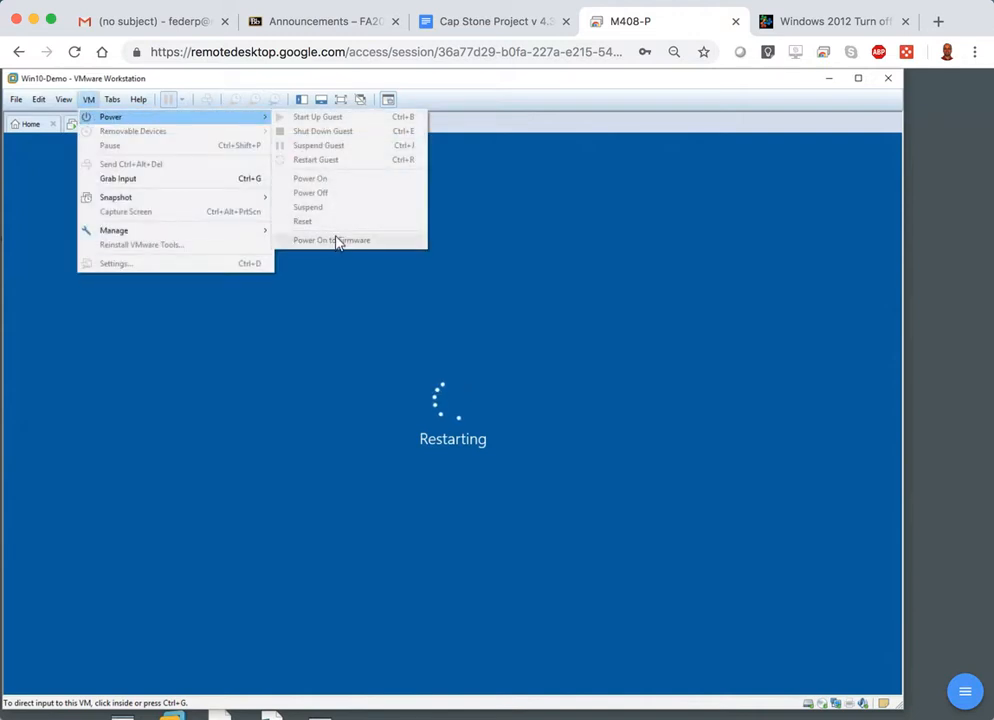
pyautogui.click(492, 365)
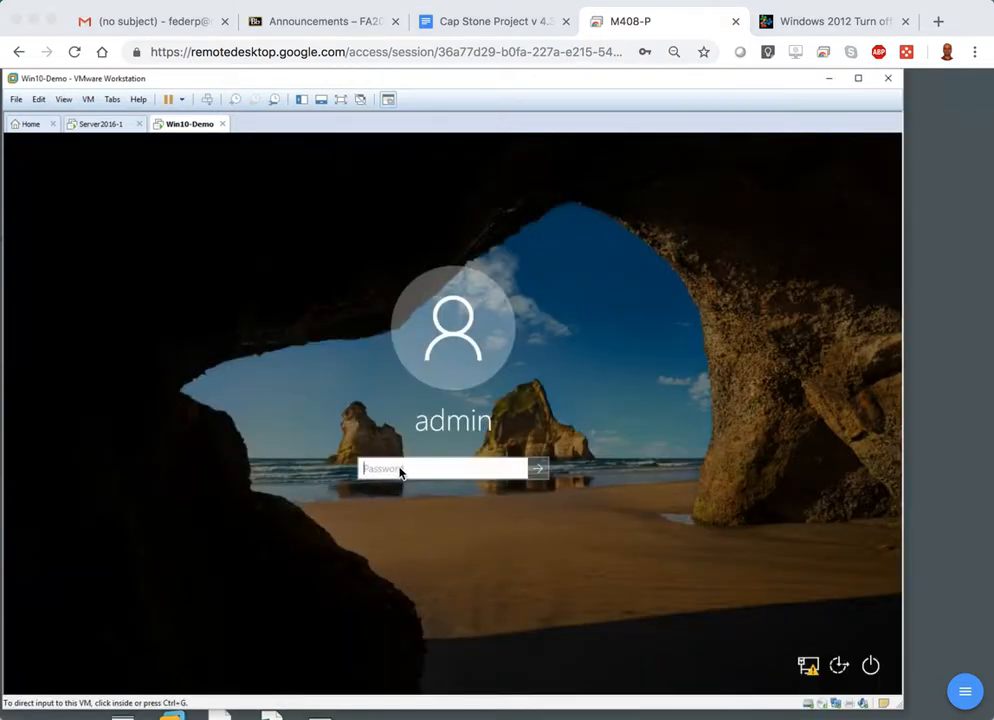
# Sign in to Win10-Demo as admin with the account password.
pyautogui.click(400, 472)
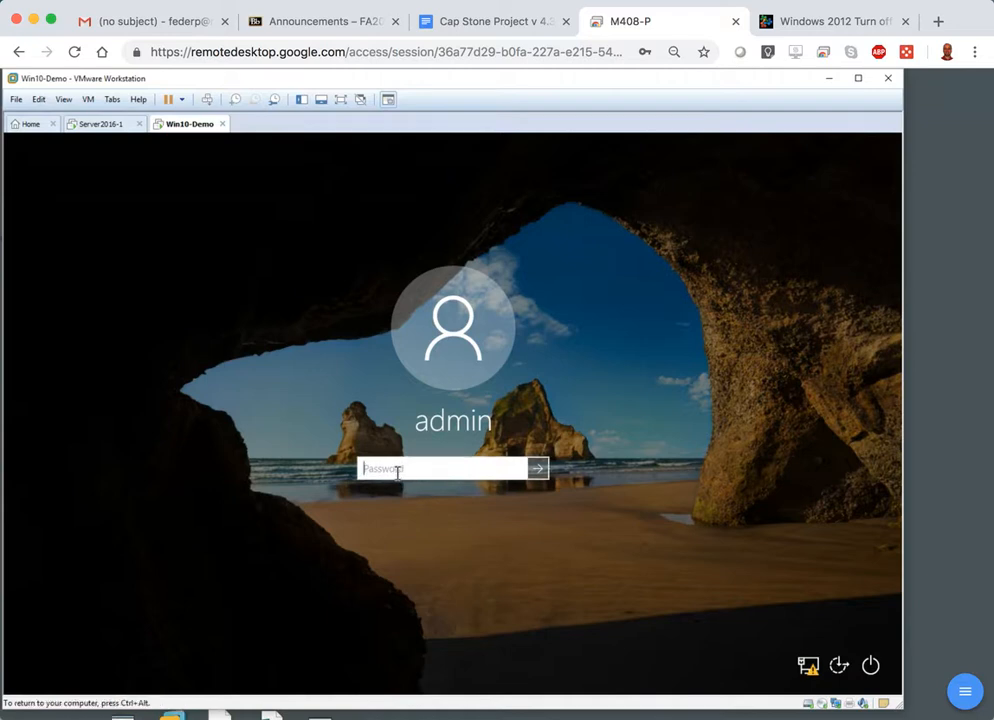
pyautogui.write('Passw0r')
pyautogui.press('Return')
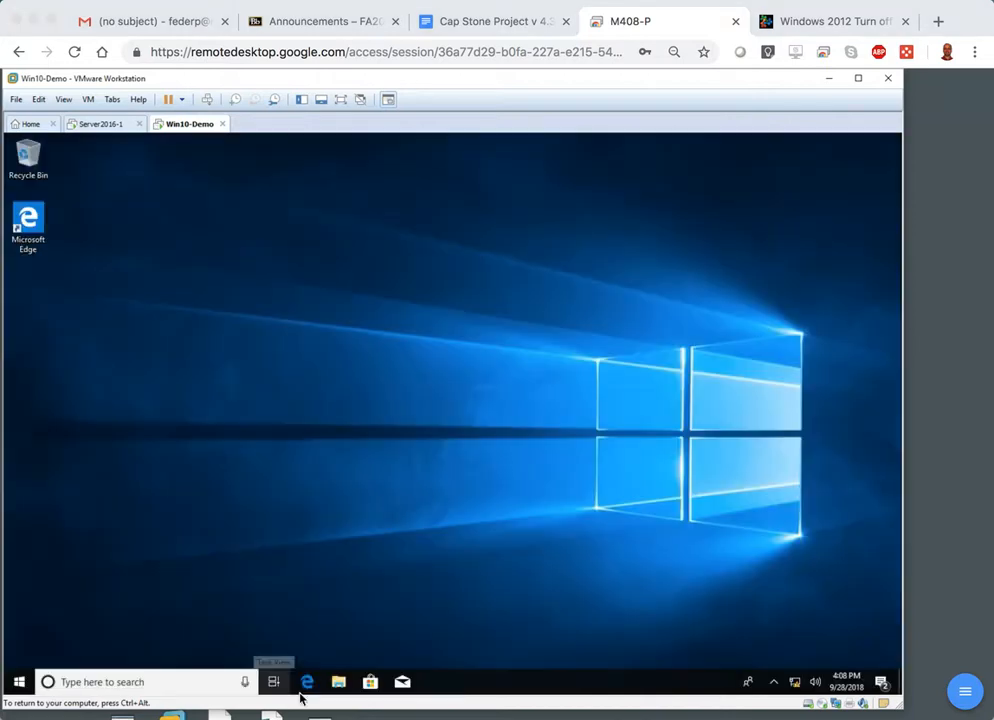
# Open the system properties of This PC and bring up the settings for changing Client1's name and domain membership.
pyautogui.click(341, 684)
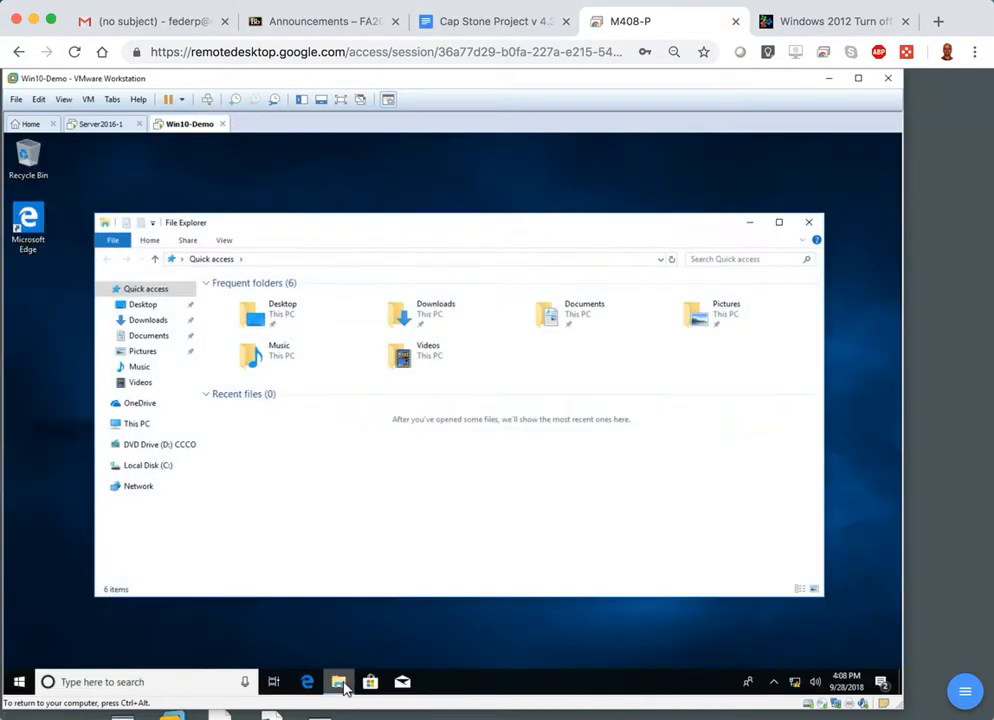
pyautogui.rightClick(145, 426)
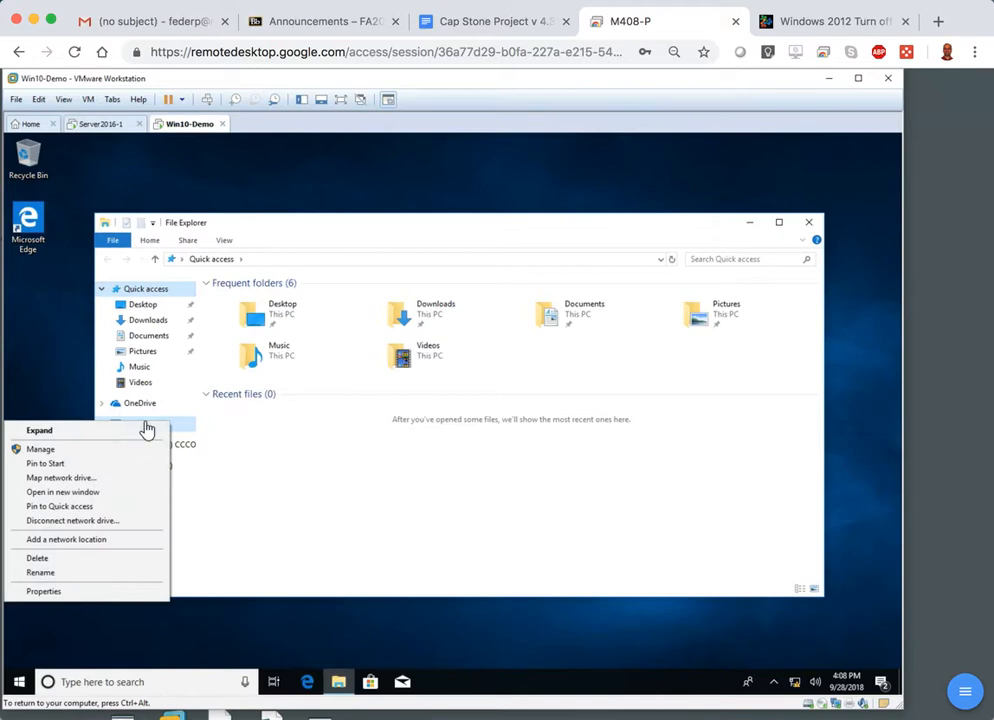
pyautogui.click(45, 591)
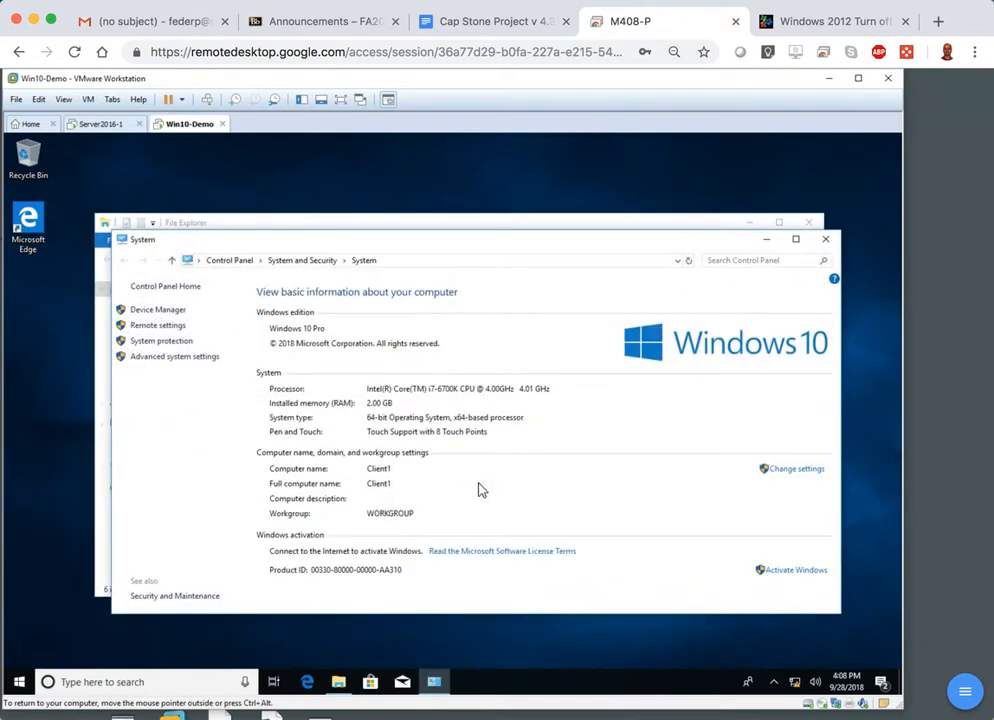
pyautogui.click(812, 475)
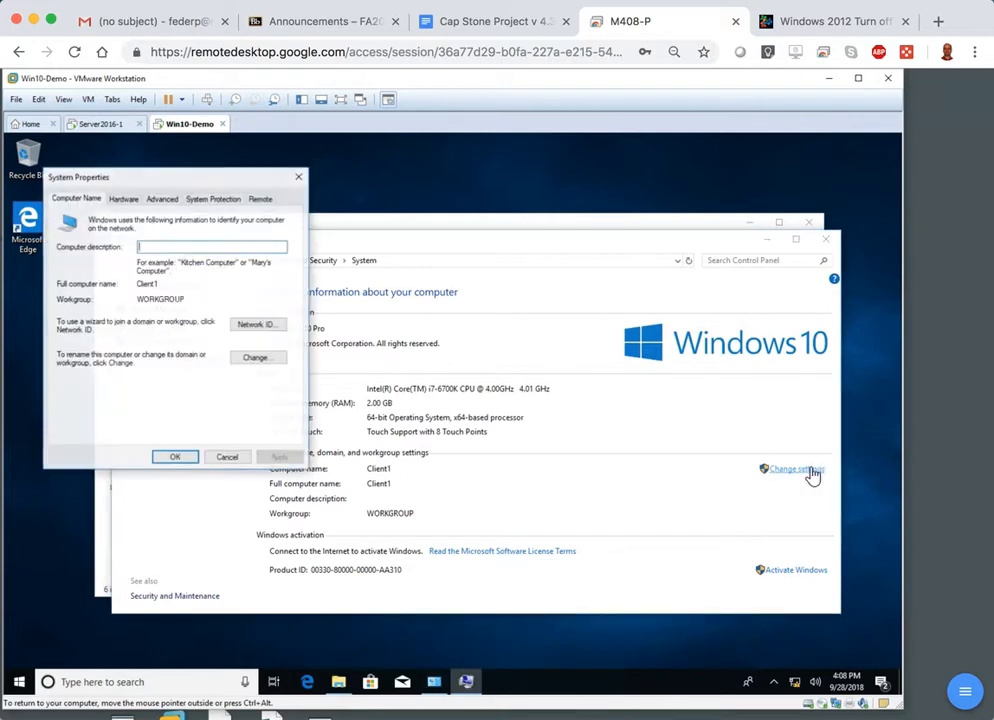
pyautogui.click(275, 359)
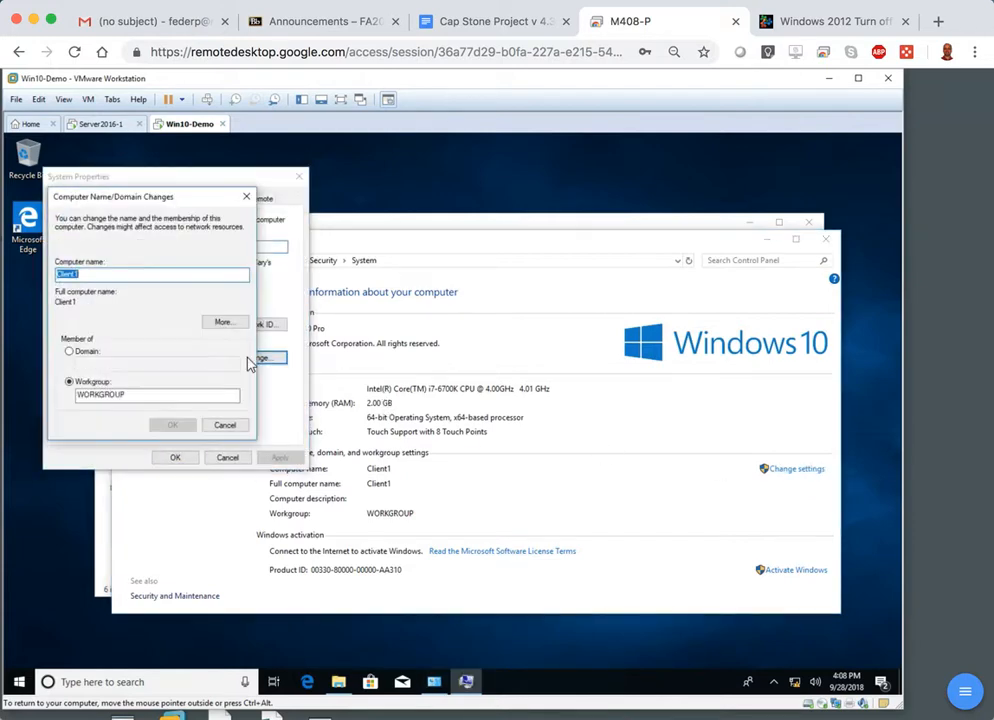
# Set Client1 as a member of the domain ad.4drubrikPEF.com and submit the membership change.
pyautogui.click(78, 353)
pyautogui.click(105, 365)
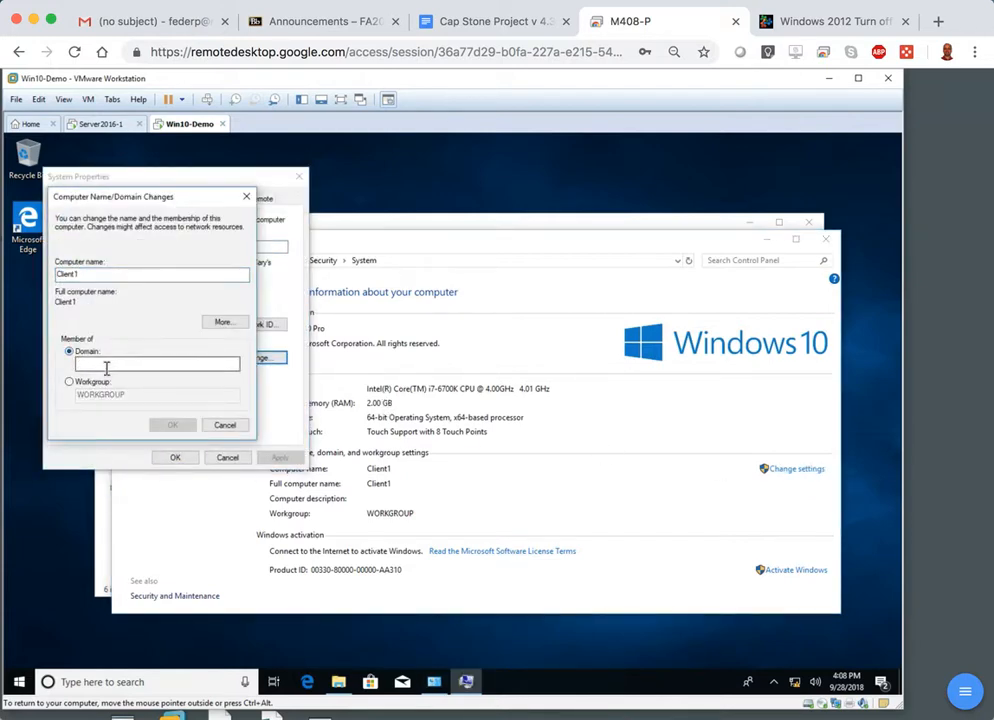
pyautogui.write('ald')
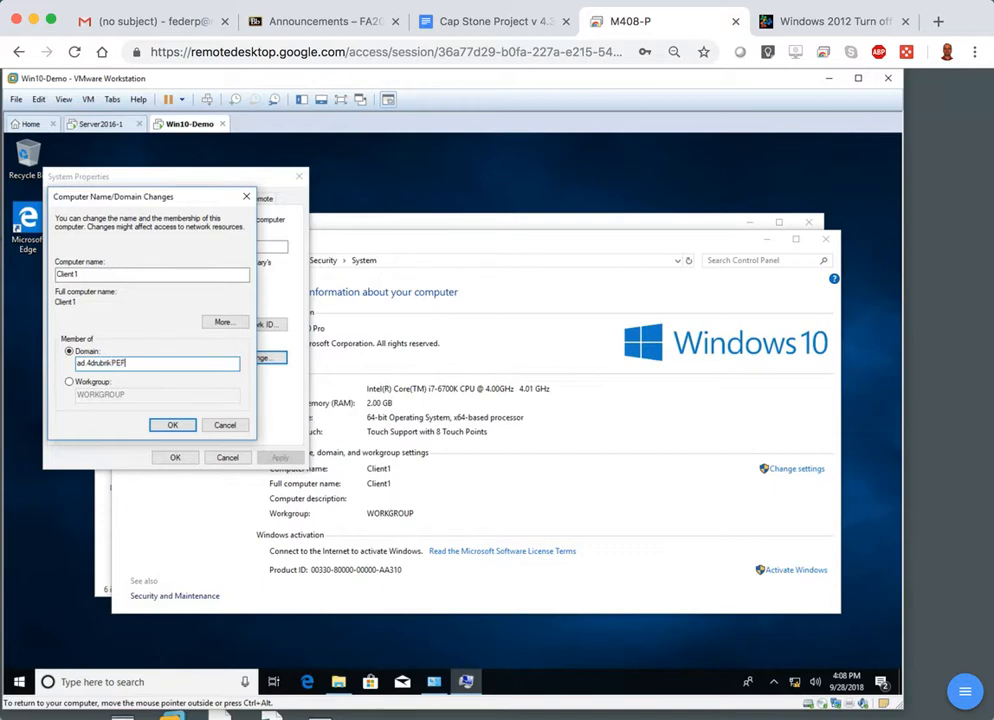
pyautogui.click(178, 425)
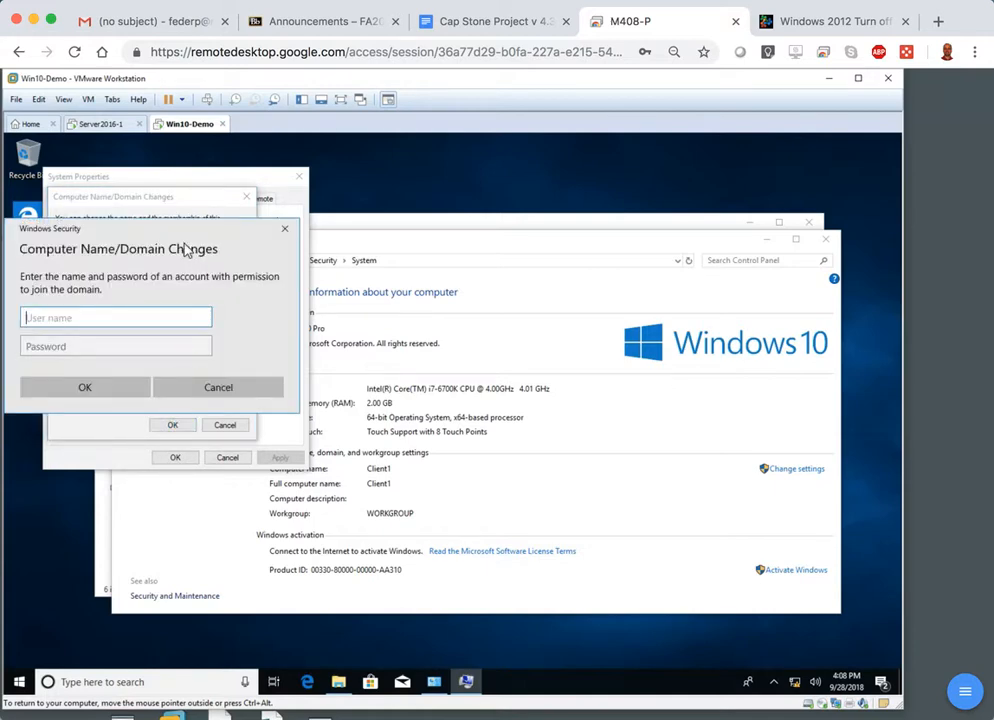
# Authorize the domain join with the administrator account and its password.
pyautogui.moveTo(241, 238); pyautogui.dragTo(362, 246)
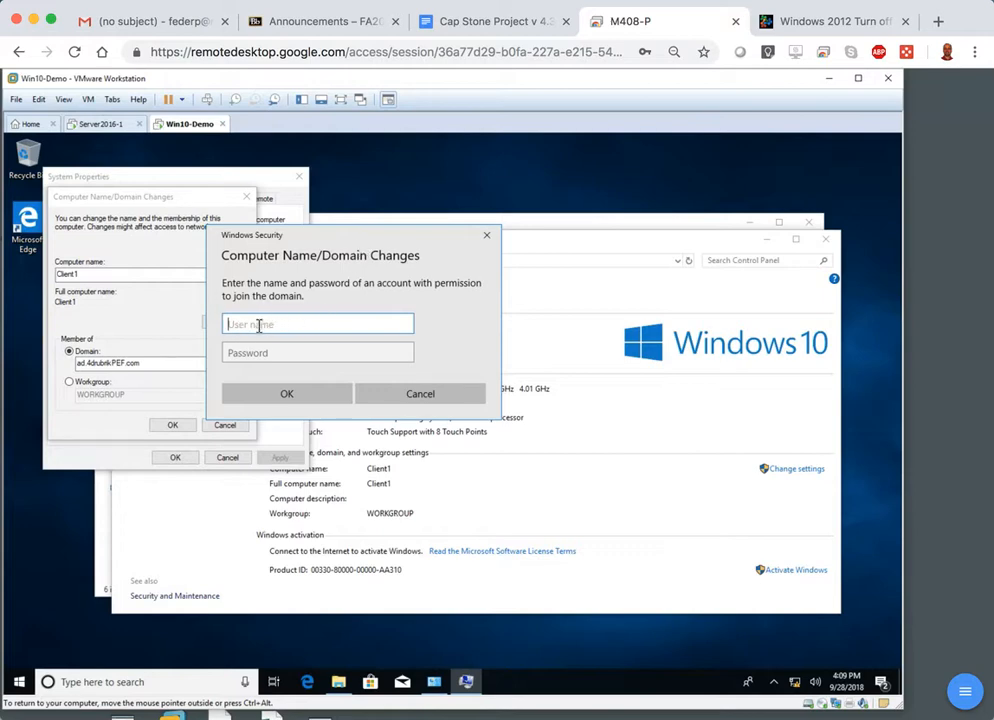
pyautogui.write('administrat')
pyautogui.write('or')
pyautogui.click(258, 356)
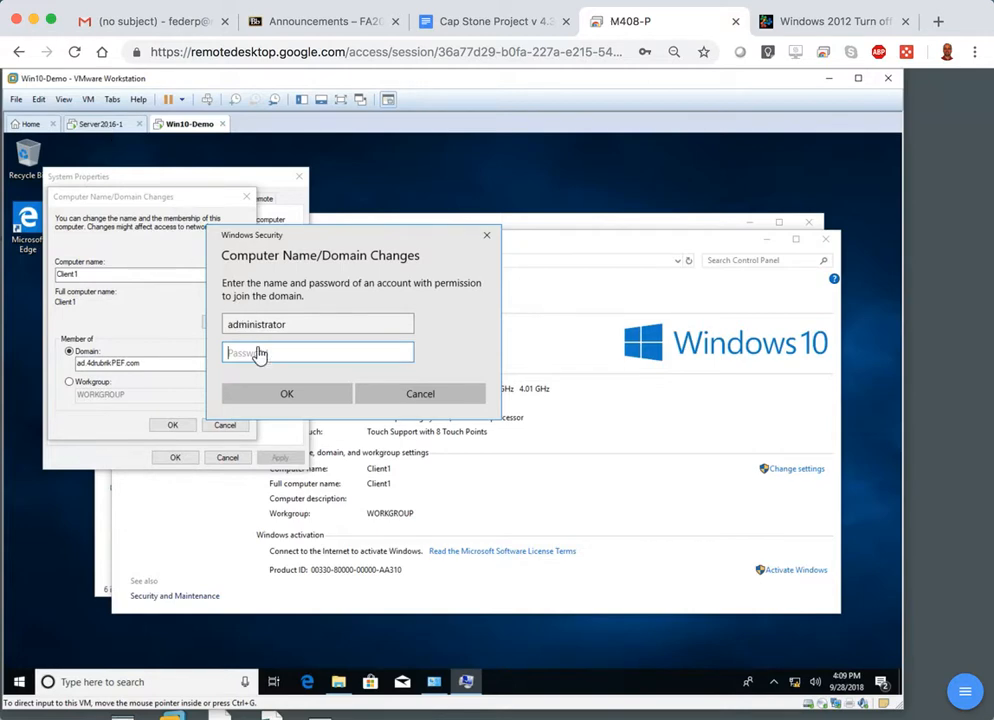
pyautogui.write('Pa$$w0rd')
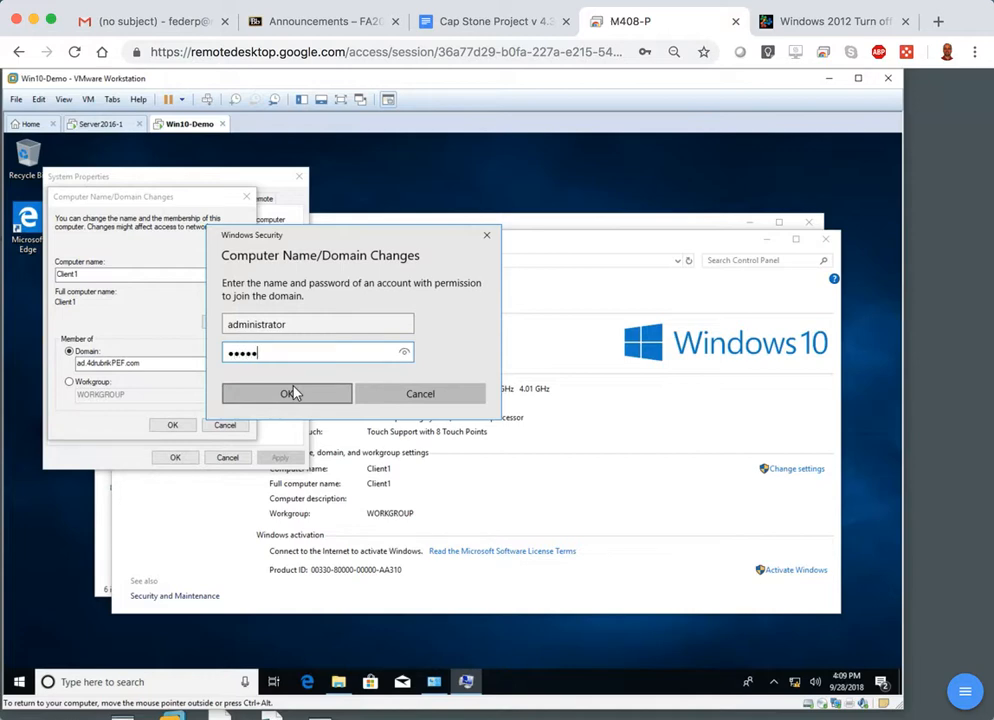
pyautogui.click(289, 393)
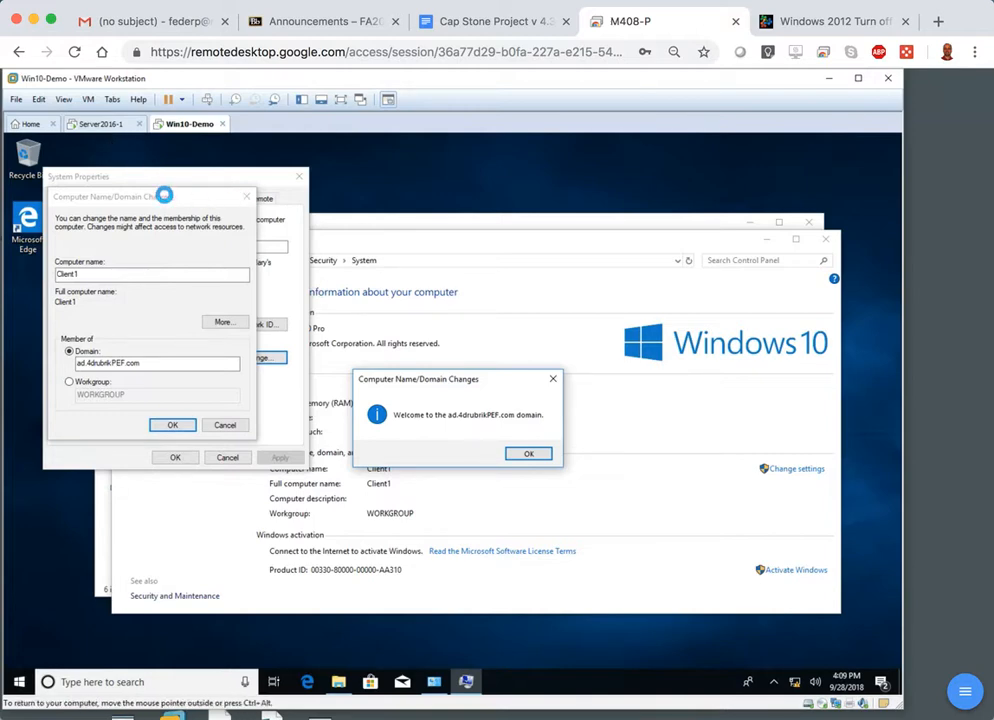
# Acknowledge the domain join notices, close the system properties and restart Client1 immediately.
pyautogui.click(526, 453)
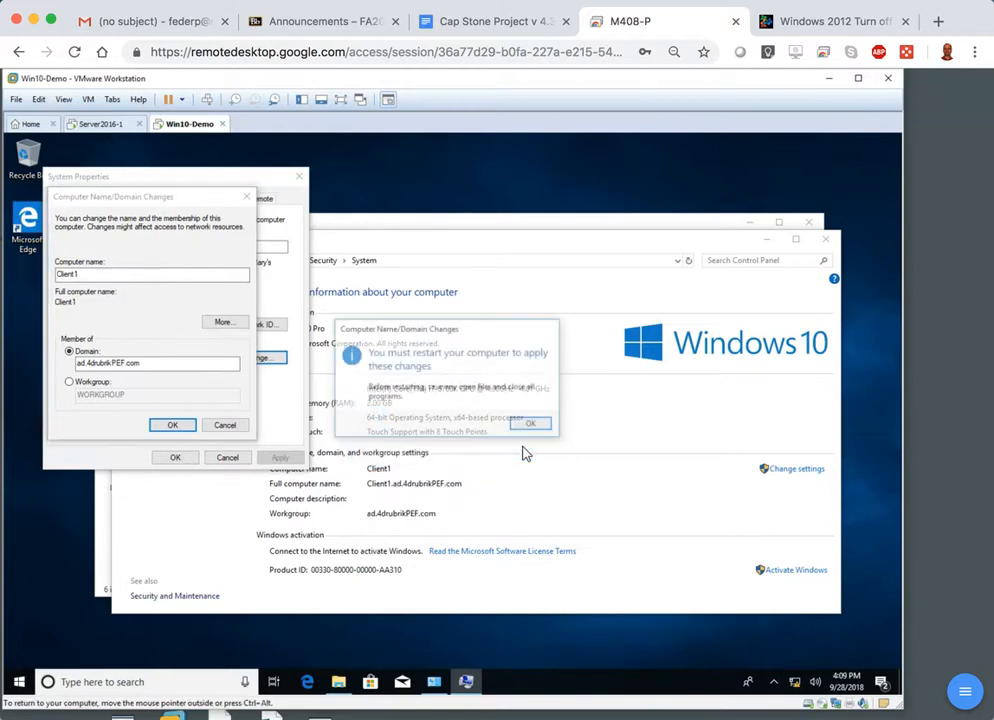
pyautogui.click(529, 428)
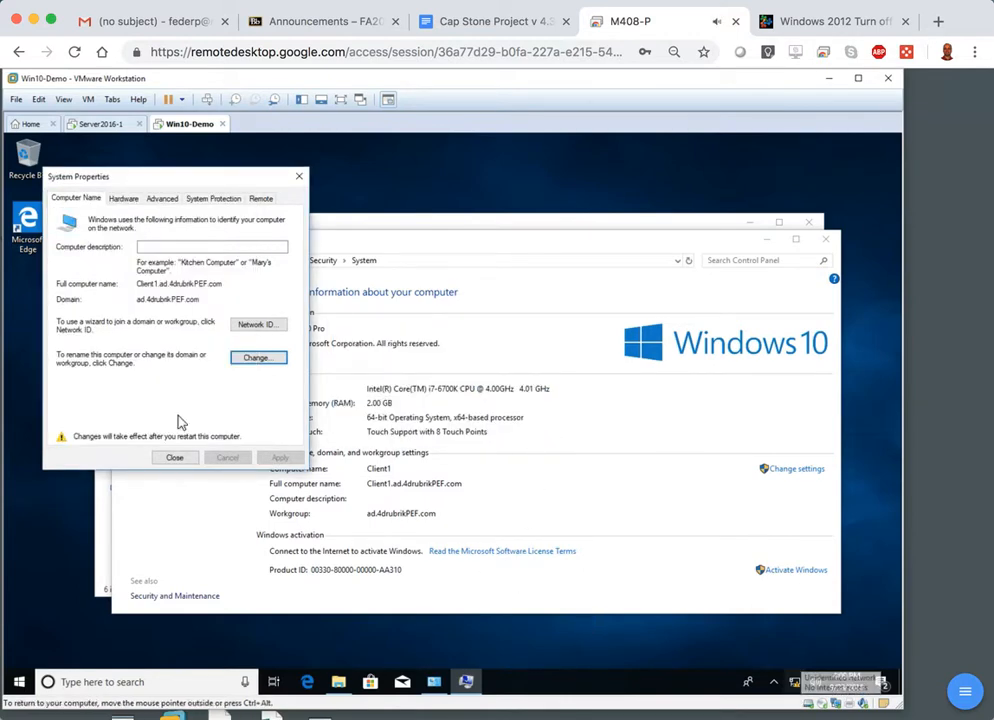
pyautogui.click(174, 458)
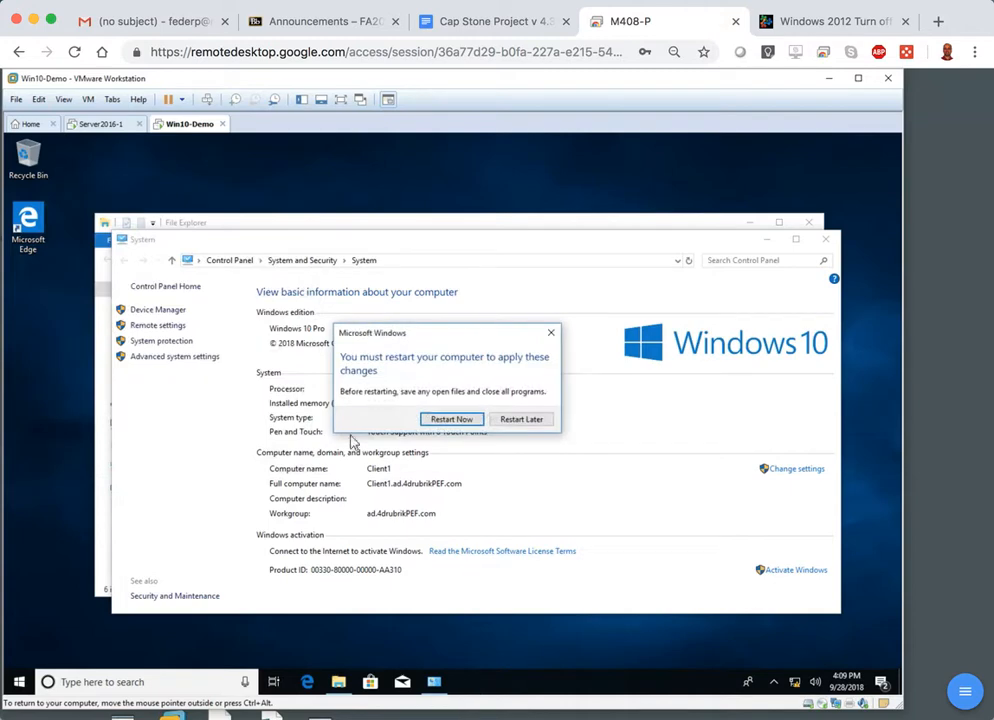
pyautogui.click(447, 420)
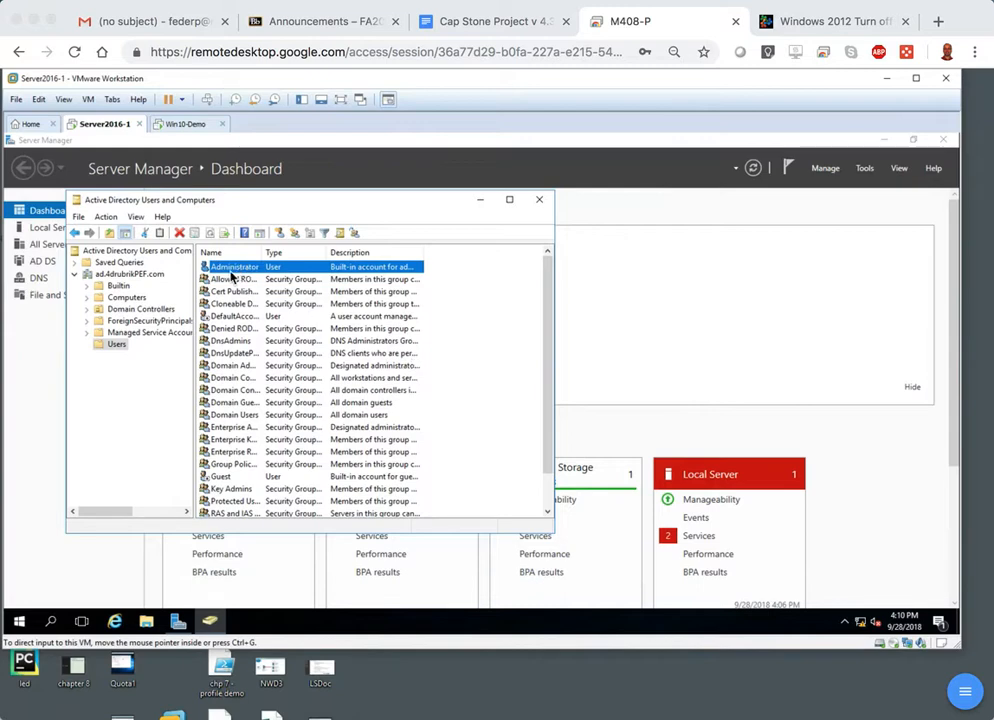
pyautogui.click(491, 314)
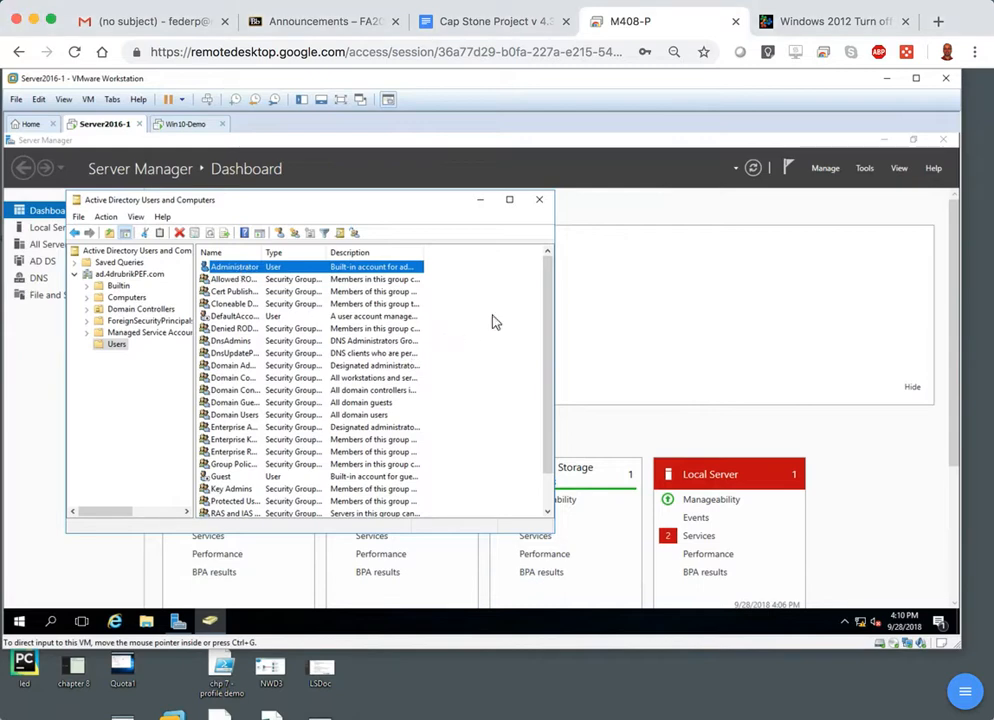
pyautogui.rightClick(491, 314)
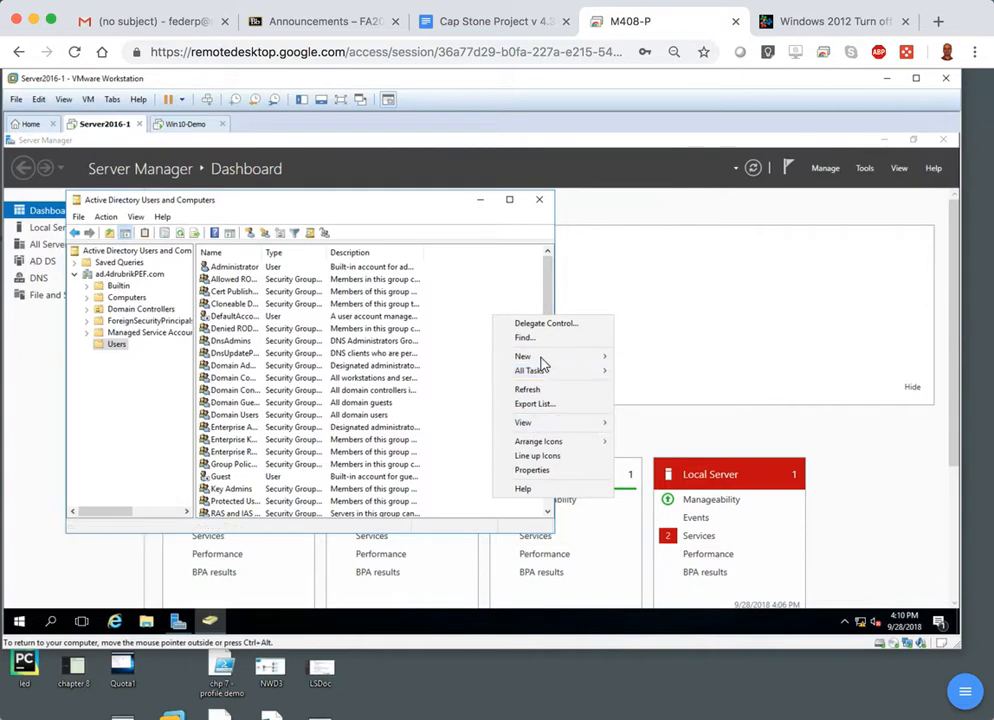
pyautogui.moveTo(542, 362)
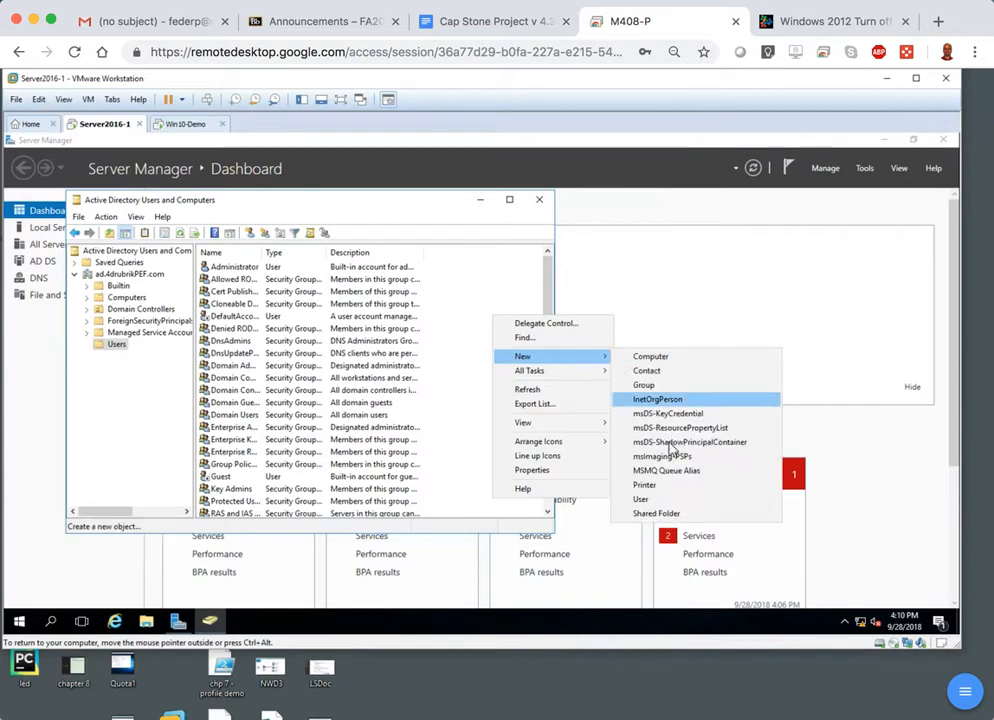
pyautogui.click(641, 499)
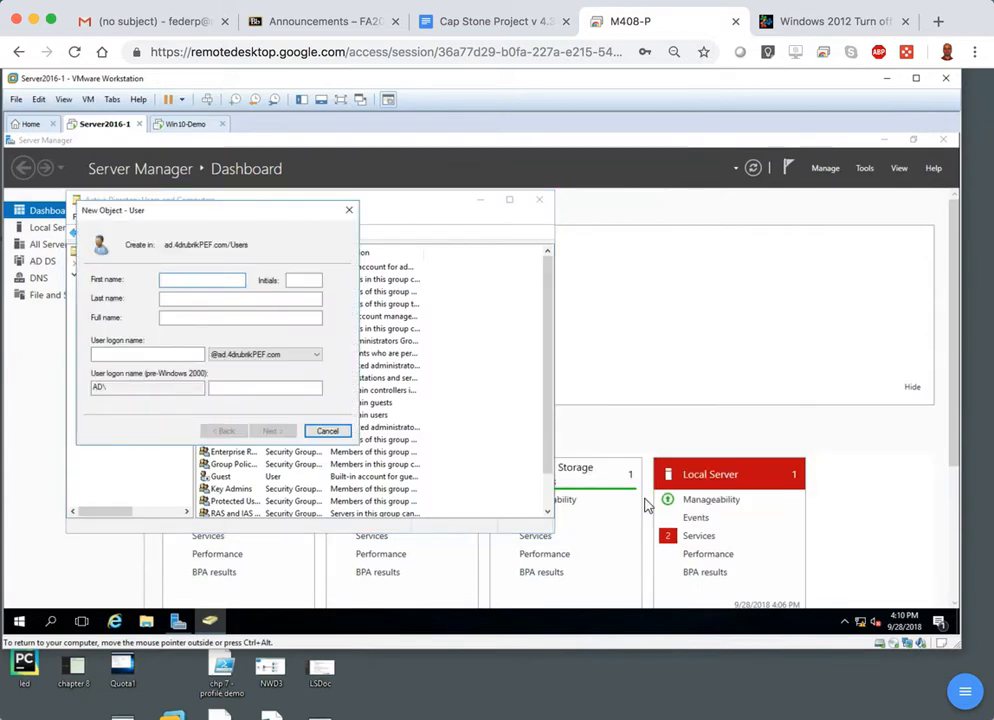
pyautogui.write('admin1')
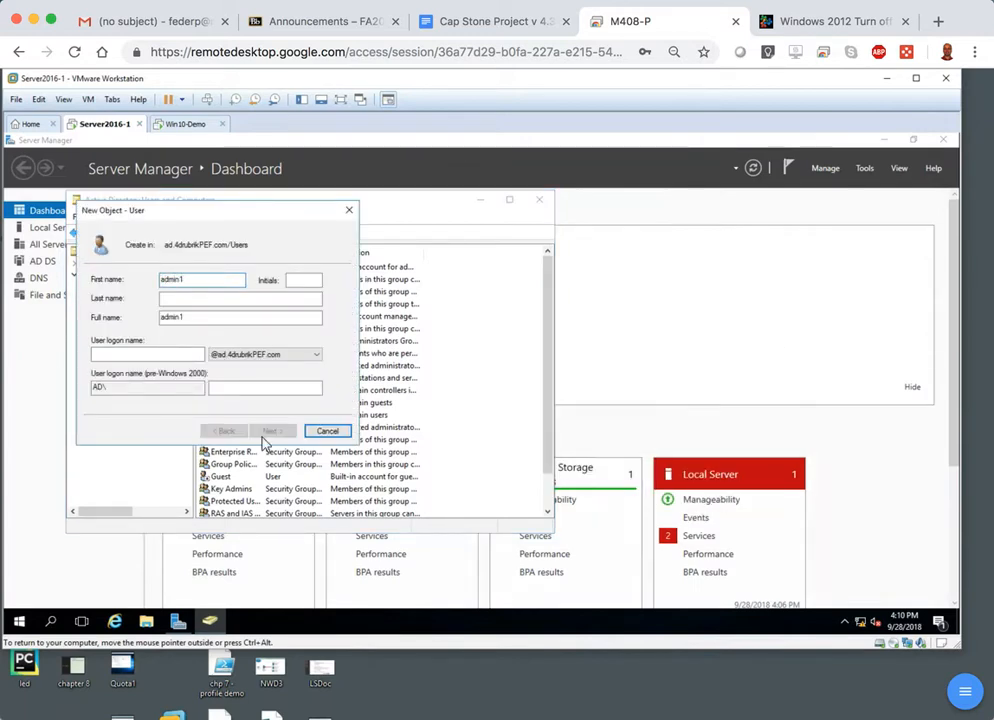
pyautogui.click(158, 352)
pyautogui.write('Password01')
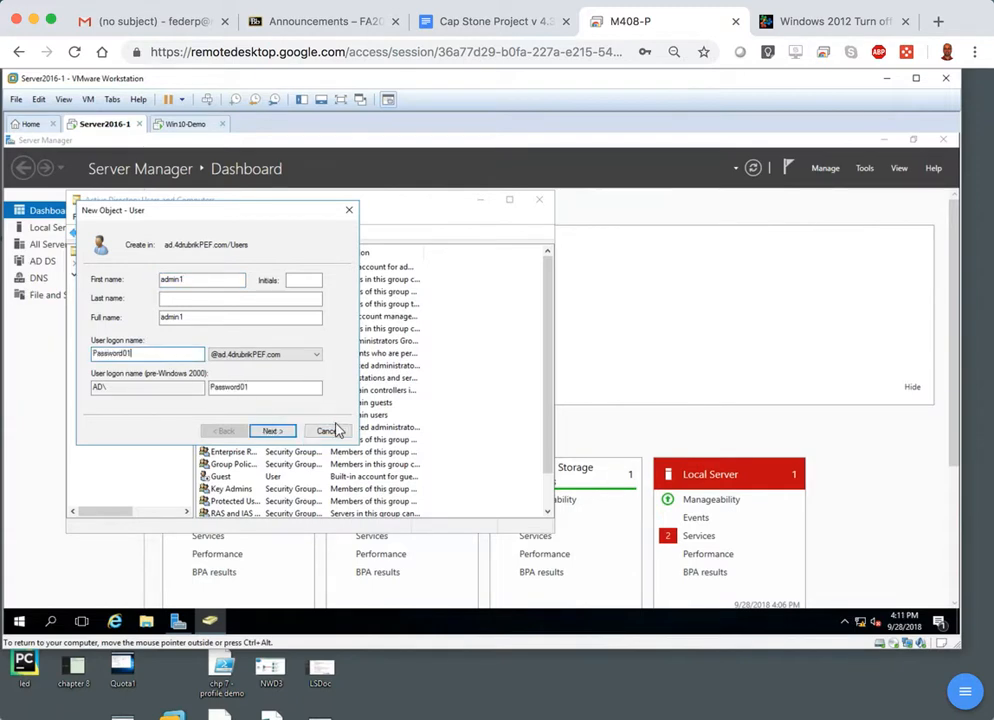
pyautogui.click(275, 431)
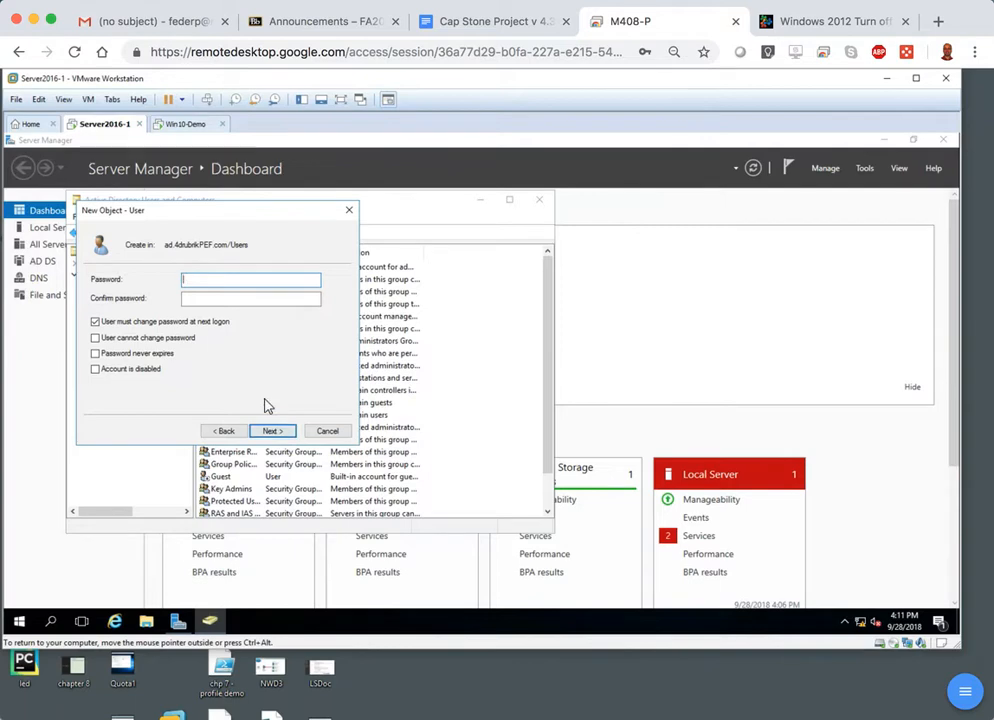
pyautogui.click(224, 431)
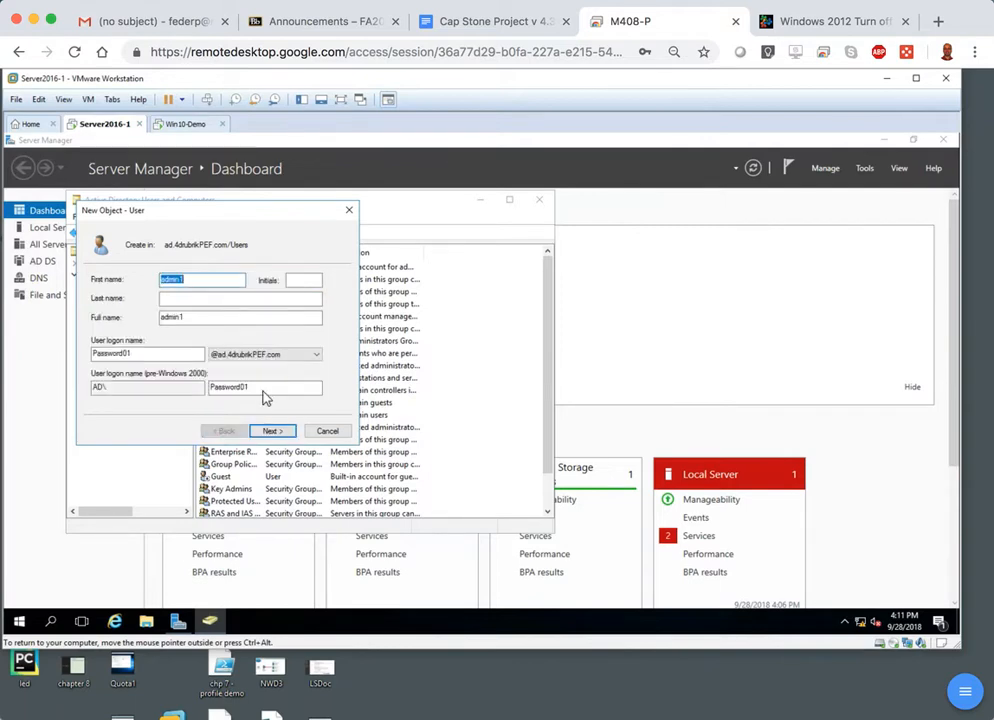
pyautogui.doubleClick(267, 389)
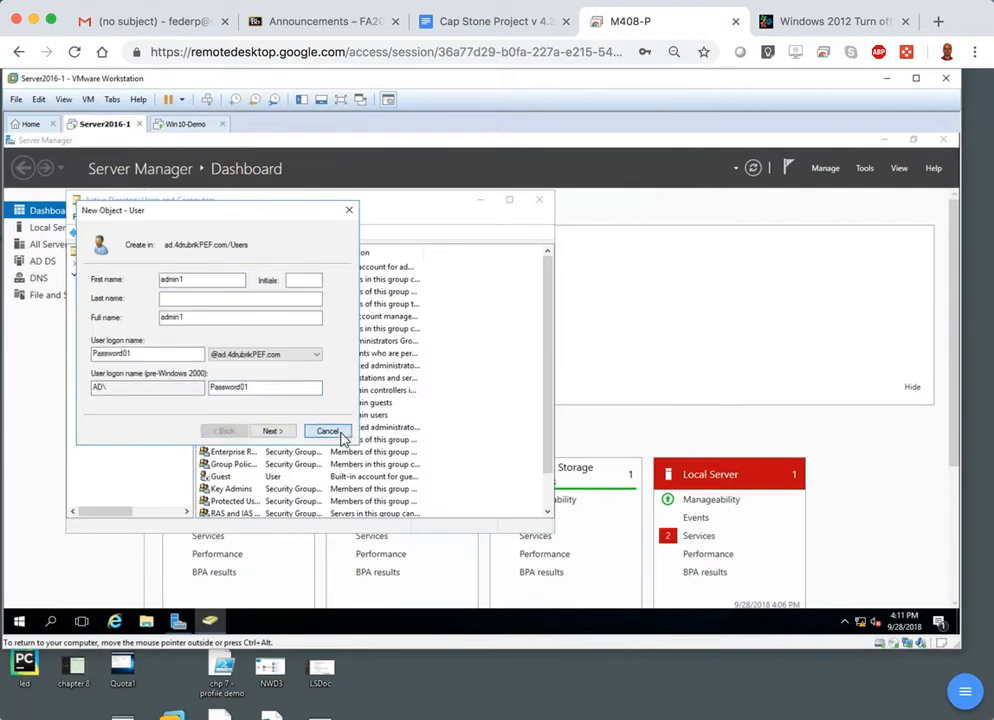
pyautogui.click(327, 431)
# Start a new user in the domain's Users container with first name admin1 and user logon name admin1.
pyautogui.rightClick(450, 328)
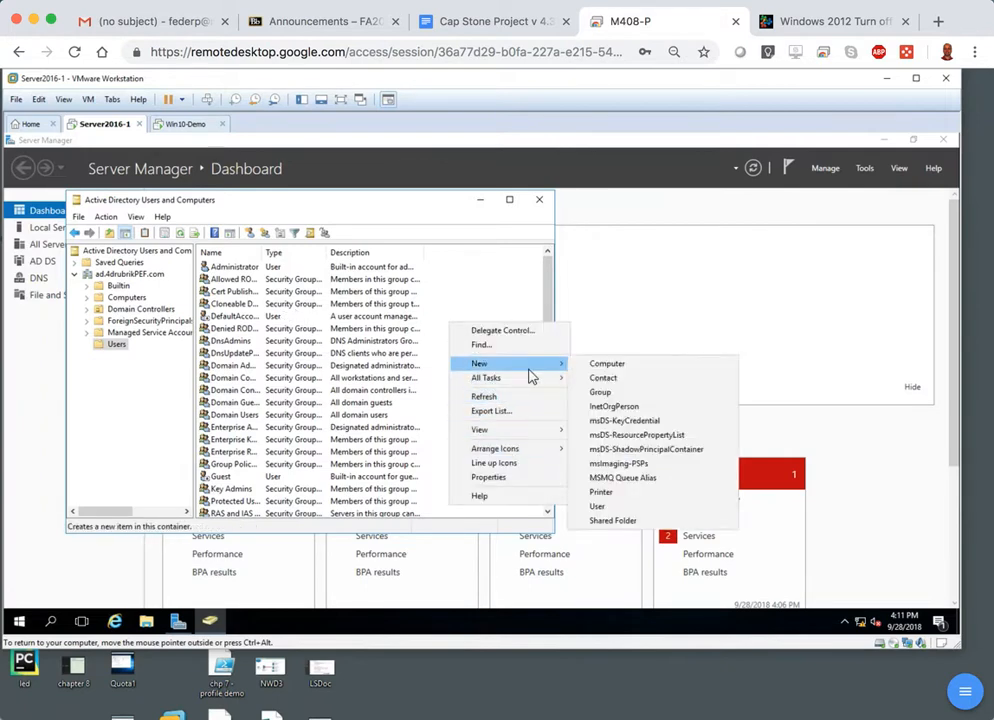
pyautogui.click(601, 506)
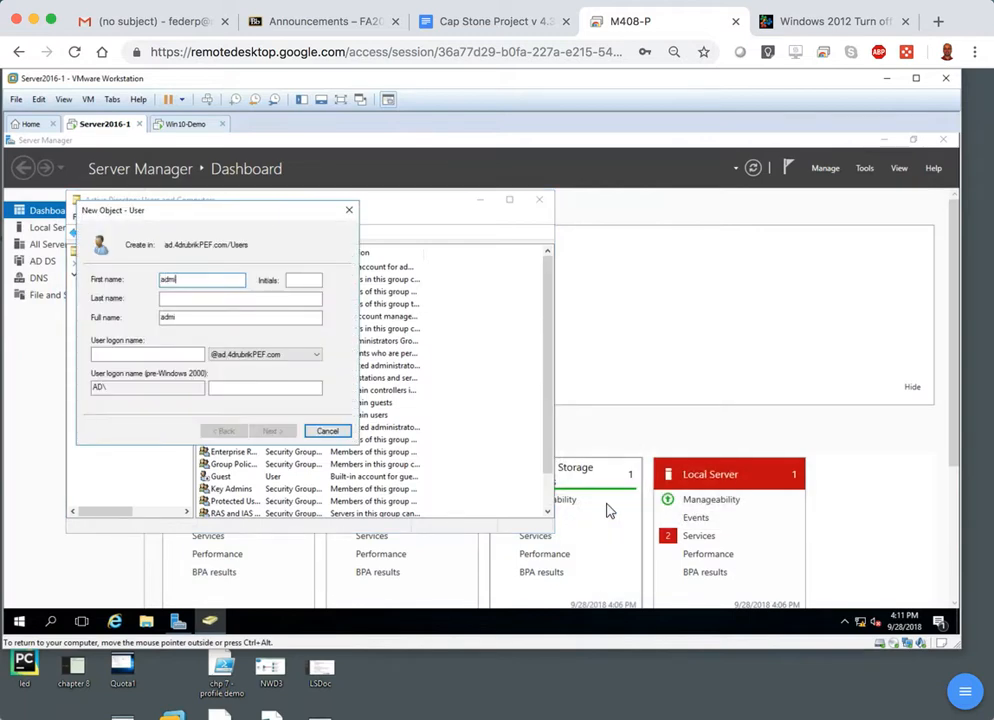
pyautogui.press('Tab')
pyautogui.press('Tab')
pyautogui.press('Tab')
pyautogui.press('Tab')
pyautogui.write('admin1')
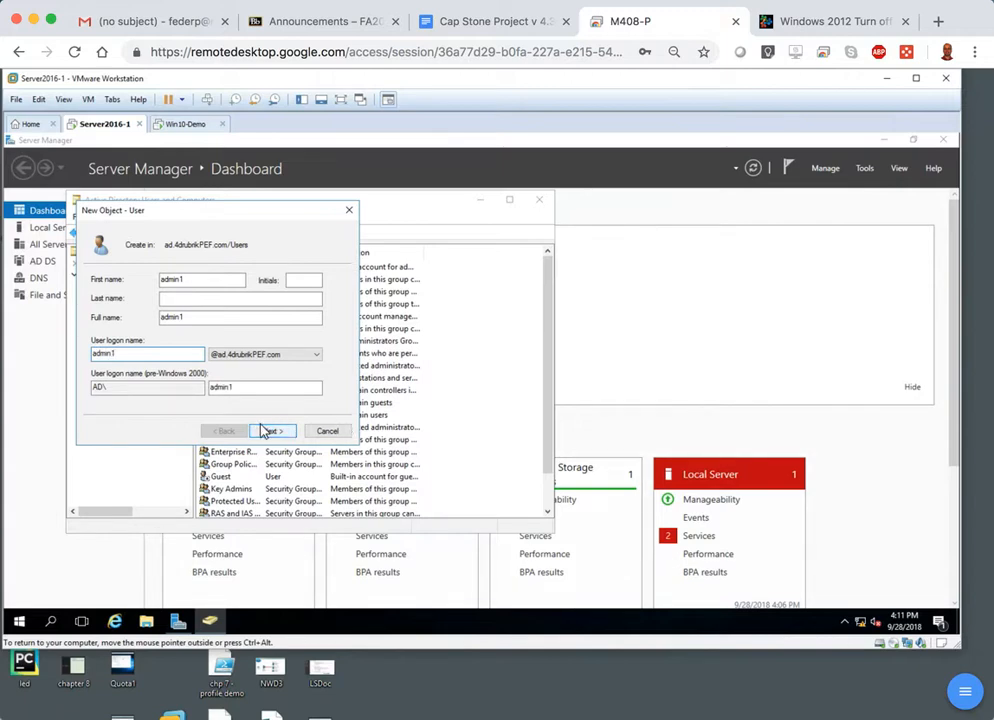
pyautogui.click(263, 430)
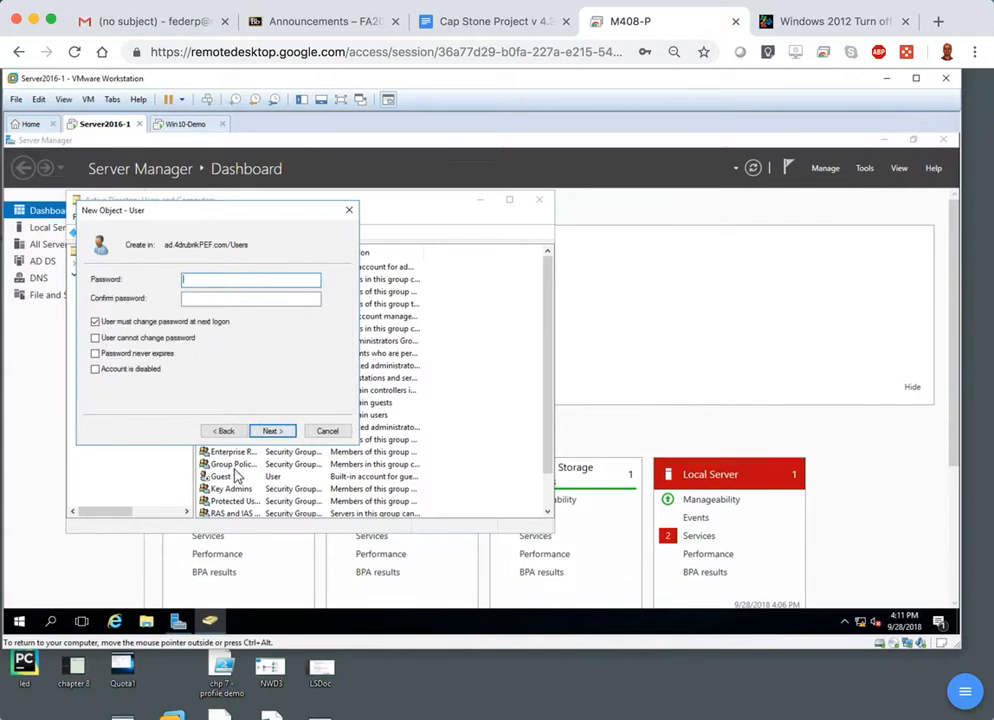
pyautogui.click(226, 431)
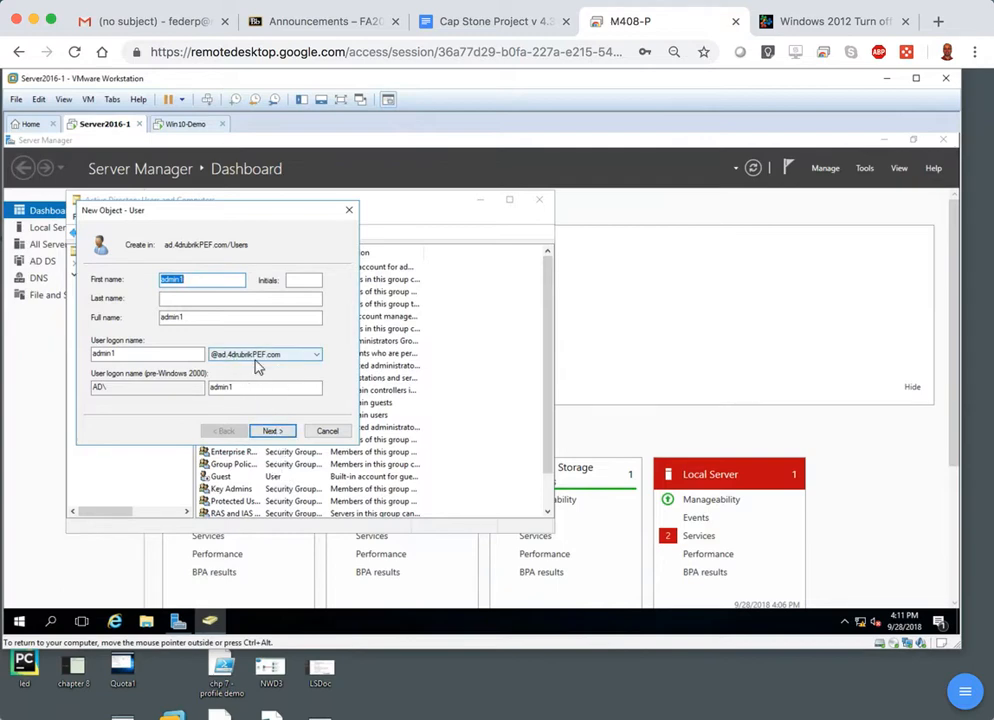
pyautogui.click(273, 432)
# Enter and confirm admin1's password, turn off the forced change at next logon, make it never expire, and finish creating the user.
pyautogui.write('P')
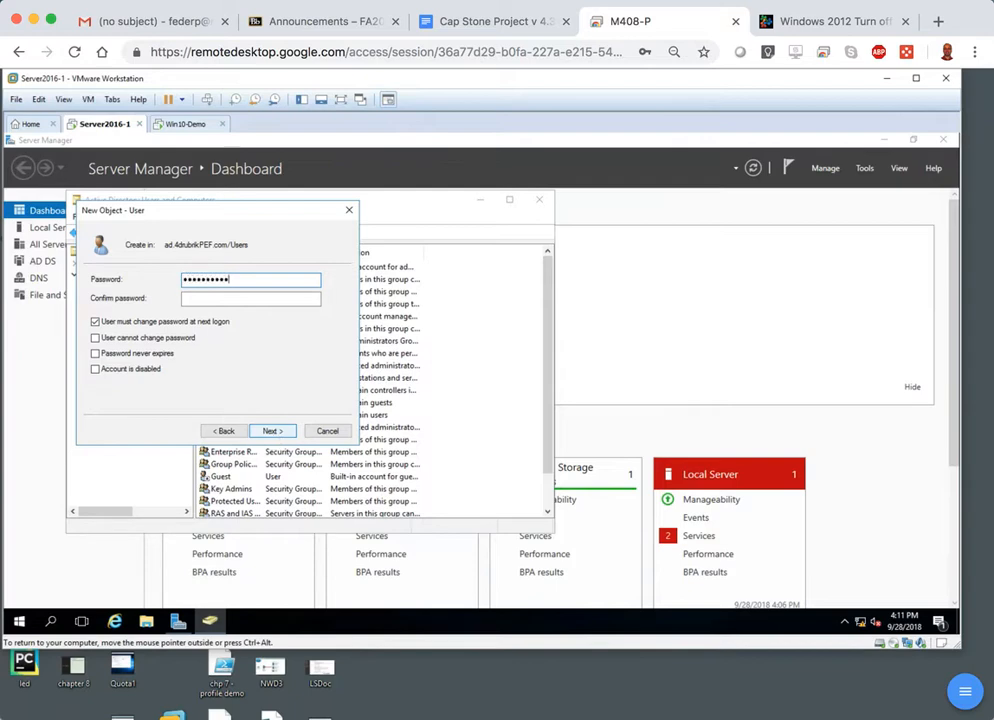
pyautogui.press('Tab')
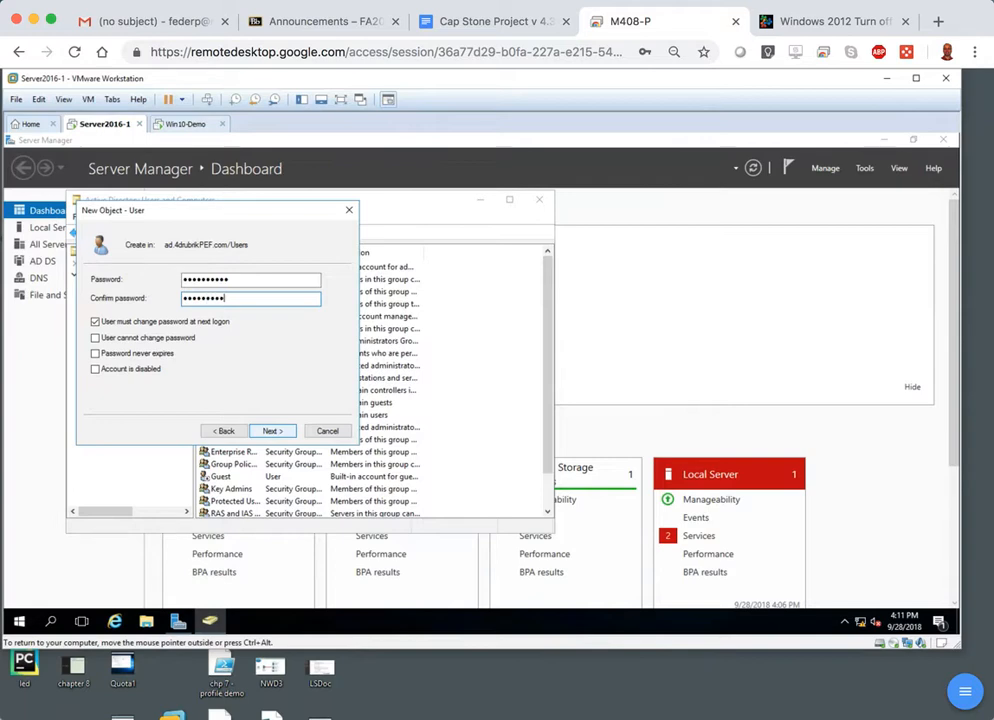
pyautogui.click(95, 322)
pyautogui.click(95, 355)
pyautogui.click(268, 430)
pyautogui.click(270, 430)
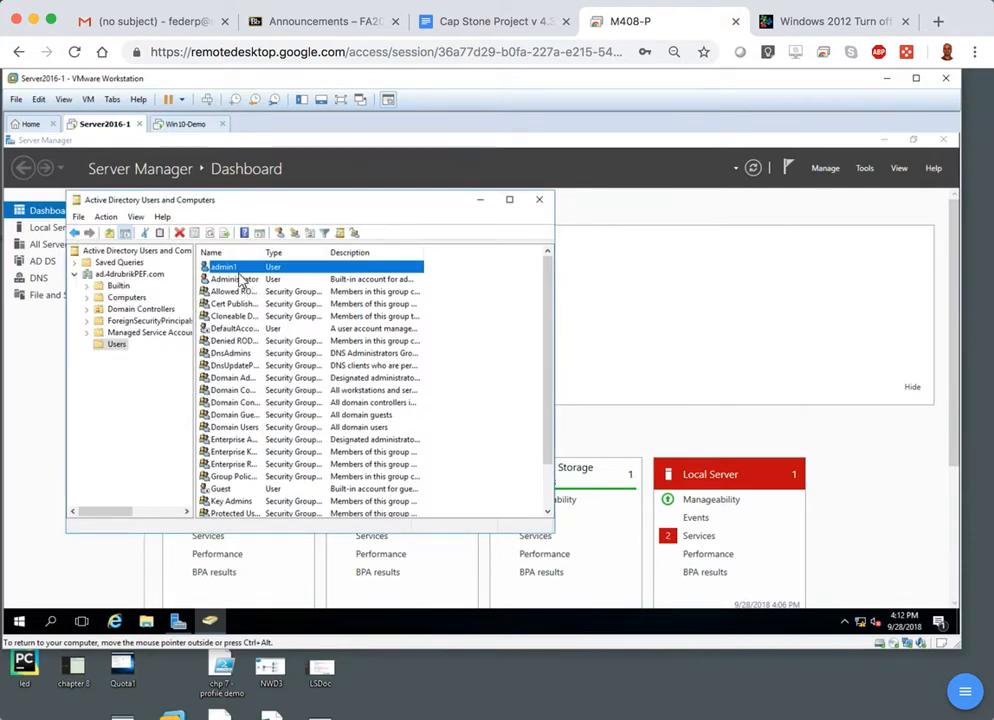
# Add the admin1 user to the Domain Admins group and save its properties.
pyautogui.rightClick(239, 273)
pyautogui.click(300, 455)
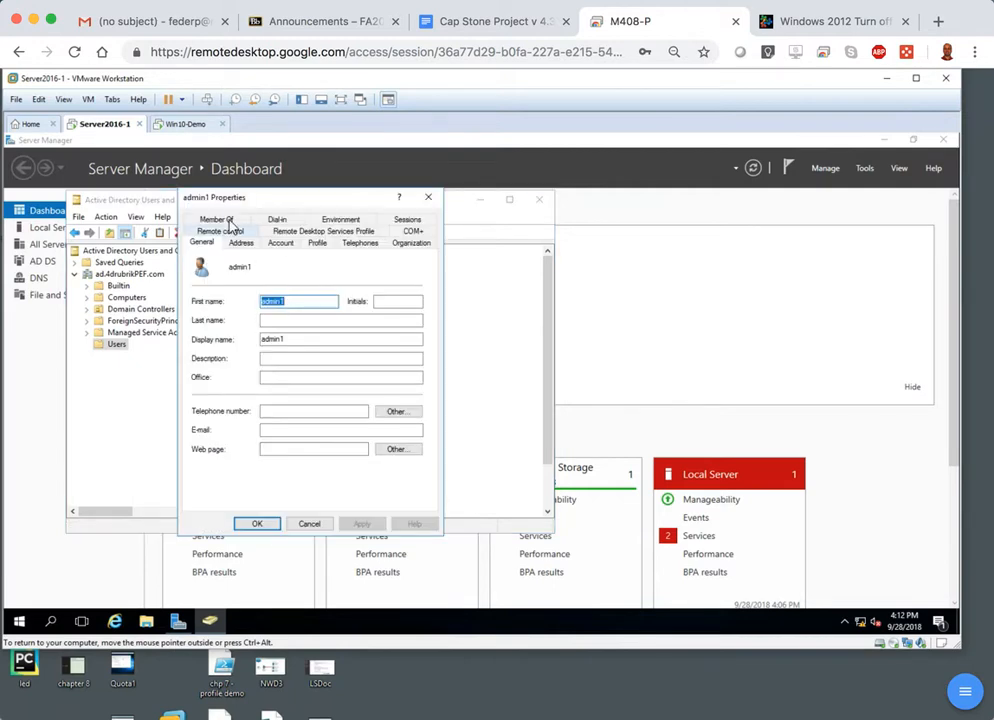
pyautogui.click(219, 218)
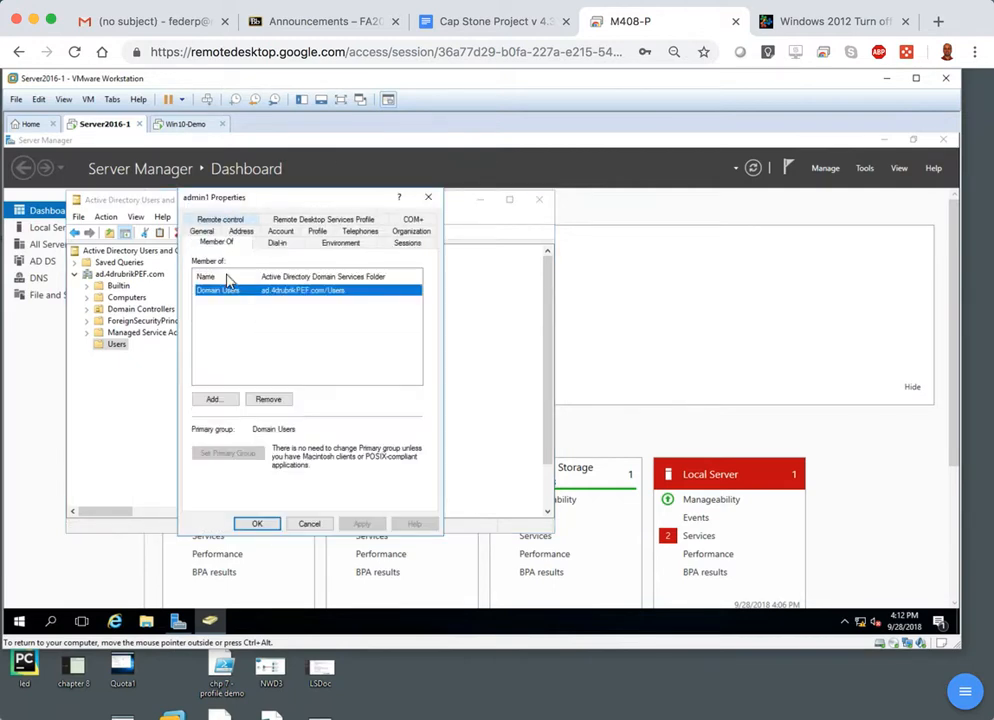
pyautogui.click(213, 400)
pyautogui.write('domain')
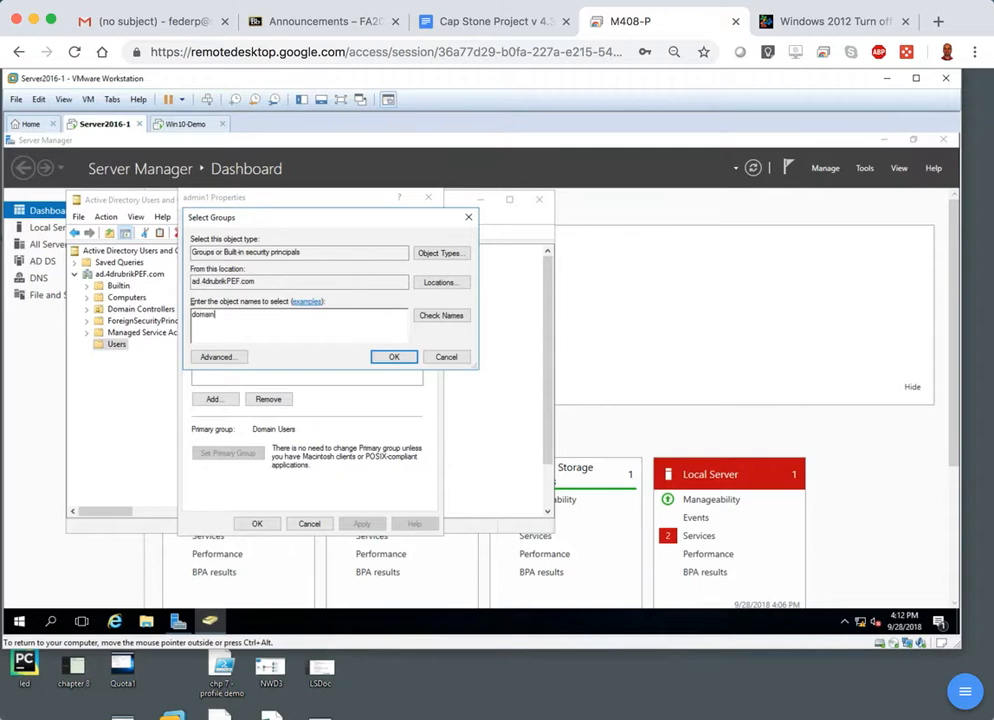
pyautogui.click(440, 316)
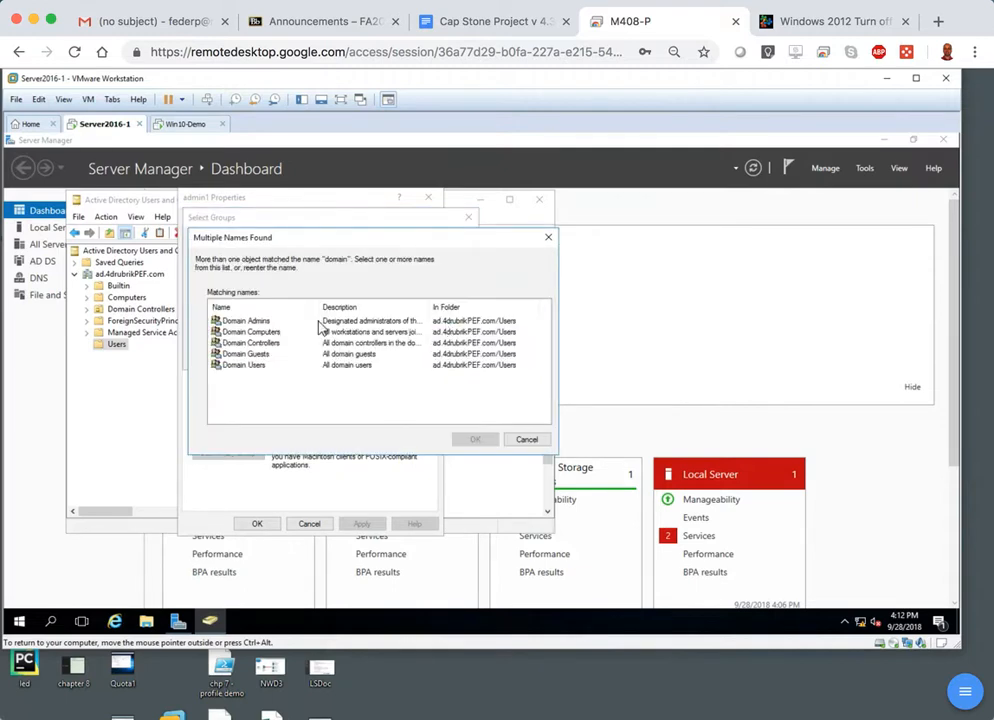
pyautogui.click(330, 321)
pyautogui.click(476, 442)
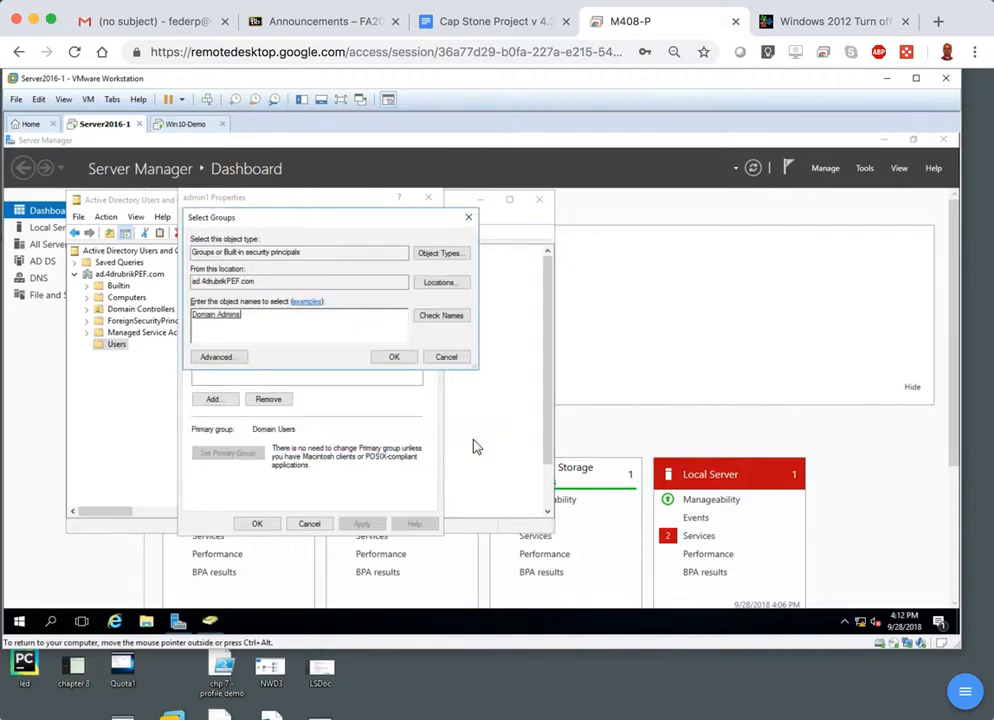
pyautogui.click(401, 358)
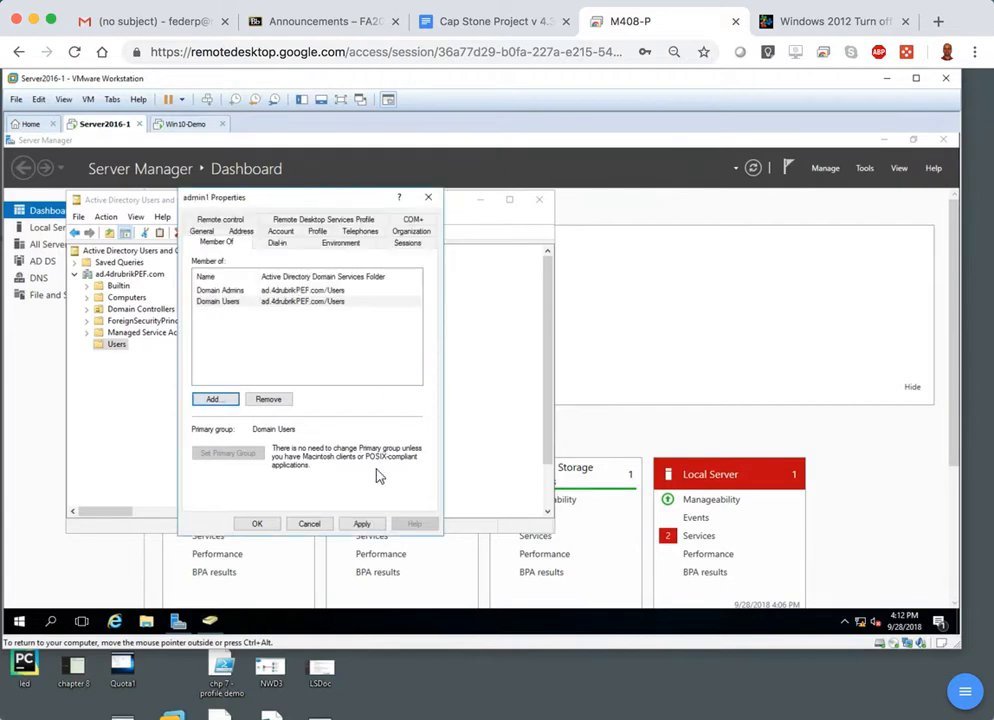
pyautogui.click(259, 525)
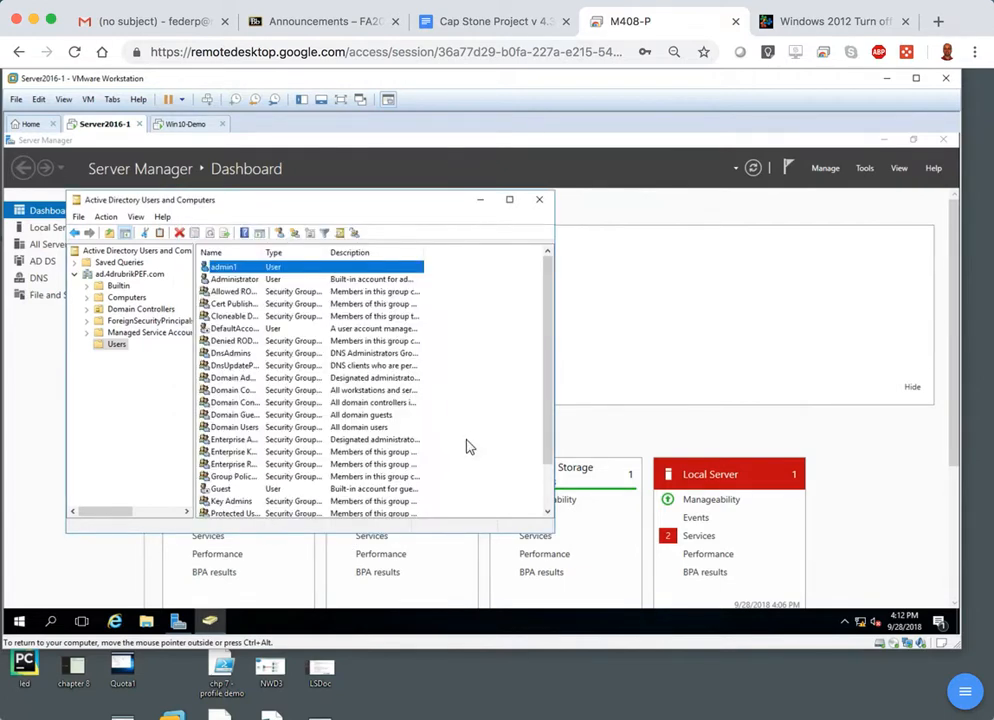
# Examine the group memberships of the built-in Administrator account.
pyautogui.doubleClick(239, 281)
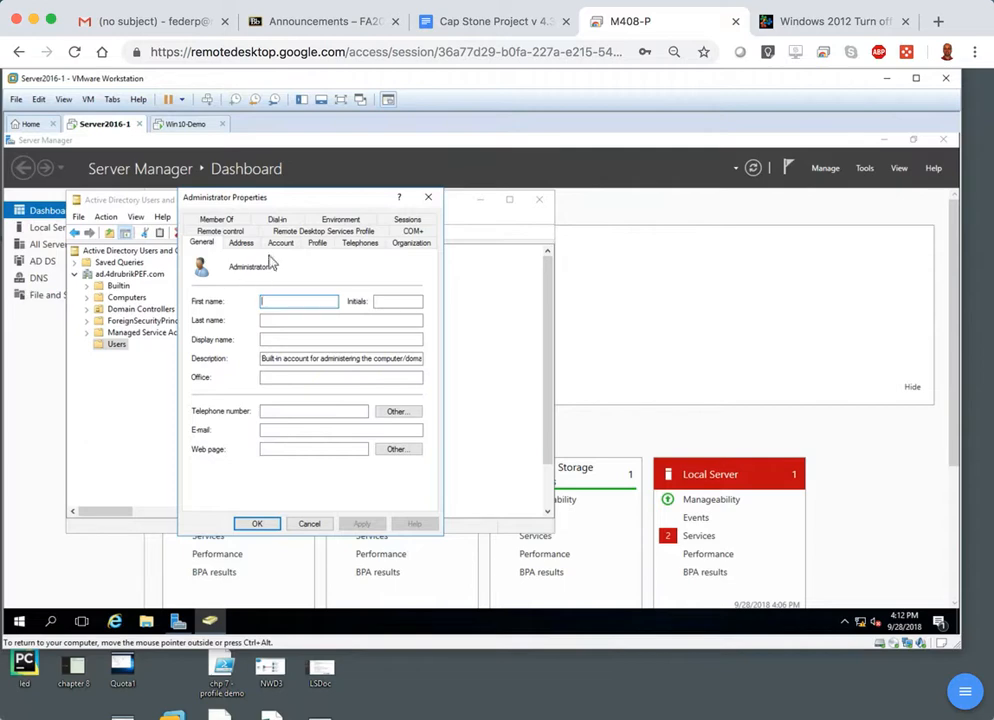
pyautogui.click(216, 222)
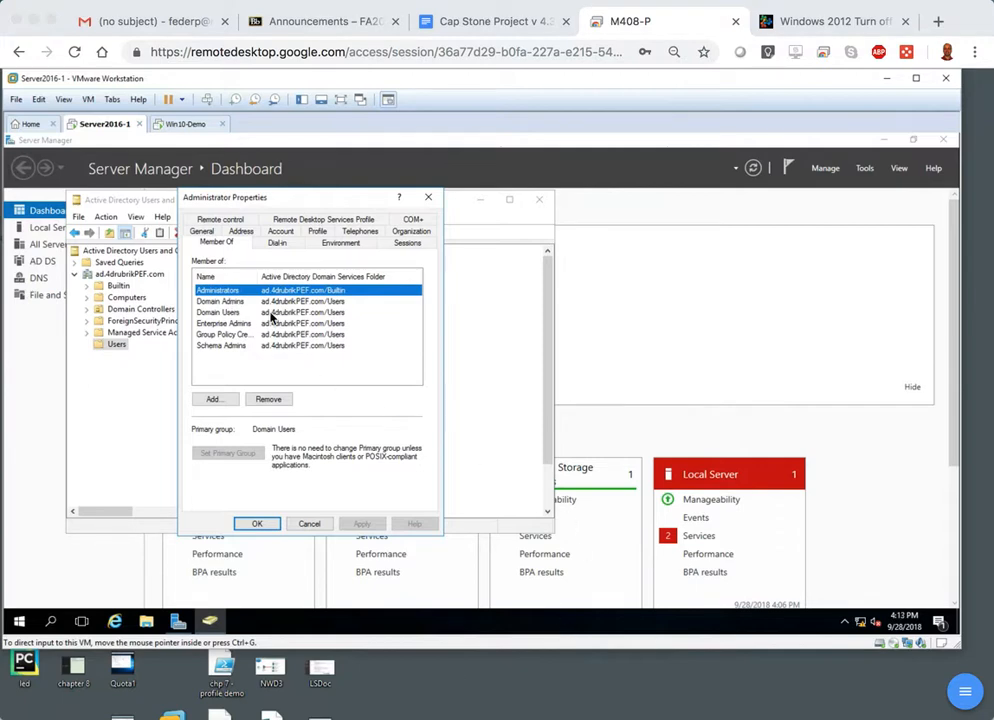
pyautogui.click(258, 525)
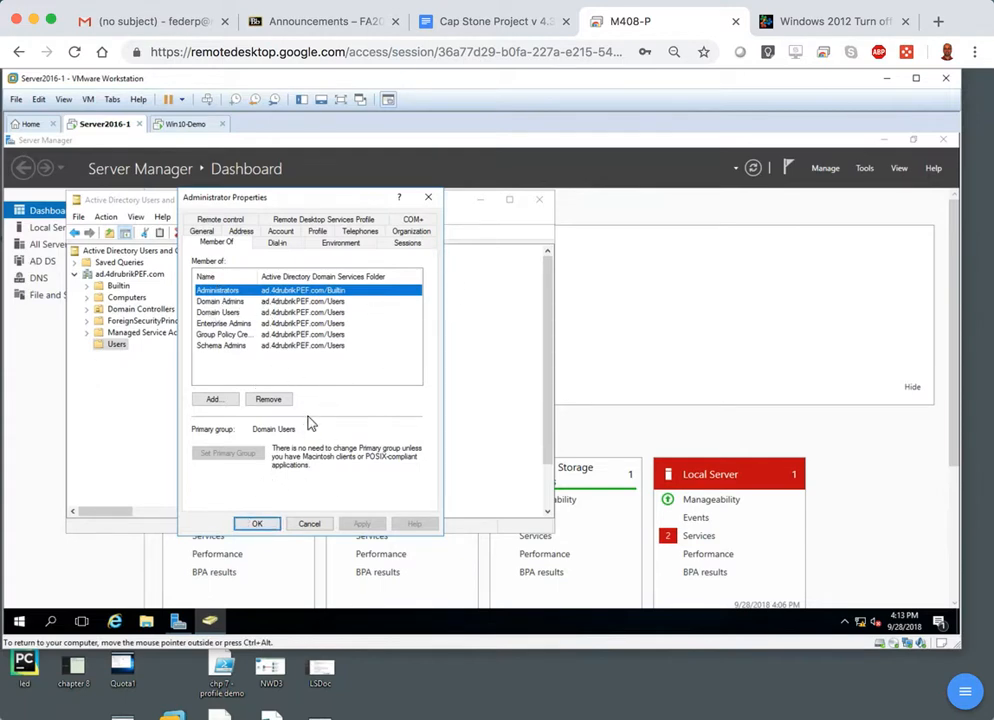
# Close the Administrator account's properties, switch to the Win10-Demo virtual machine, and bring up its sign-in for another user.
pyautogui.click(430, 199)
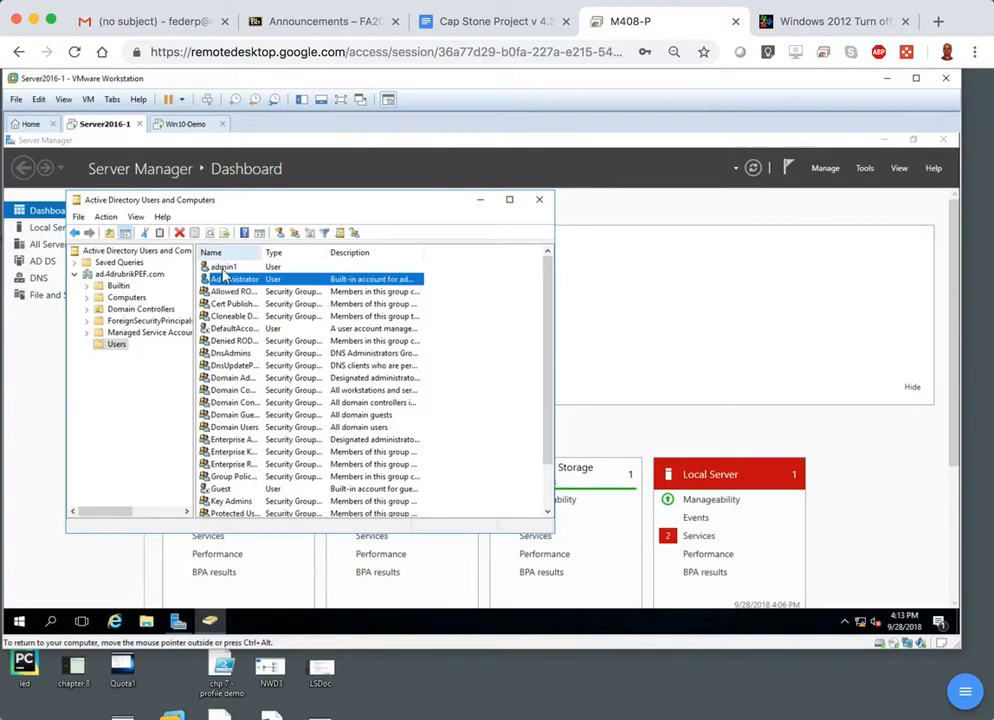
pyautogui.click(183, 125)
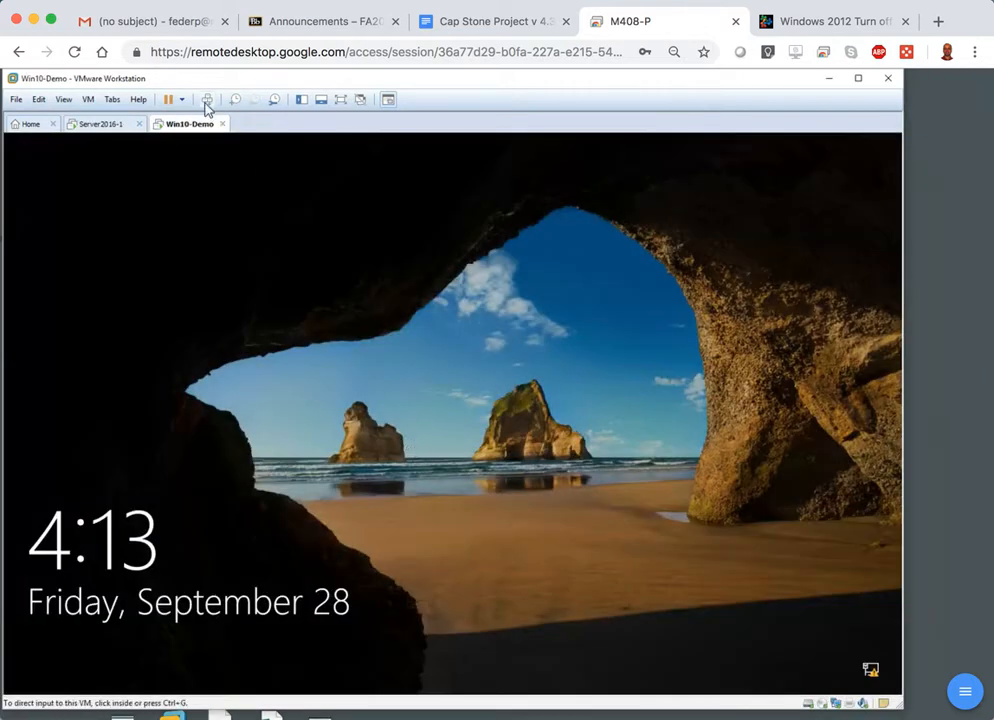
pyautogui.click(207, 101)
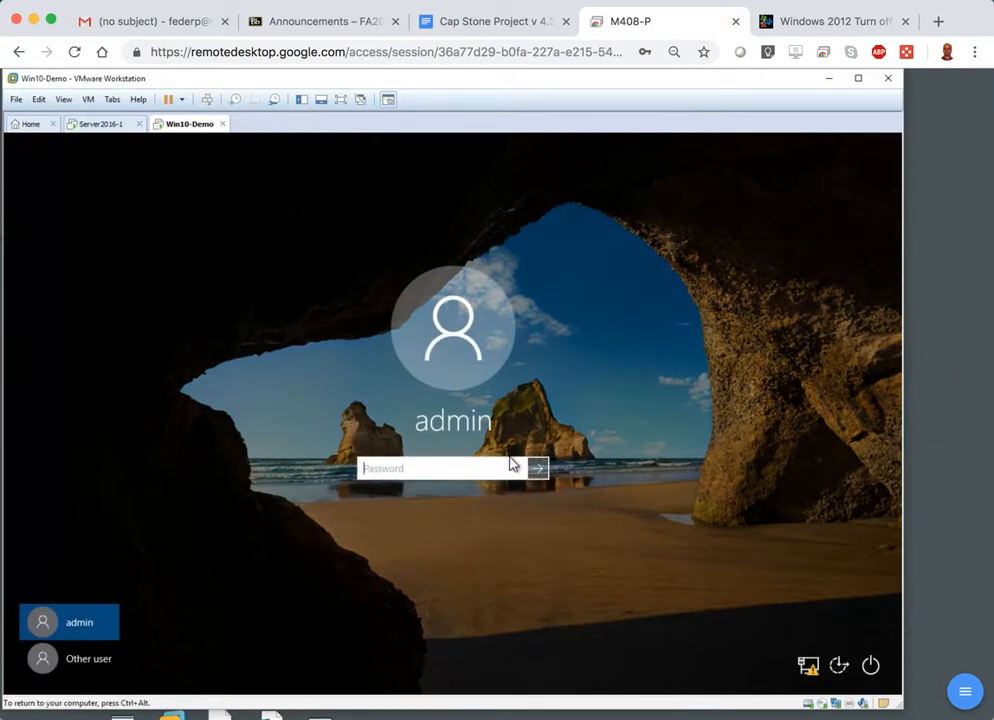
pyautogui.click(83, 666)
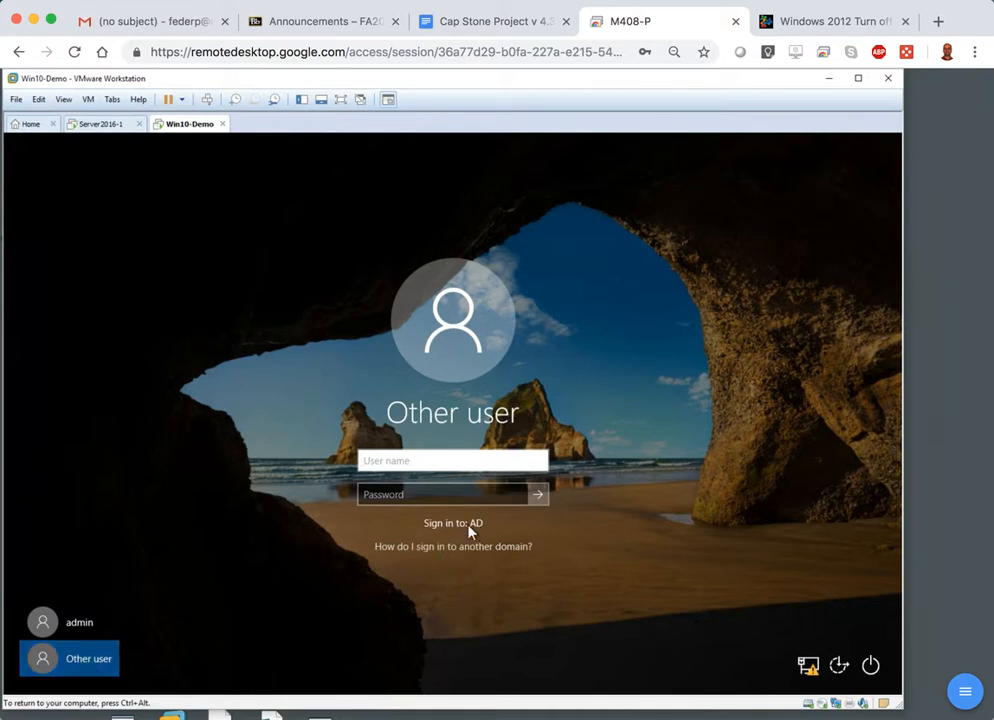
# Try replacing the user name admin with the .\ prefix to target the local computer, and clear the entry.
pyautogui.write('admin')
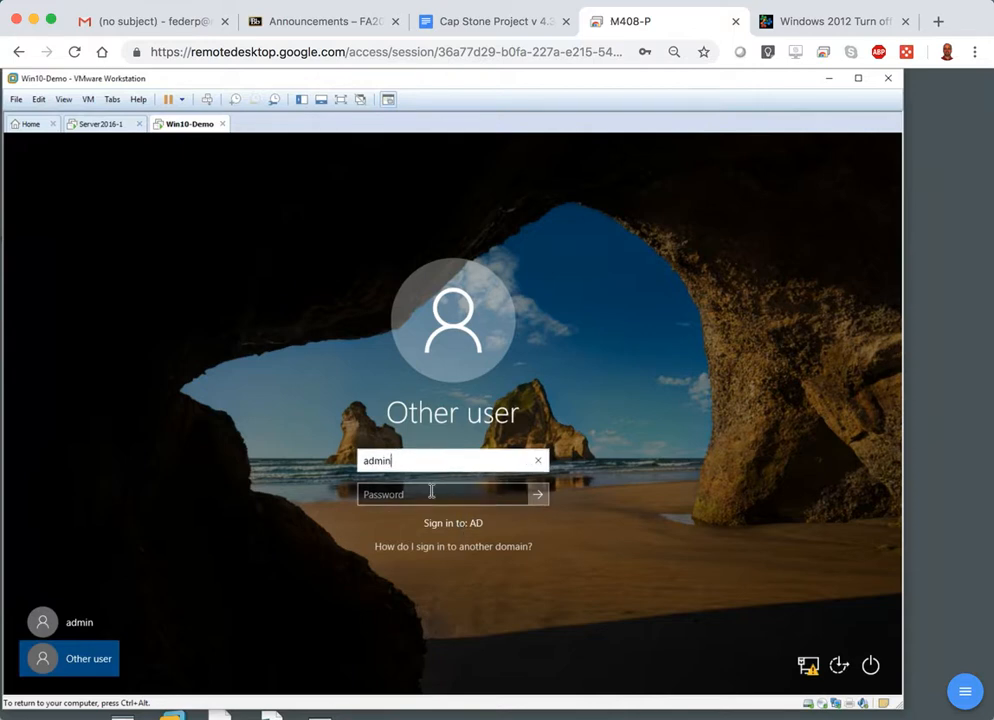
pyautogui.click(424, 495)
pyautogui.click(420, 463)
pyautogui.press('BackSpace')
pyautogui.press('BackSpace')
pyautogui.press('BackSpace')
pyautogui.write('.\\')
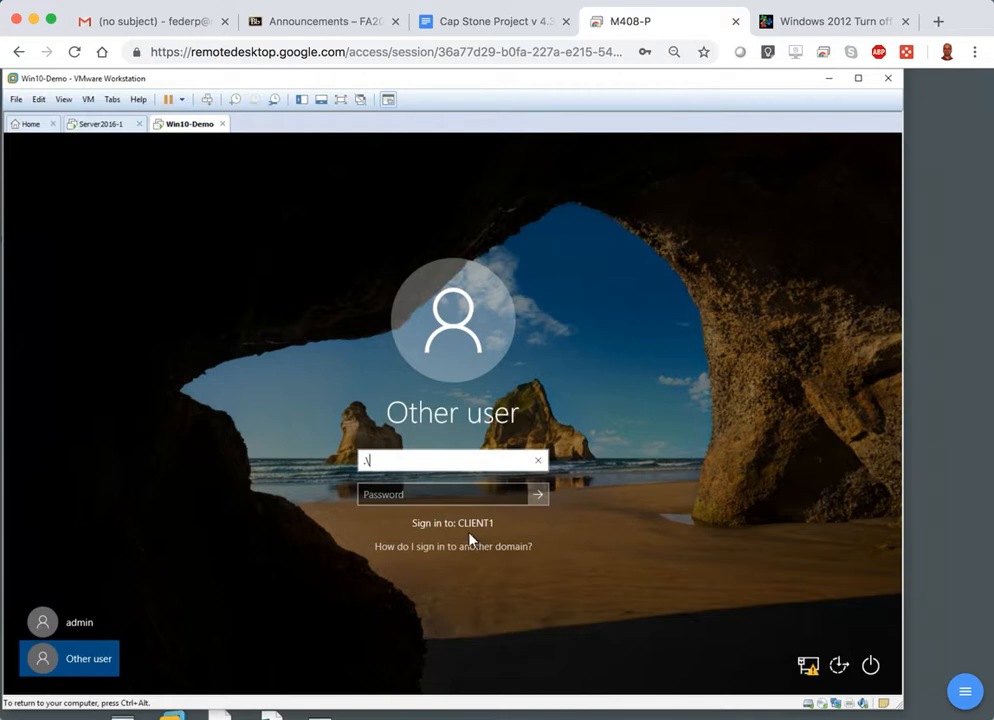
pyautogui.press('BackSpace')
pyautogui.press('BackSpace')
# Sign in to the AD domain with the user name ADMin1 and the account password.
pyautogui.write('ADMin1')
pyautogui.click(420, 493)
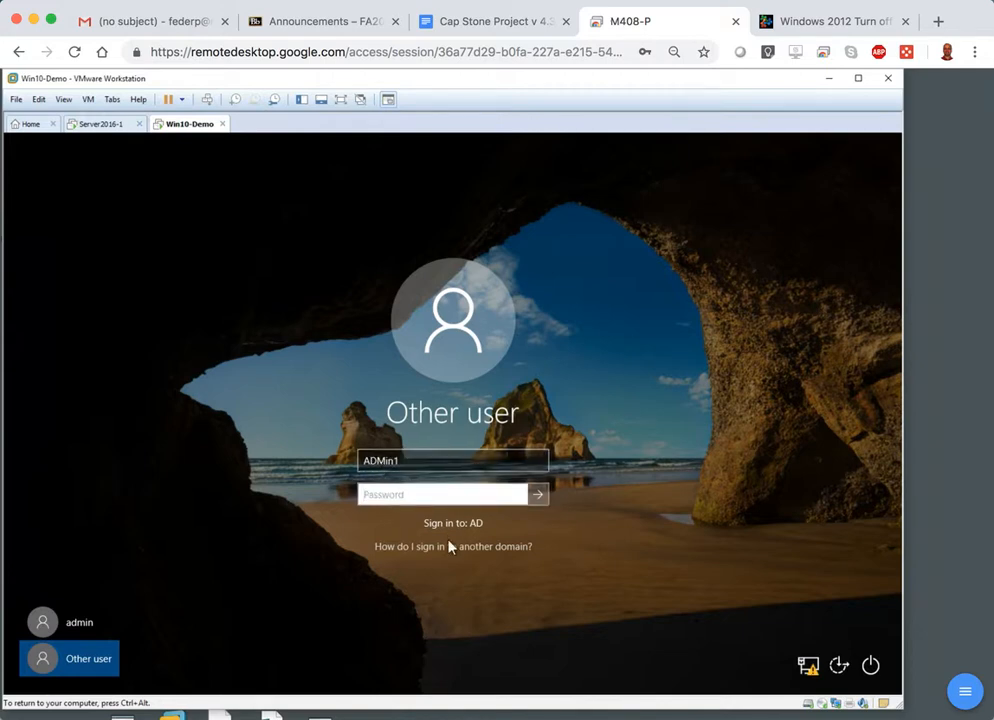
pyautogui.write('••••••••••')
pyautogui.press('Return')
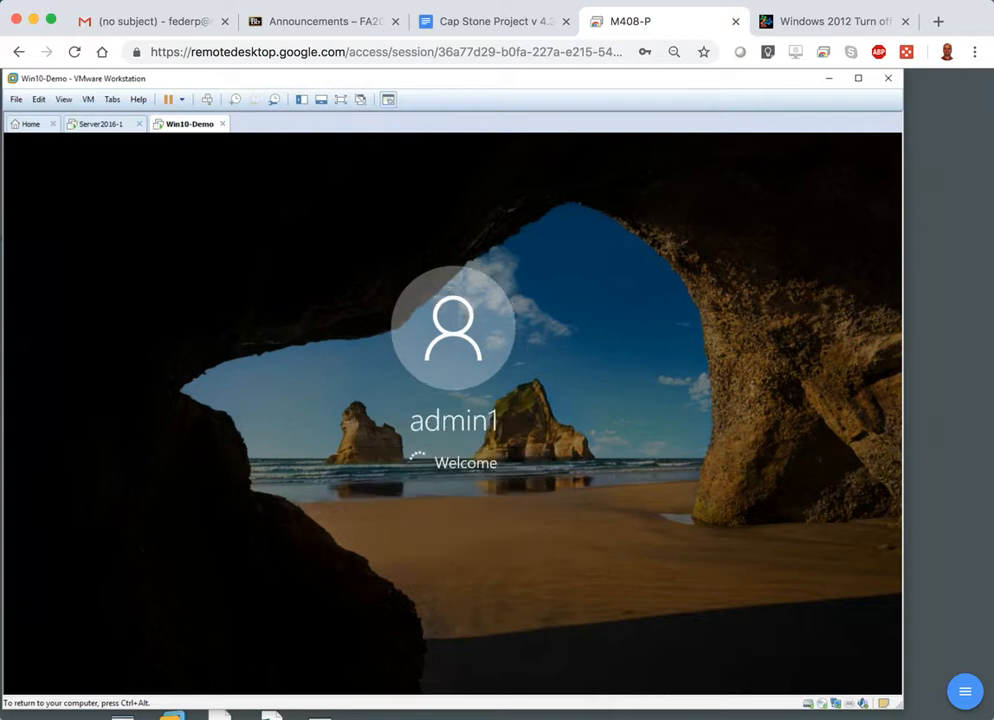
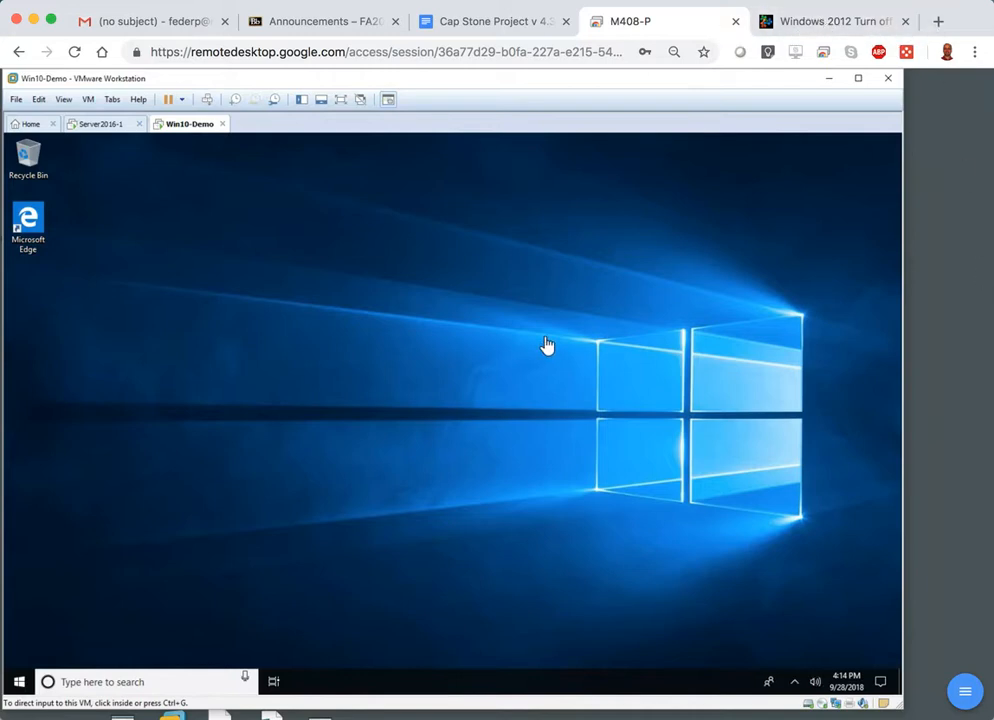
# Add a second network adapter with a NAT connection to the Win10-Demo virtual machine and decline logging off for VMware Tools.
pyautogui.click(88, 100)
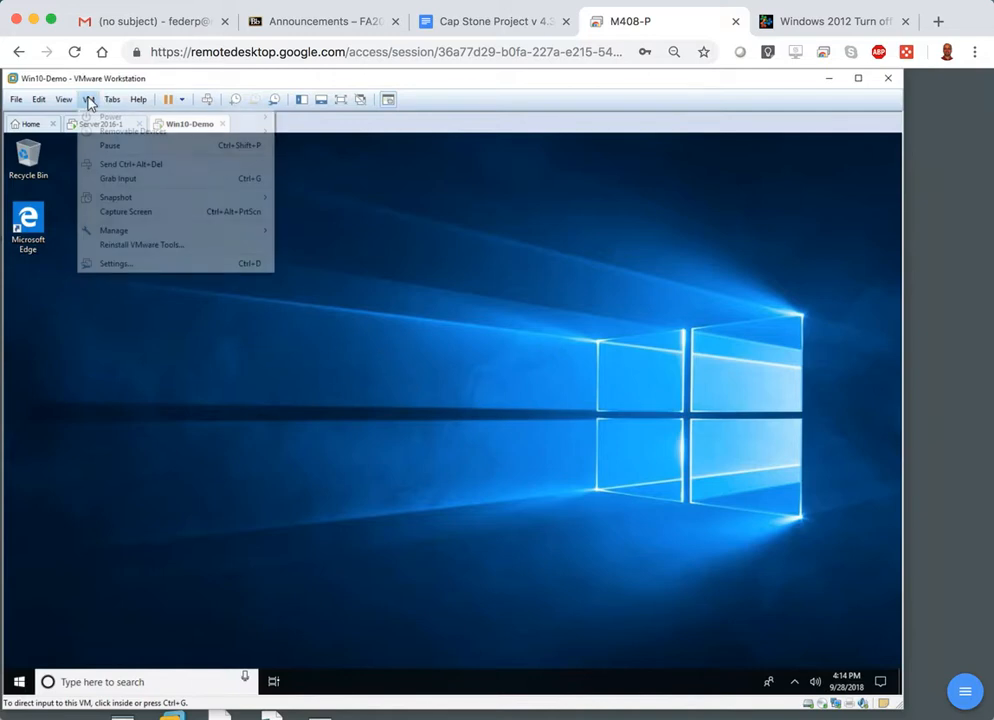
pyautogui.click(101, 266)
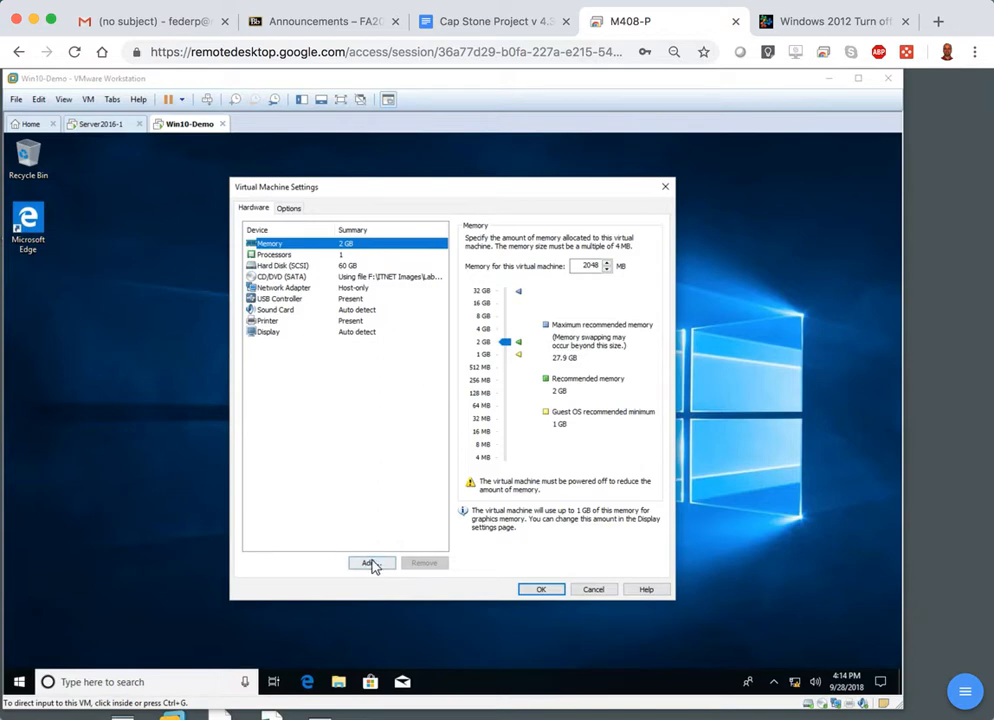
pyautogui.click(369, 563)
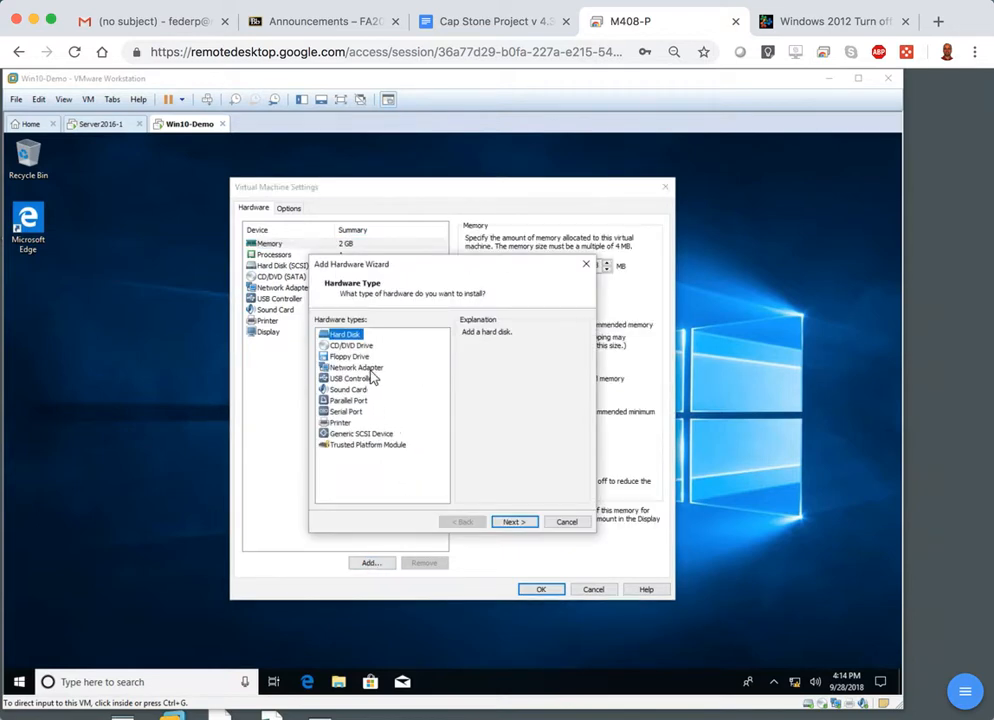
pyautogui.click(362, 368)
pyautogui.click(519, 523)
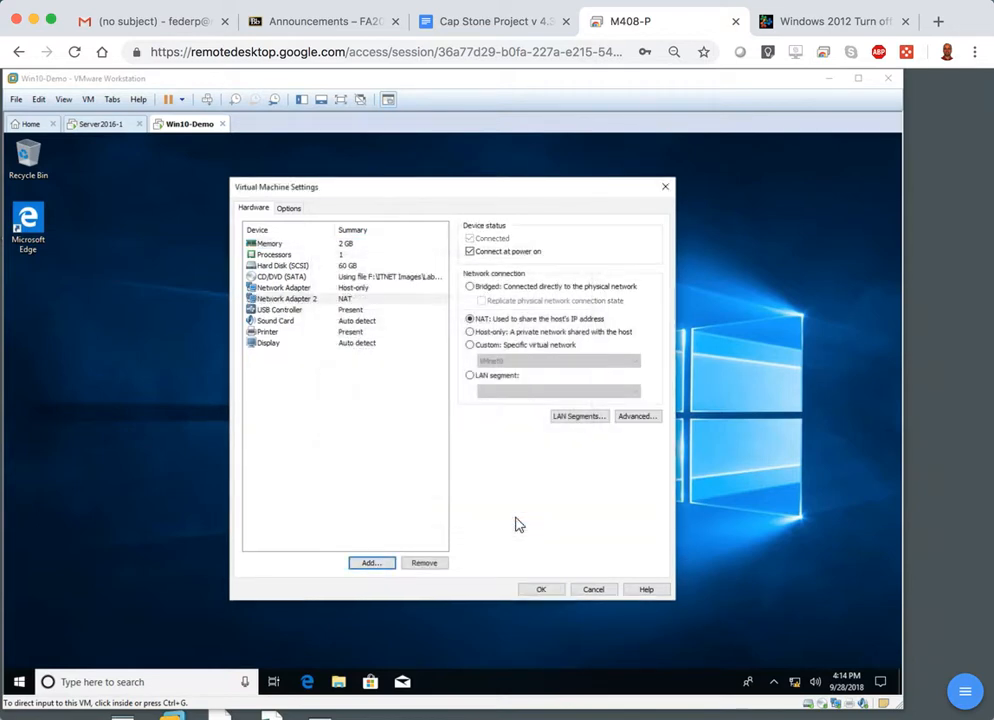
pyautogui.click(534, 589)
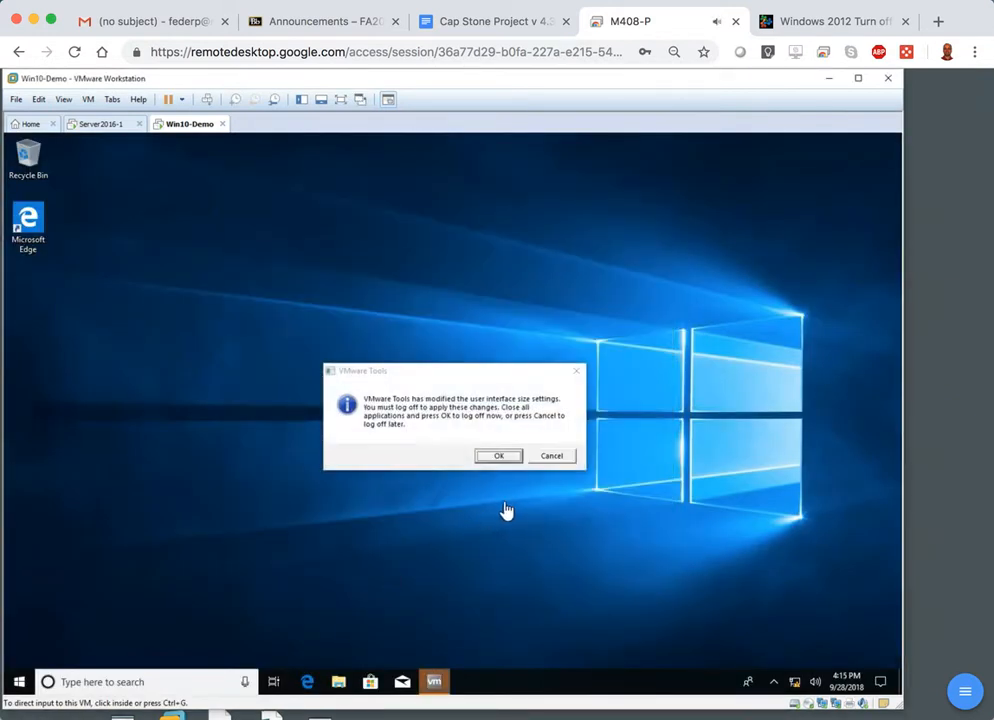
pyautogui.click(555, 463)
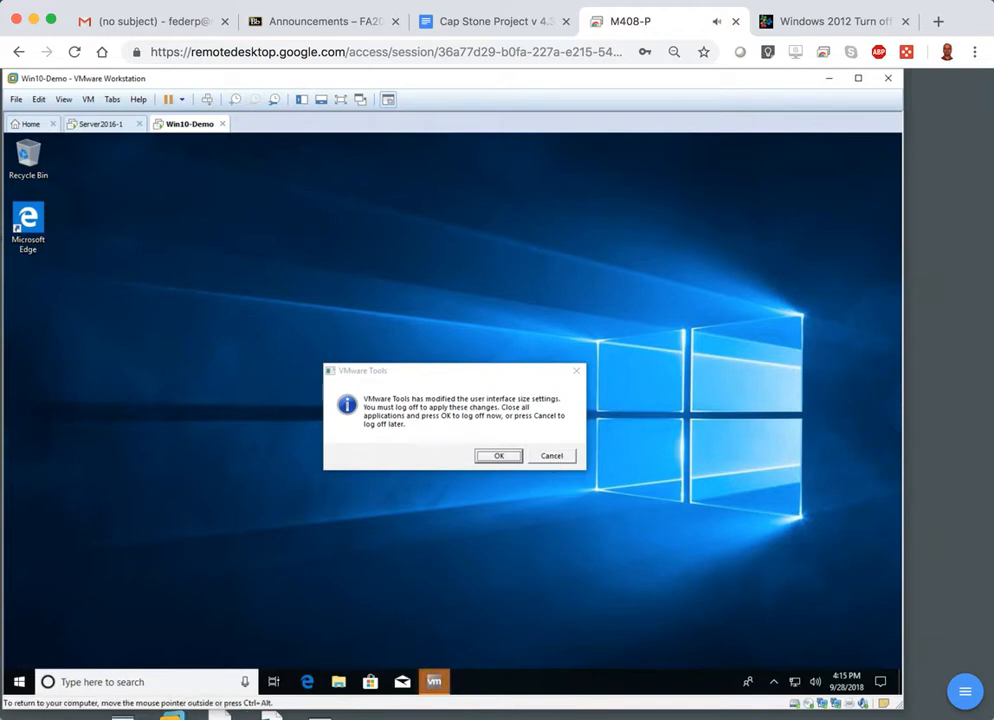
pyautogui.click(552, 455)
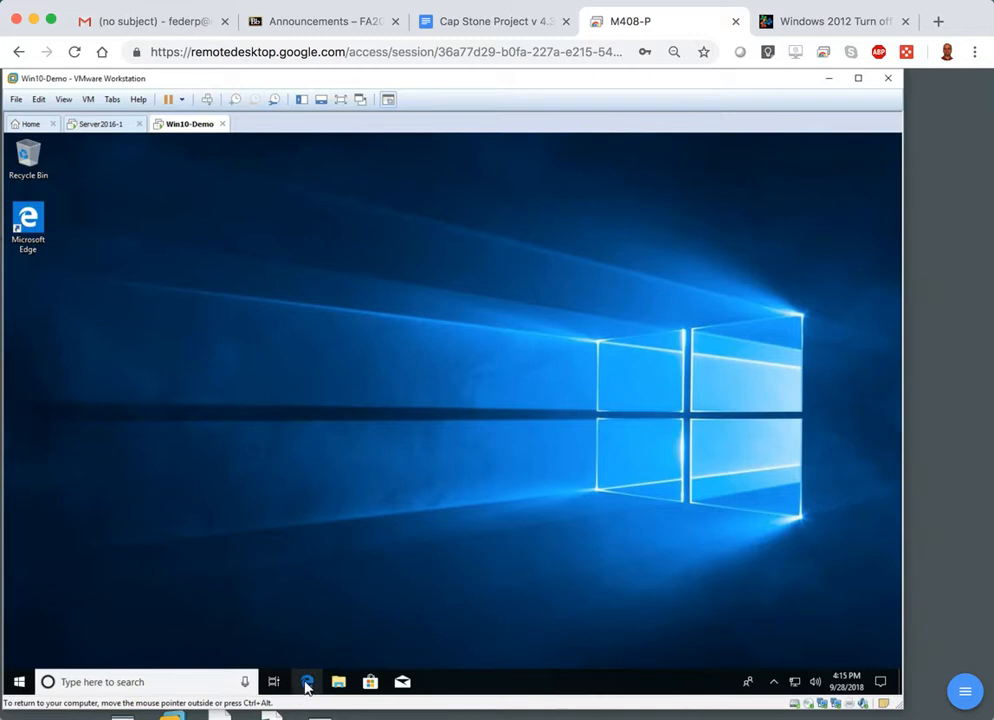
# Open Internet Explorer on the Windows 10 client and go to google.com.
pyautogui.click(202, 682)
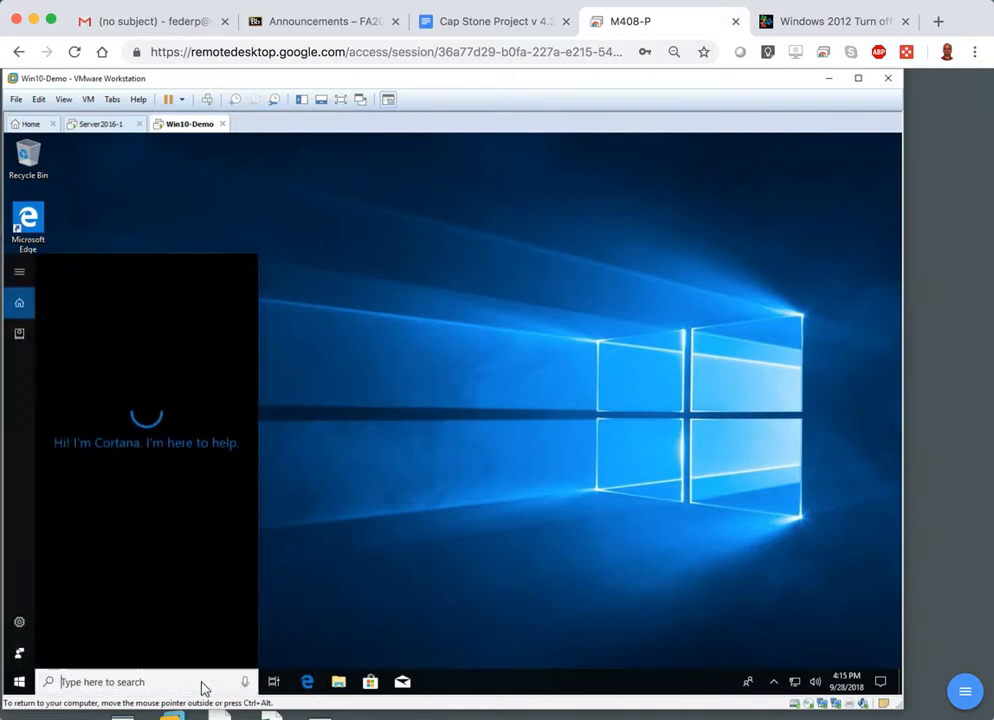
pyautogui.write('intern')
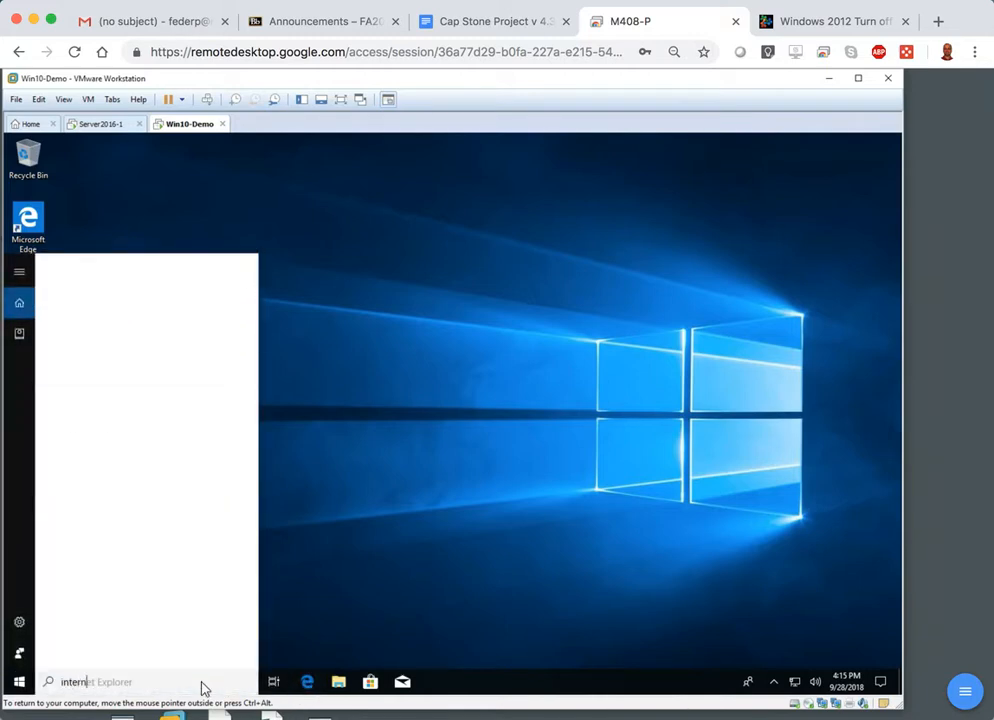
pyautogui.click(115, 338)
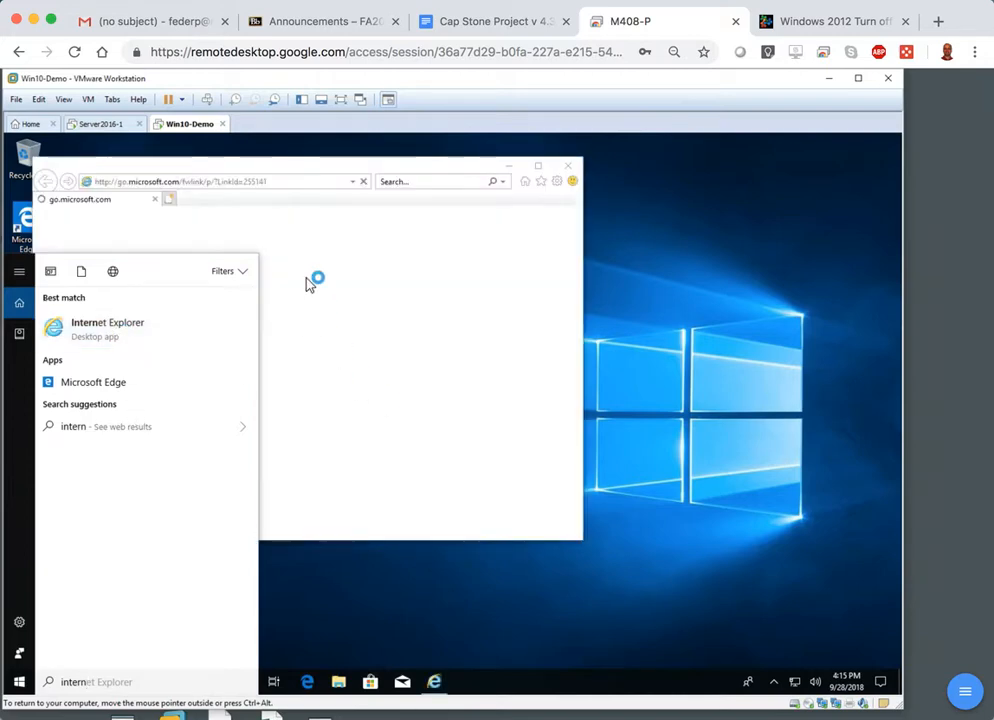
pyautogui.click(249, 182)
pyautogui.write('google')
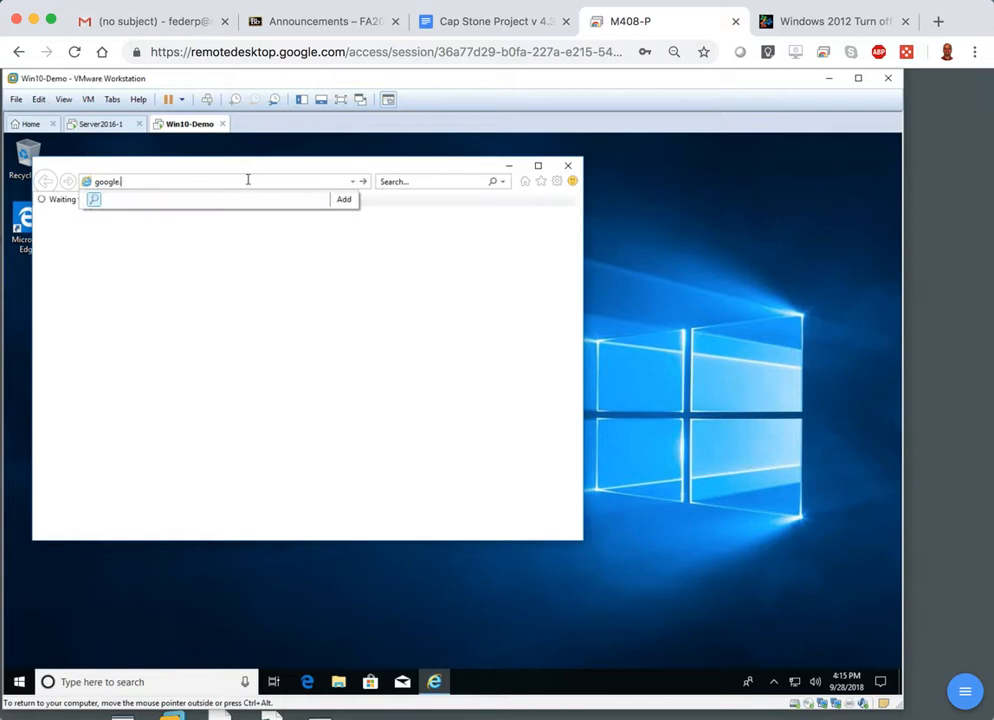
pyautogui.press('Return')
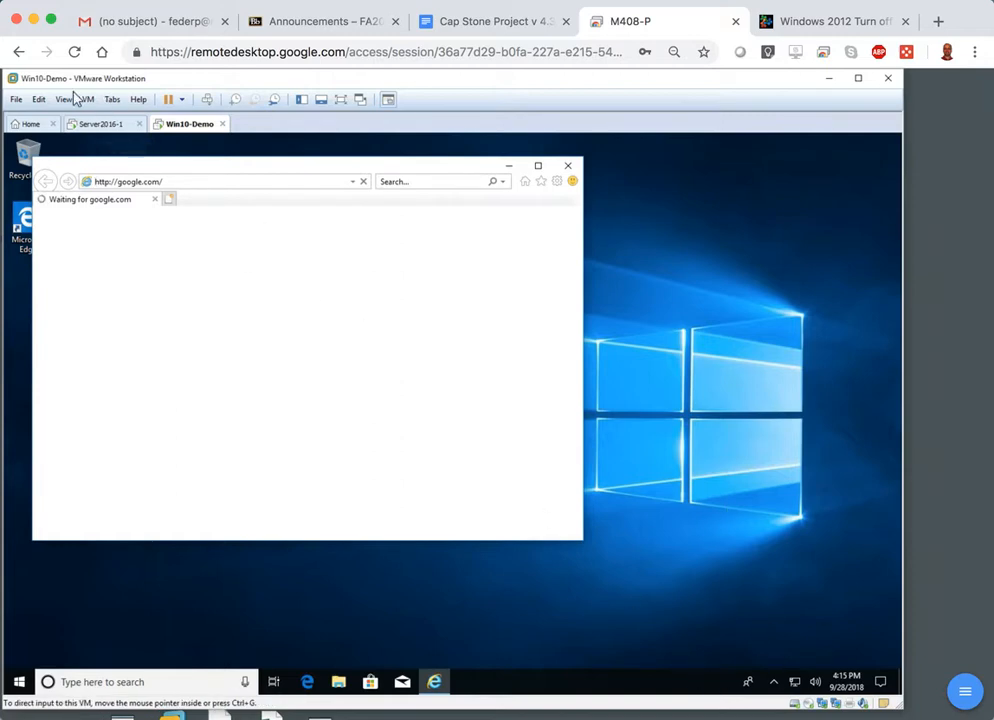
# Switch to the Server2016-1 virtual machine and check its Windows version by running winver in a command prompt.
pyautogui.click(95, 125)
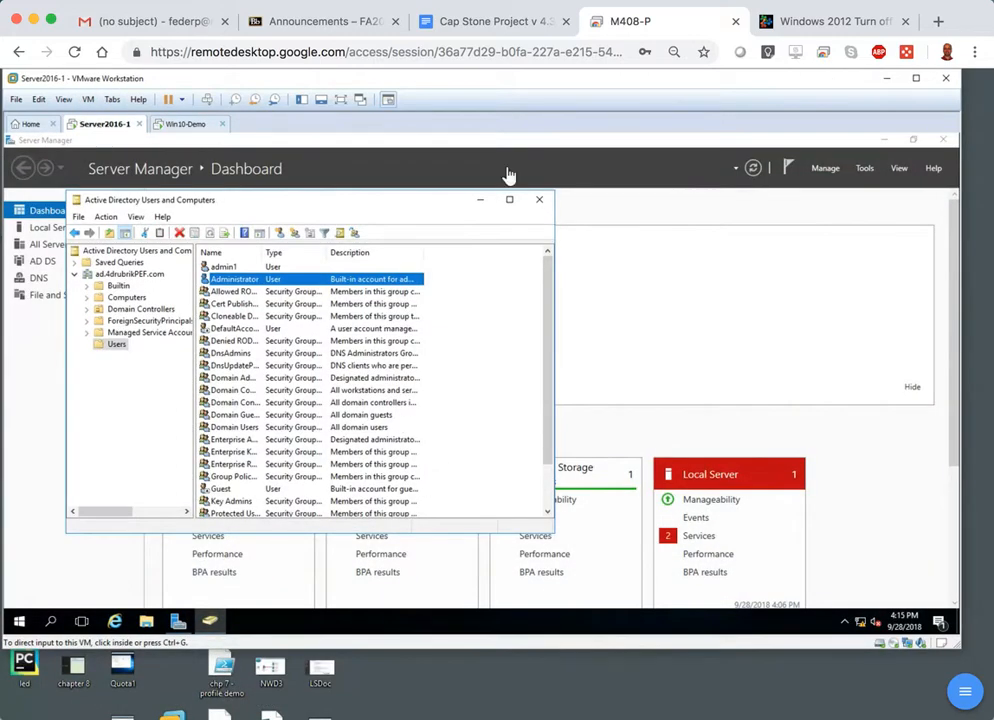
pyautogui.click(52, 625)
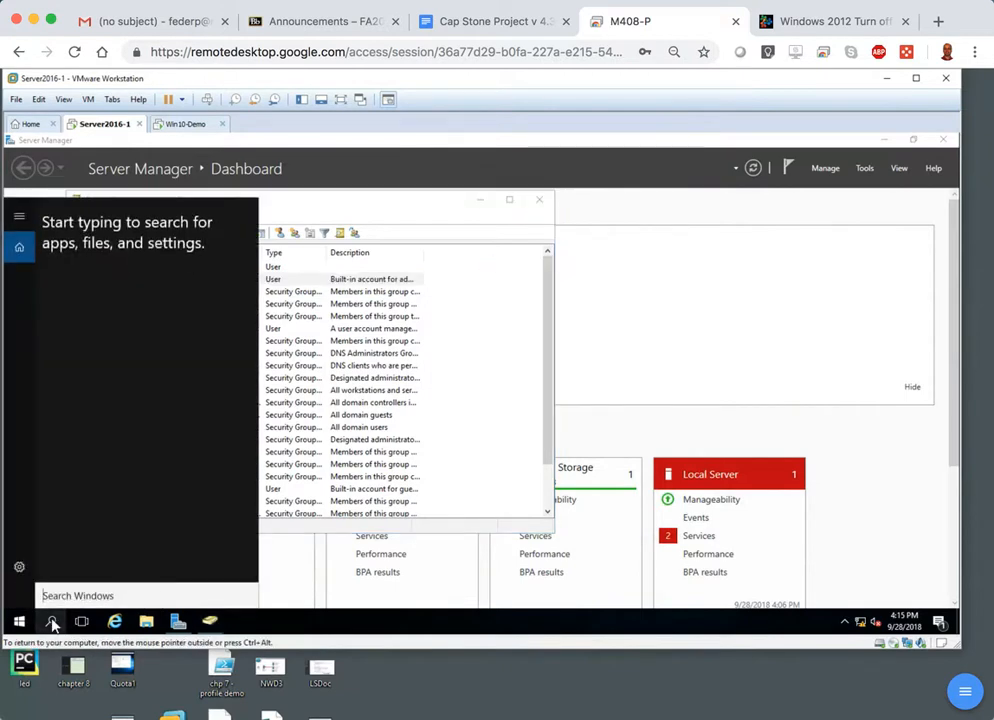
pyautogui.write('cmd')
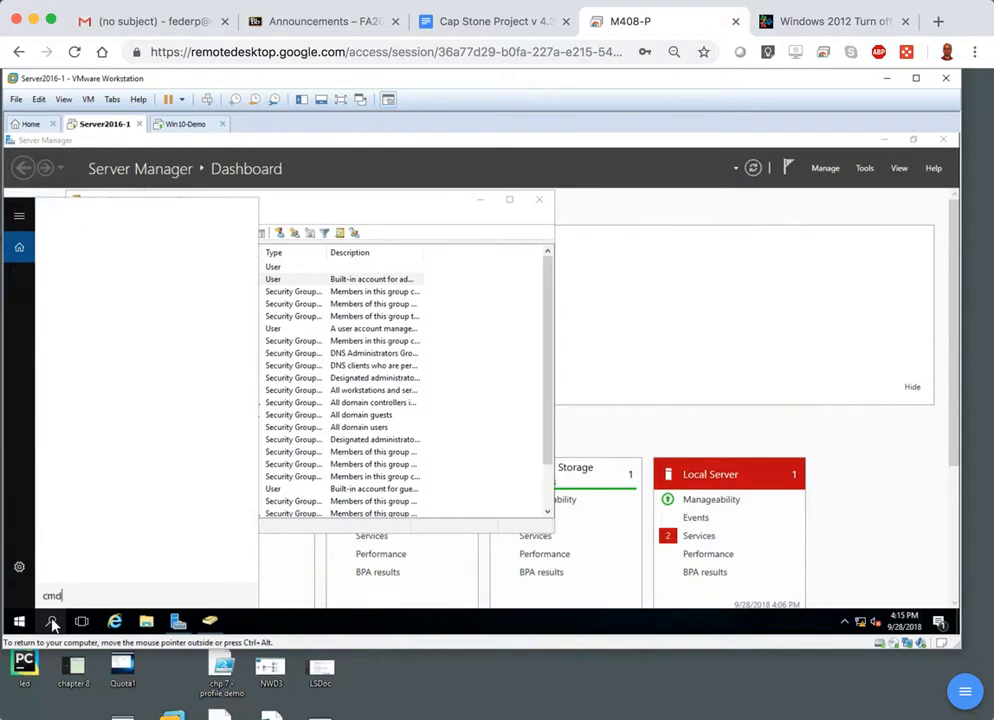
pyautogui.press('Return')
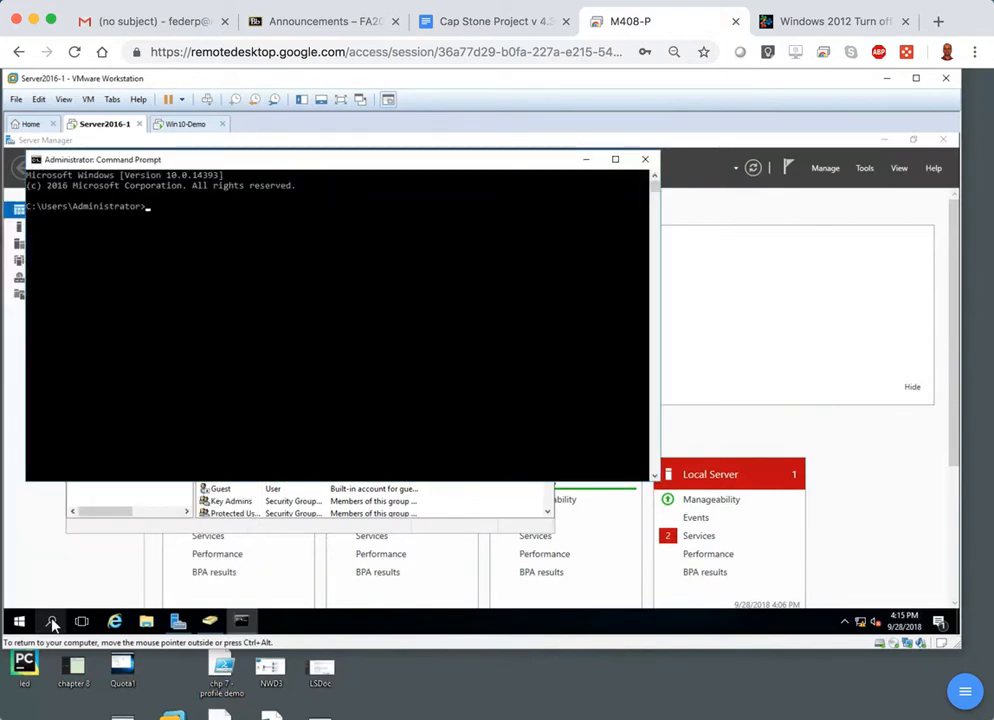
pyautogui.write('winver')
pyautogui.press('Return')
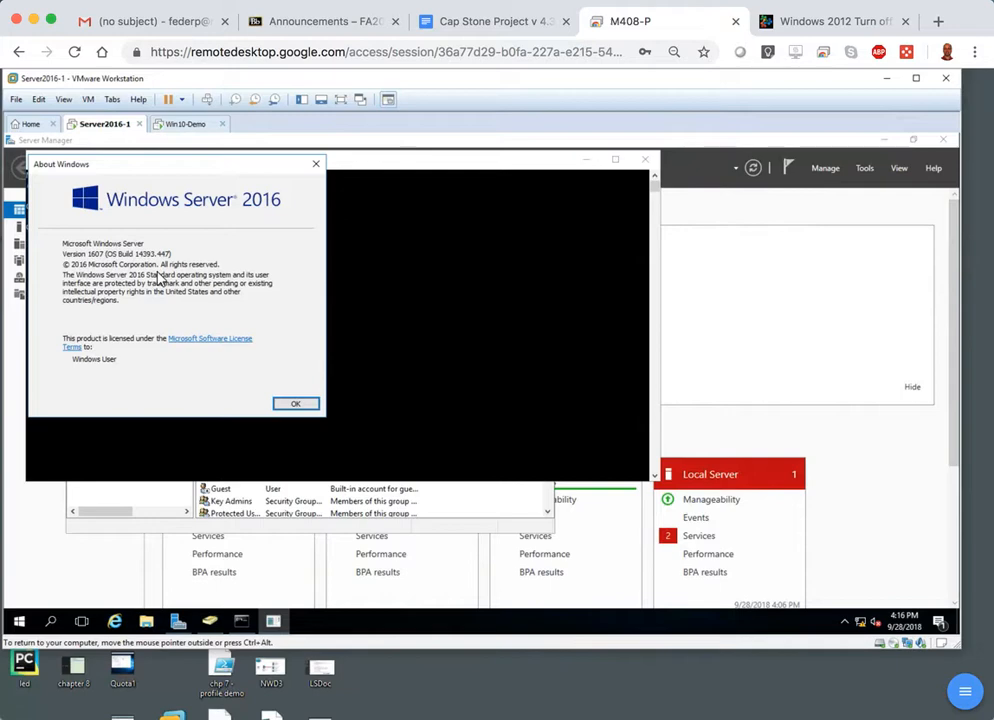
# Close the Windows version information, the command prompt, and Active Directory Users and Computers on the server.
pyautogui.click(294, 404)
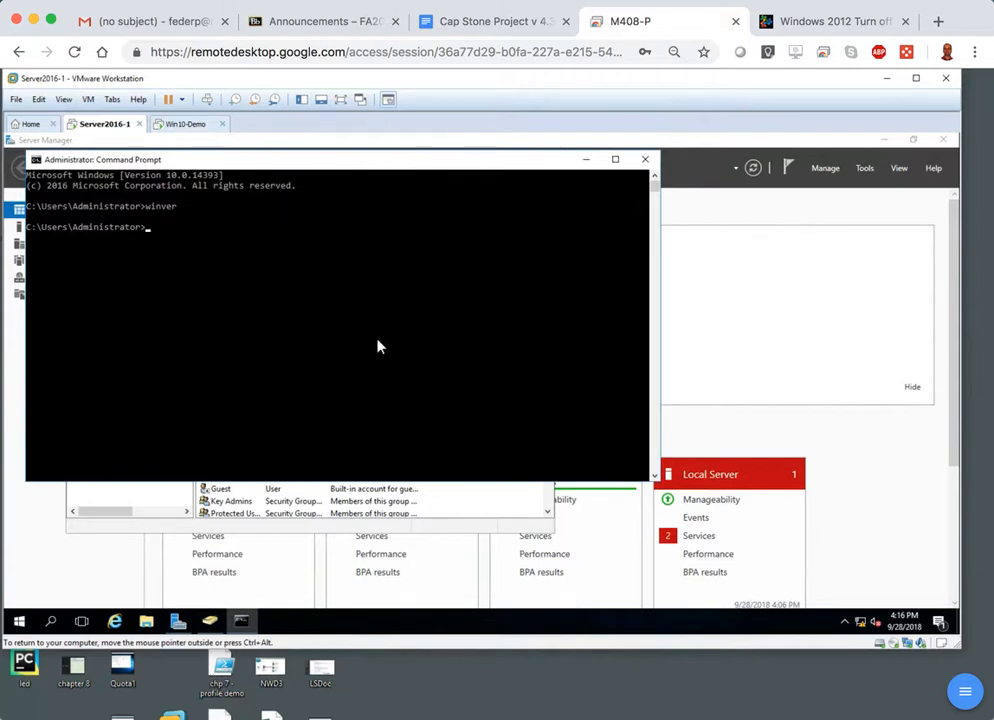
pyautogui.click(644, 162)
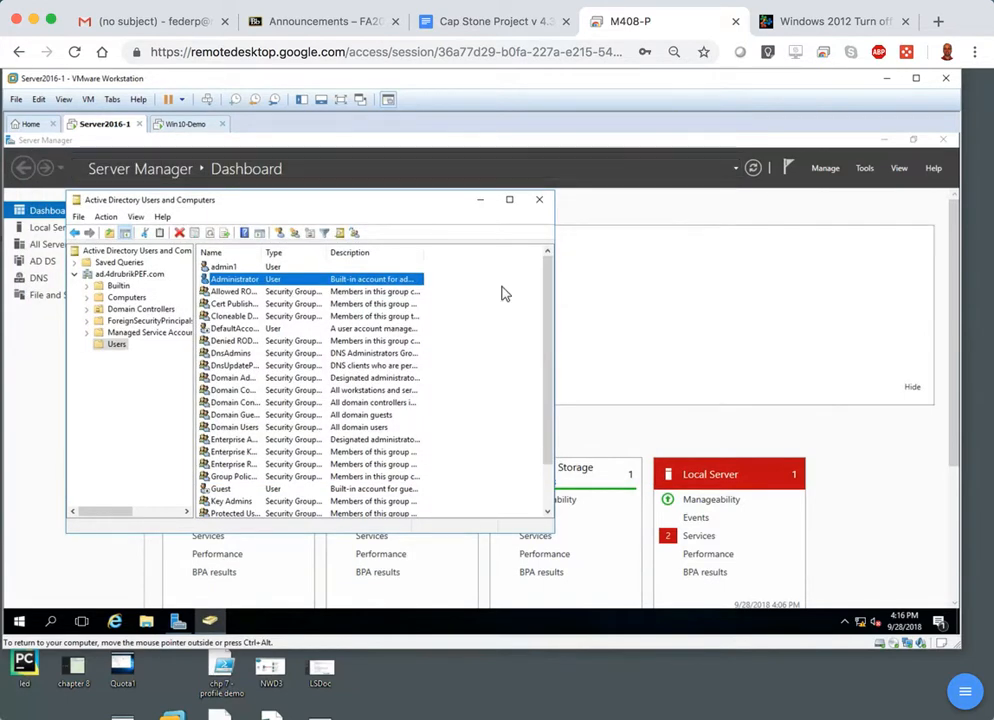
pyautogui.click(539, 199)
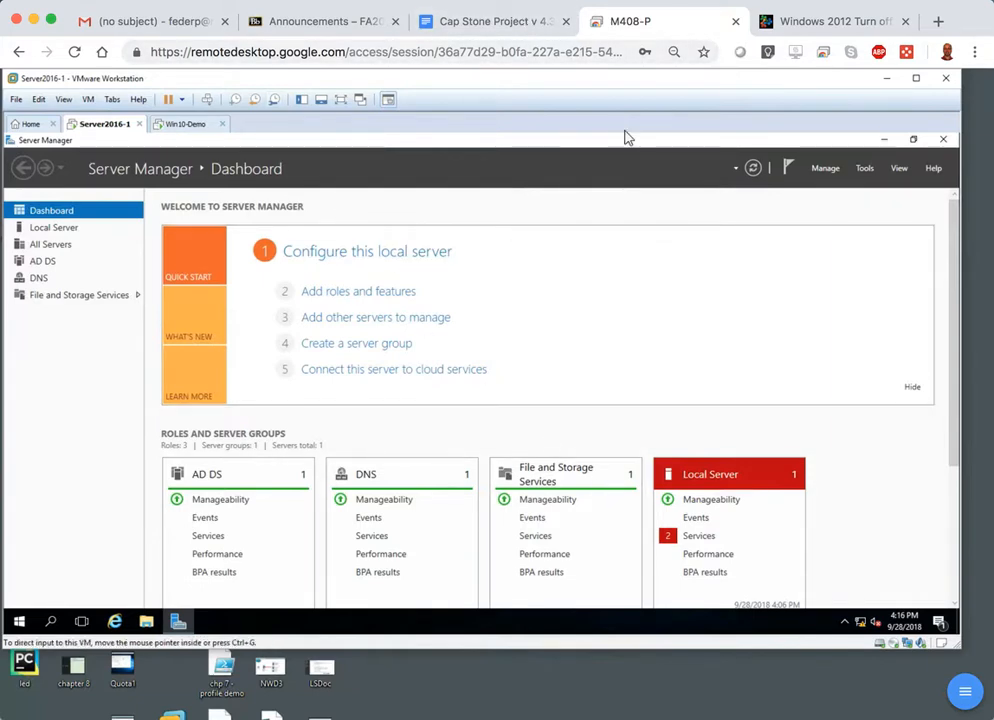
# Return to the Win10-Demo virtual machine, allow the PC to be discoverable on the network, and postpone the Internet Explorer 11 setup.
pyautogui.click(183, 124)
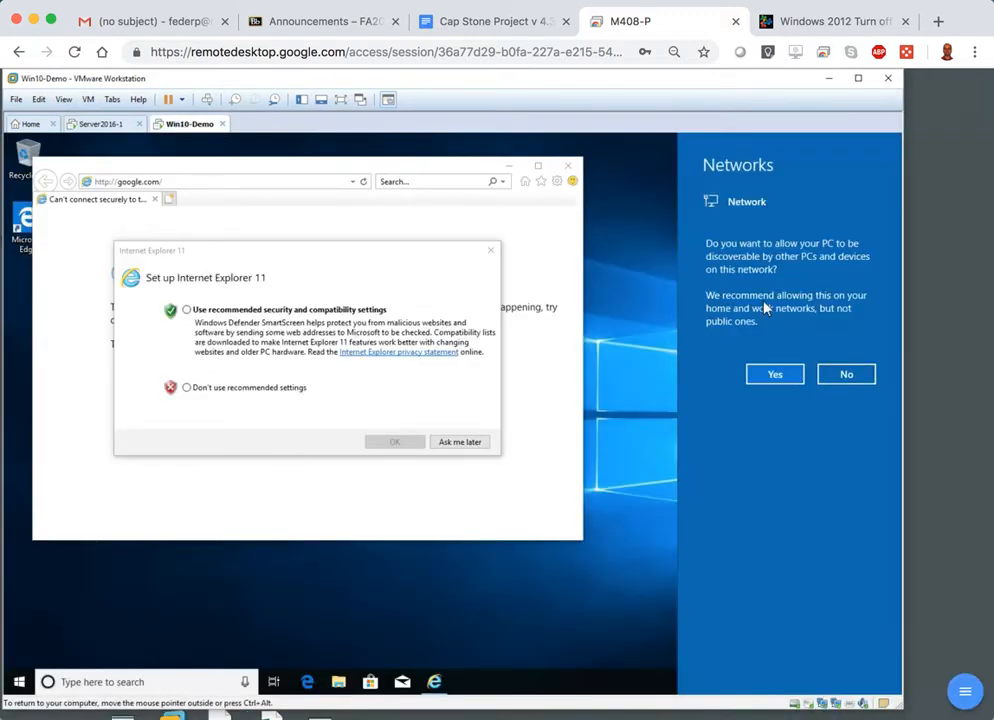
pyautogui.click(774, 376)
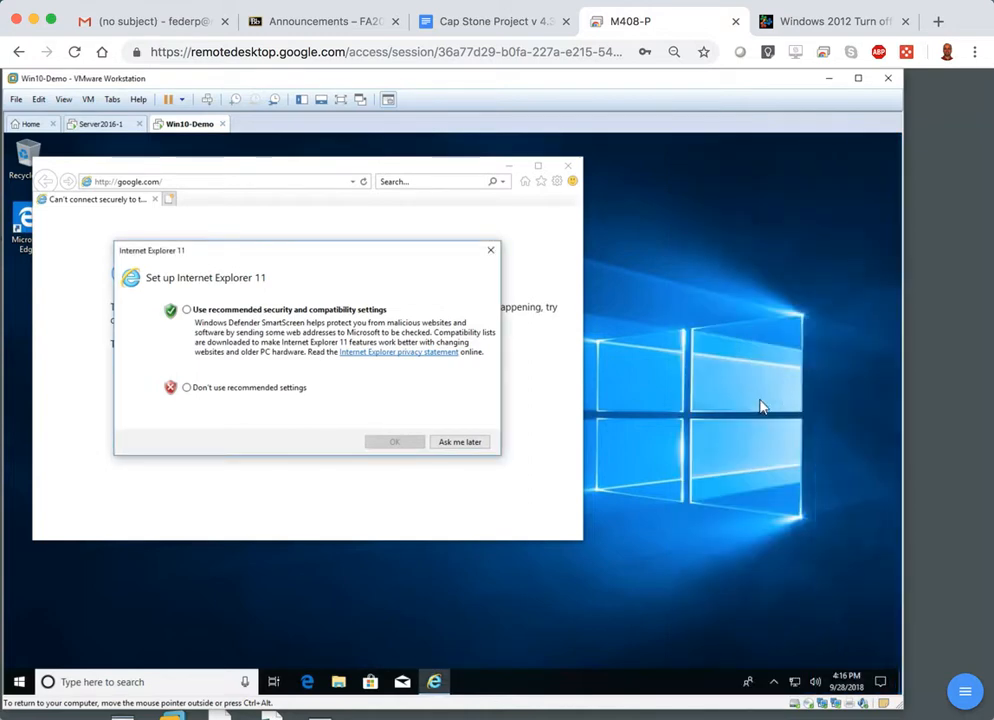
pyautogui.click(460, 444)
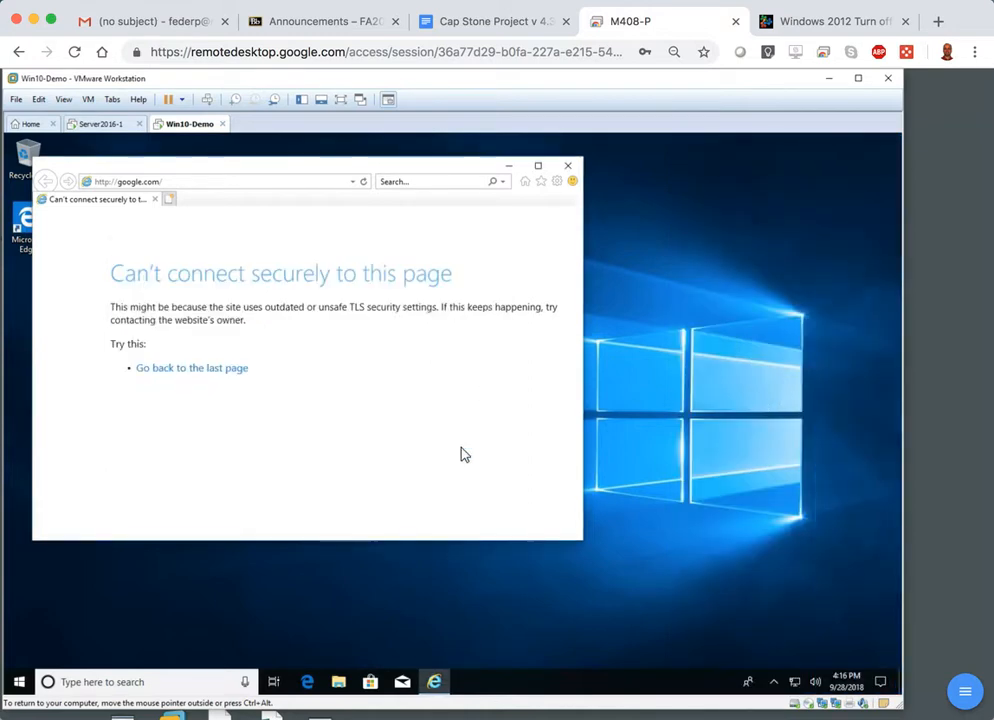
# Open an additional browser tab, return to the original one, and load google.com again.
pyautogui.click(169, 199)
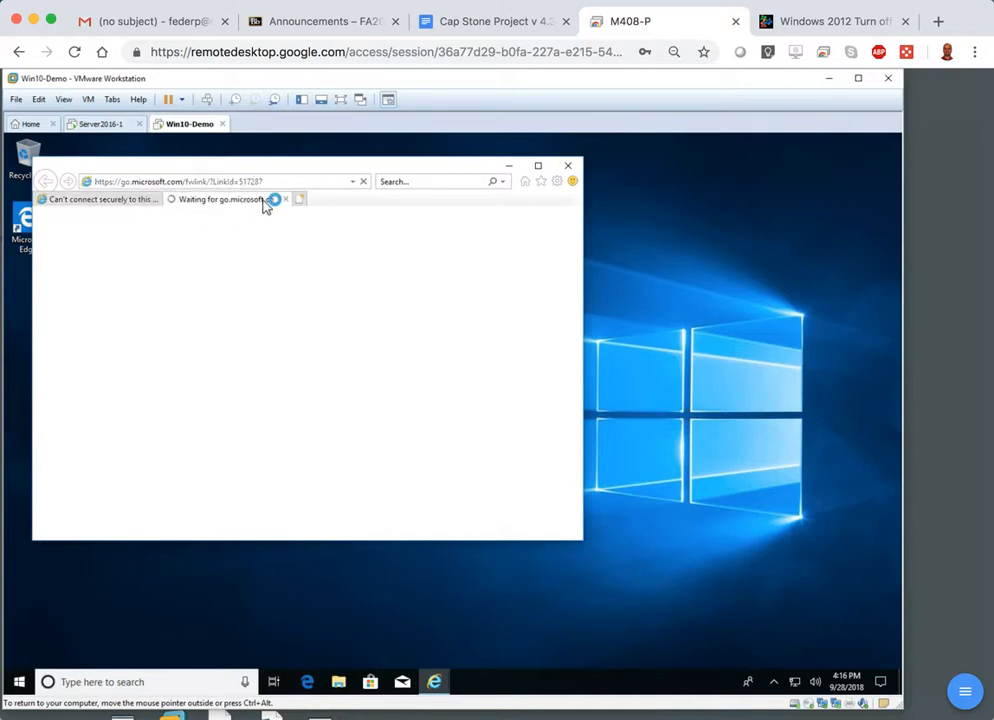
pyautogui.click(120, 197)
pyautogui.click(152, 182)
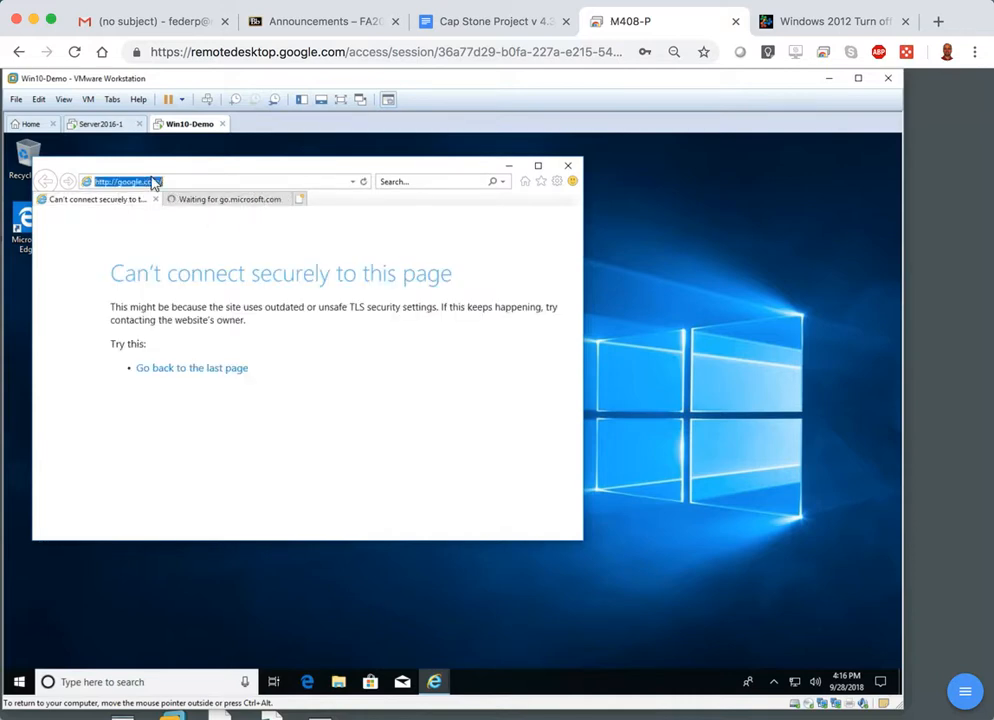
pyautogui.press('Return')
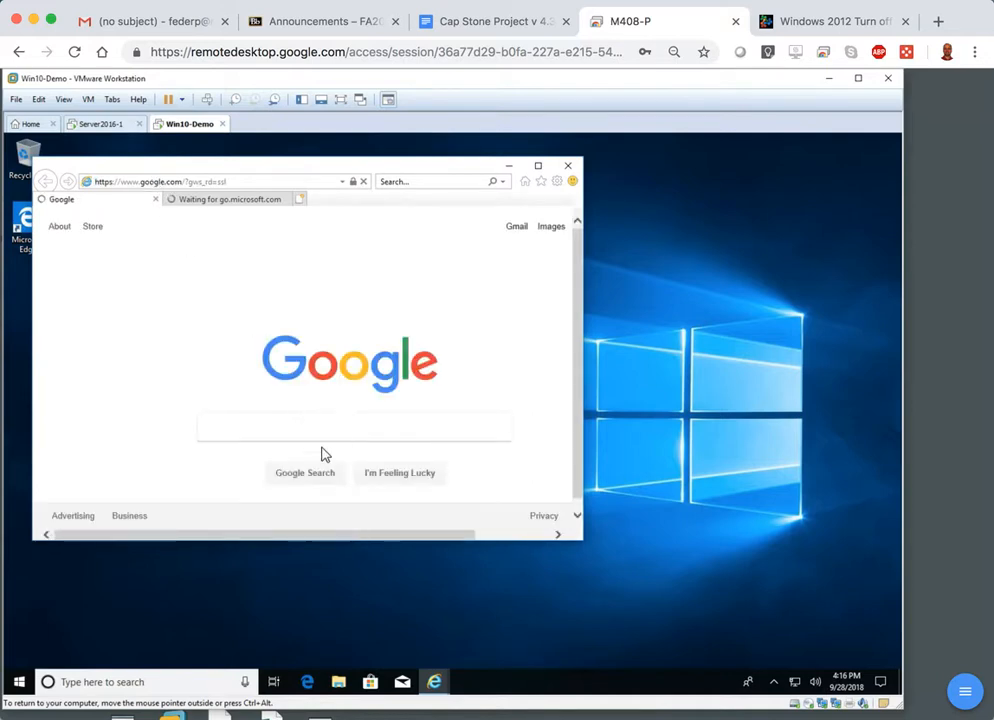
# Search Google for "download rsat windows 10".
pyautogui.click(278, 434)
pyautogui.write('do')
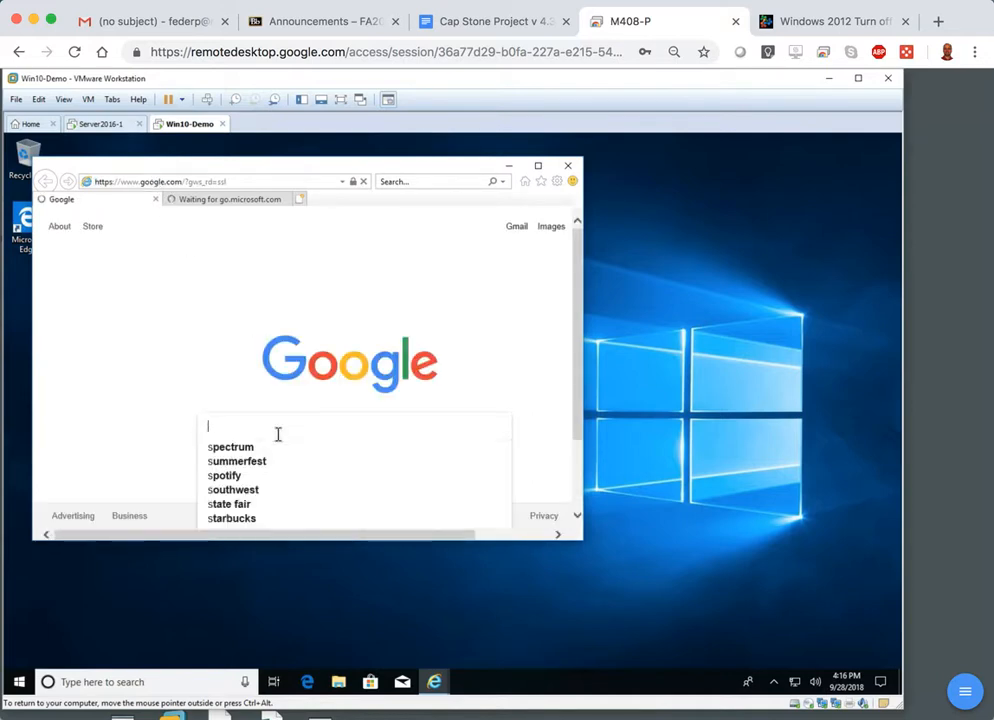
pyautogui.write('wn')
pyautogui.write('d')
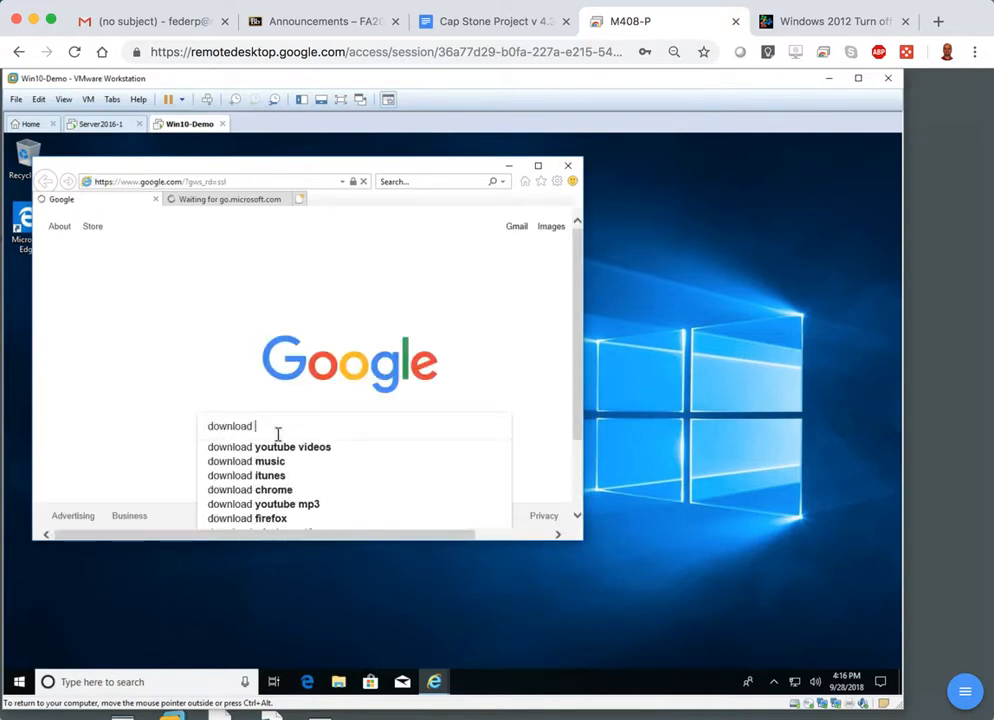
pyautogui.write(' rsat windows 10')
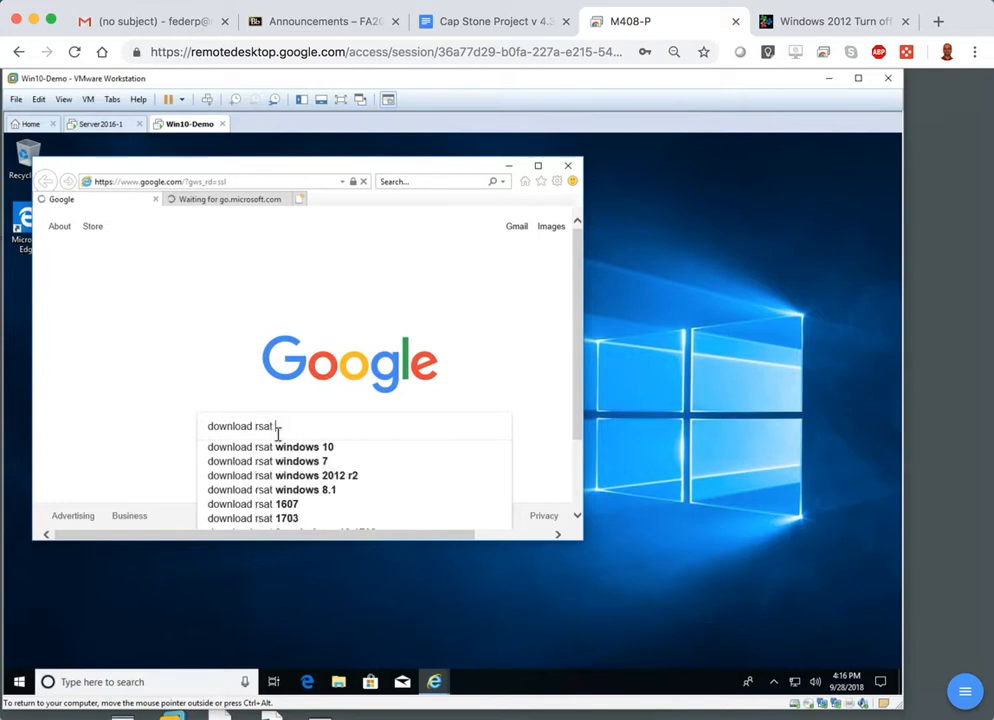
pyautogui.press('Return')
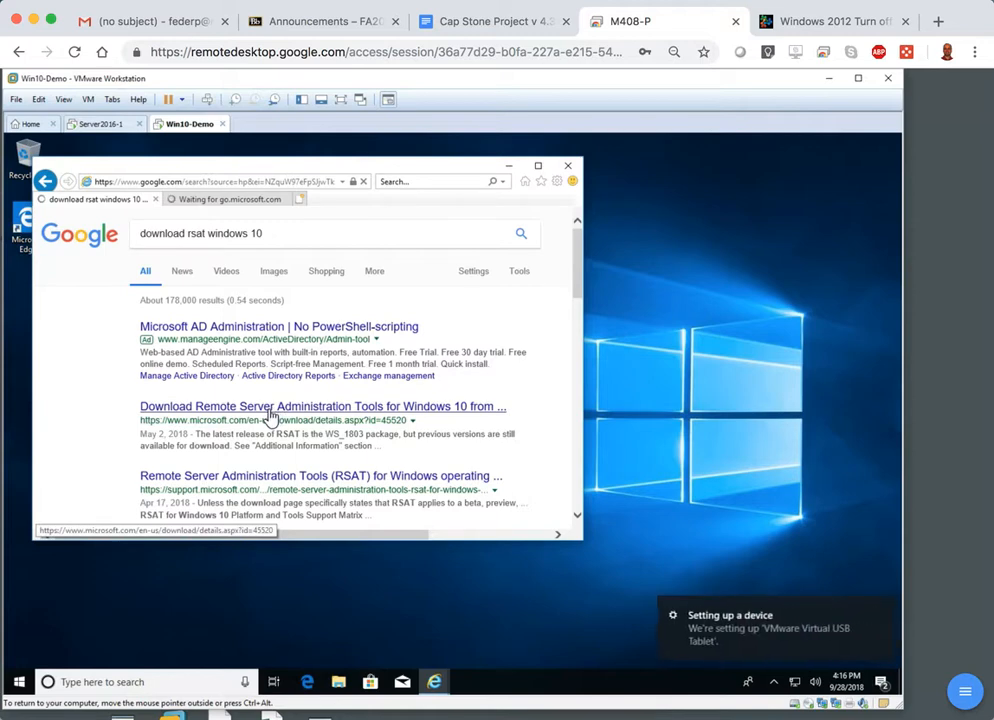
# Open Microsoft's Remote Server Administration Tools for Windows 10 download page from the results and enlarge the browser window.
pyautogui.click(271, 416)
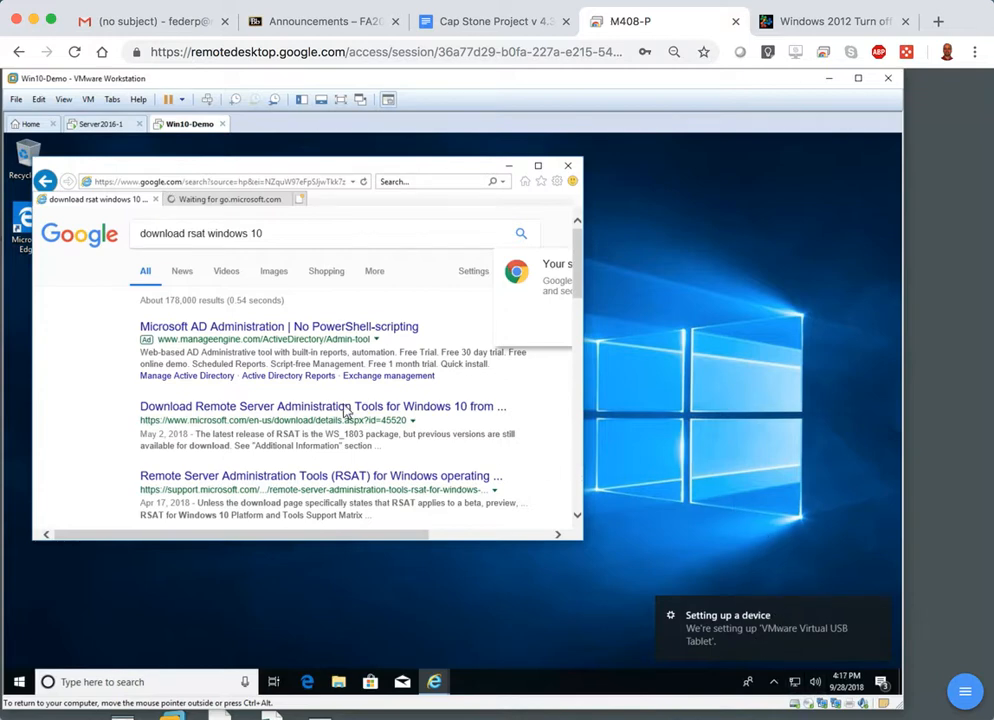
pyautogui.click(222, 408)
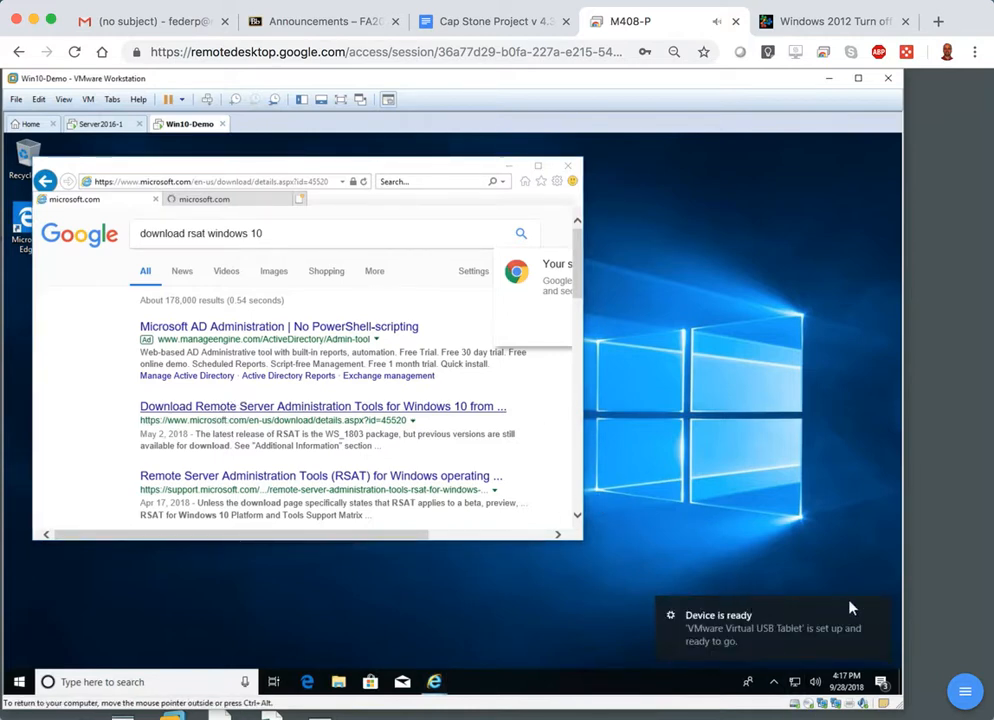
pyautogui.click(878, 612)
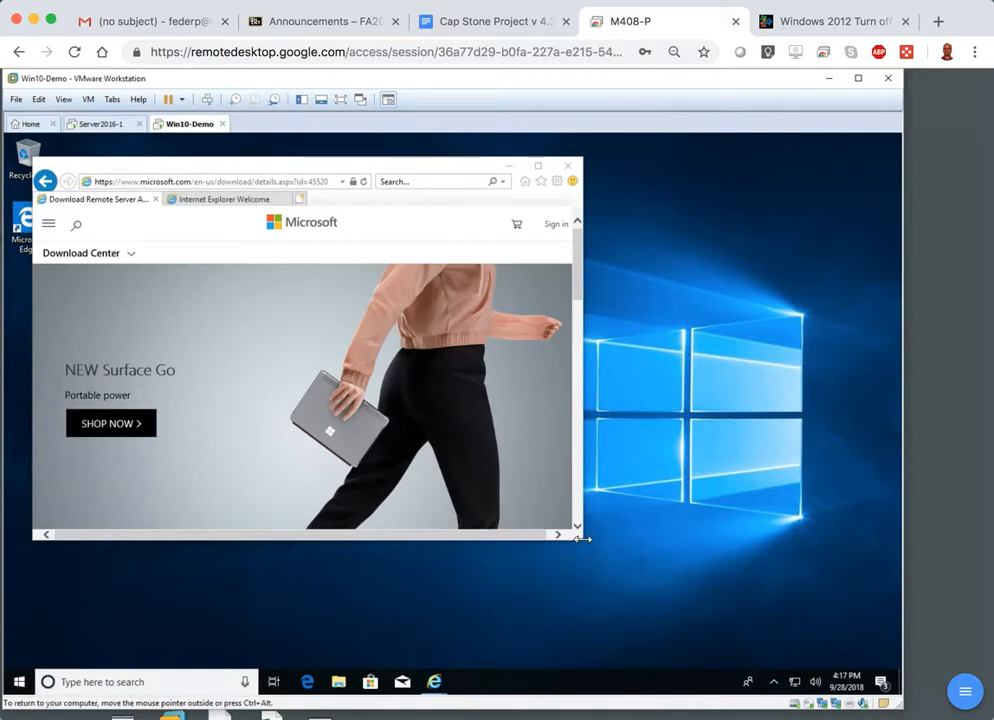
pyautogui.moveTo(586, 543); pyautogui.dragTo(757, 647)
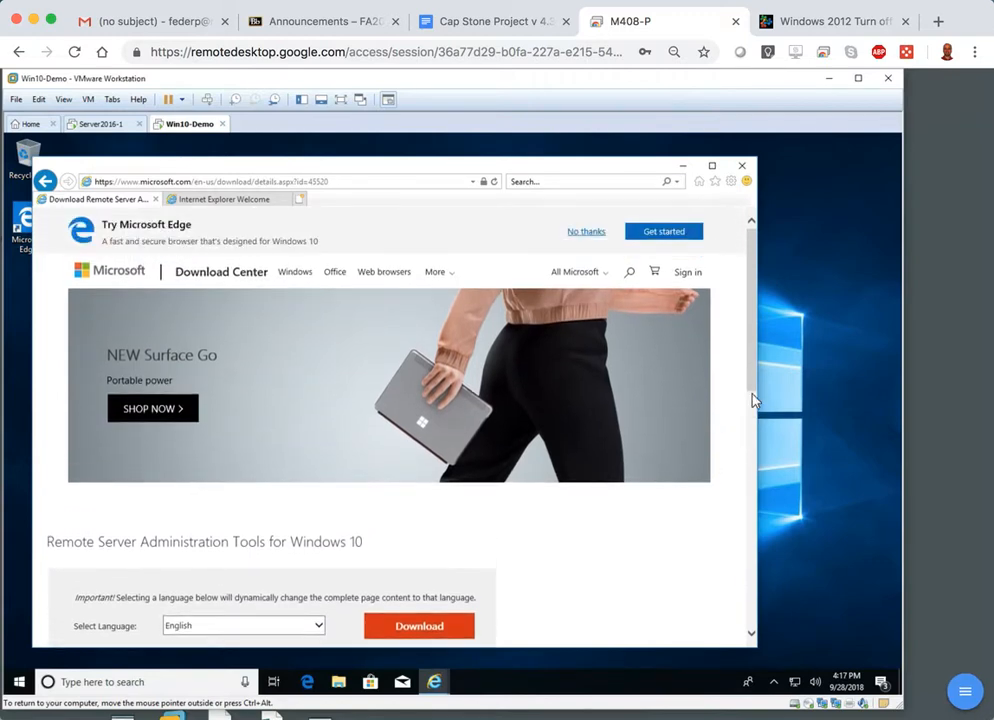
pyautogui.moveTo(757, 417); pyautogui.dragTo(762, 498)
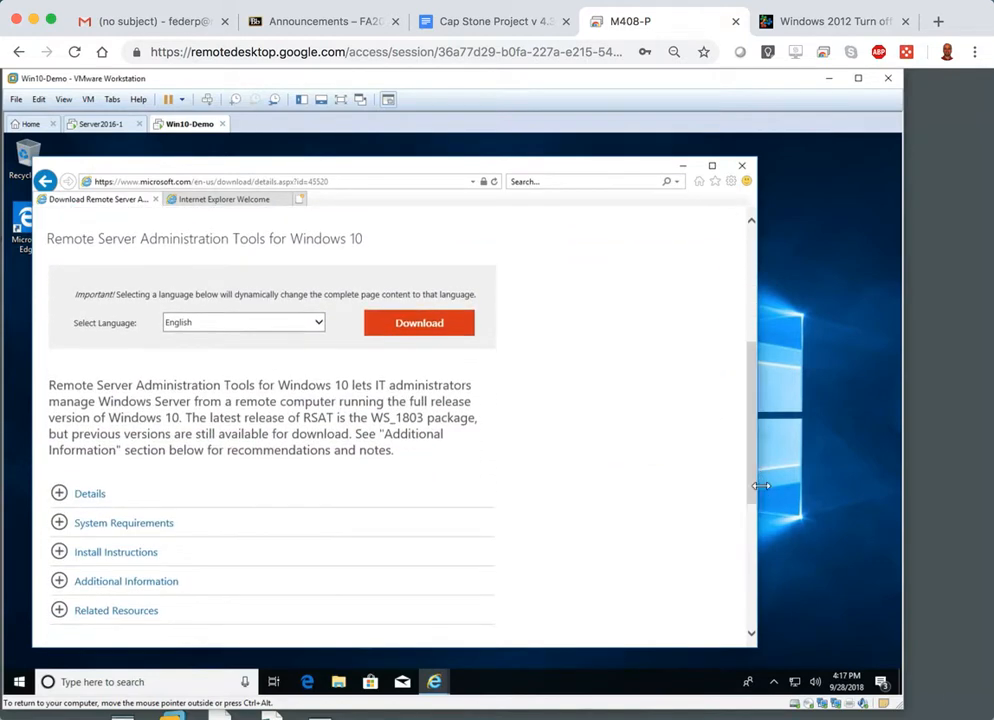
# Read the Install Instructions, System Requirements and Additional Information sections to determine which RSAT package suits Windows Server 2016.
pyautogui.click(63, 552)
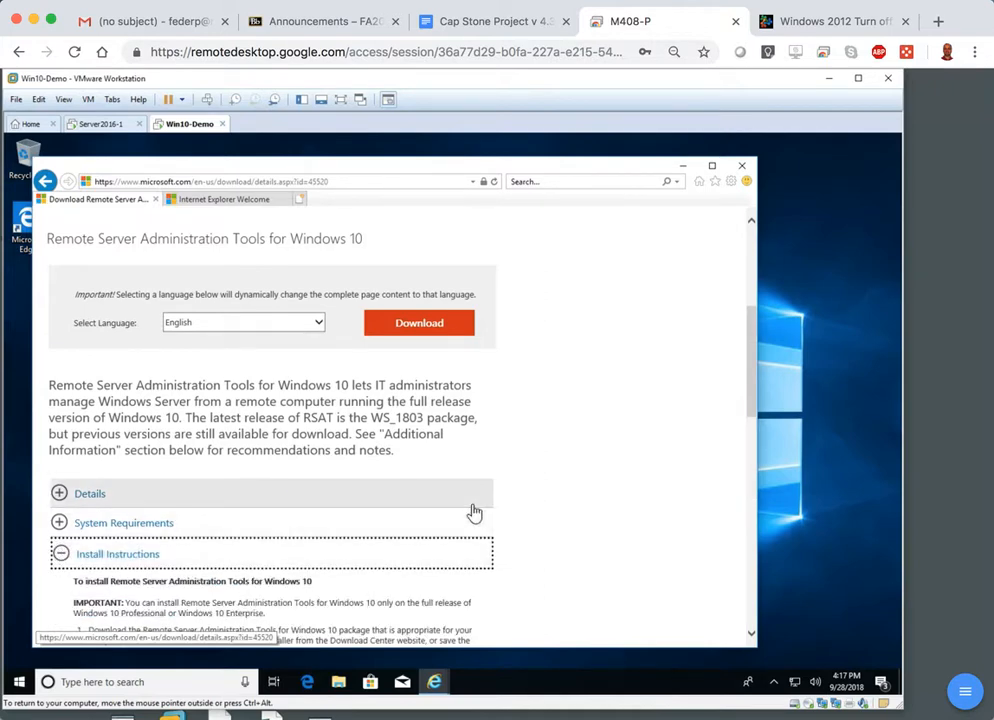
pyautogui.scroll(-2, 473, 512)
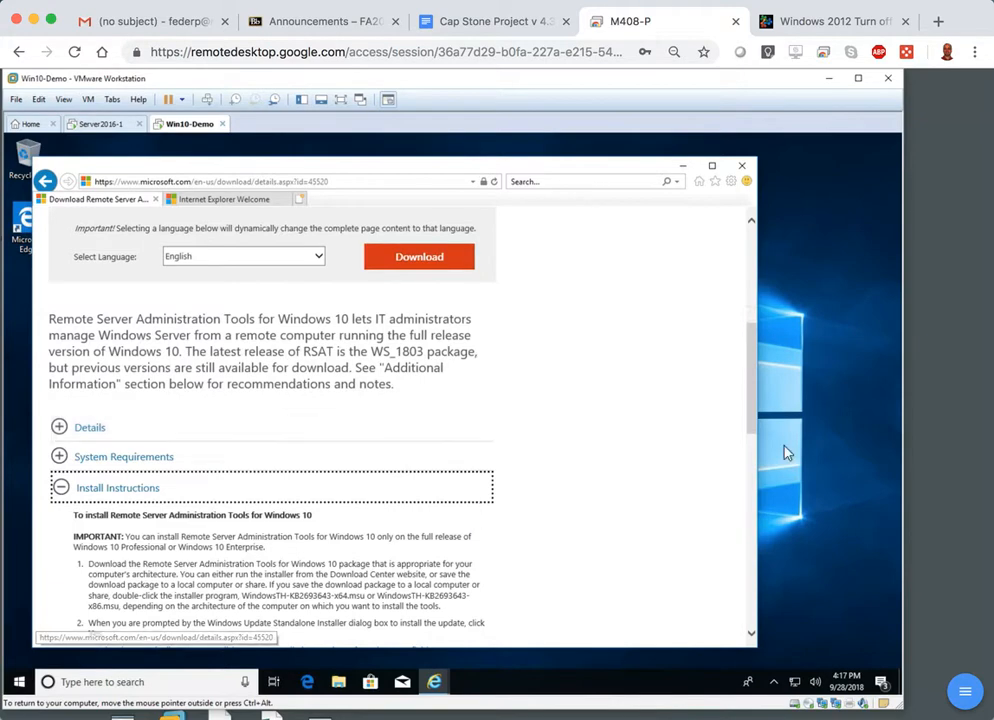
pyautogui.moveTo(752, 392); pyautogui.dragTo(752, 439)
pyautogui.click(66, 285)
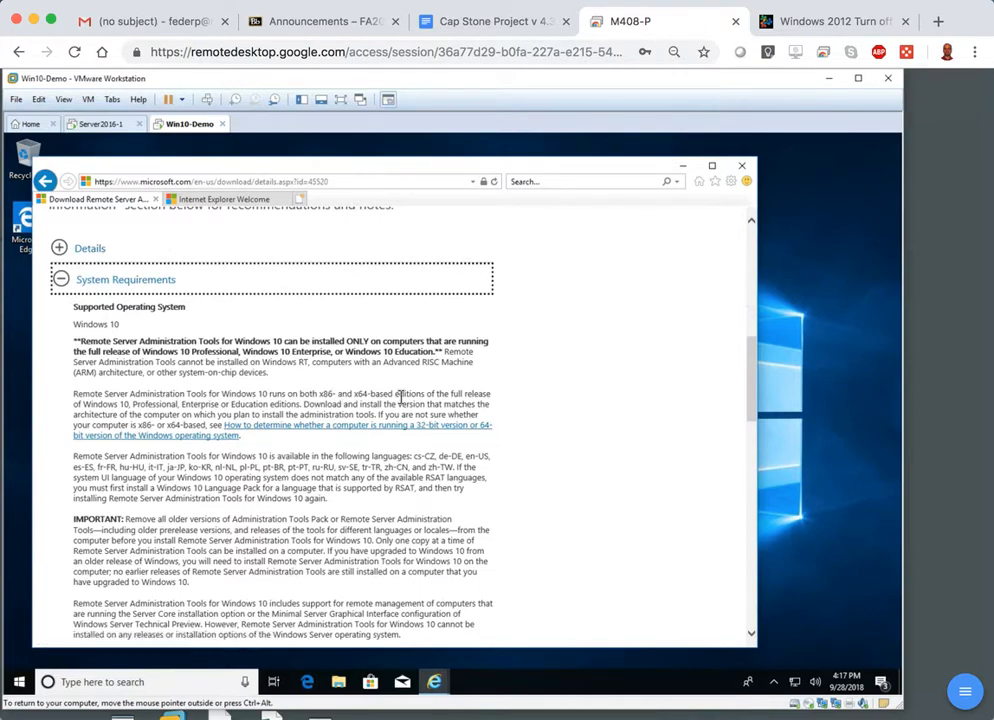
pyautogui.moveTo(750, 413); pyautogui.dragTo(731, 366)
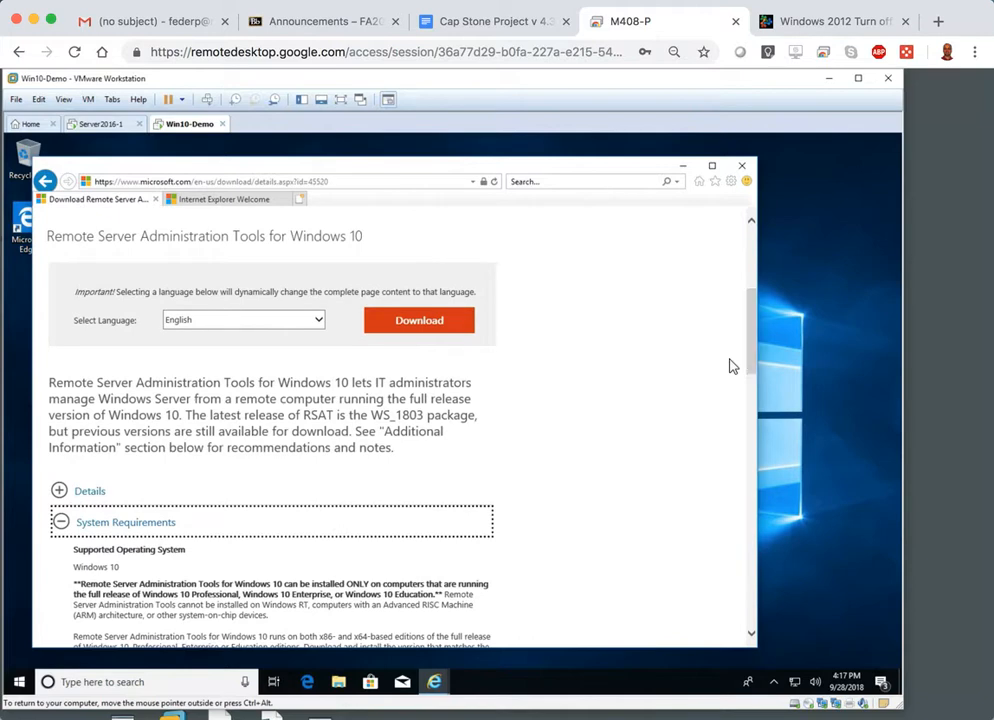
pyautogui.click(62, 522)
pyautogui.click(60, 553)
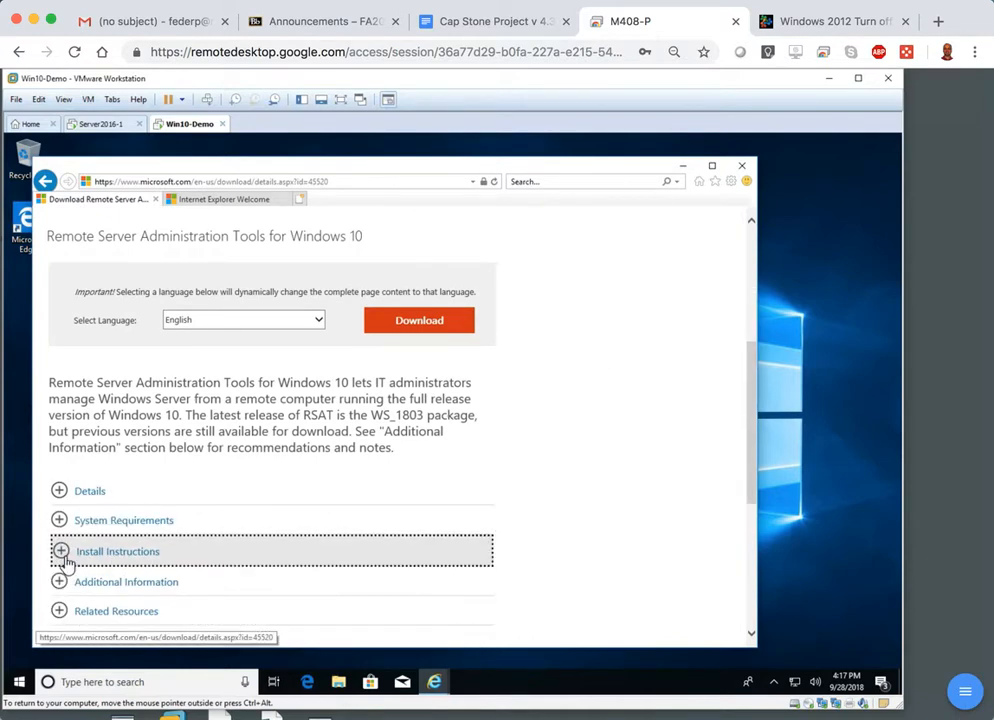
pyautogui.click(60, 583)
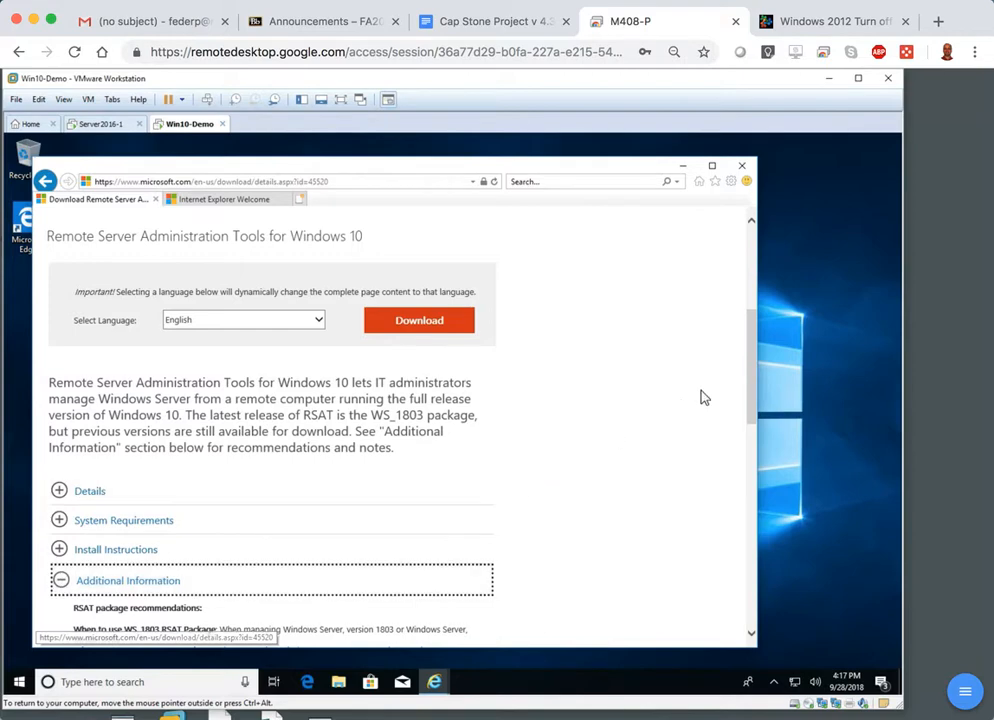
pyautogui.moveTo(755, 374); pyautogui.dragTo(765, 438)
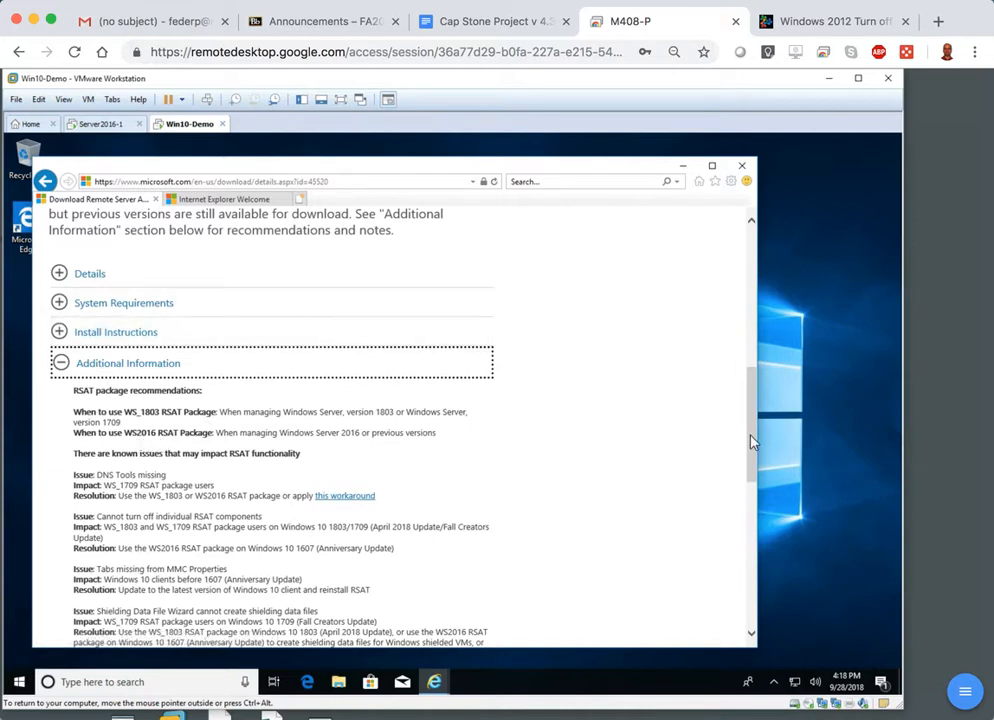
# Download WindowsTH-RSAT_WS2016-x64.msu from the Microsoft page and show it in the Downloads folder.
pyautogui.moveTo(750, 434); pyautogui.dragTo(750, 377)
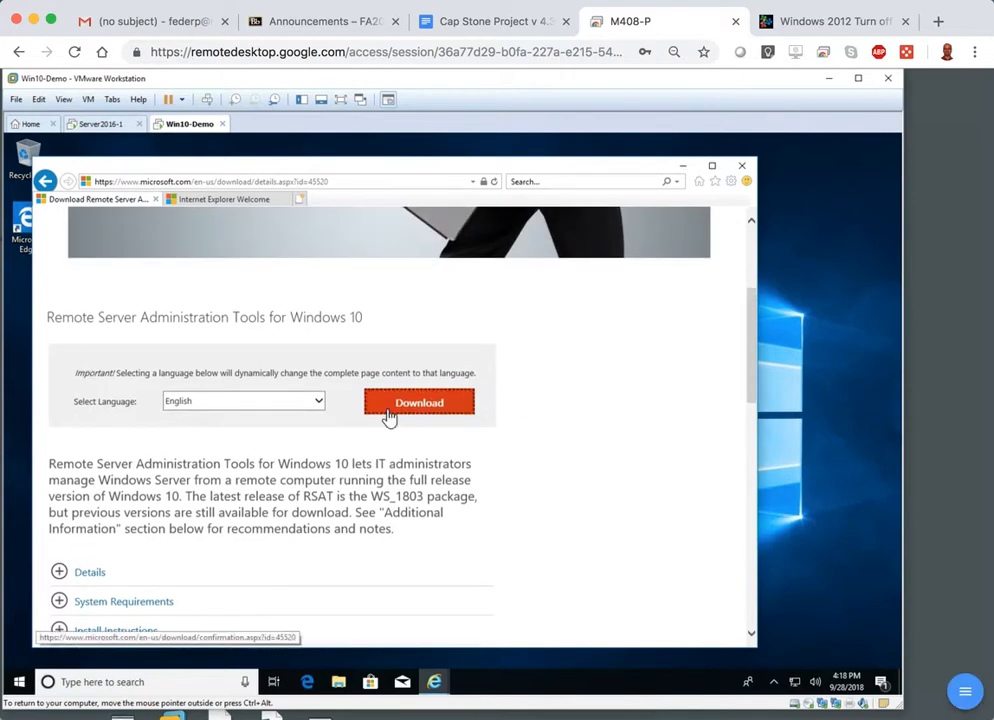
pyautogui.click(392, 378)
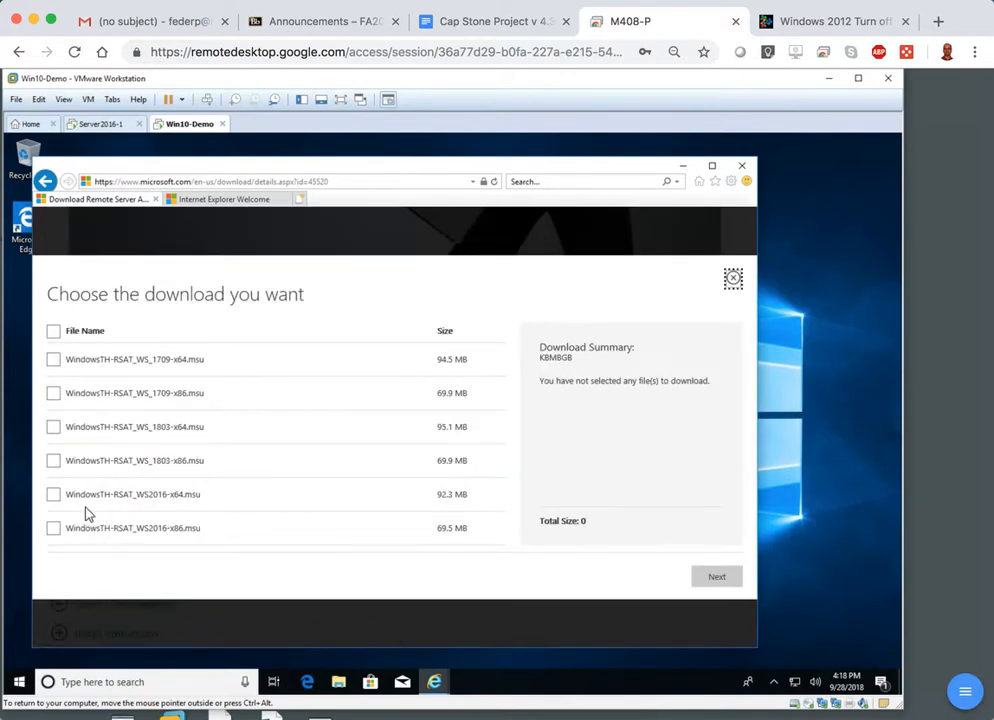
pyautogui.click(54, 496)
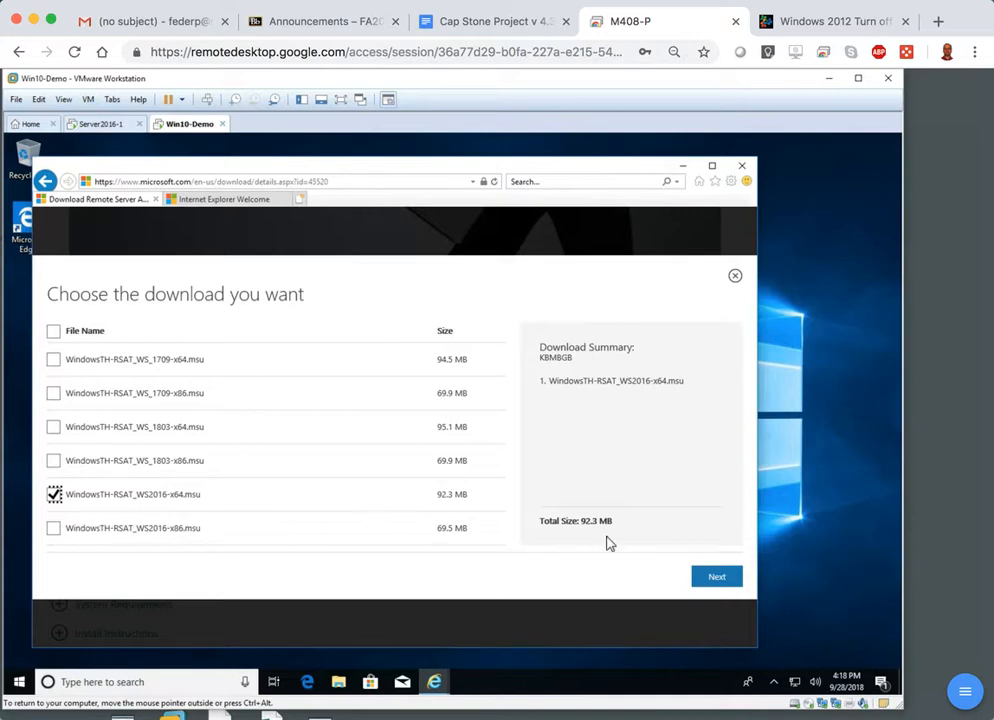
pyautogui.click(731, 587)
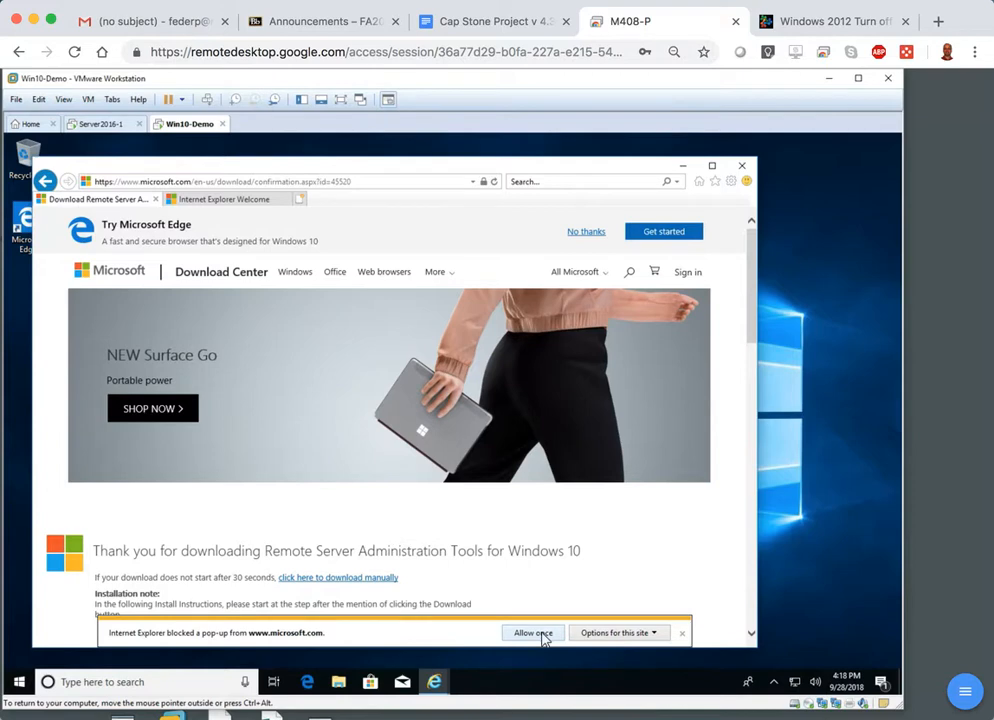
pyautogui.click(596, 636)
pyautogui.click(694, 620)
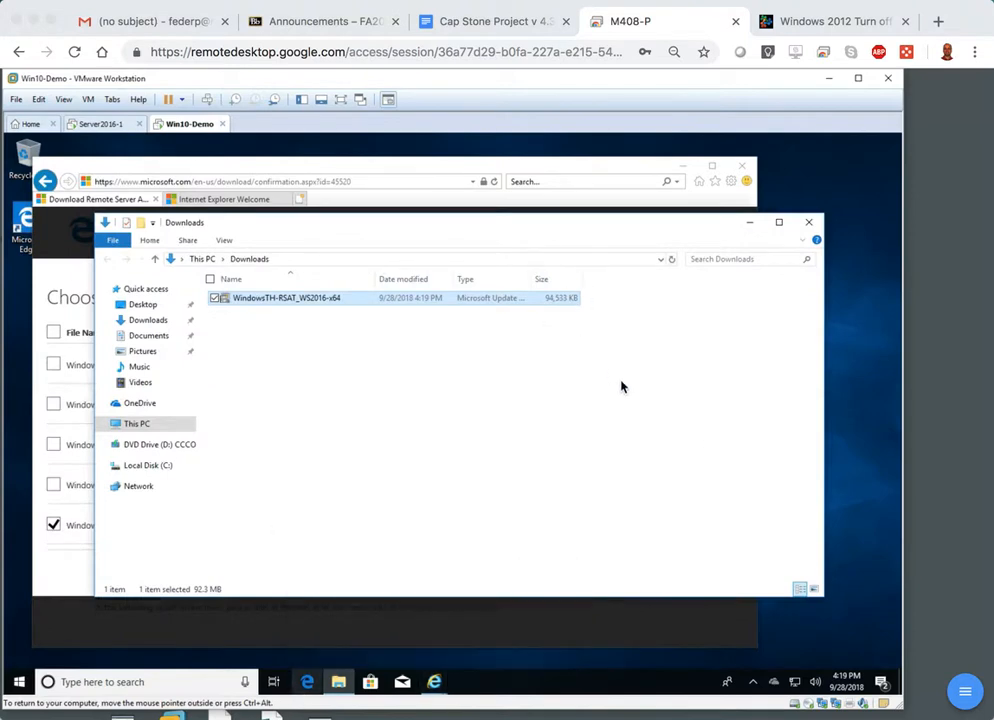
# Run the WindowsTH-RSAT_WS2016-x64 installer despite the SmartScreen notice, agree to install update KB2693643, and accept the license terms.
pyautogui.doubleClick(299, 303)
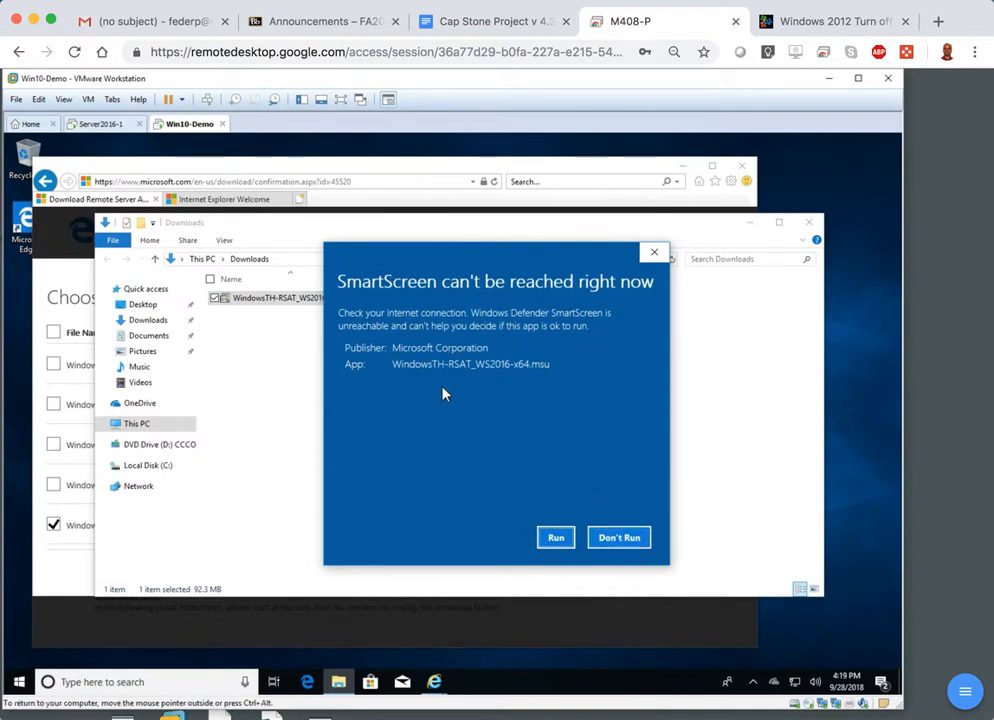
pyautogui.click(556, 538)
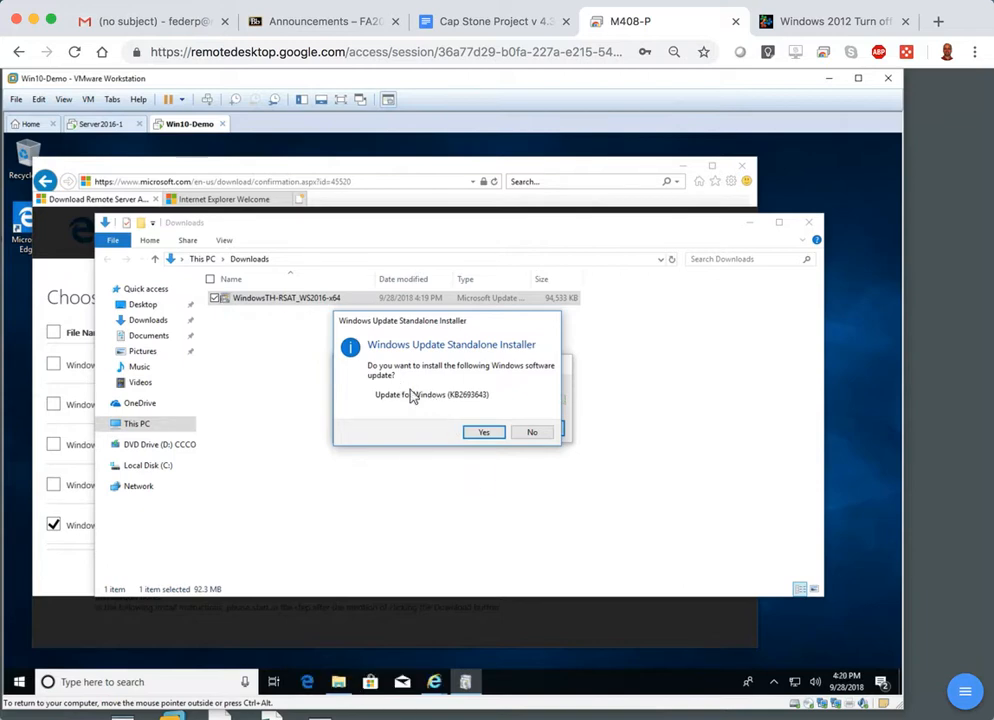
pyautogui.click(484, 433)
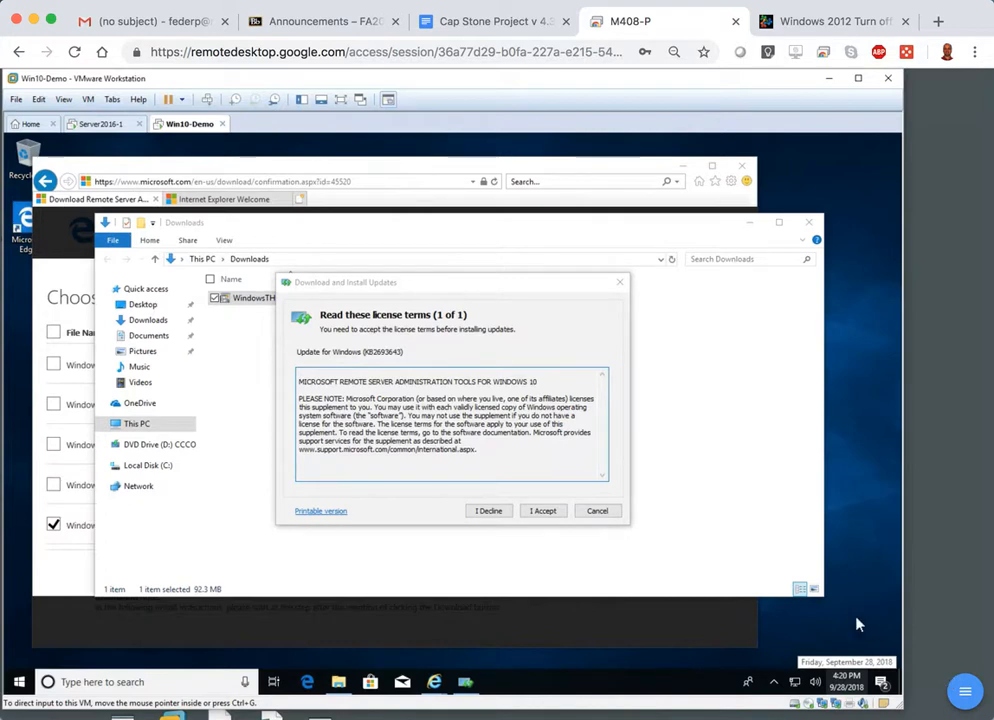
pyautogui.click(545, 512)
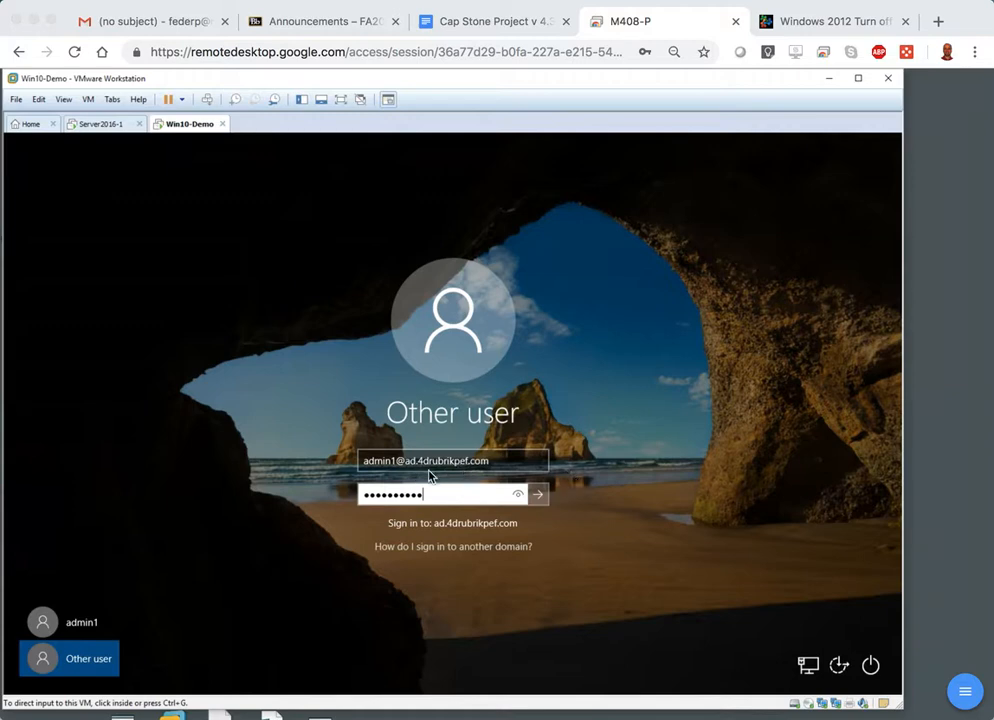
# Sign in to the Windows 10 client with the admin1 domain account and its account password.
pyautogui.click(541, 496)
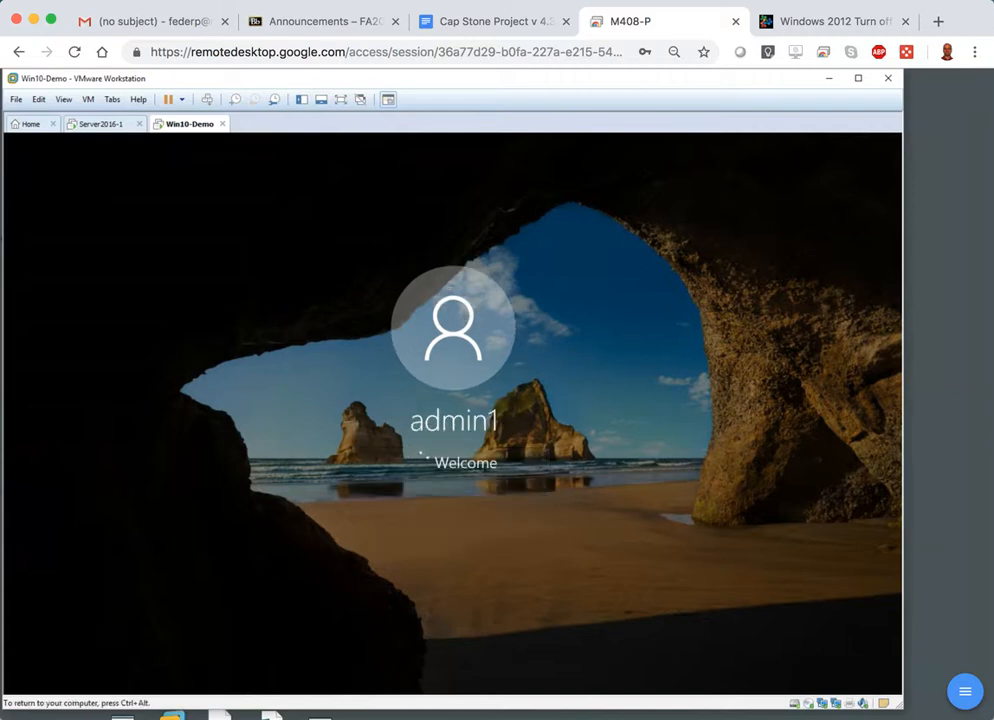
pyautogui.hotkey('ctrl', 'alt')
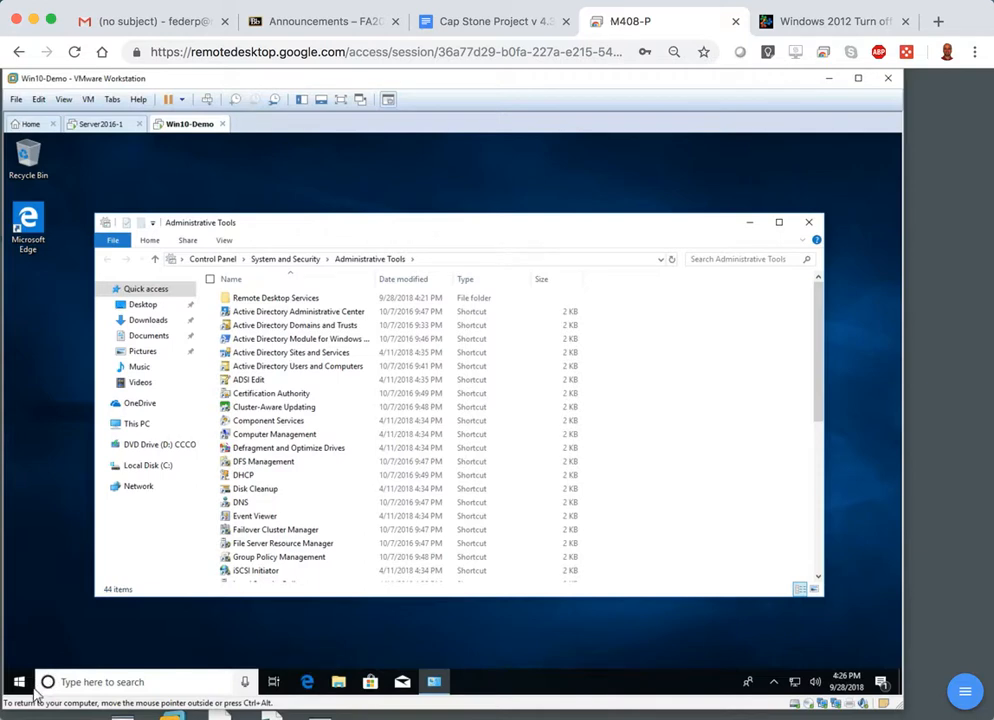
# Search Windows for "admini" and open Administrative Tools.
pyautogui.click(19, 682)
pyautogui.write('a')
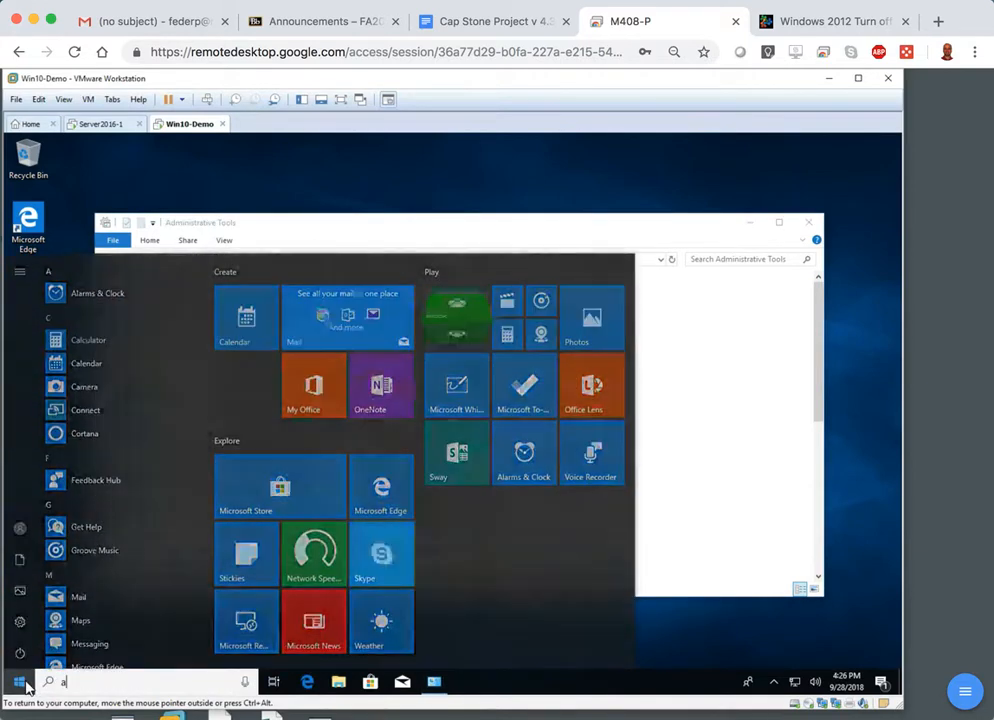
pyautogui.write('dnu')
pyautogui.press('BackSpace')
pyautogui.press('BackSpace')
pyautogui.write('minis')
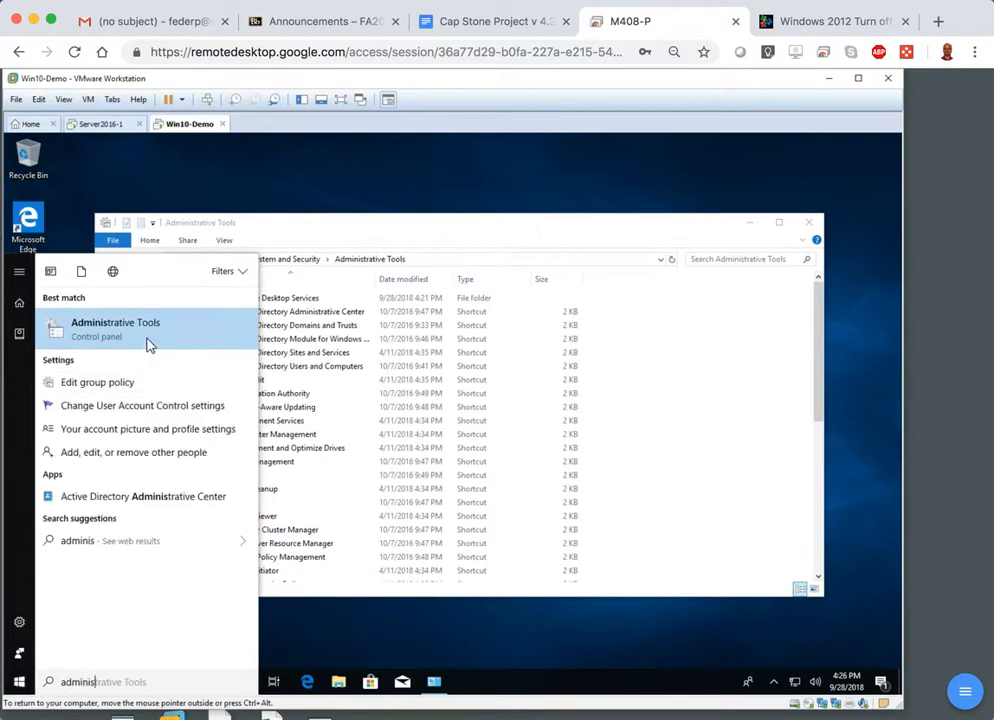
pyautogui.click(148, 340)
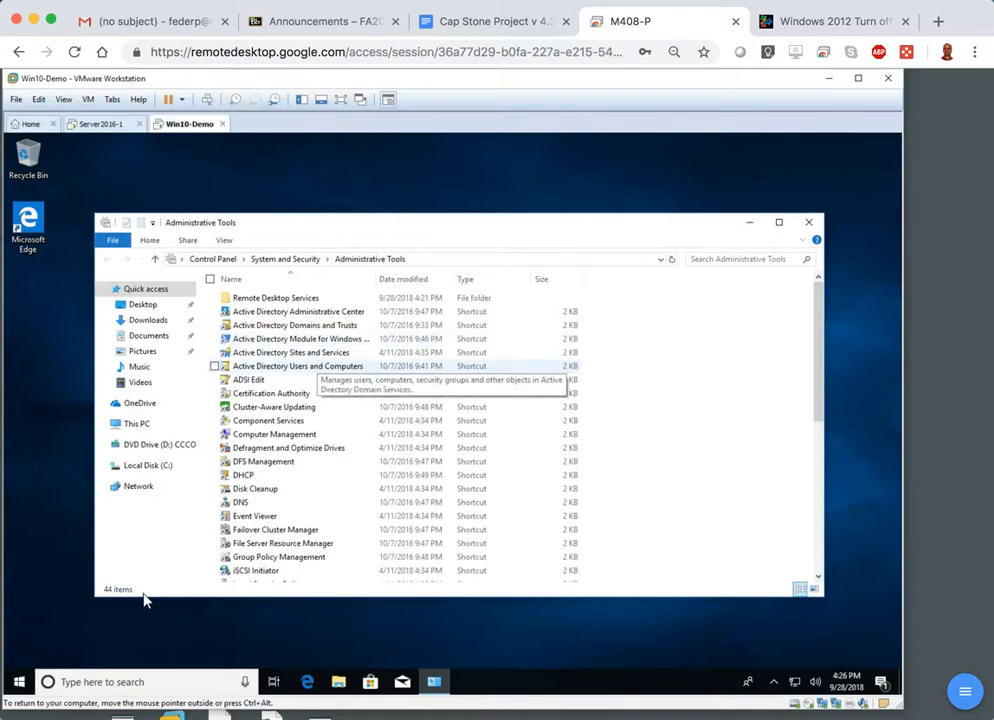
# Open Programs and Features from Control Panel, look through the optional Windows features, and dismiss the list without changes.
pyautogui.click(63, 682)
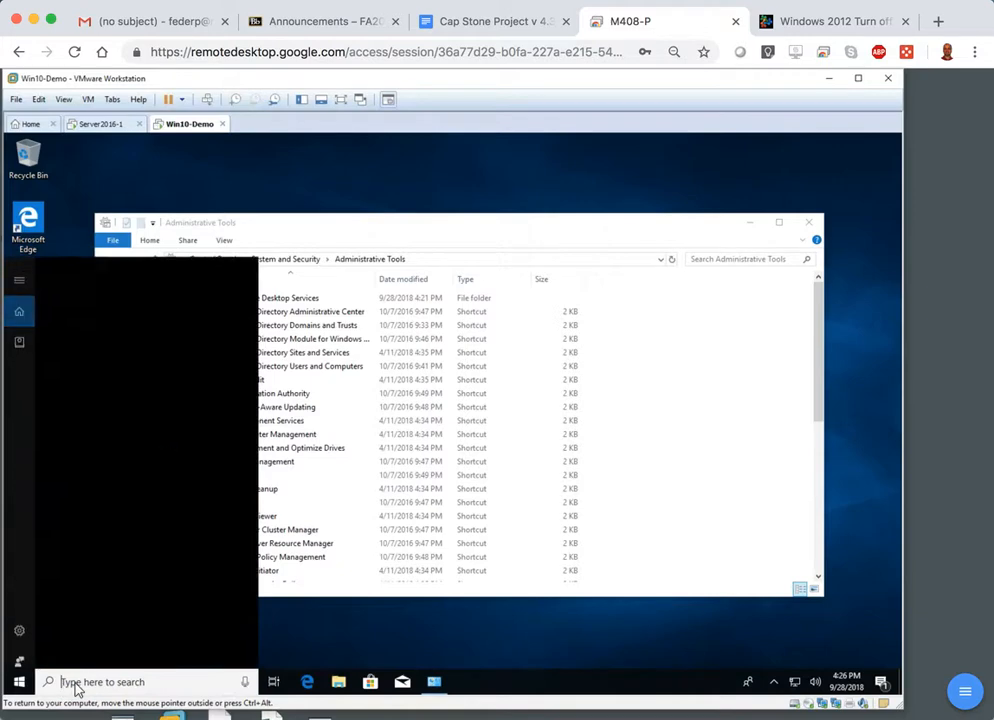
pyautogui.write('contro')
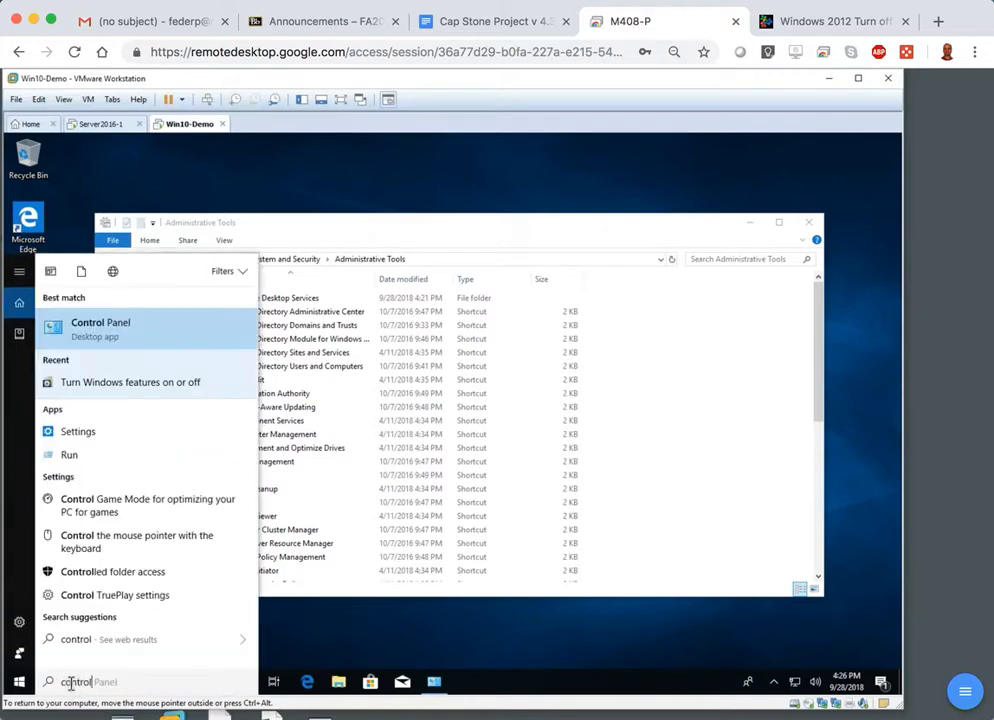
pyautogui.write('l')
pyautogui.press('Return')
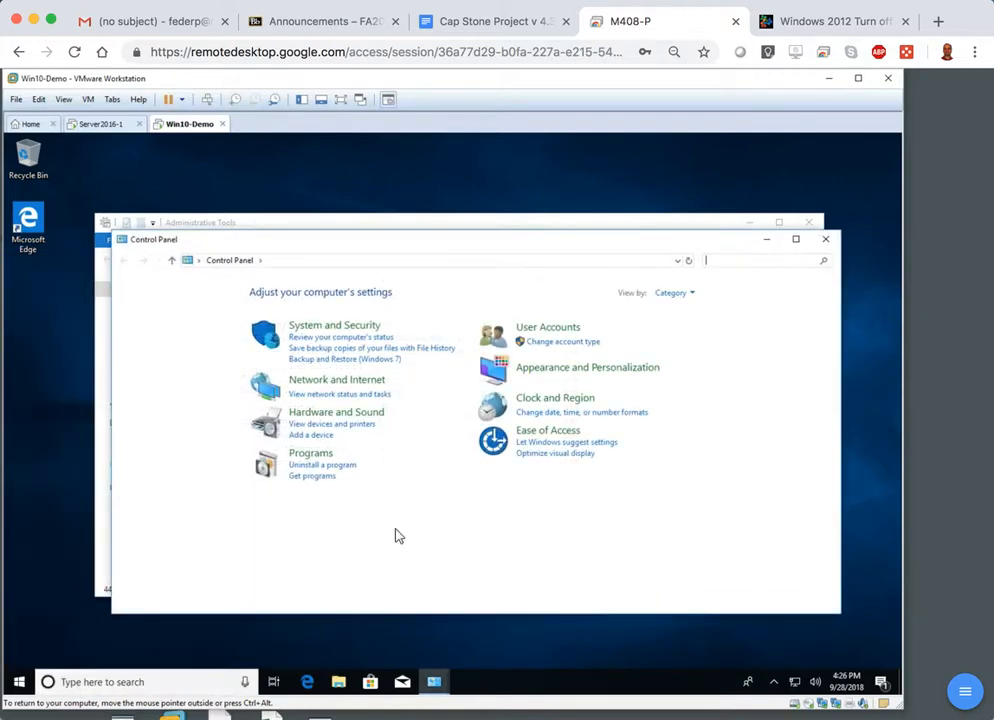
pyautogui.click(318, 456)
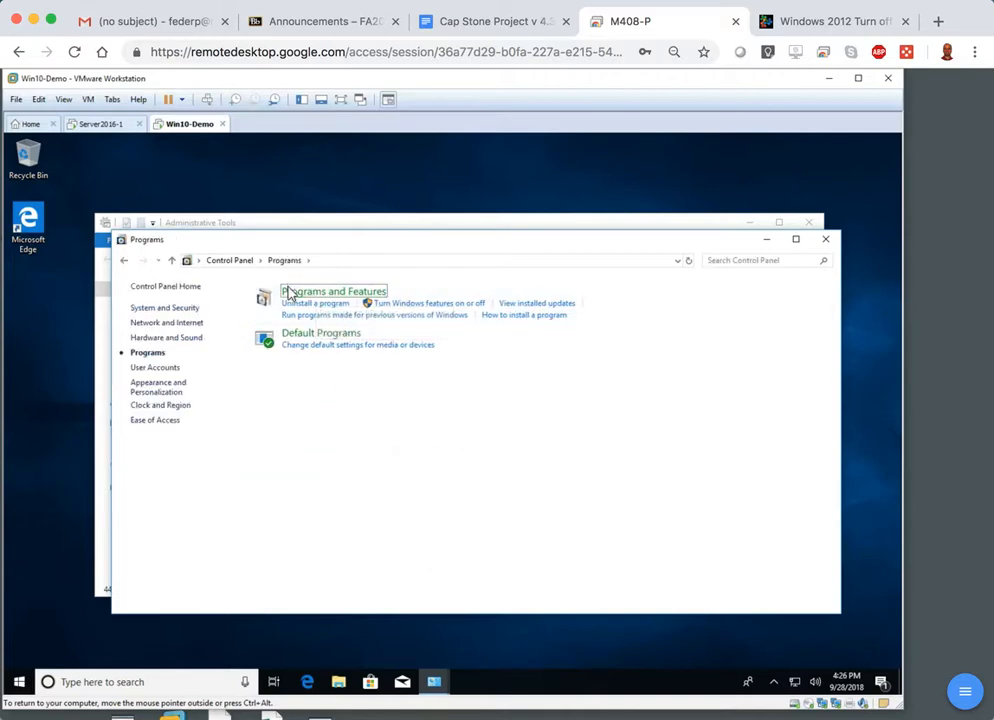
pyautogui.click(290, 296)
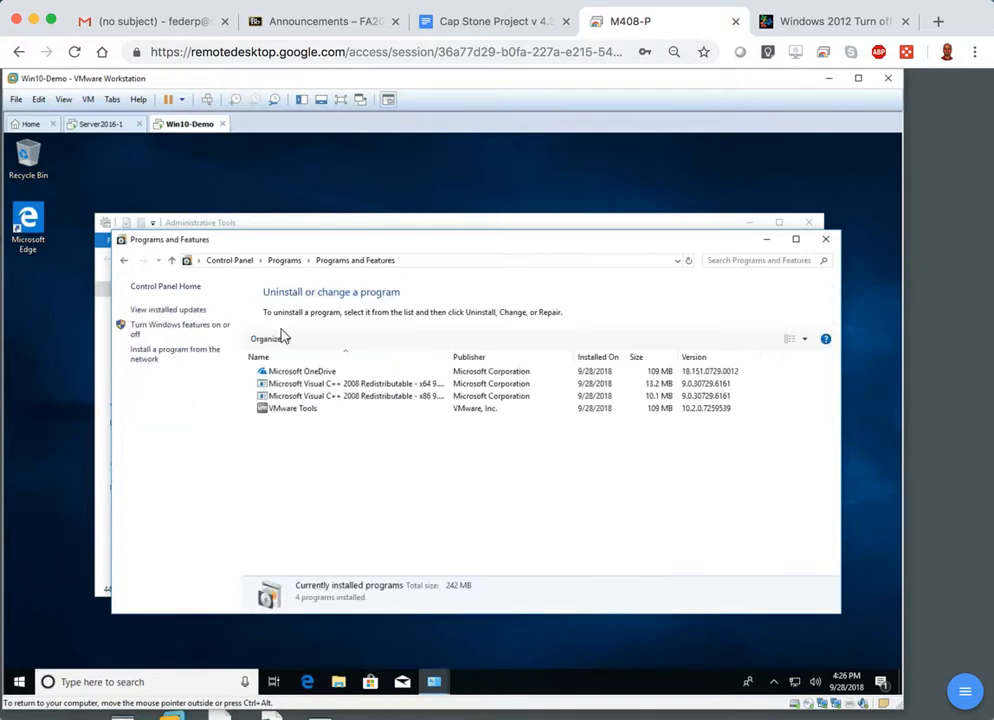
pyautogui.click(184, 330)
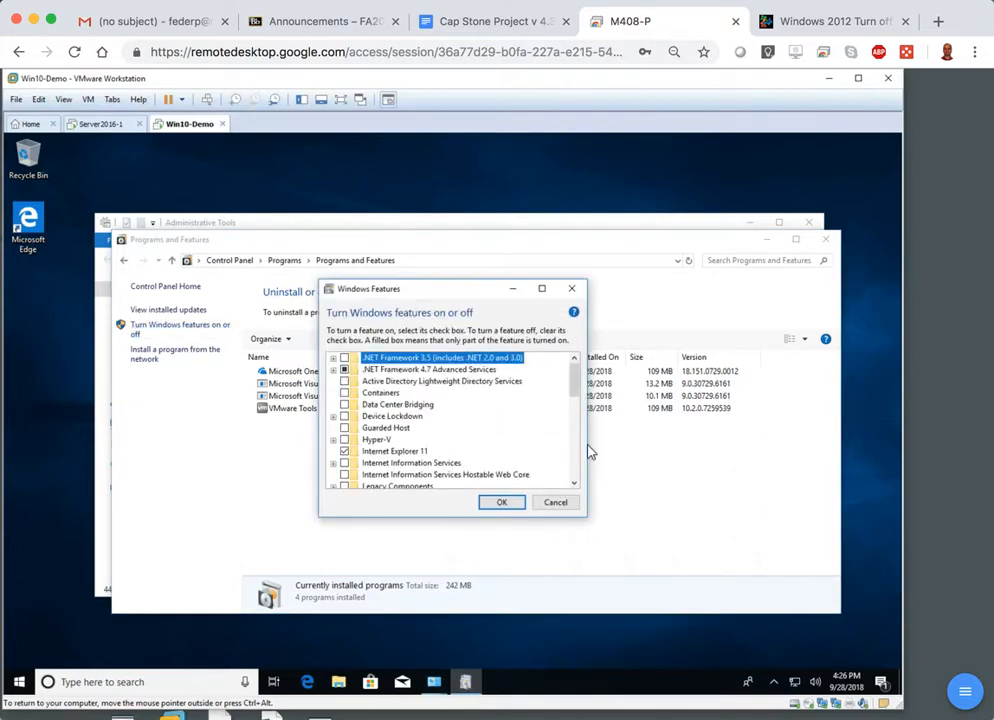
pyautogui.moveTo(577, 381); pyautogui.dragTo(580, 421)
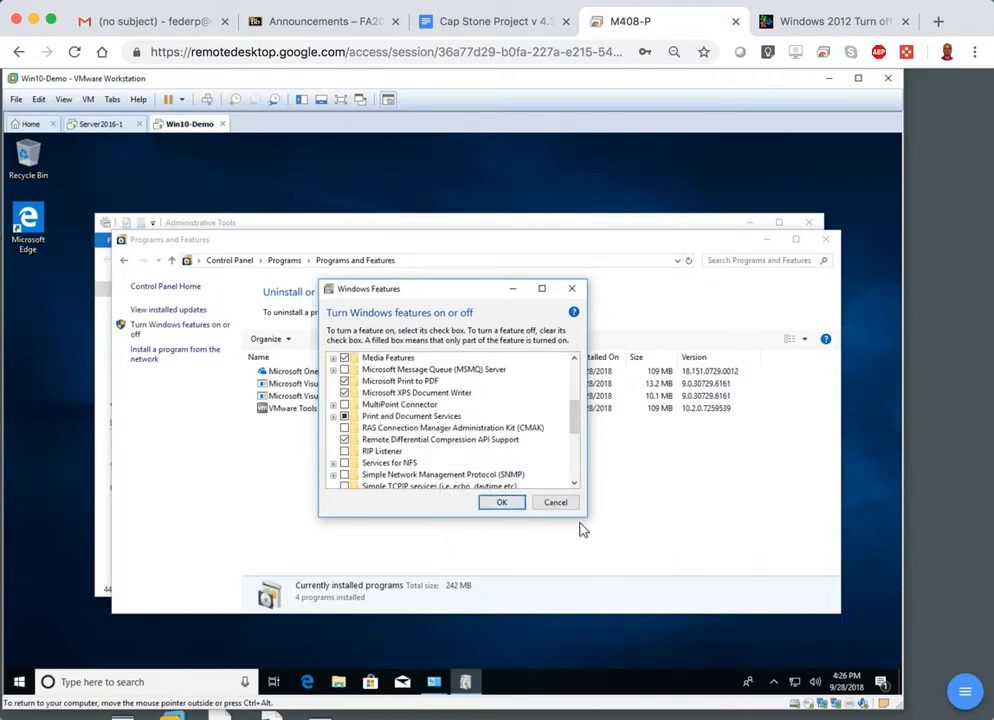
pyautogui.click(556, 503)
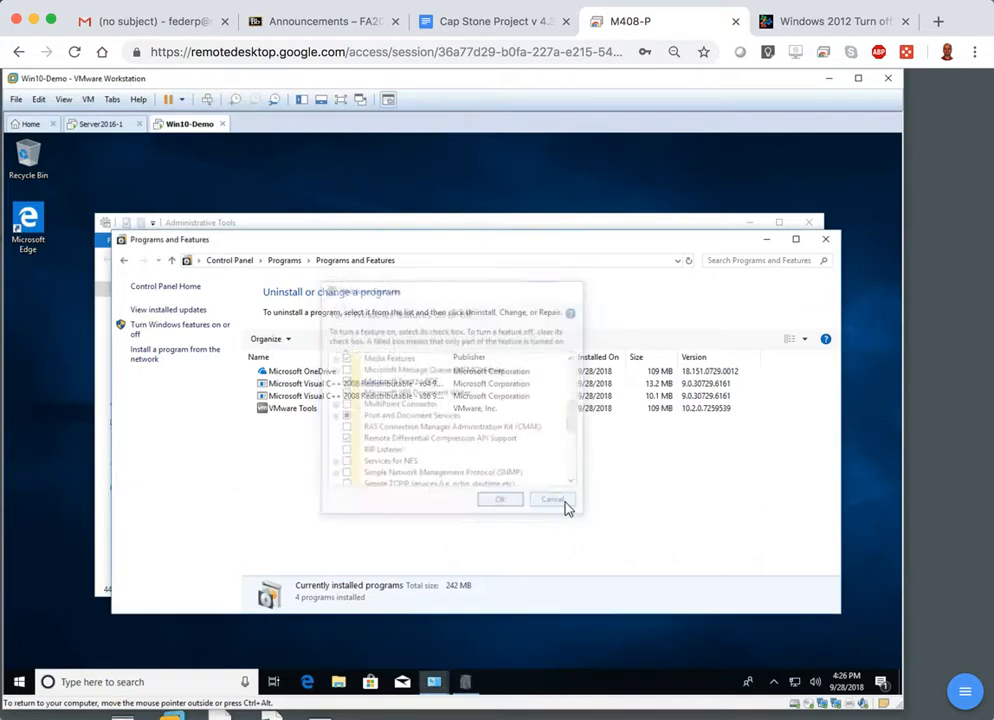
# Open Active Directory Users and Computers from Administrative Tools and show the Users container of the ad.4drubrikPEF.com domain.
pyautogui.click(397, 224)
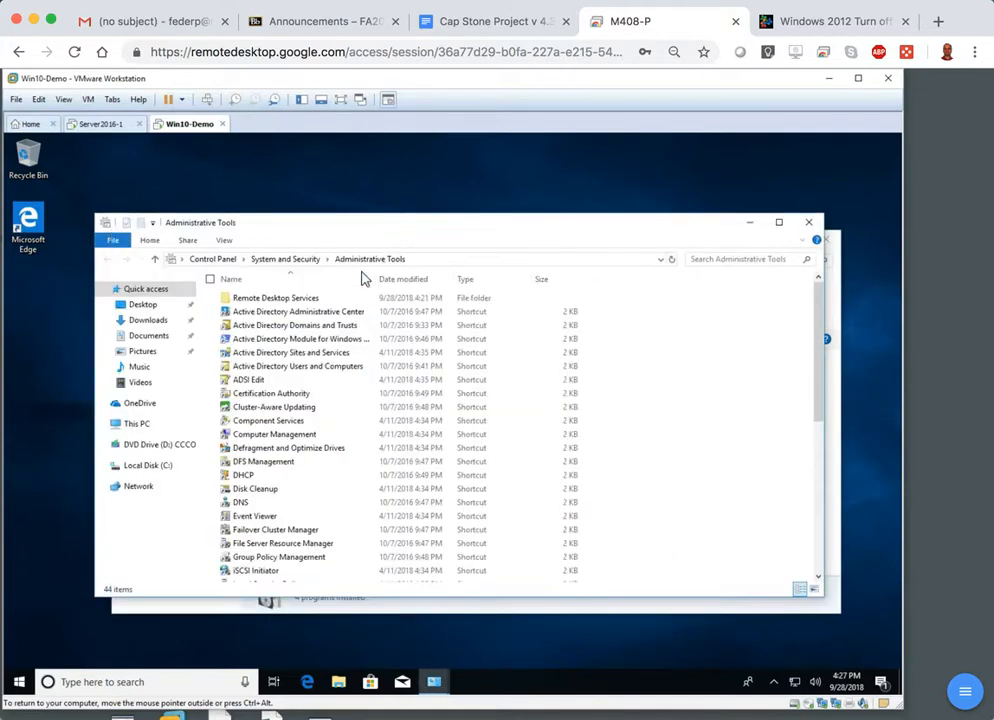
pyautogui.click(324, 368)
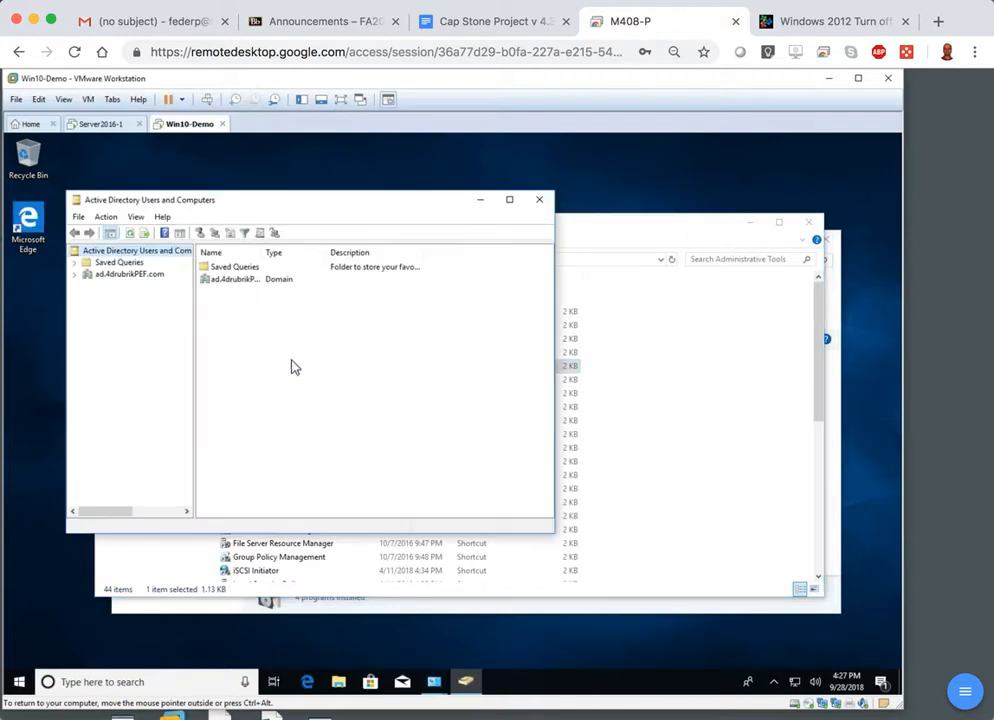
pyautogui.click(77, 275)
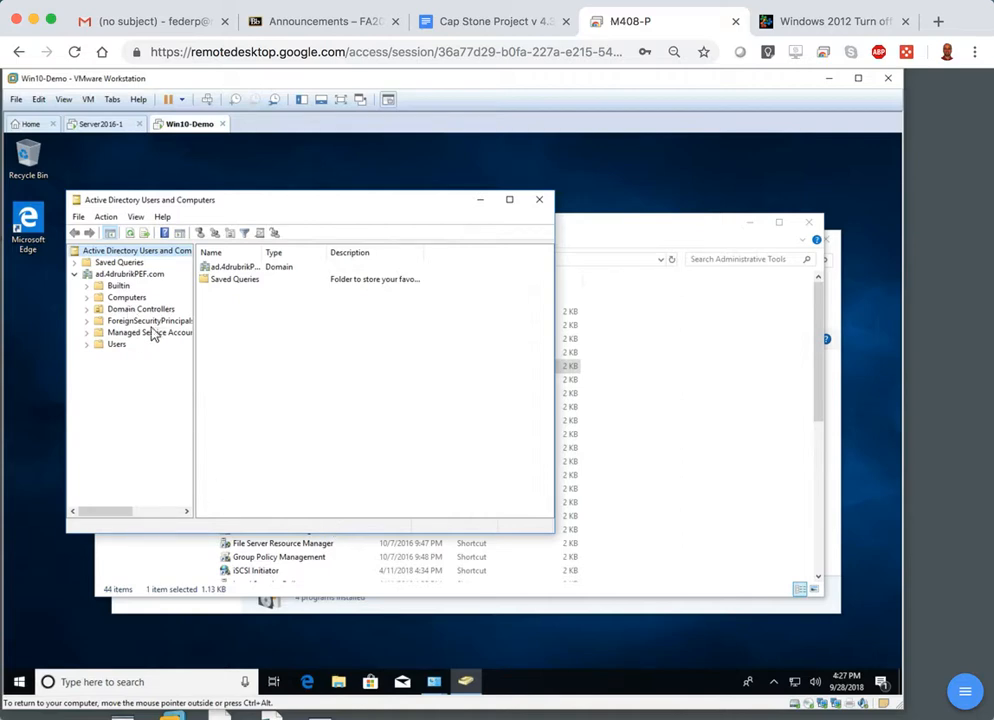
pyautogui.click(115, 347)
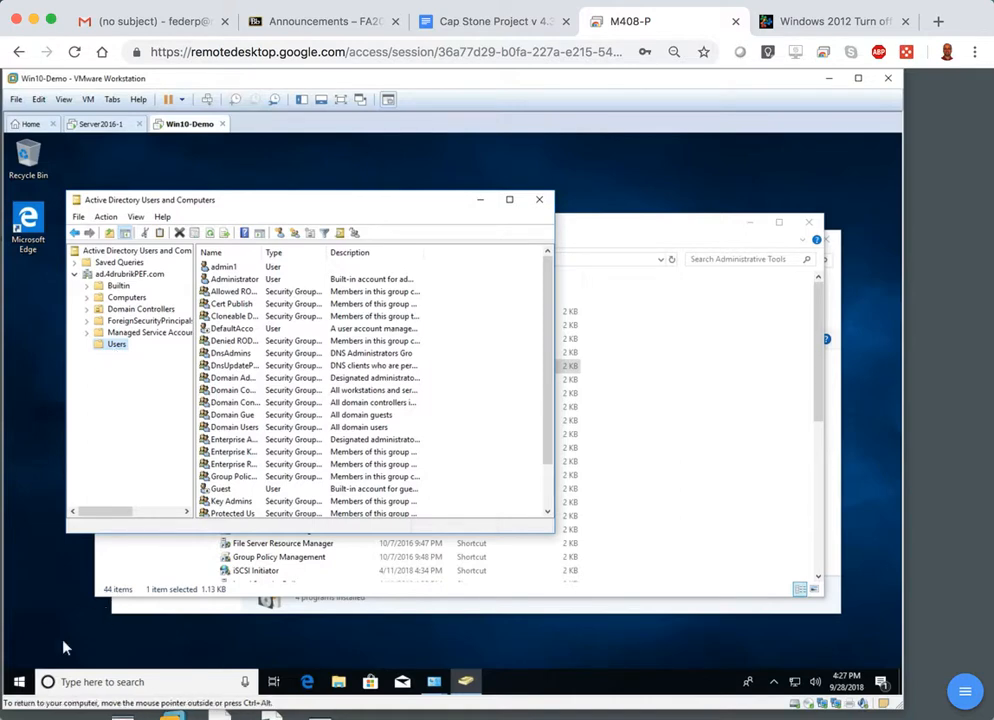
# Sign out of the admin1 session on the Windows 10 client and bring up its sign-in screen.
pyautogui.click(18, 681)
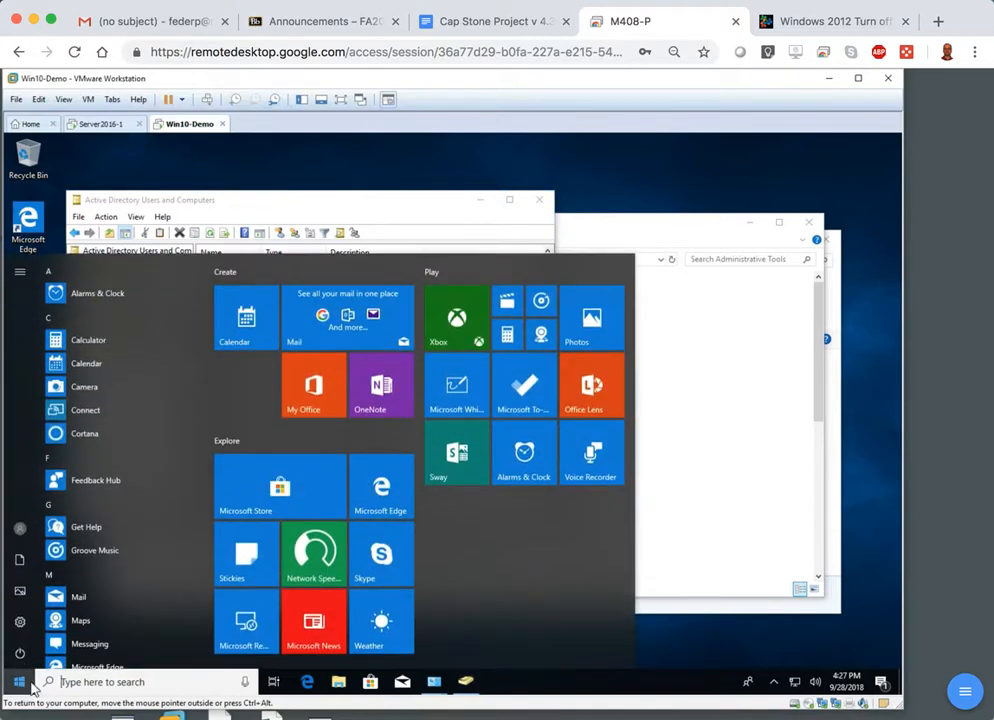
pyautogui.click(21, 530)
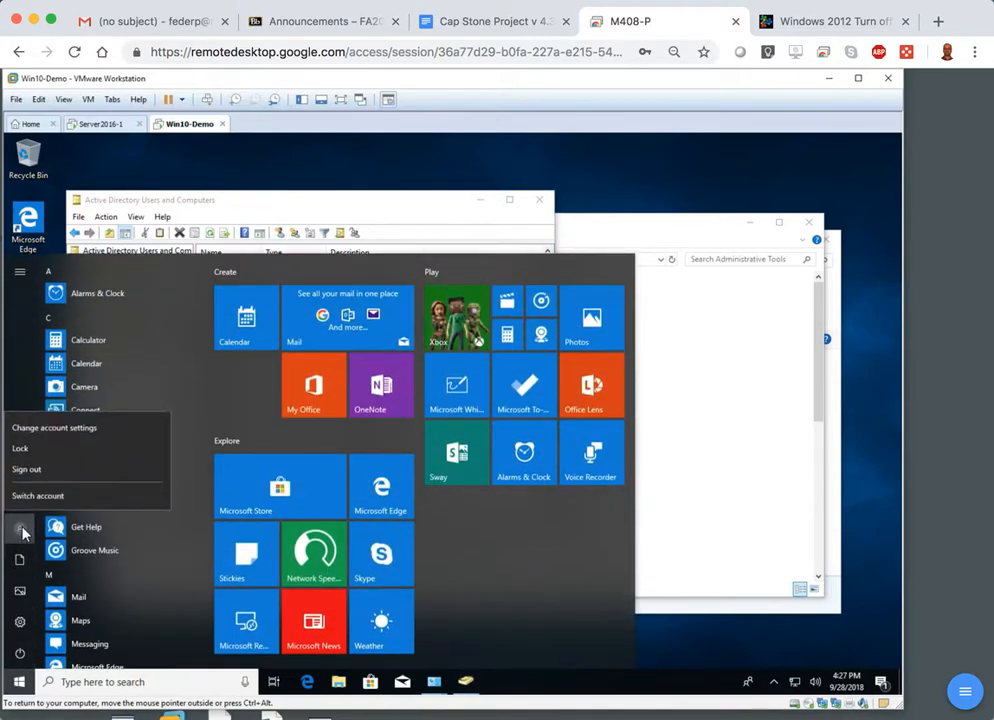
pyautogui.click(42, 469)
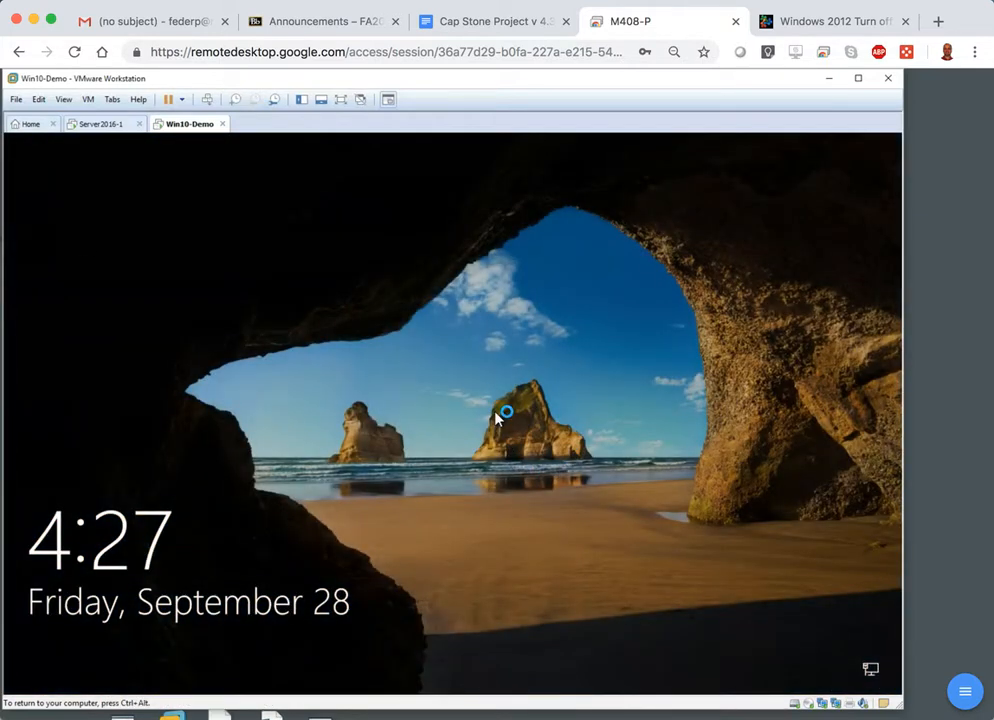
pyautogui.click(497, 418)
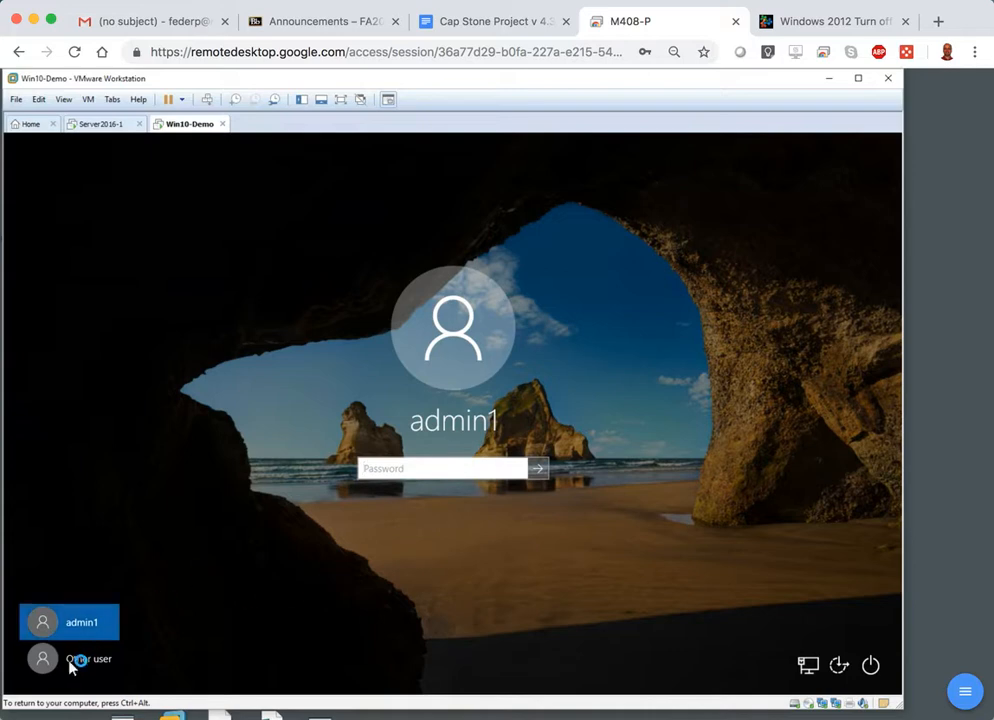
# For another user, enter admin1 as the user name, and replace it with .\ to target the local computer.
pyautogui.click(70, 665)
pyautogui.write('admin1')
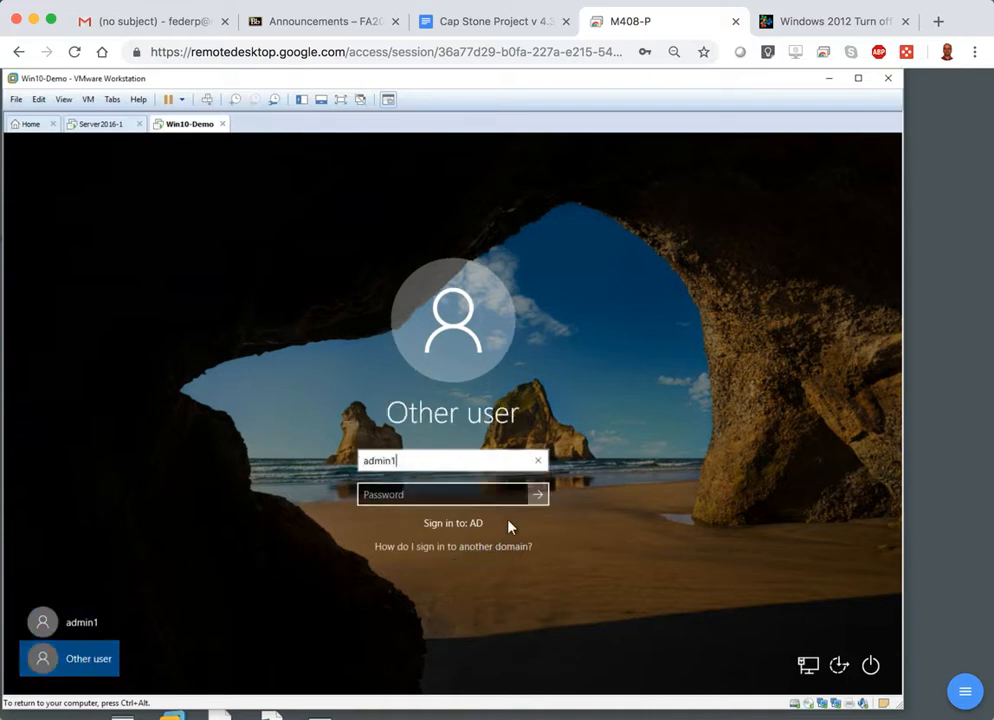
pyautogui.press('BackSpace')
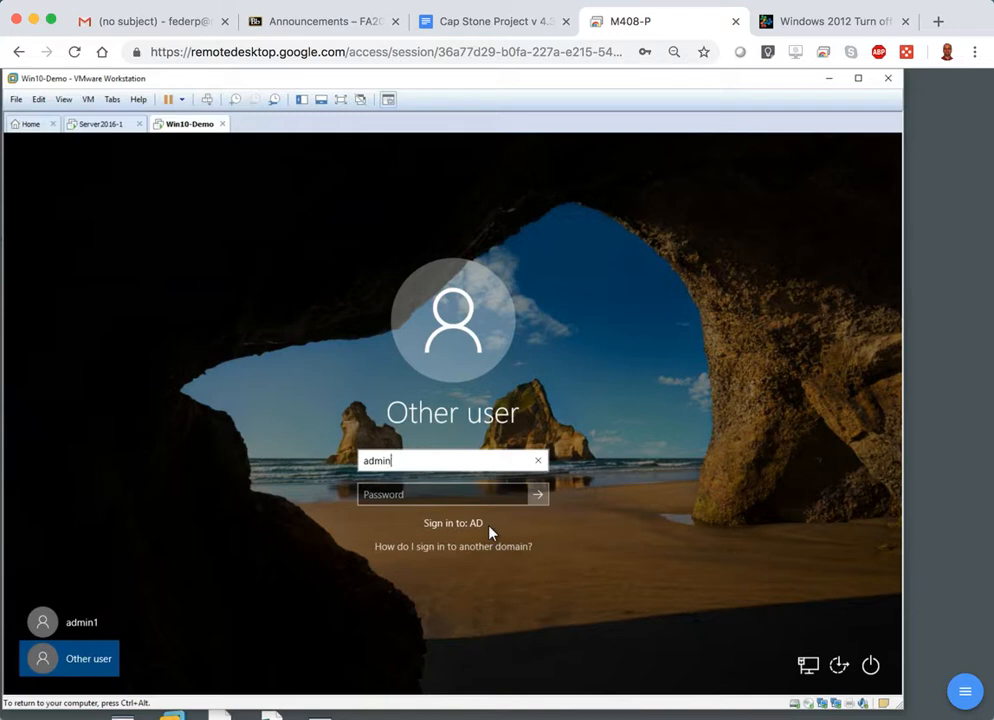
pyautogui.press('BackSpace')
pyautogui.press('BackSpace')
pyautogui.press('BackSpace')
pyautogui.press('BackSpace')
pyautogui.press('BackSpace')
pyautogui.write('.\\')
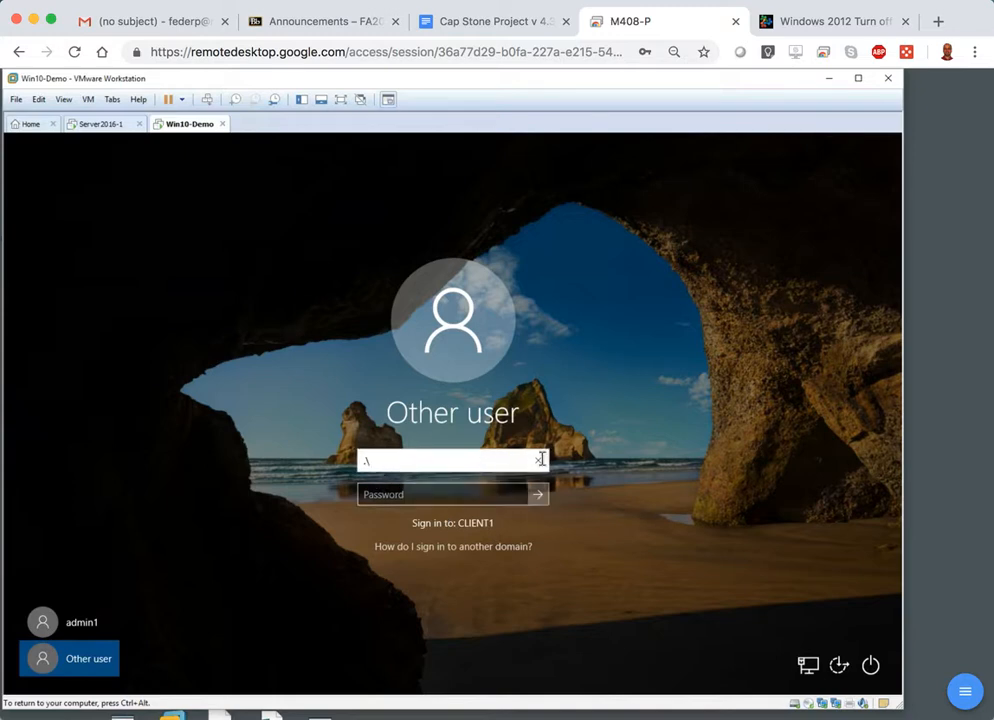
# Clear the local-computer prefix and enter admin1 as the user name for signing in to the AD domain.
pyautogui.write('adminu')
pyautogui.press('BackSpace')
pyautogui.press('BackSpace')
pyautogui.press('BackSpace')
pyautogui.press('BackSpace')
pyautogui.press('BackSpace')
pyautogui.press('BackSpace')
pyautogui.press('BackSpace')
pyautogui.press('BackSpace')
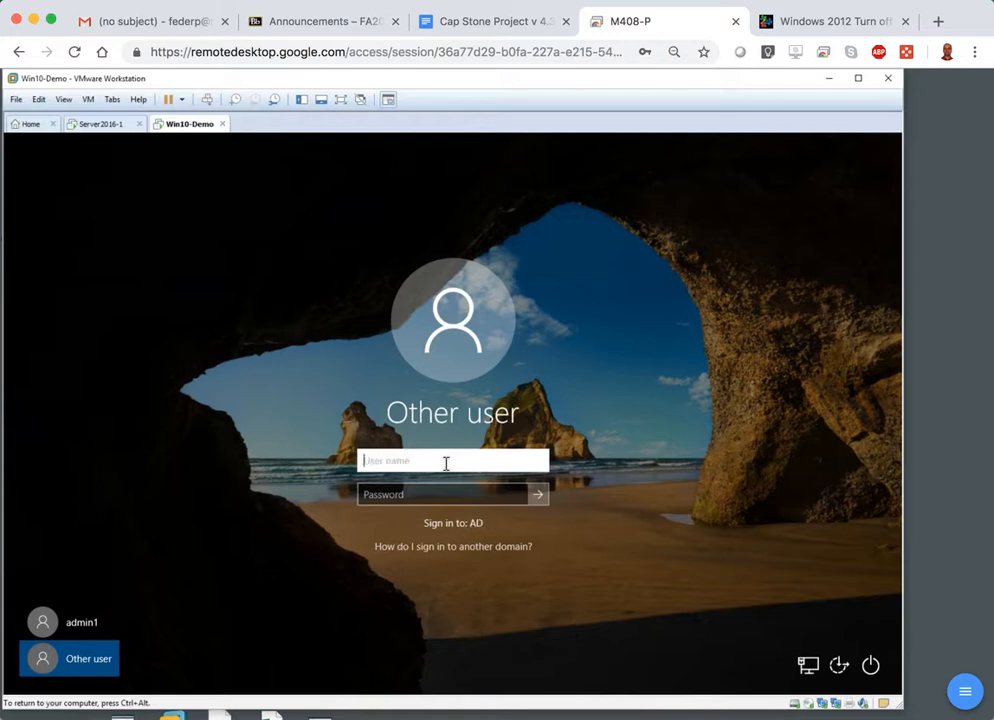
pyautogui.write('admin1')
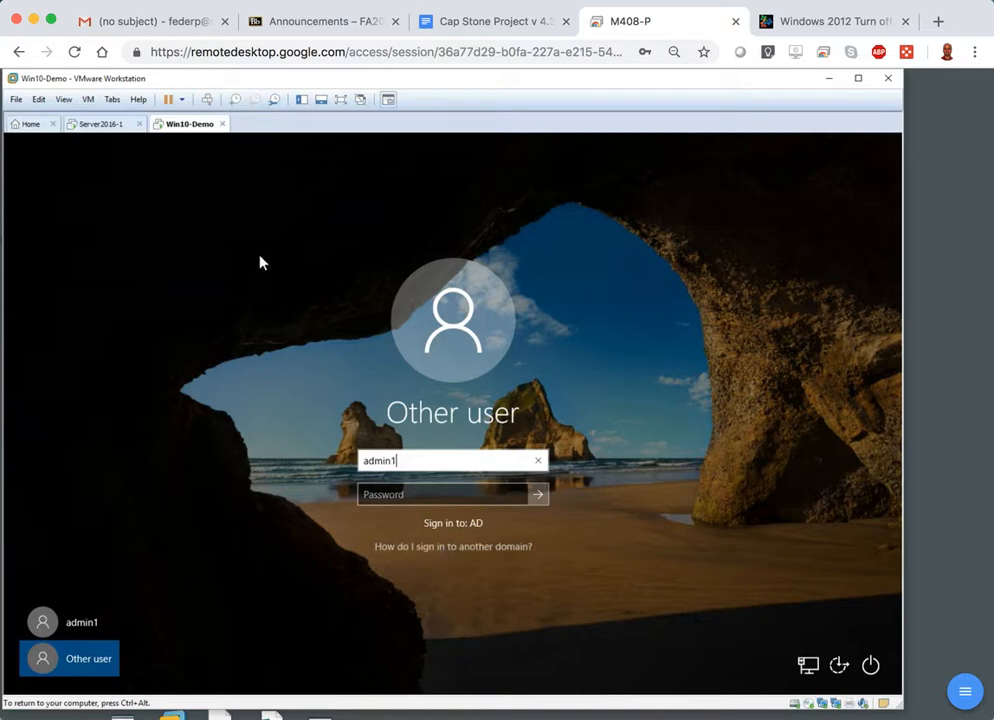
# Switch to the Server2016-1 virtual machine and bring up its sign-in screen with the choice of users.
pyautogui.click(107, 127)
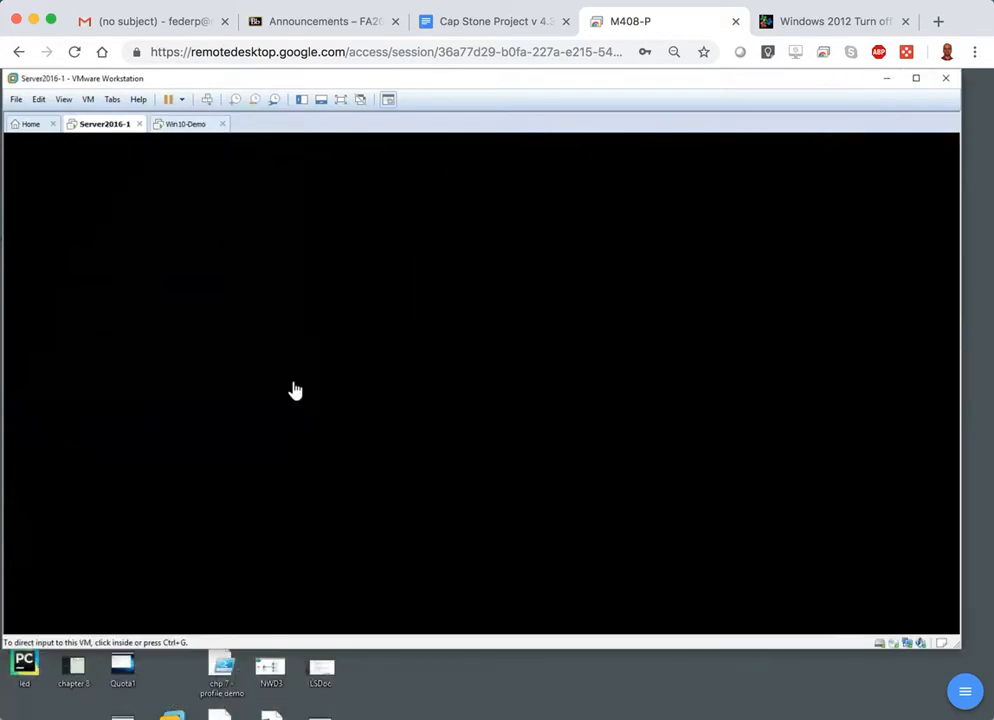
pyautogui.click(295, 390)
pyautogui.click(207, 99)
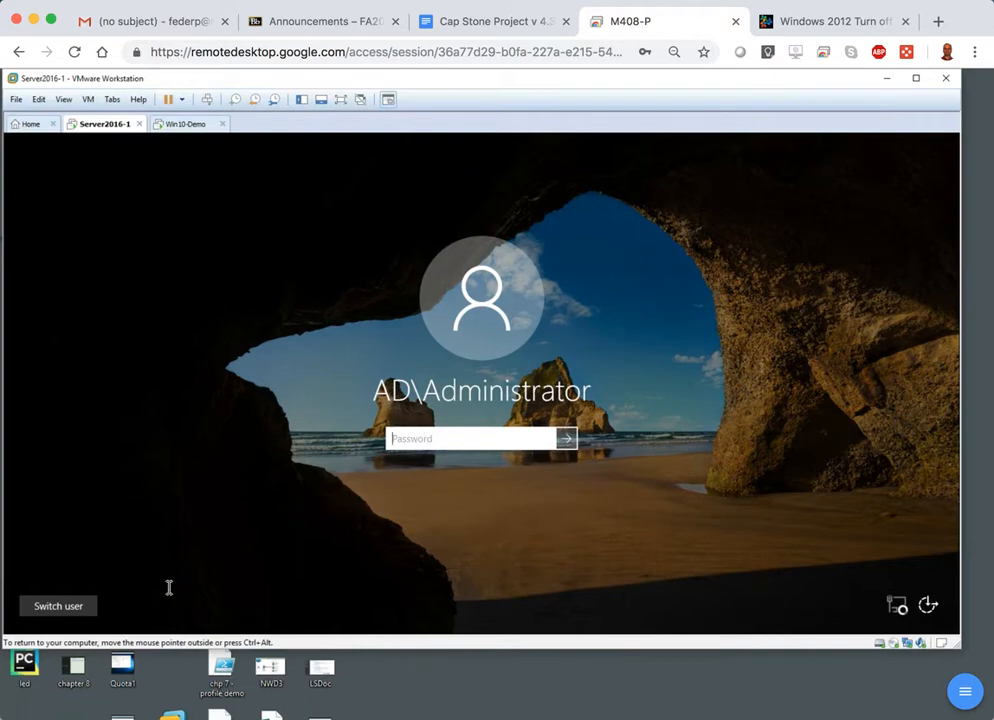
pyautogui.click(36, 609)
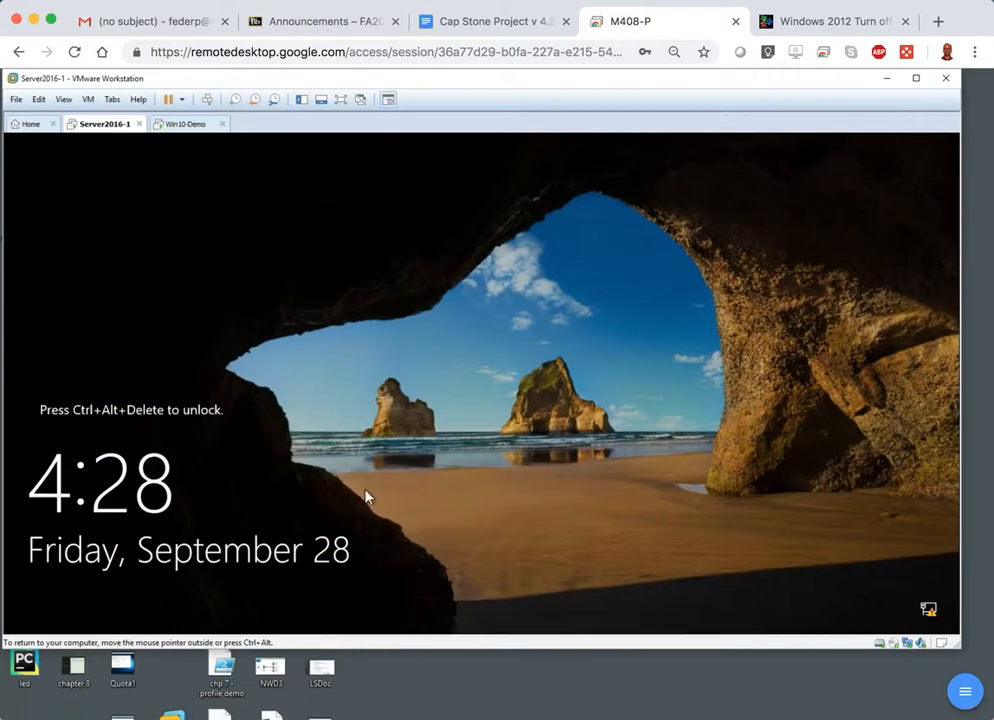
pyautogui.click(207, 99)
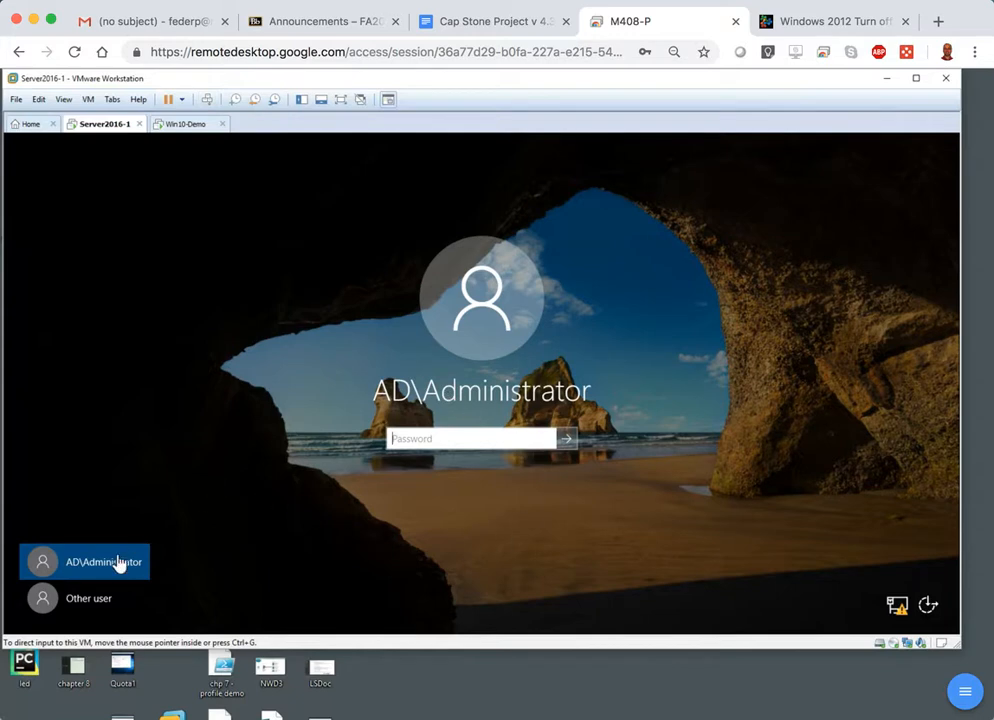
# Enter .\ as another user's name on the server's sign-in screen, and return to the Win10-Demo virtual machine.
pyautogui.click(72, 602)
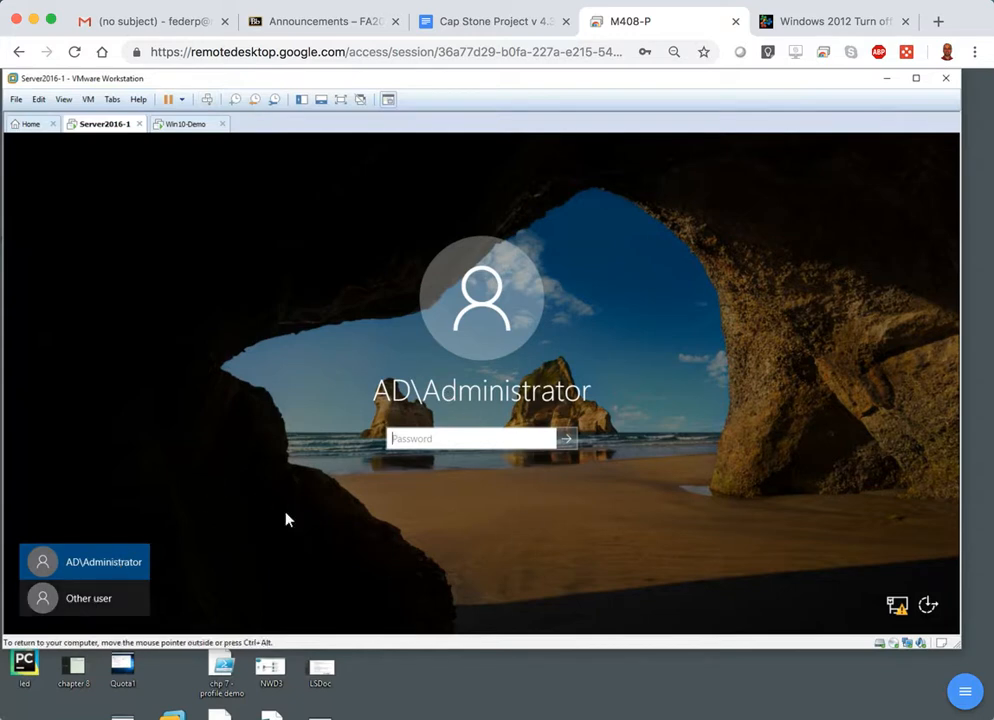
pyautogui.click(44, 604)
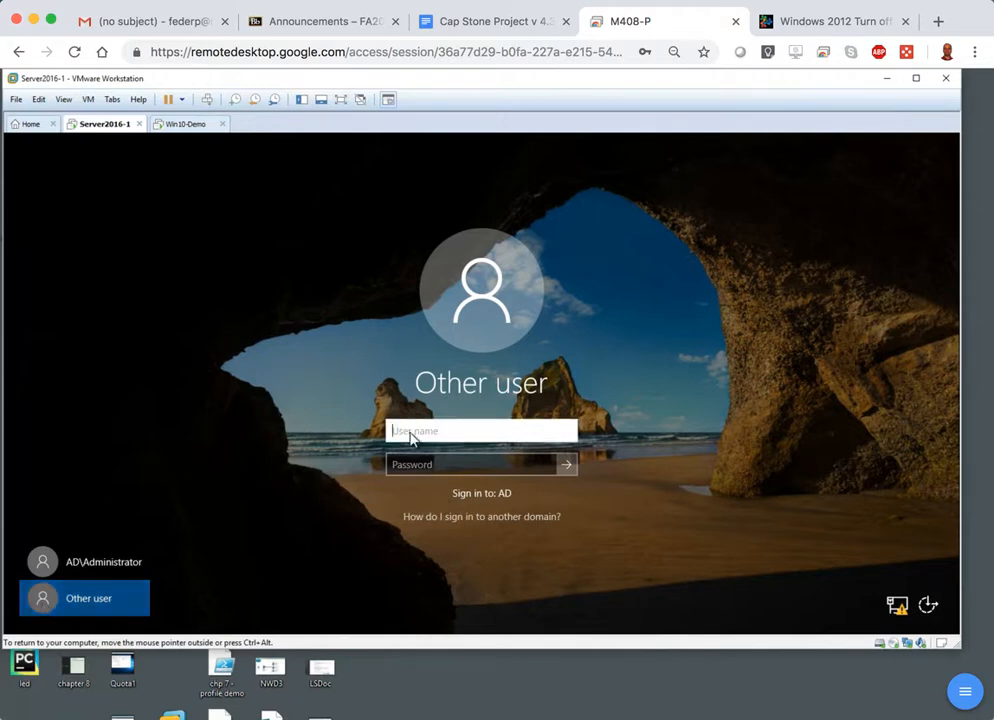
pyautogui.write('.\\')
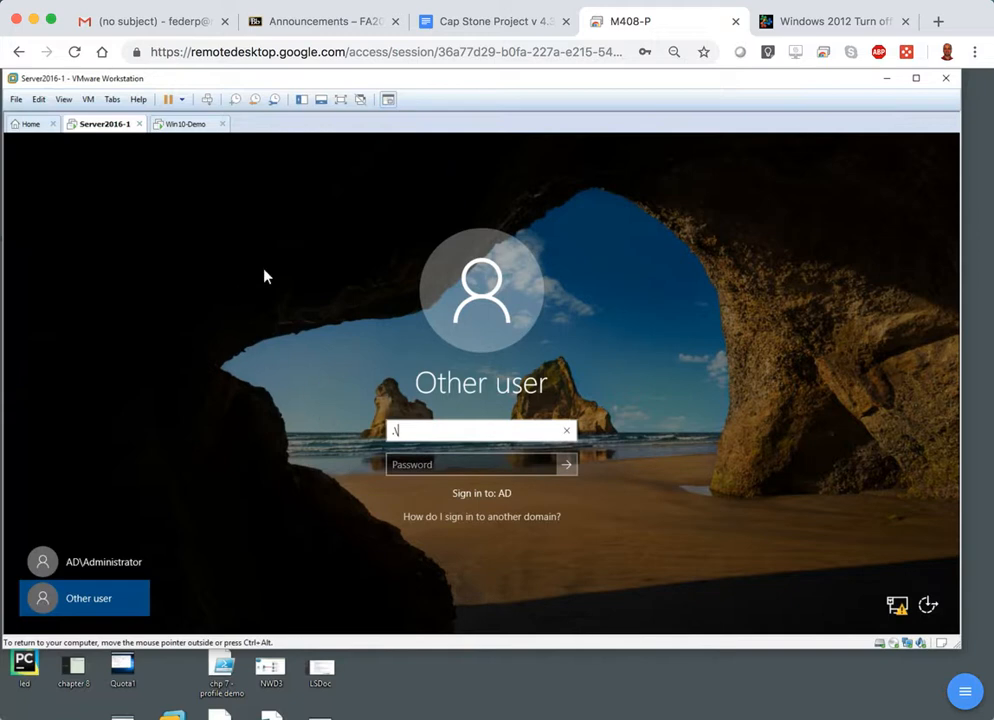
pyautogui.click(191, 126)
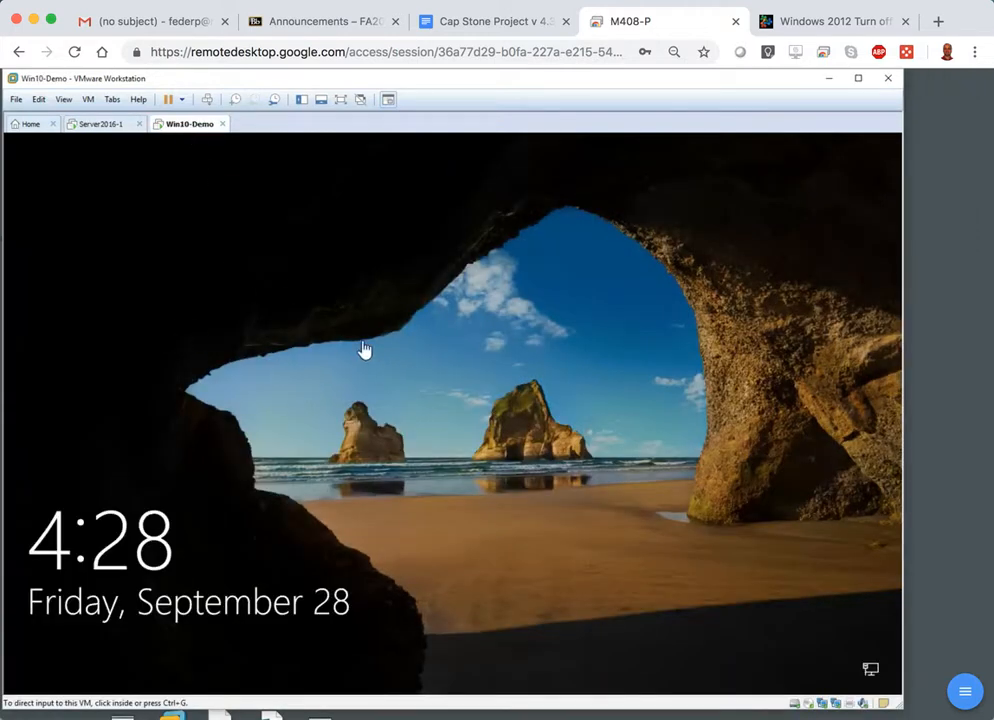